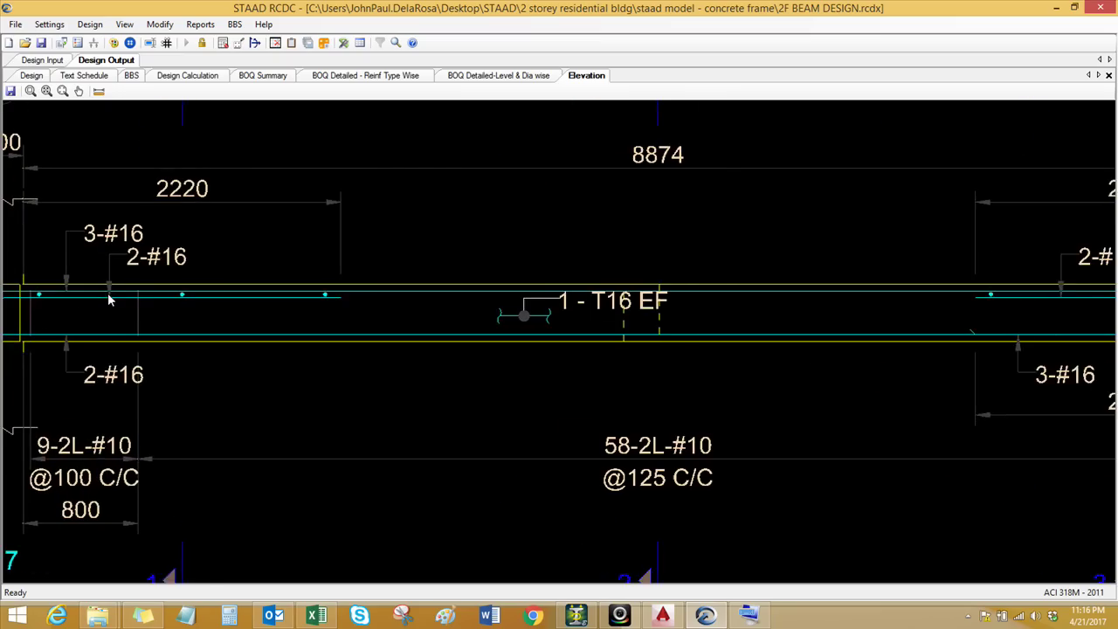
Examine beam B6's elevation and its three cross-sections for bar sizes, bar lengths and stirrup spacing
scroll(143, 322, down, 3)
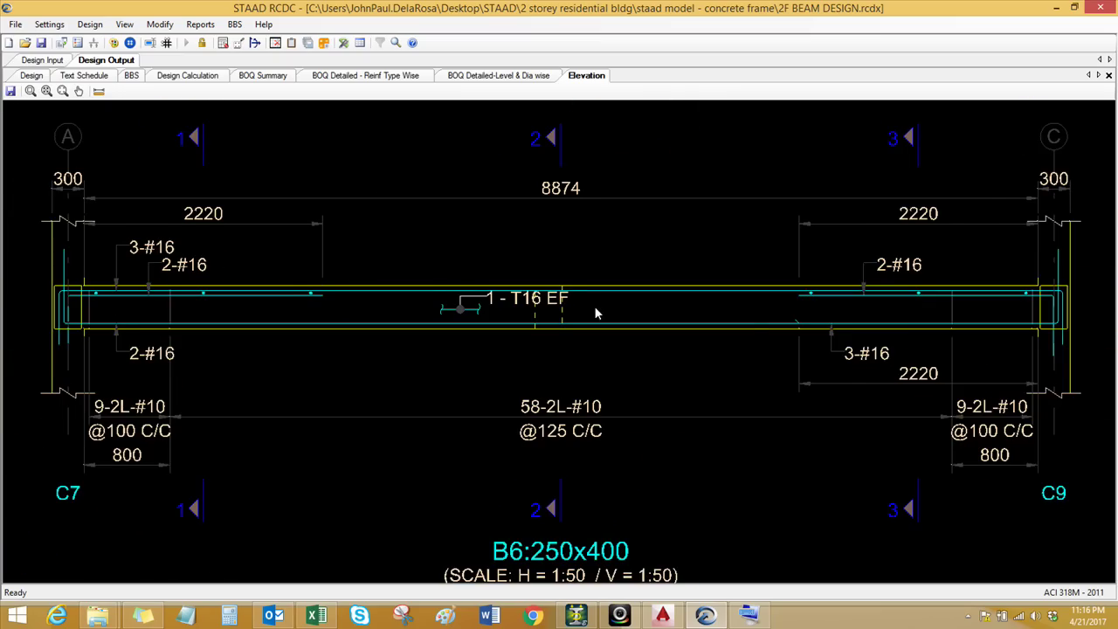
scroll(860, 253, up, 1)
scroll(876, 299, down, 1)
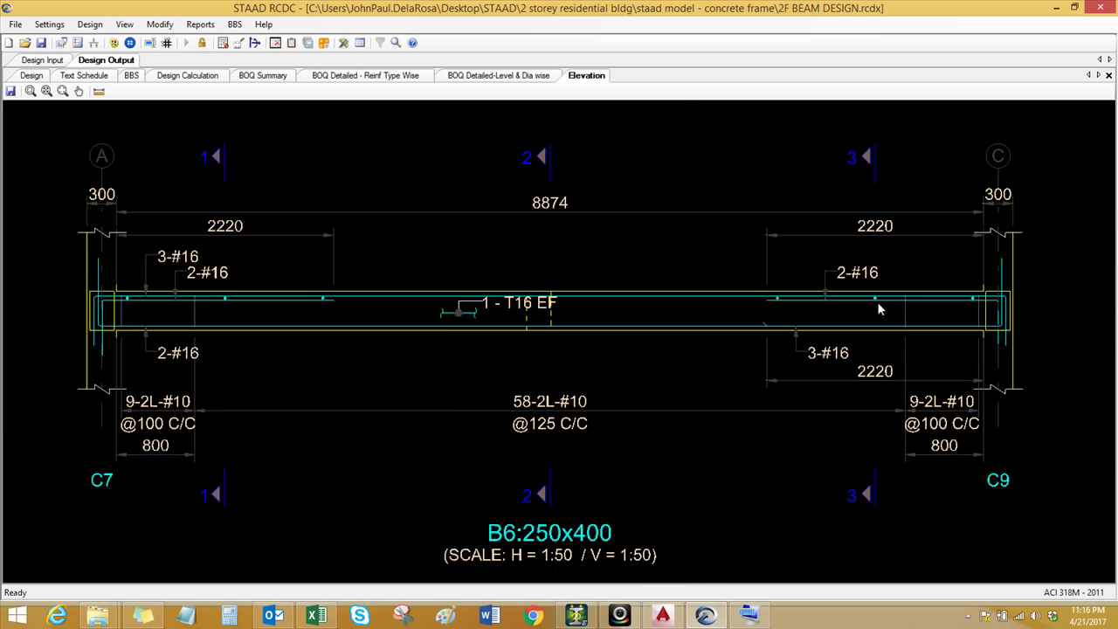
scroll(830, 332, down, 1)
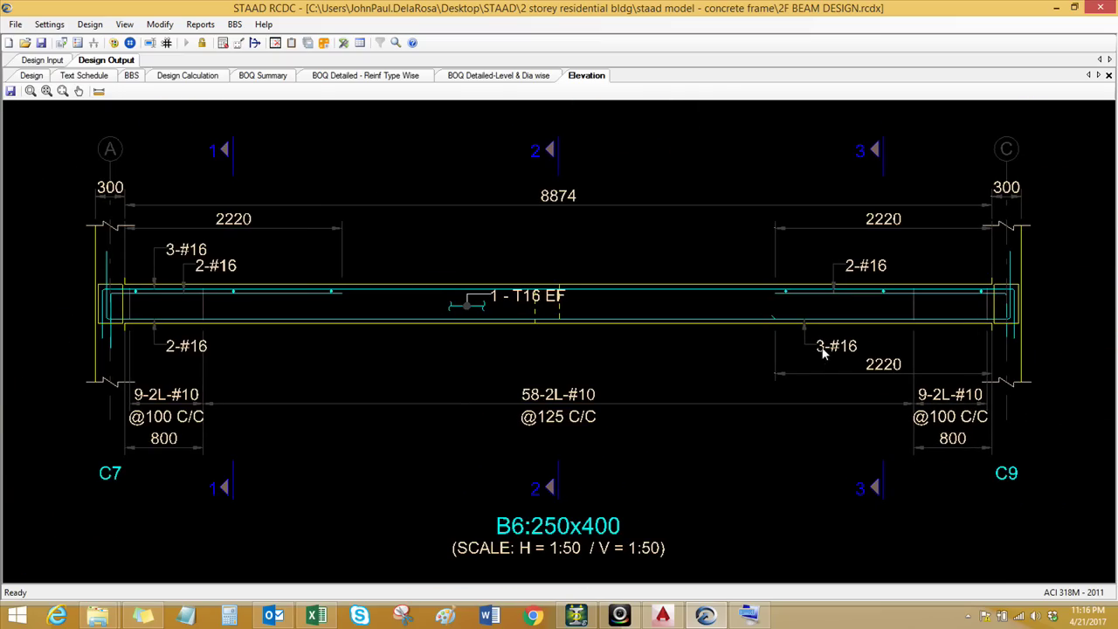
click(879, 328)
scroll(567, 340, down, 2)
scroll(467, 343, down, 3)
middle_drag(886, 349, 430, 354)
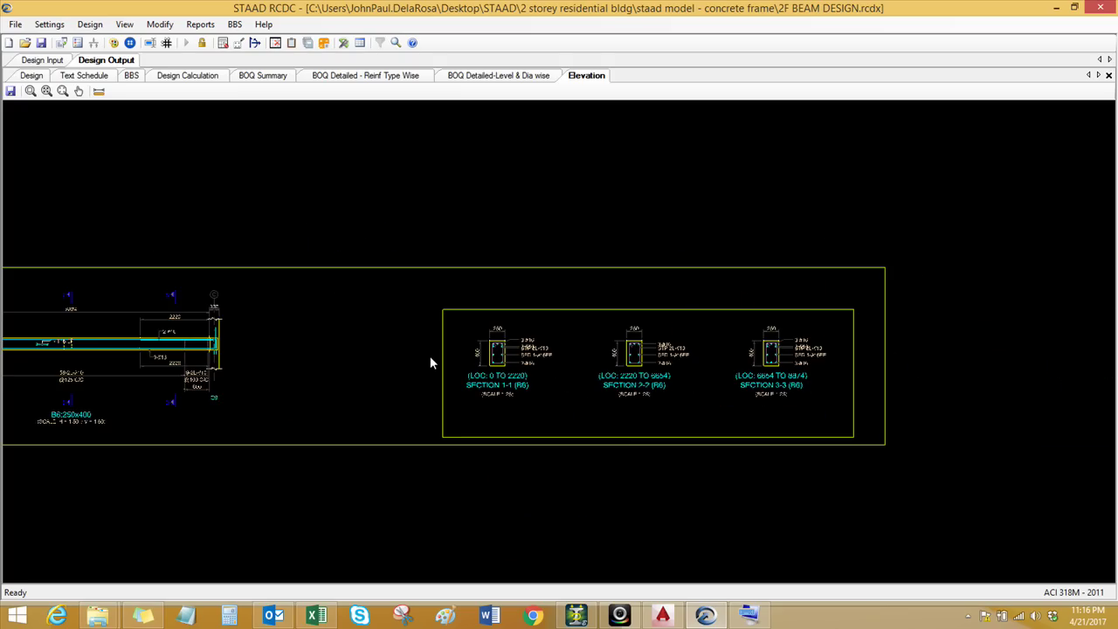
scroll(622, 372, up, 1)
scroll(620, 370, up, 4)
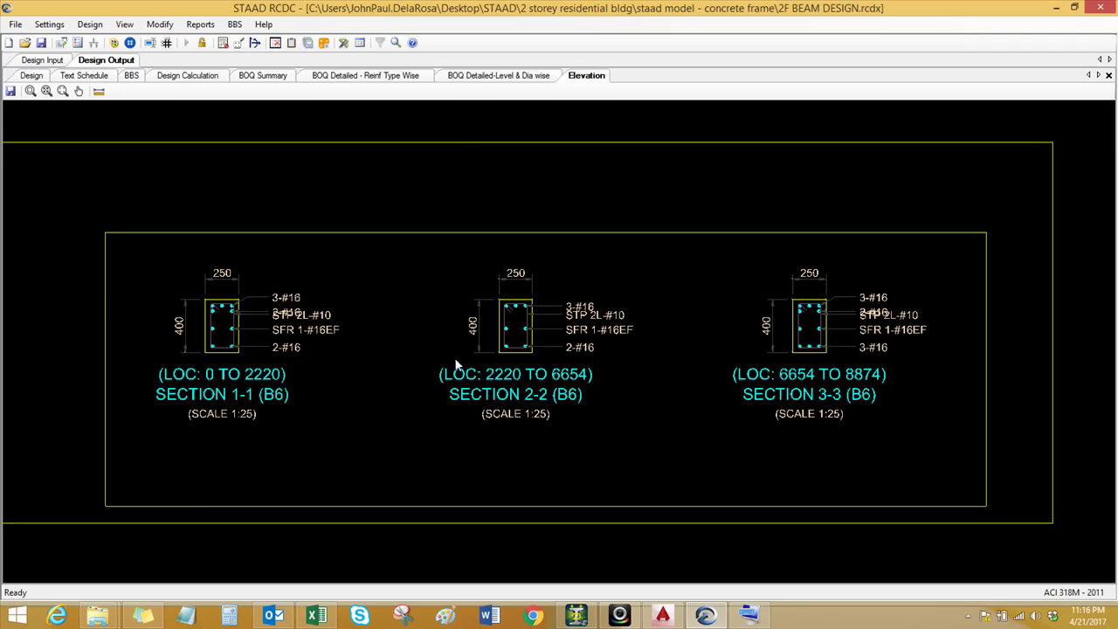
click(828, 357)
scroll(805, 363, down, 2)
scroll(233, 347, up, 2)
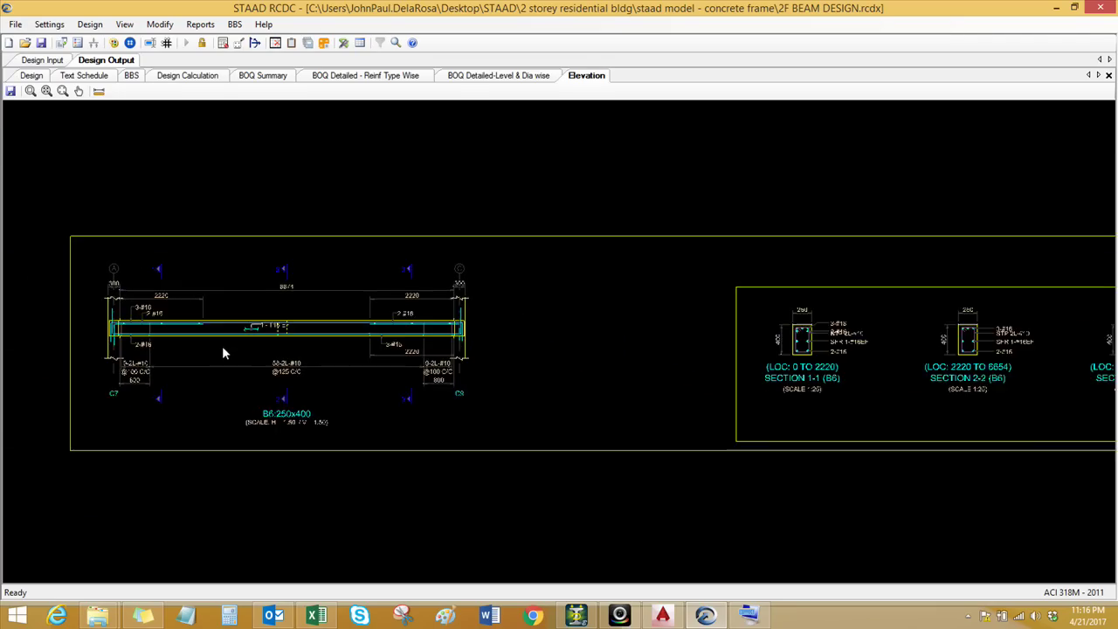
Save the 2F BEAM DESIGN project
scroll(222, 348, down, 1)
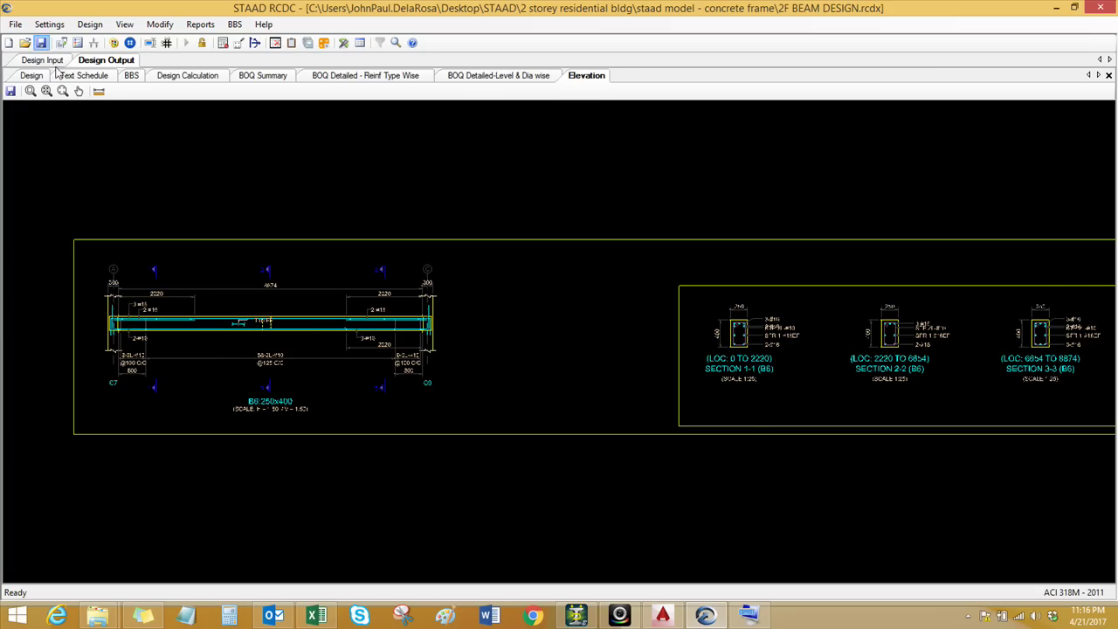
click(41, 42)
scroll(239, 242, down, 3)
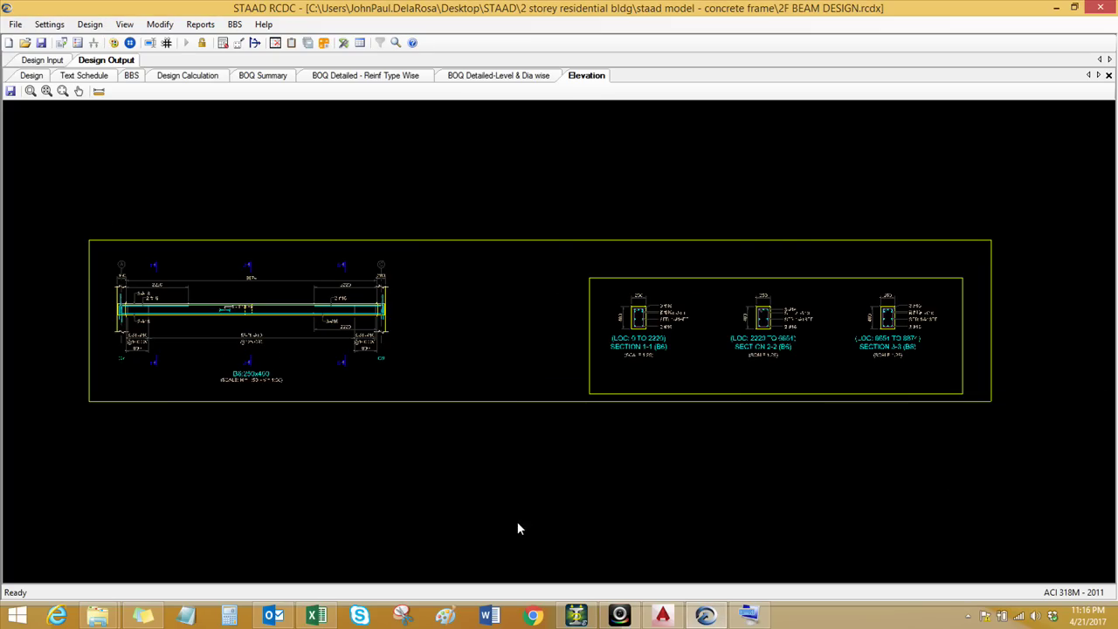
Switch to AutoCAD and view the blank title-block sheet beside the beam schedule in Final Dwgs.dwg
click(662, 616)
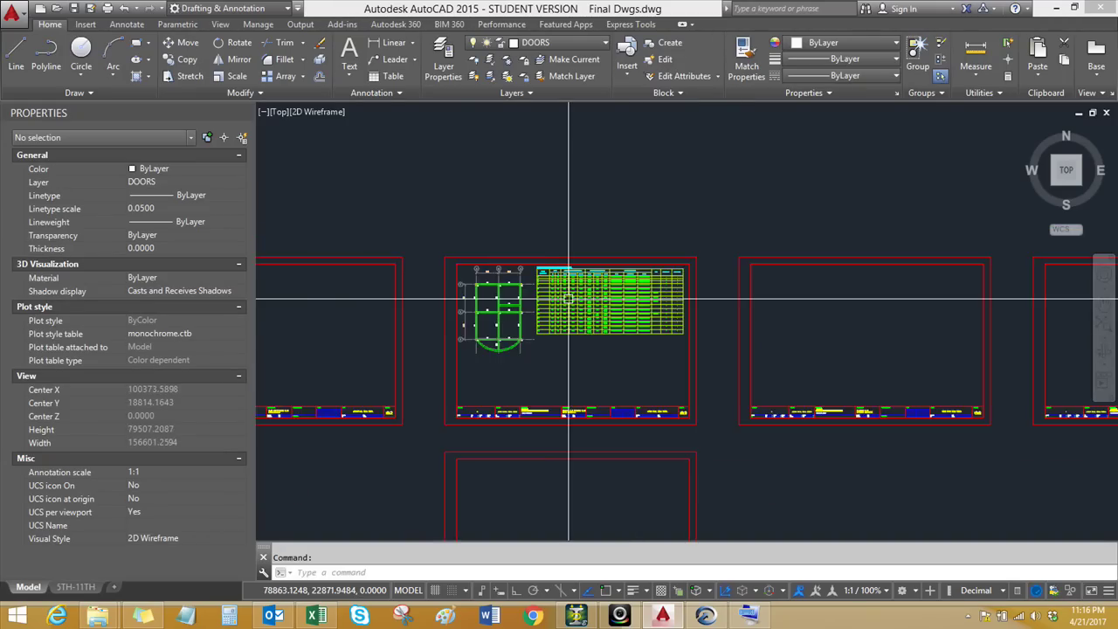
scroll(681, 306, down, 2)
scroll(696, 312, up, 2)
mouse_move(697, 311)
middle_down()
mouse_move(552, 295)
mouse_move(521, 279)
middle_up()
scroll(559, 280, up, 2)
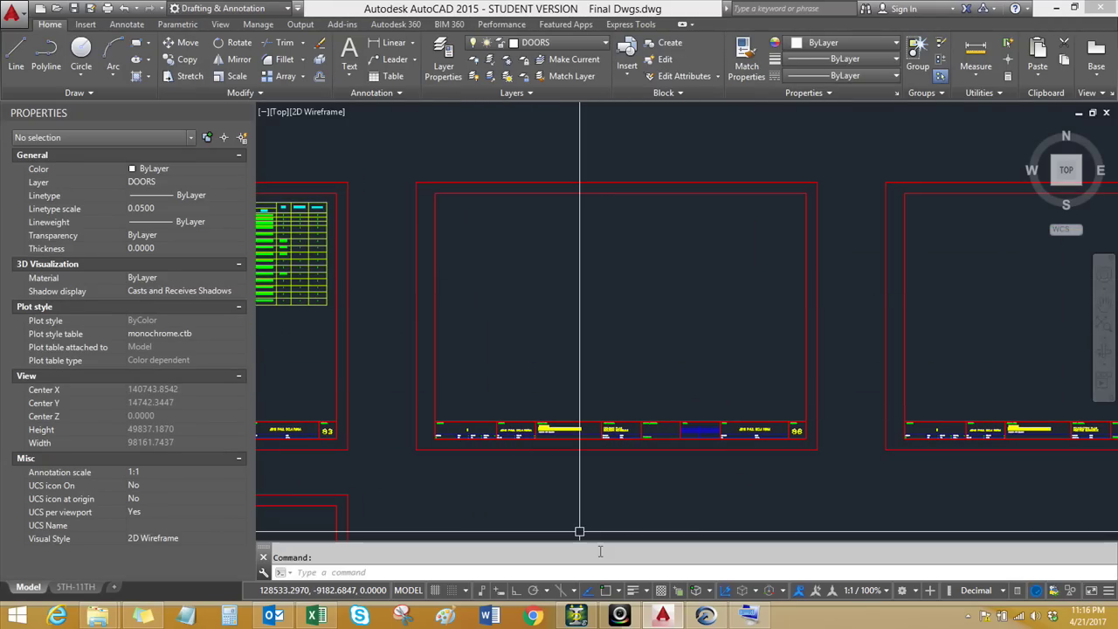
Switch to STAAD RCDC and start a new project, entering the project, client and engineer names and keeping design code ACI 318M - 2011
click(706, 616)
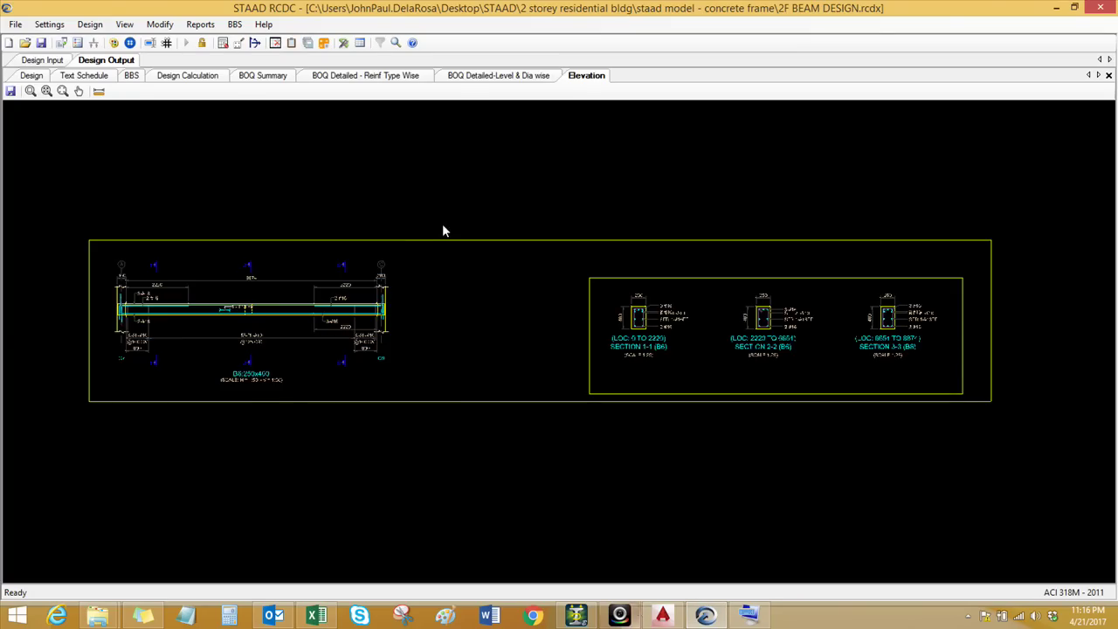
click(15, 25)
click(28, 40)
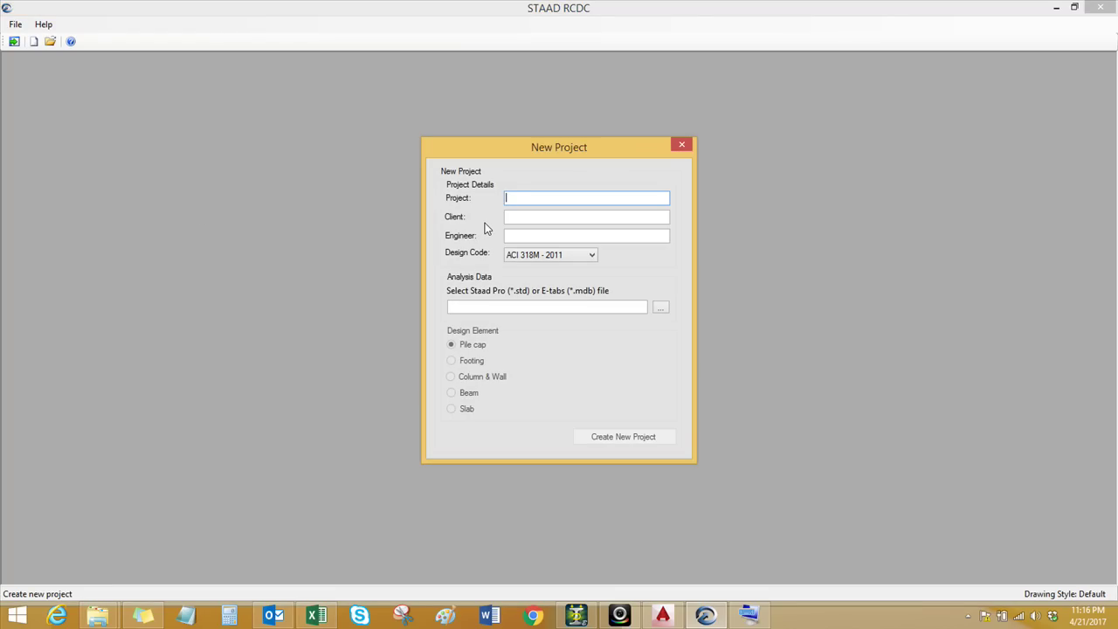
text(DELA ROSA RESIDENCE)
click(522, 216)
text(MR DELA ROSA)
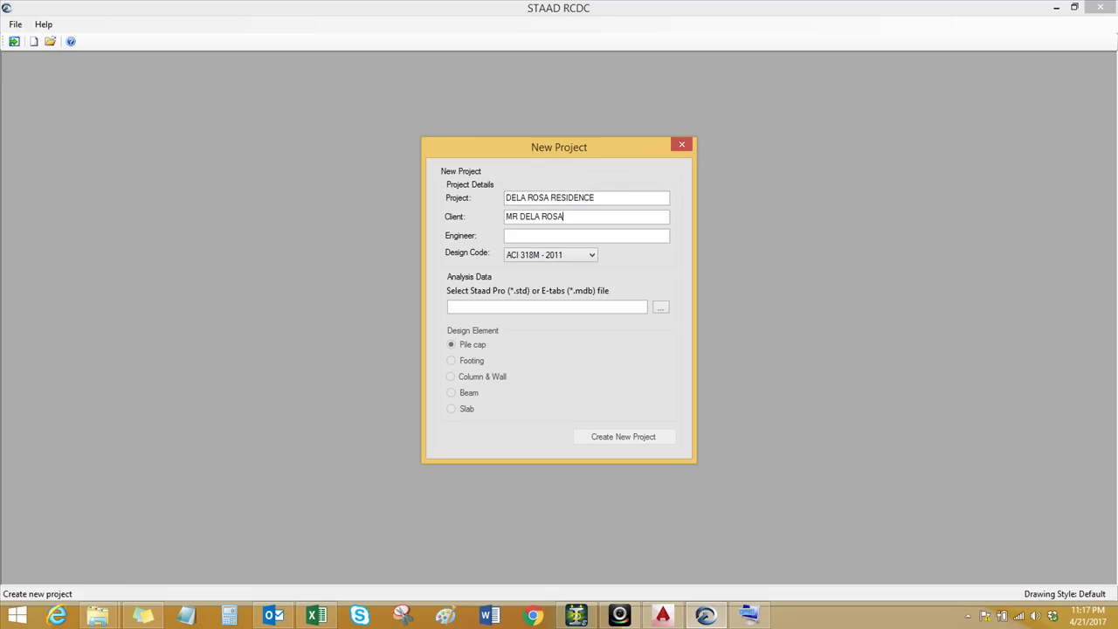
click(535, 232)
text(ENGR JP)
click(592, 255)
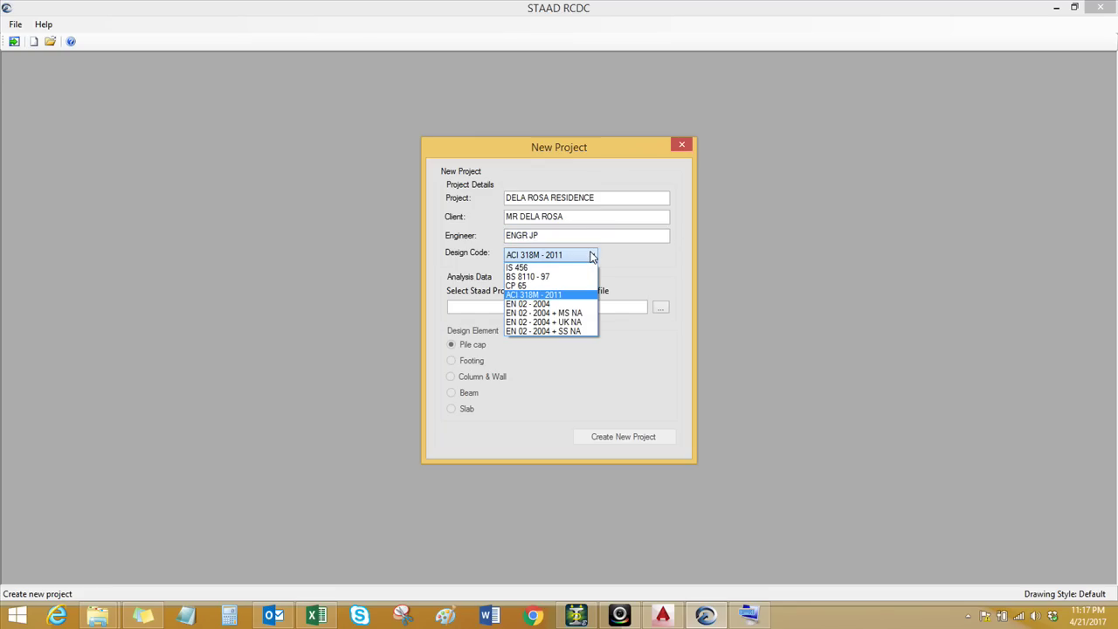
click(593, 255)
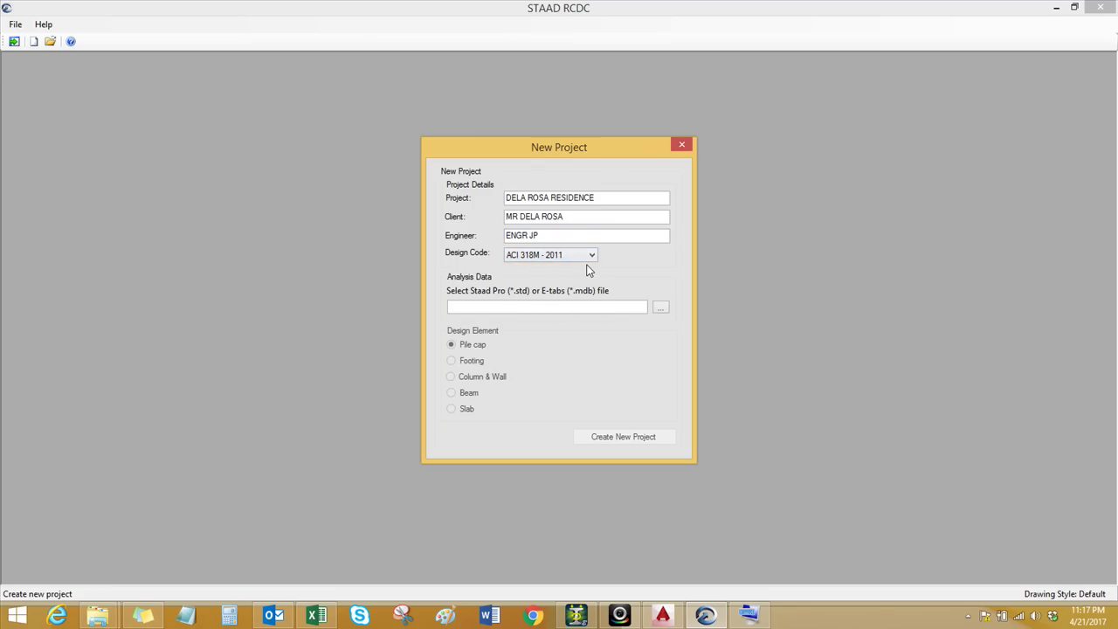
Try to load 2 STOREY RESIDENTIAL PROJECT from the "staad model - concrete frame" folder as the analysis data
click(662, 308)
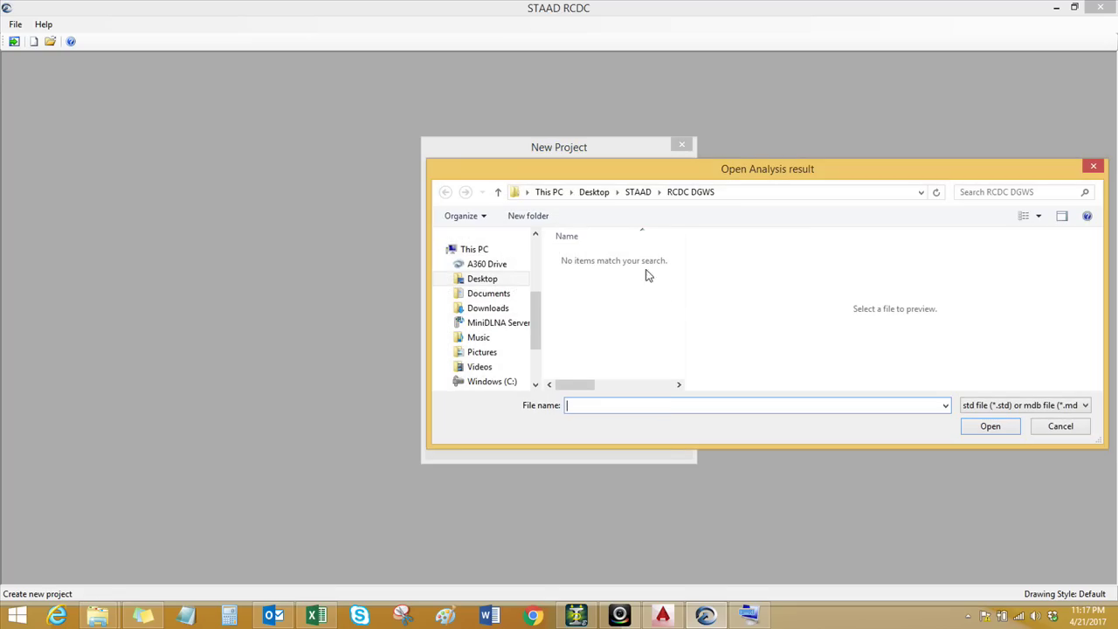
click(638, 192)
double_click(626, 258)
double_click(656, 258)
click(627, 261)
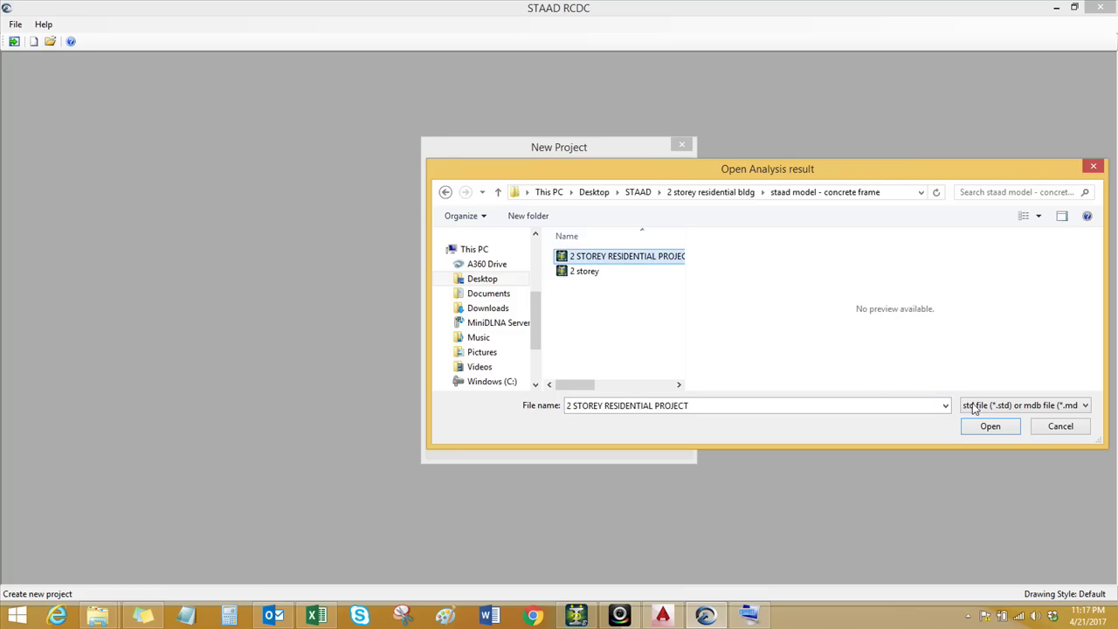
click(990, 426)
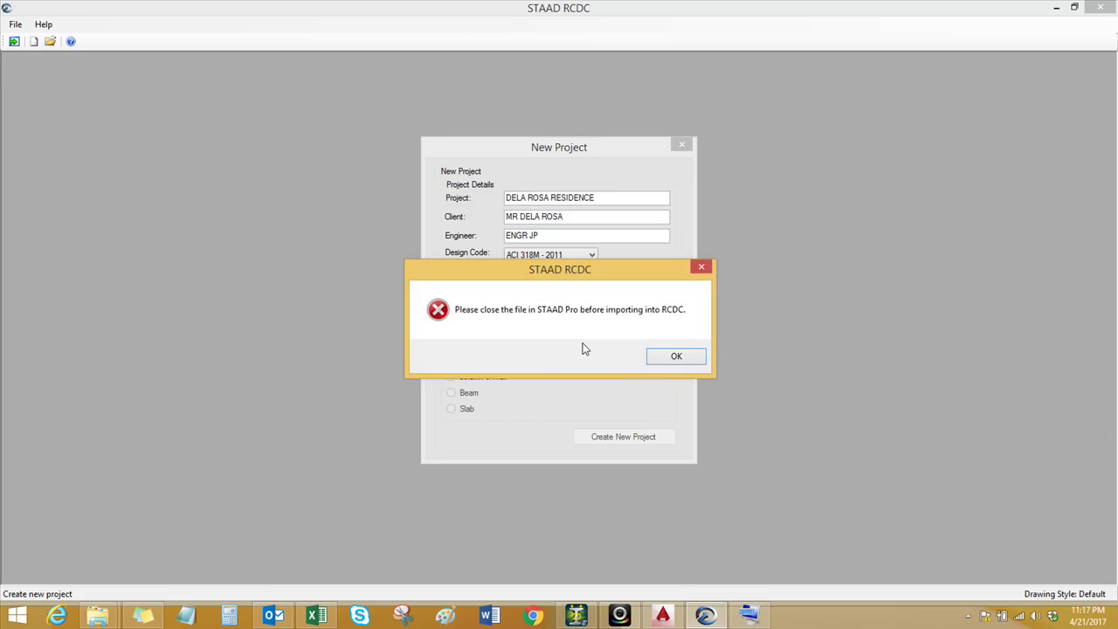
Switch to STAAD.Pro, close the 2 STOREY RESIDENTIAL PROJECT file, return to STAAD RCDC and dismiss its message
click(569, 618)
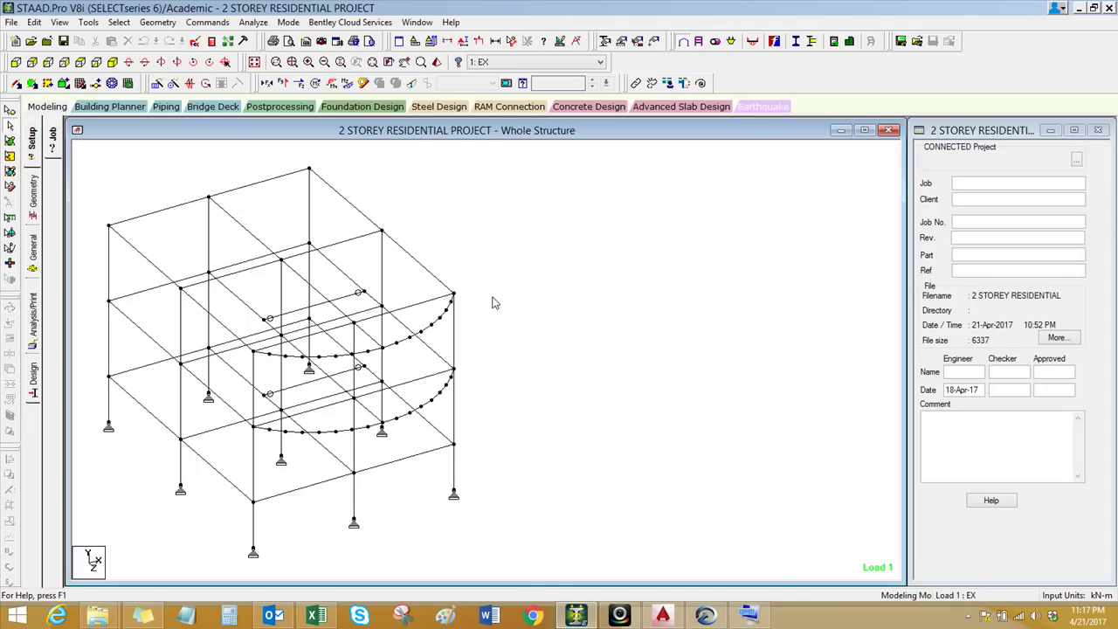
click(48, 42)
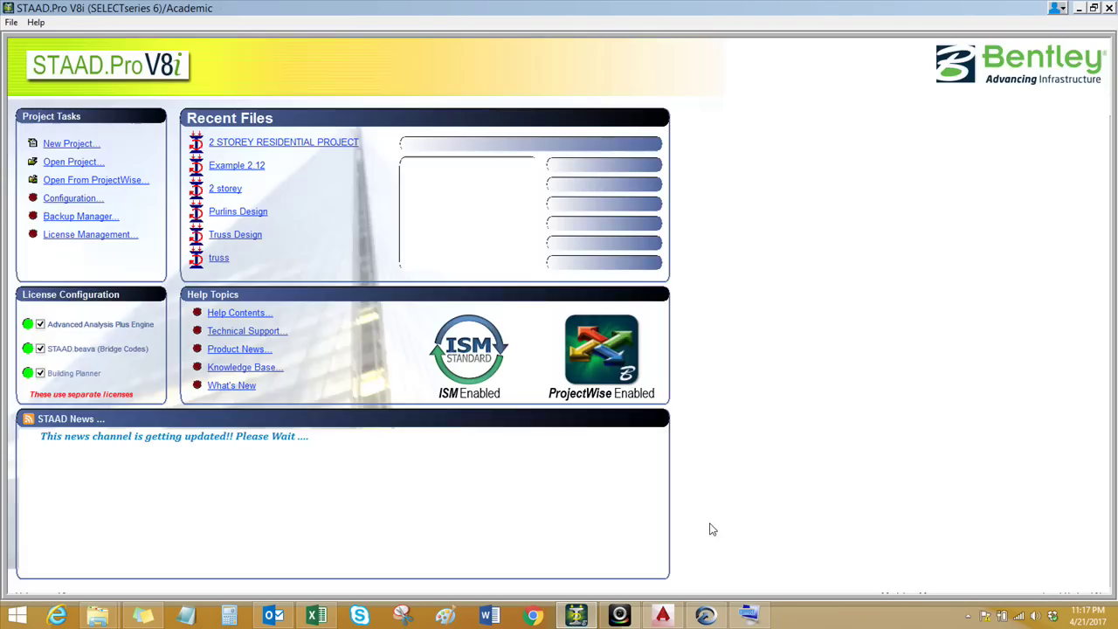
click(706, 616)
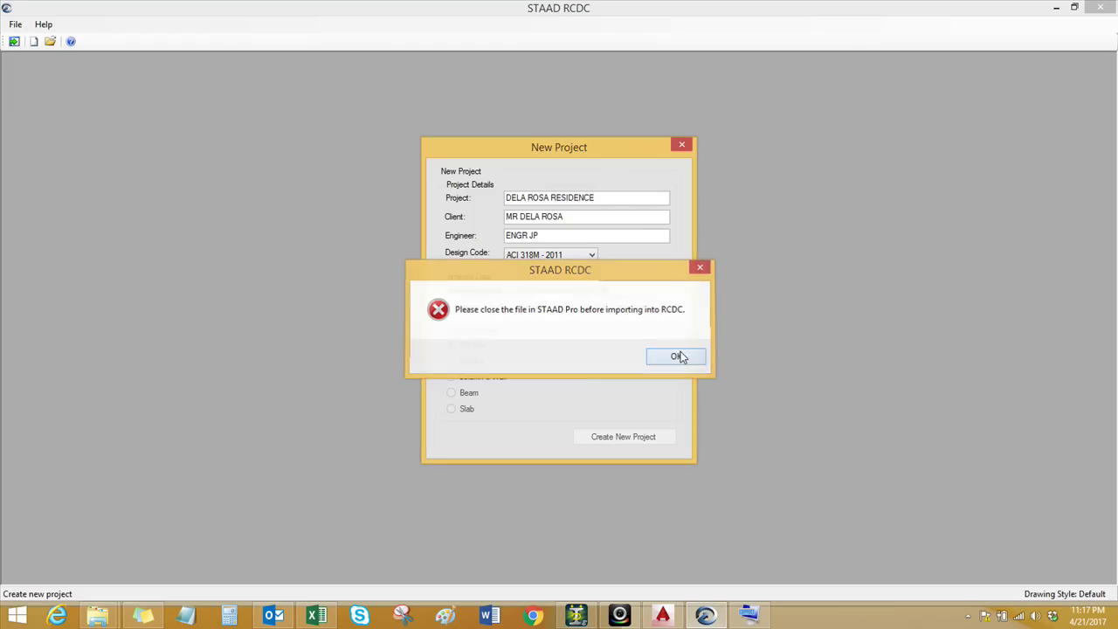
click(671, 357)
Load 2 STOREY RESIDENTIAL PROJECT as the analysis data and create the project for the Column & Wall design element
click(661, 309)
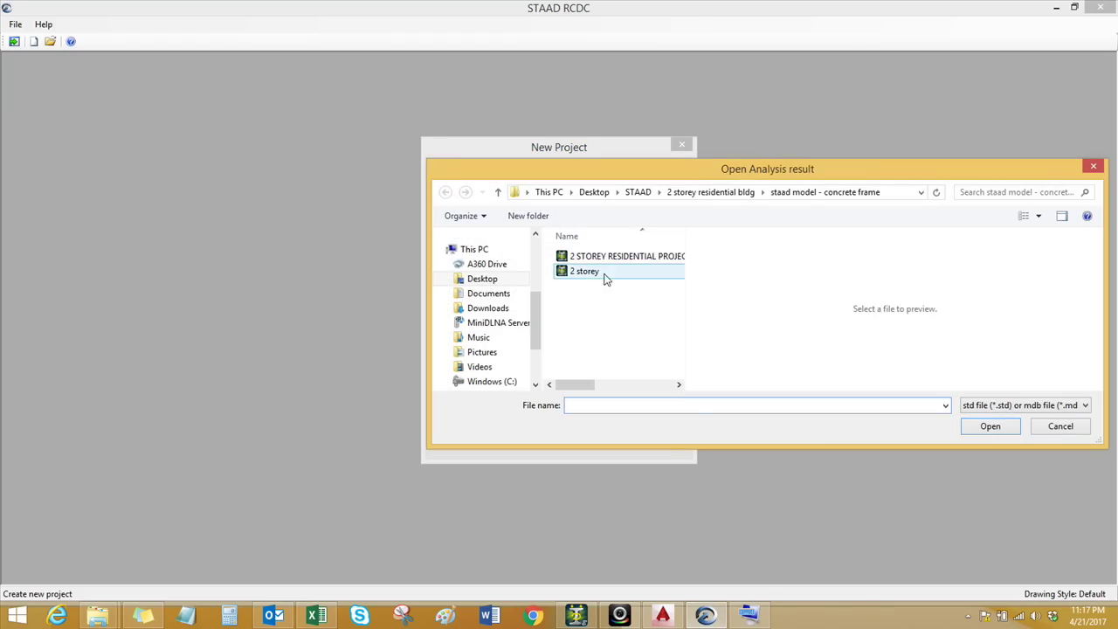
click(612, 256)
click(988, 429)
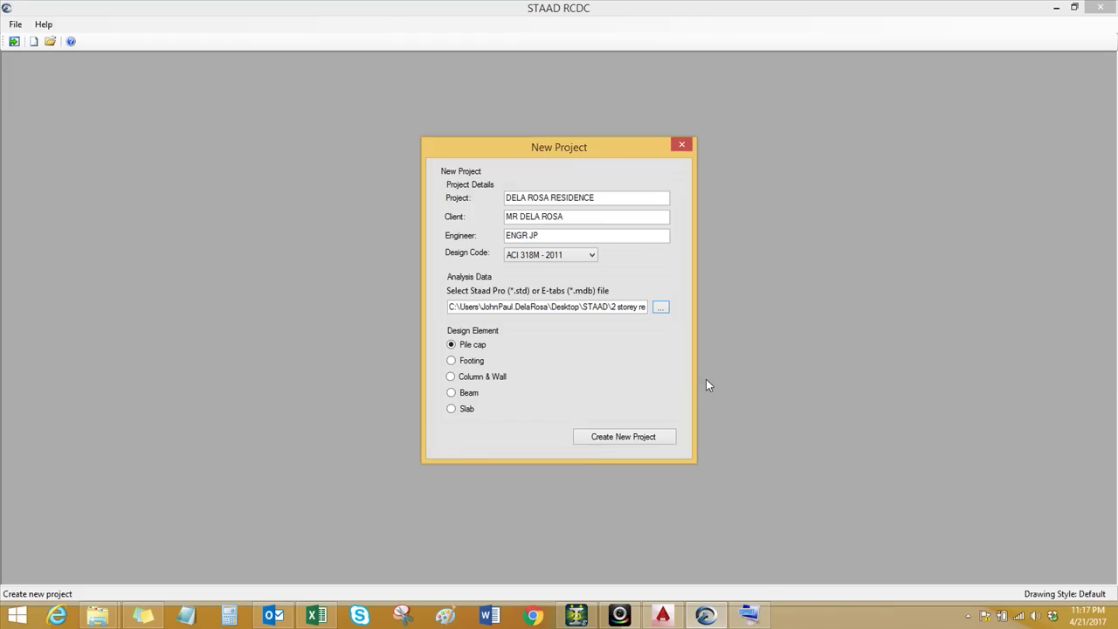
click(468, 379)
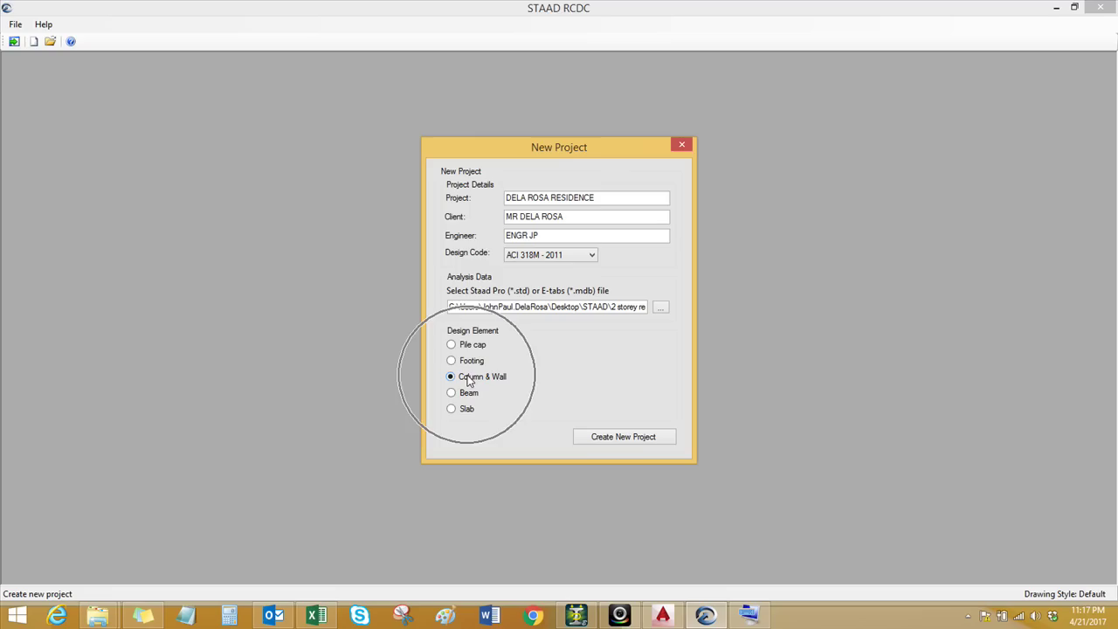
click(620, 438)
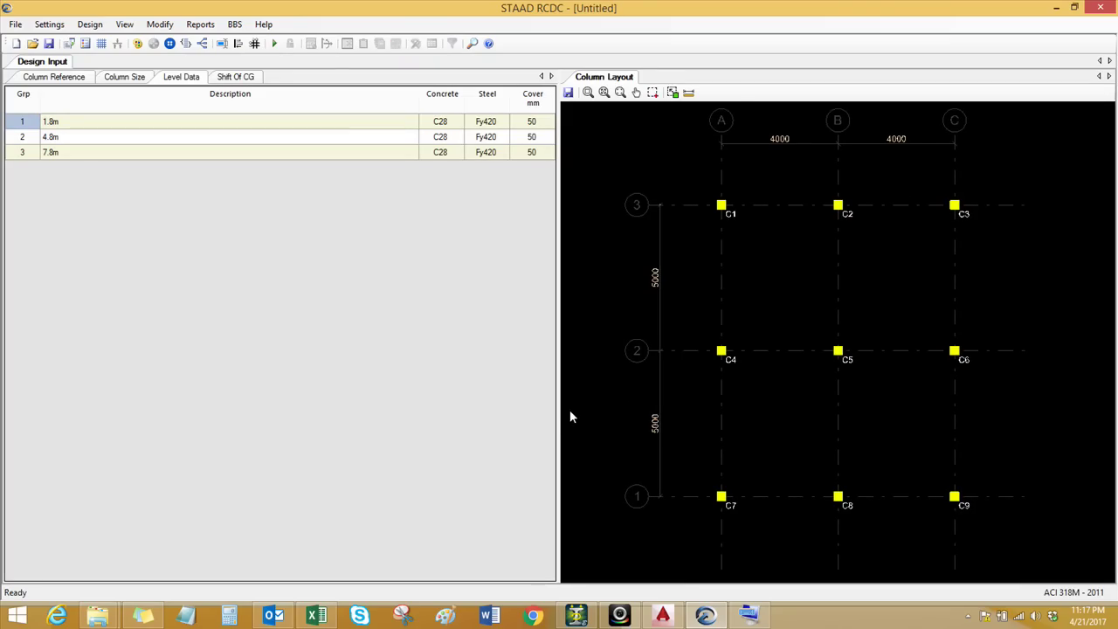
Set the concrete cover to 40 mm for the 1.8m, 4.8m and 7.8m levels
click(533, 122)
text(40)
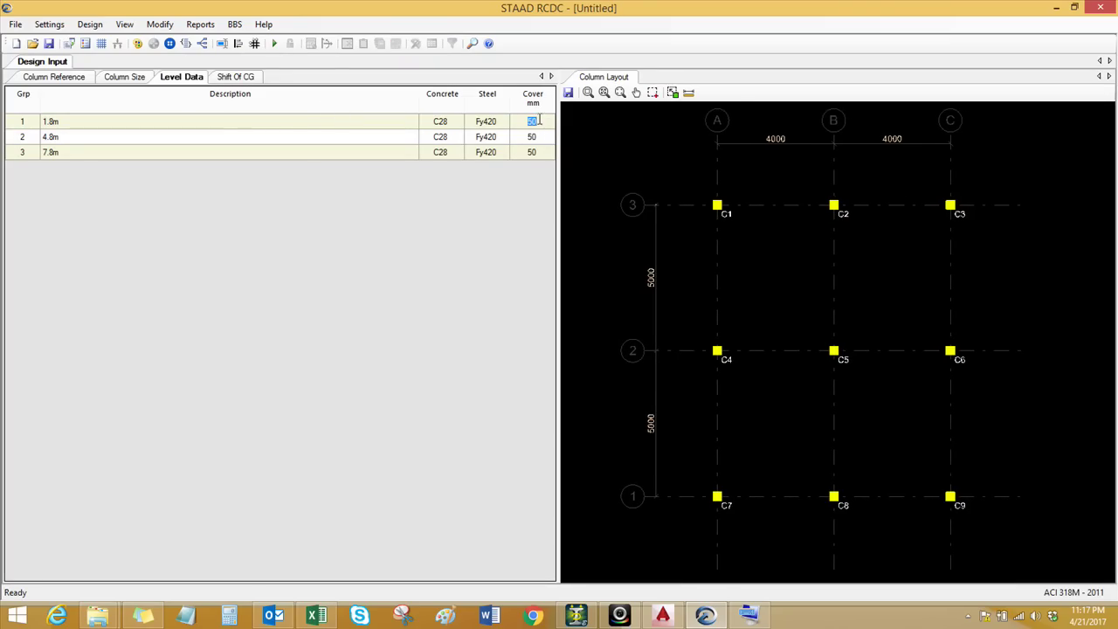
click(533, 137)
text(40)
click(532, 152)
text(40)
click(591, 174)
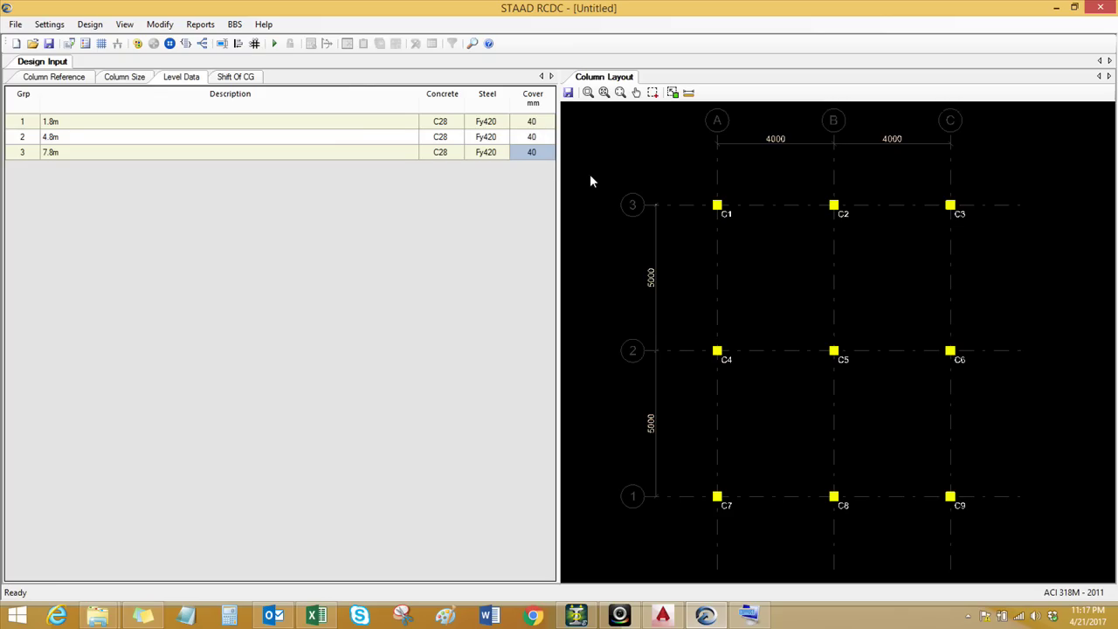
Enable Ductile Design in the column design settings
click(52, 26)
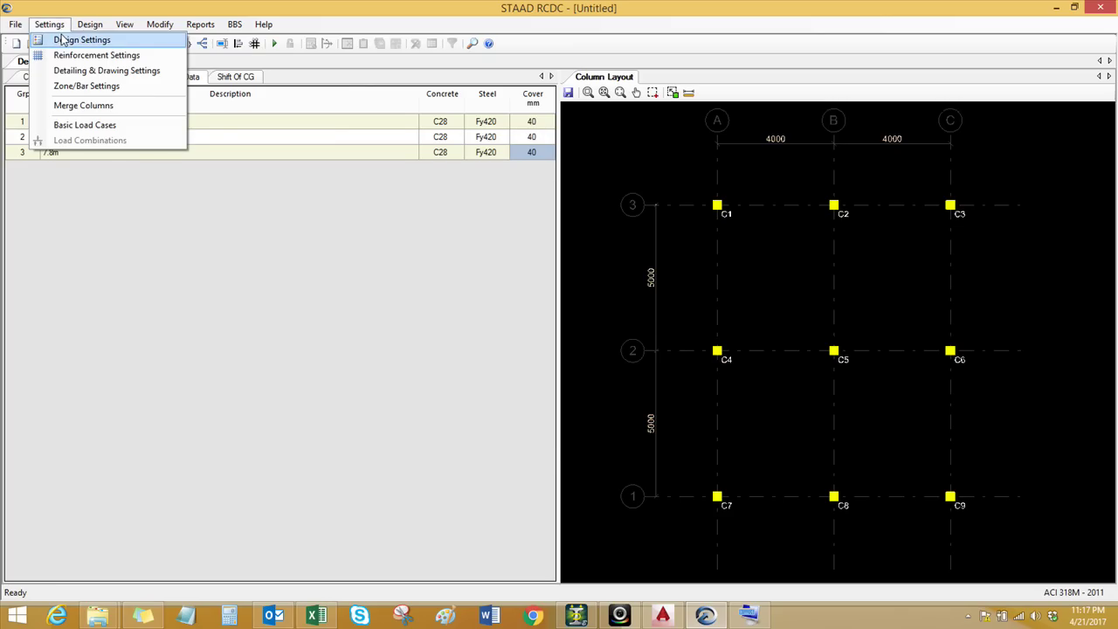
click(63, 40)
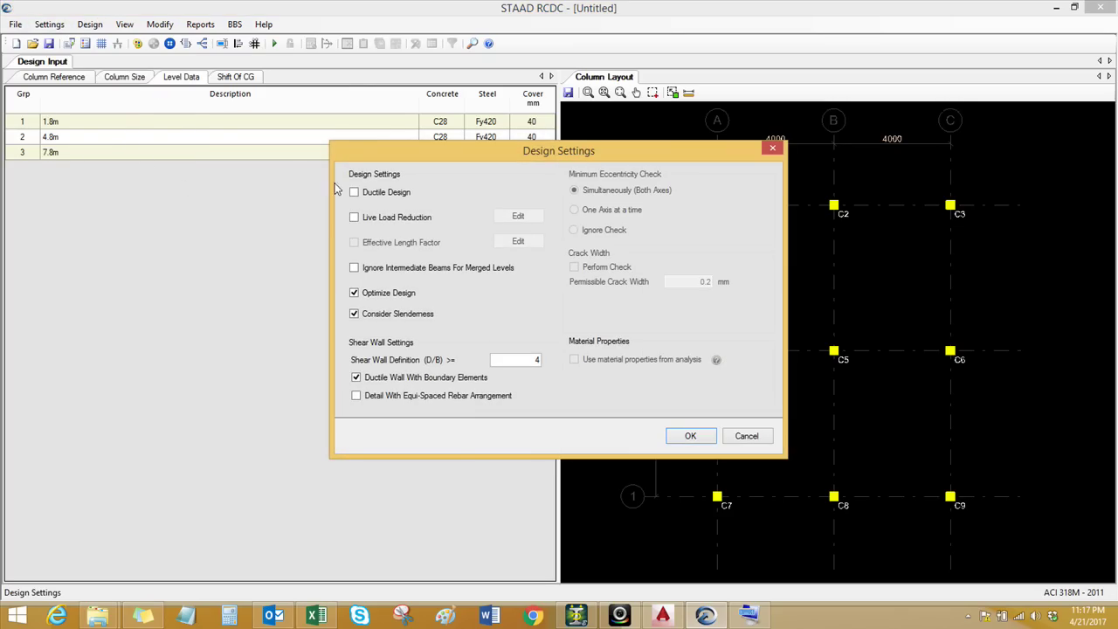
click(354, 192)
click(686, 436)
Set the minimum column rebar size to 16 in the reinforcement settings
click(44, 28)
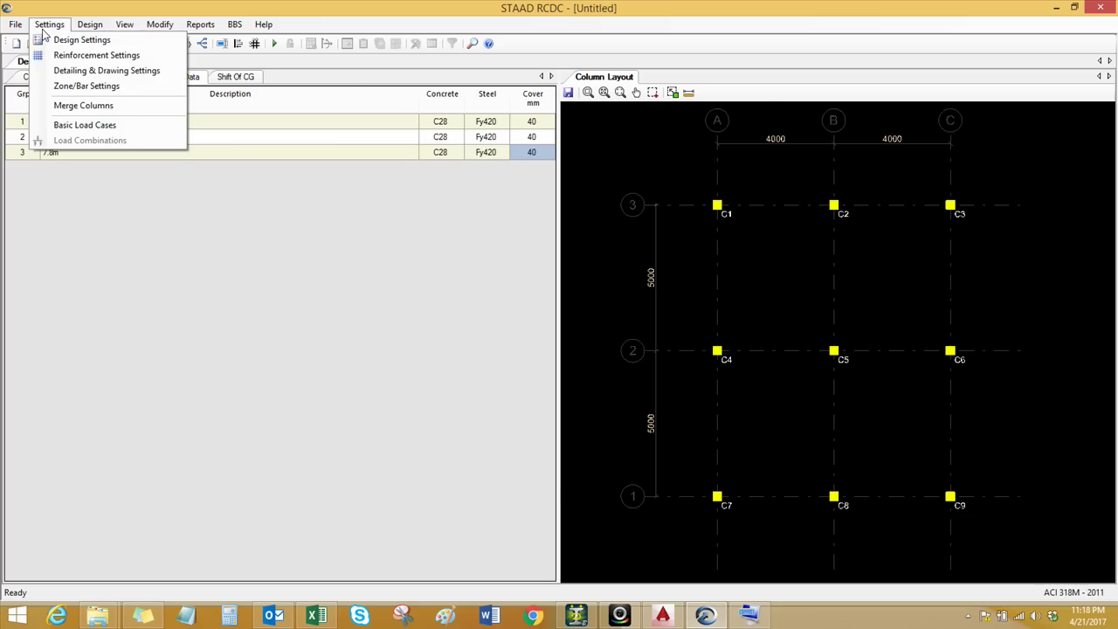
click(88, 55)
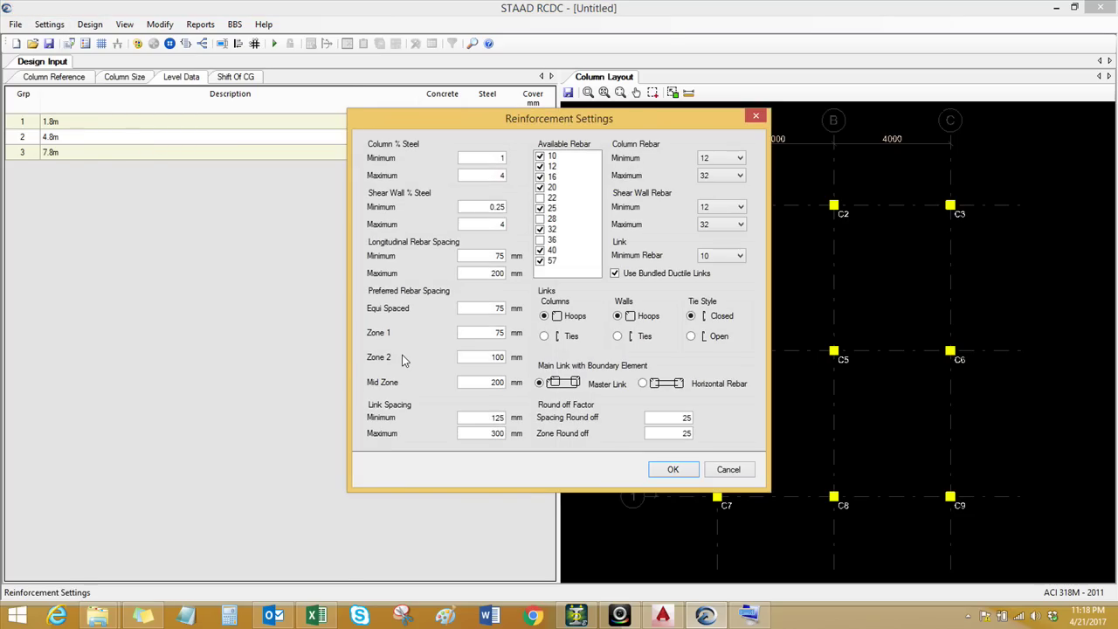
click(722, 162)
click(709, 191)
drag(708, 124, 538, 127)
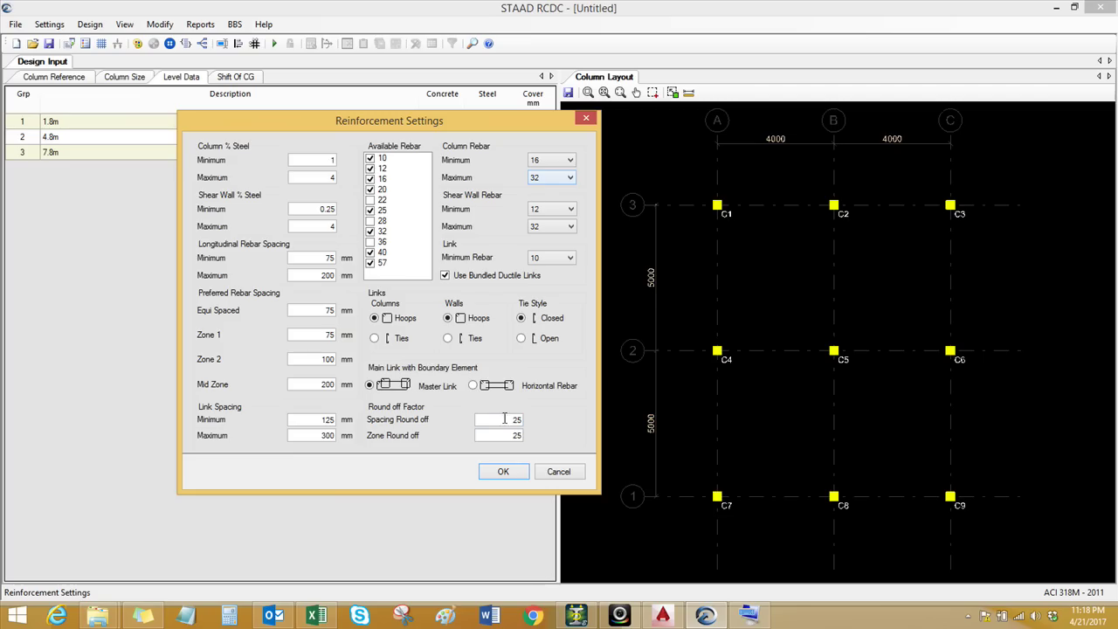
click(503, 472)
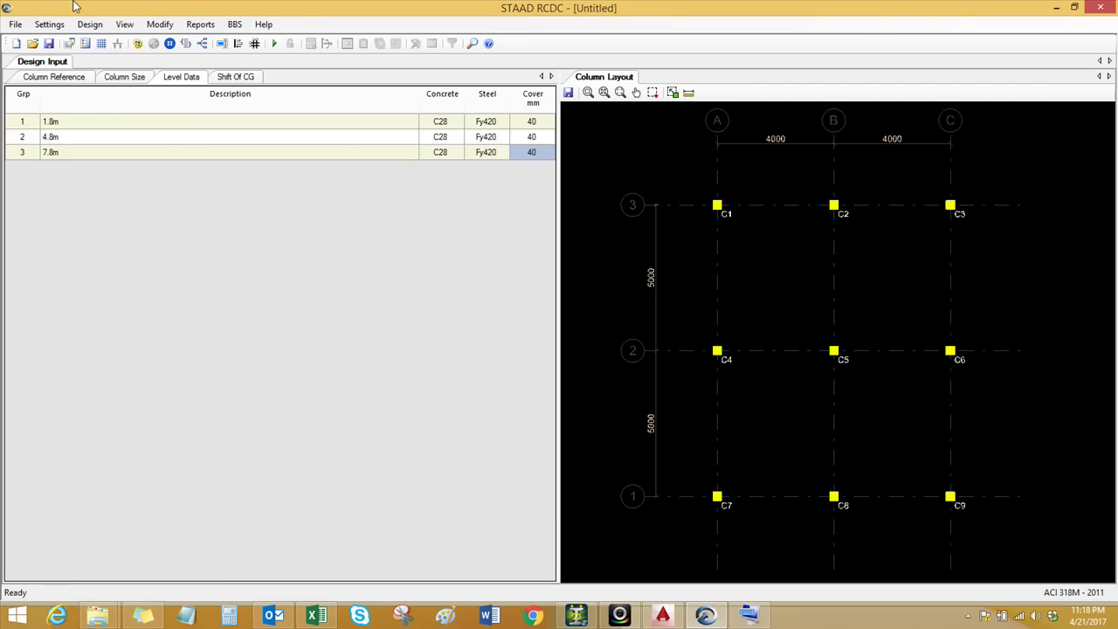
Review the Detailing & Drawing Settings and accept them as they are
click(49, 24)
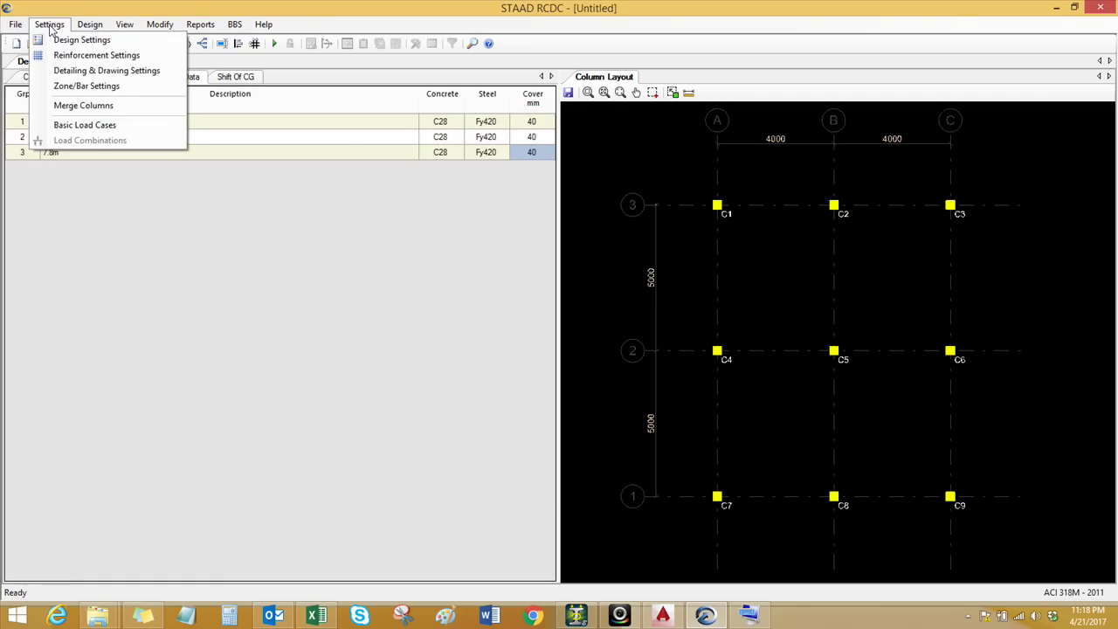
click(96, 73)
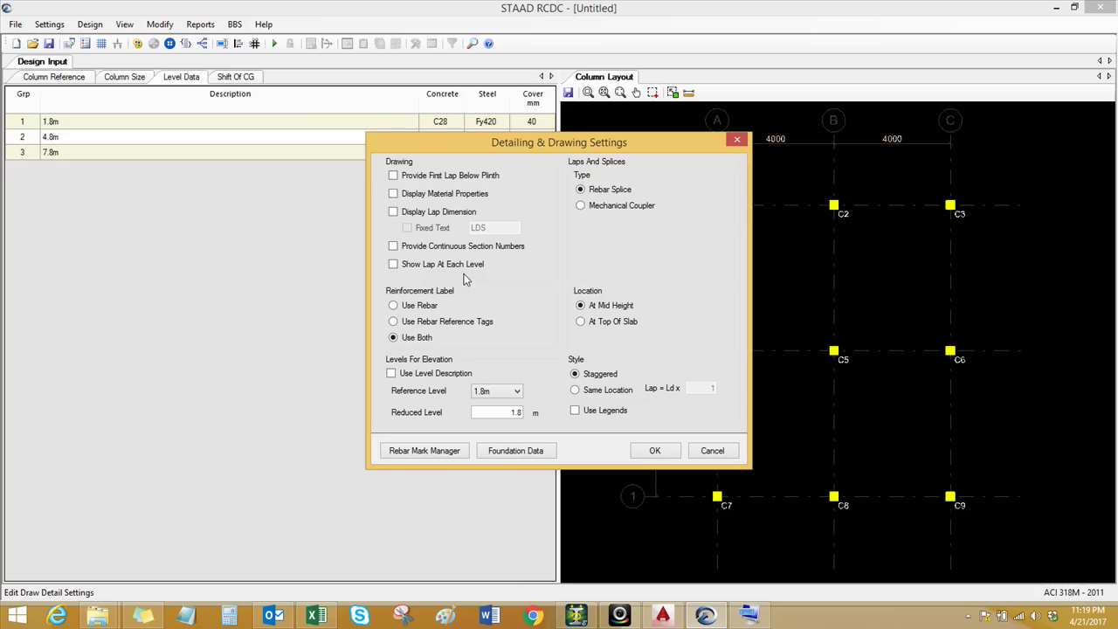
click(668, 450)
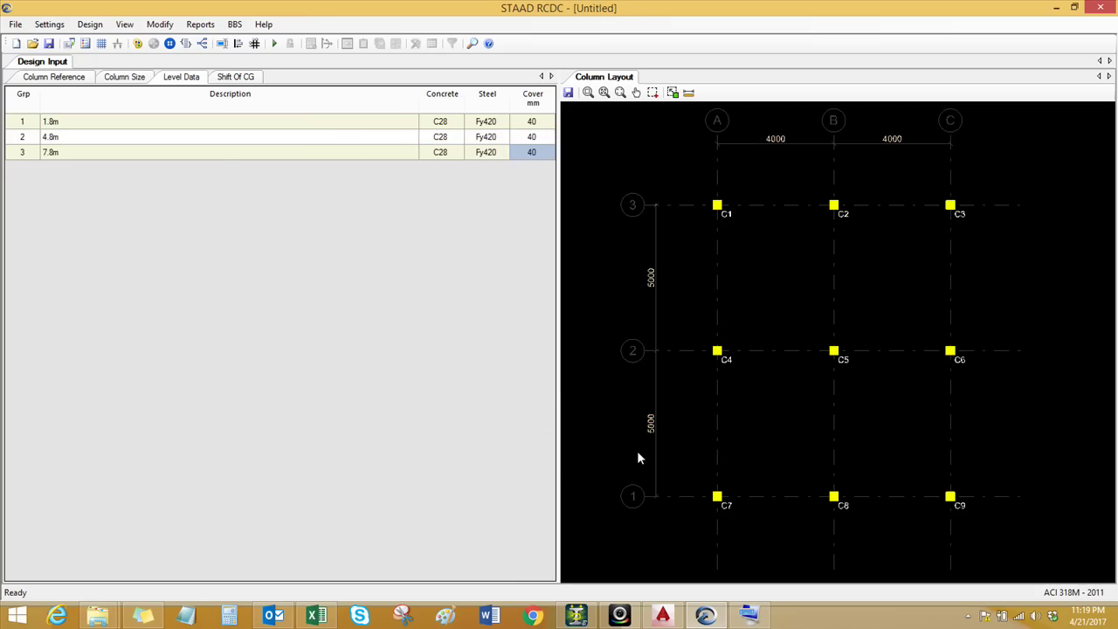
In the basic load cases, assign load type Earthquake X to LOAD 1: EX and Earthquake Z to LOAD 2: EZ
click(89, 26)
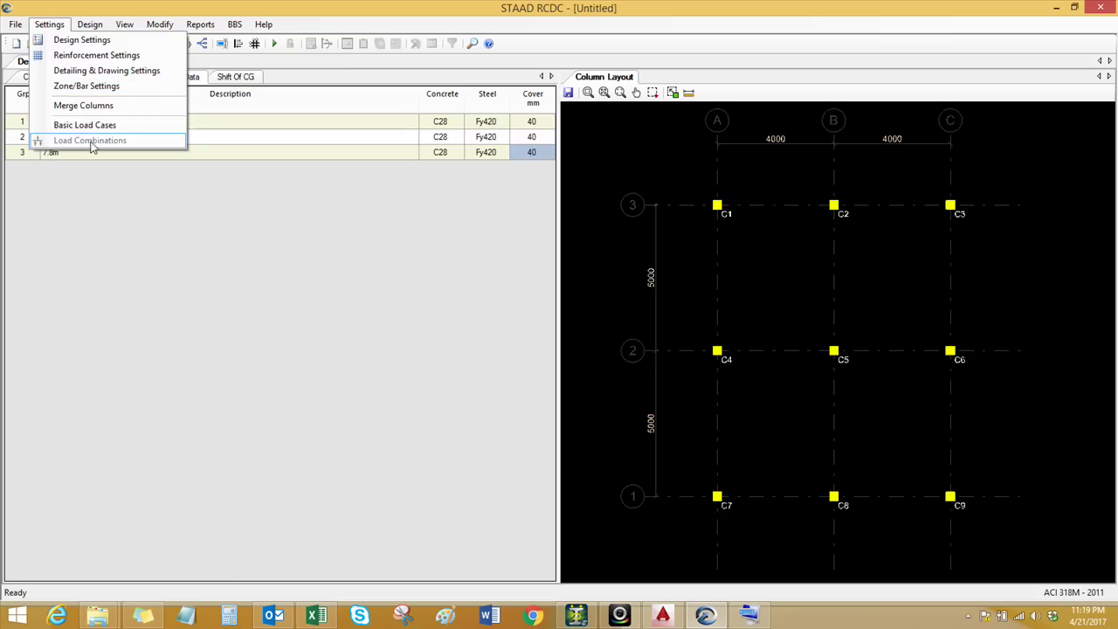
click(85, 125)
click(528, 191)
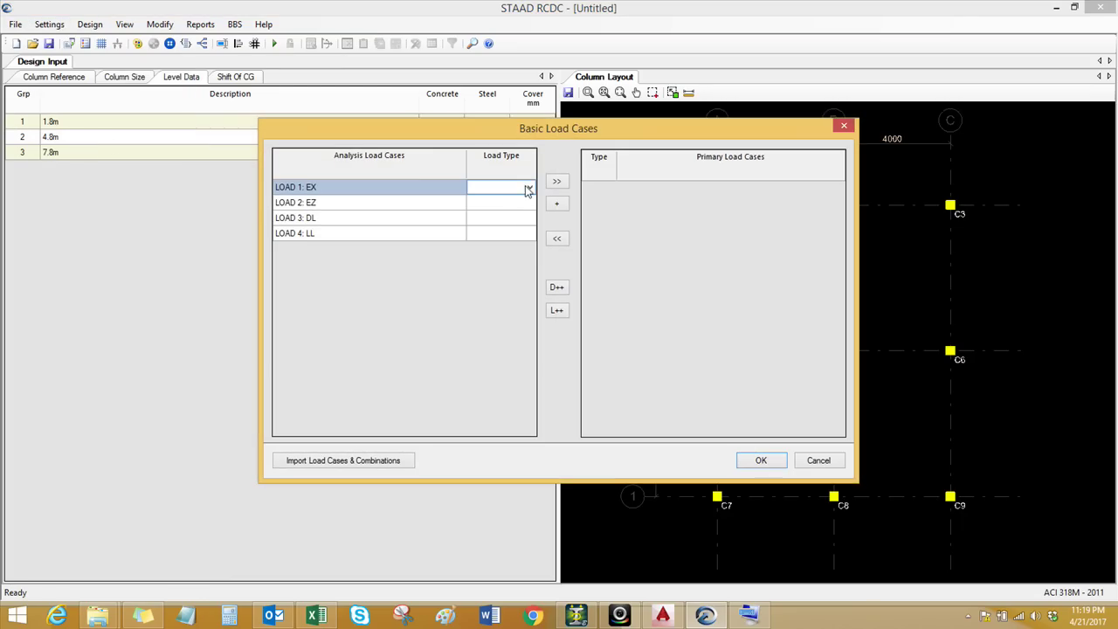
click(528, 190)
click(514, 218)
click(529, 204)
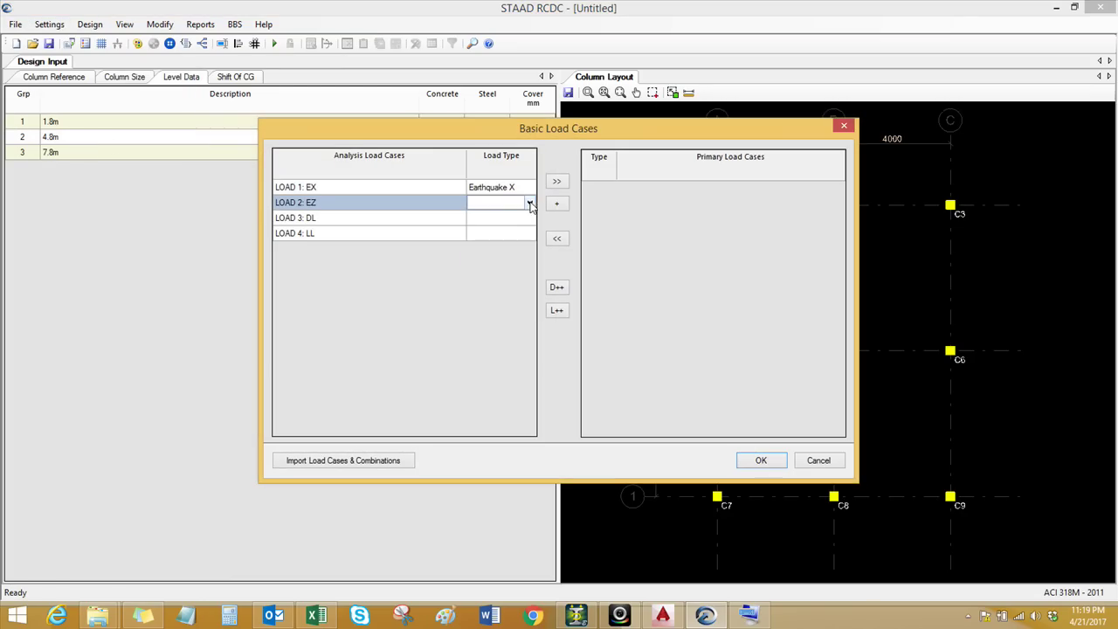
click(531, 203)
click(513, 245)
Assign load type Dead Load to LOAD 3: DL and Live Load to LOAD 4: LL
click(525, 222)
click(528, 218)
click(513, 232)
click(527, 234)
click(529, 234)
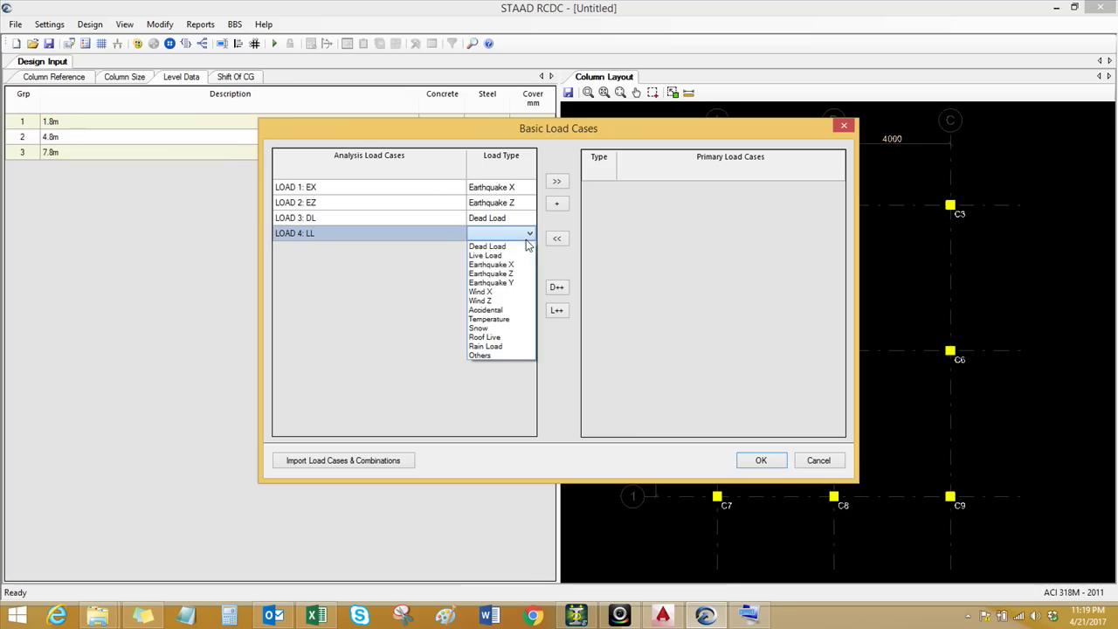
click(485, 255)
Transfer all four analysis load cases to the primary load cases and confirm the basic load cases
click(427, 186)
shift+click(522, 232)
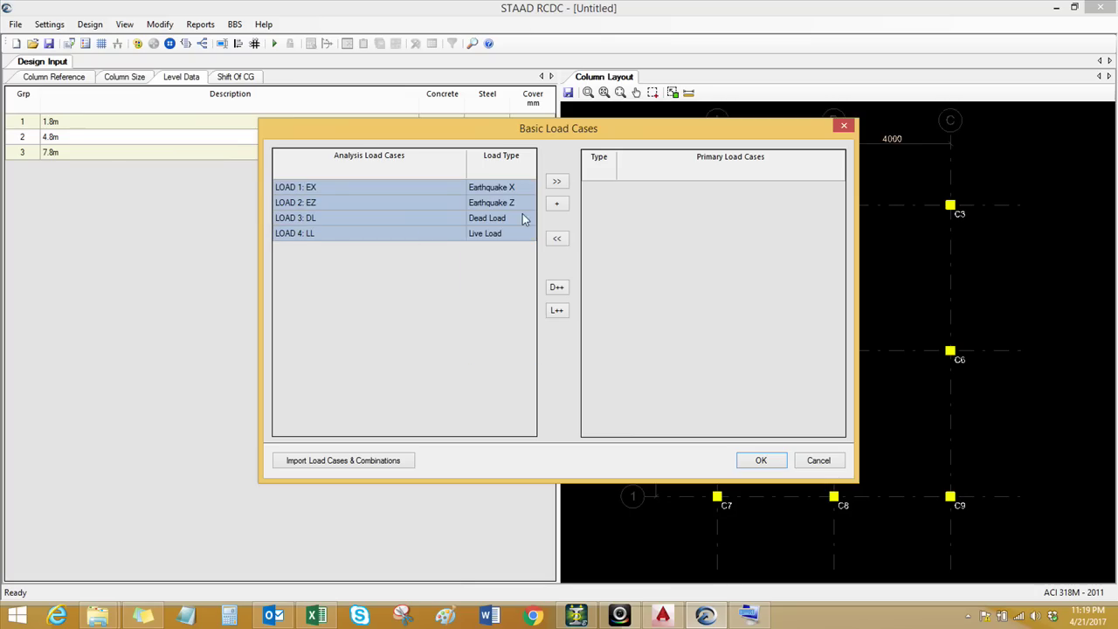
click(557, 182)
click(756, 459)
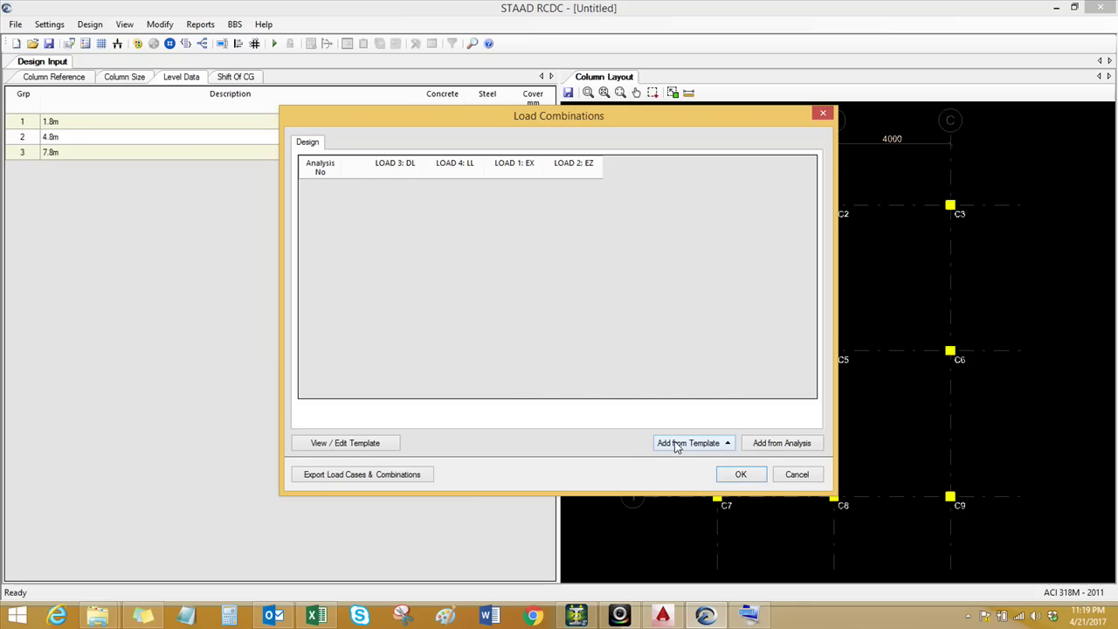
Add the load combinations from the analysis, exclude combinations 5 to 8 from the design, and accept the list
click(775, 441)
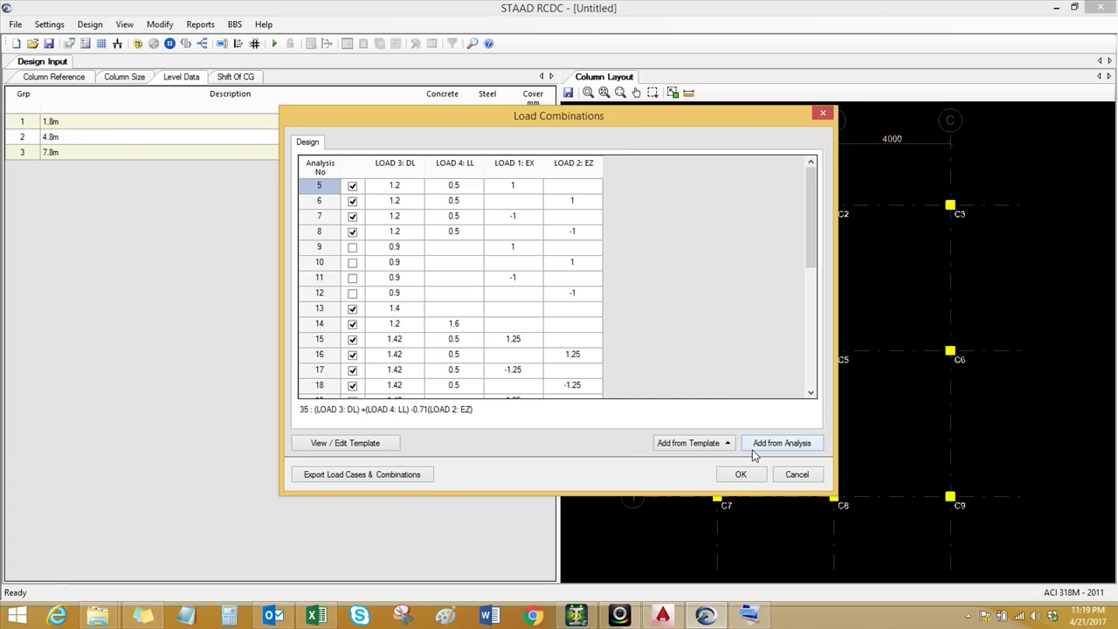
click(352, 185)
click(352, 200)
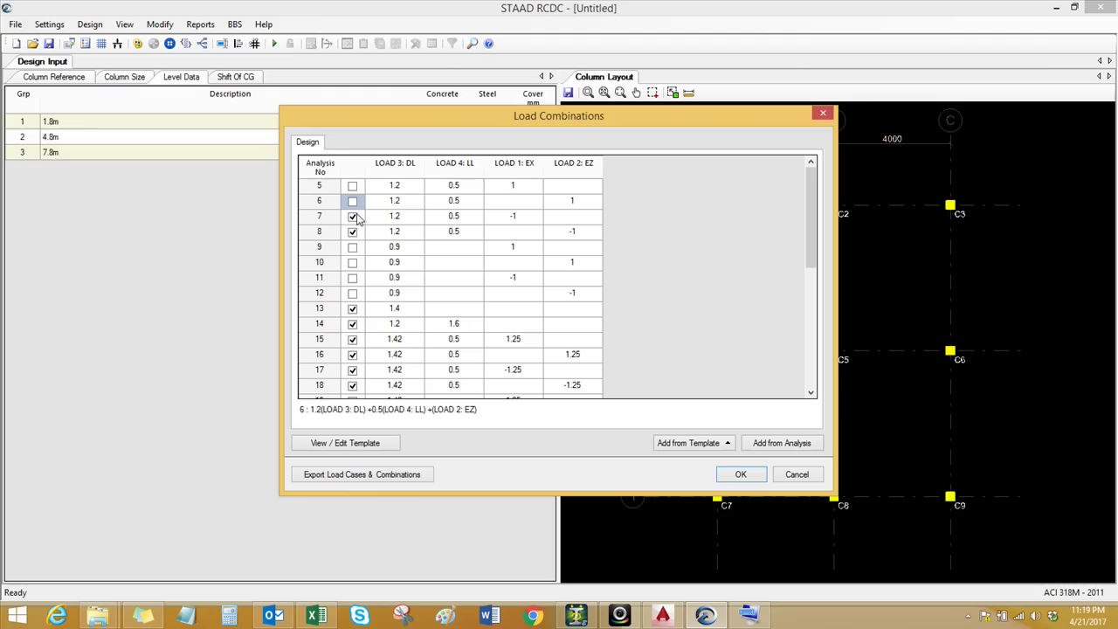
click(352, 215)
click(352, 230)
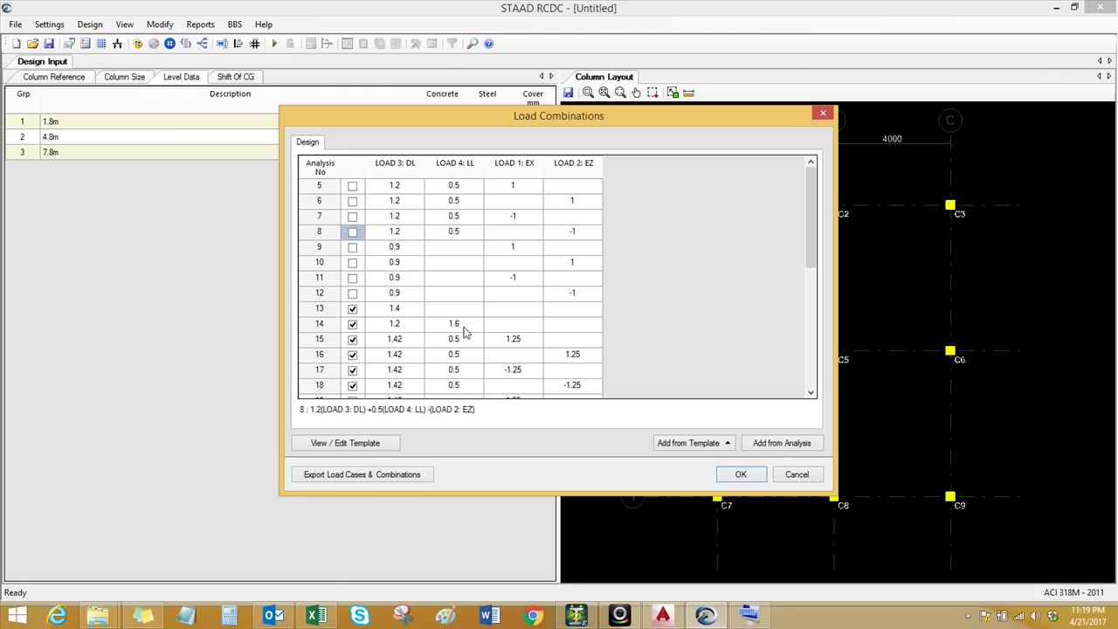
drag(812, 252, 813, 287)
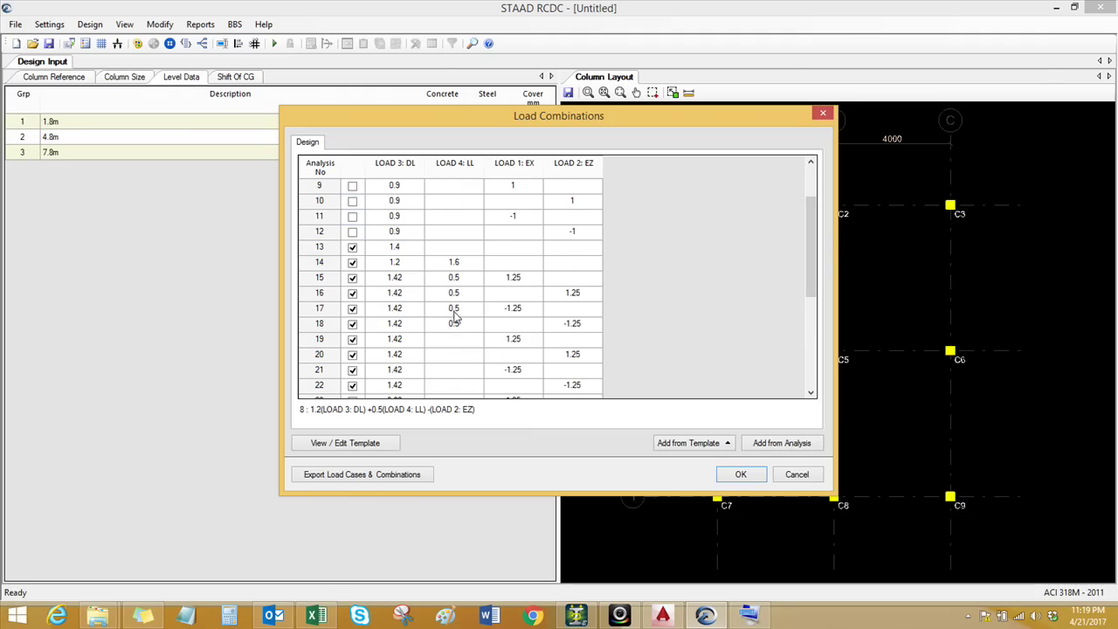
drag(813, 294, 821, 188)
click(741, 479)
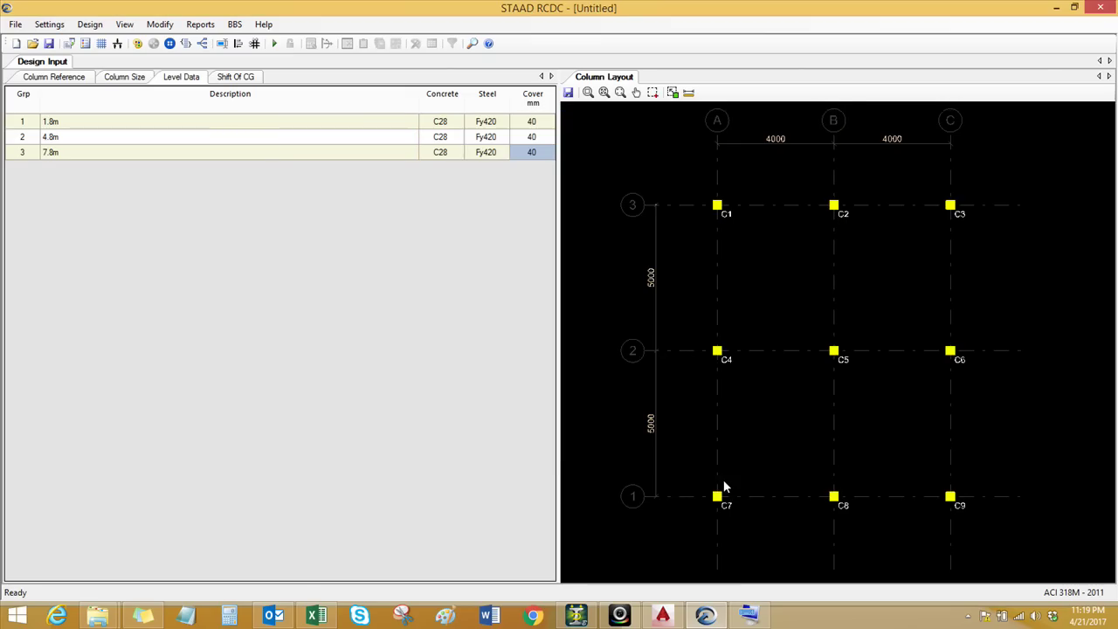
Run Auto Design for all the columns
click(91, 25)
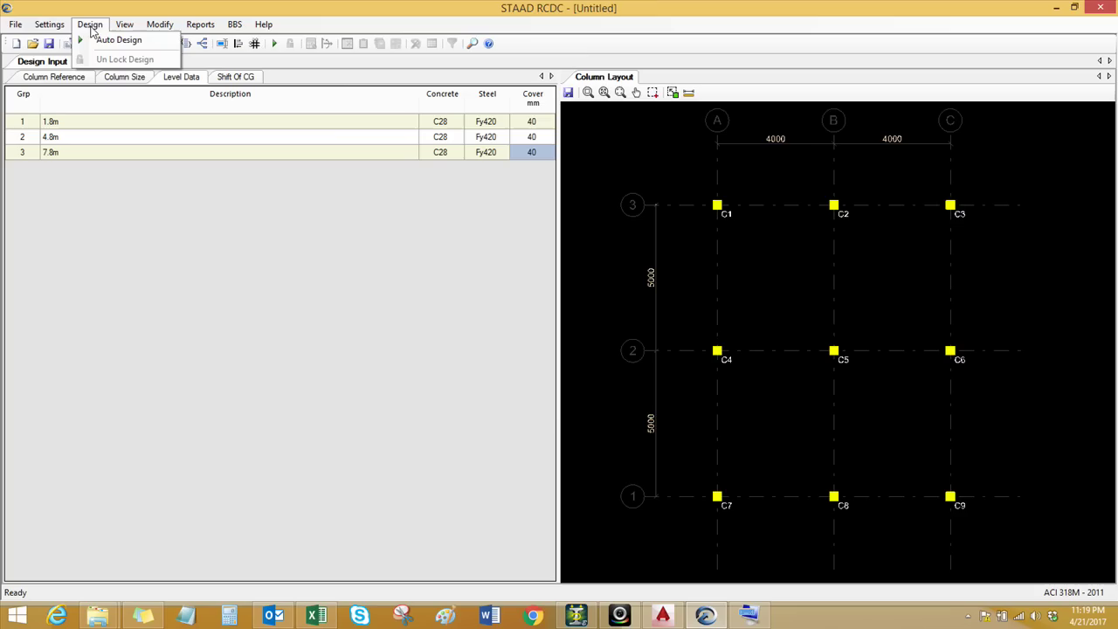
click(116, 40)
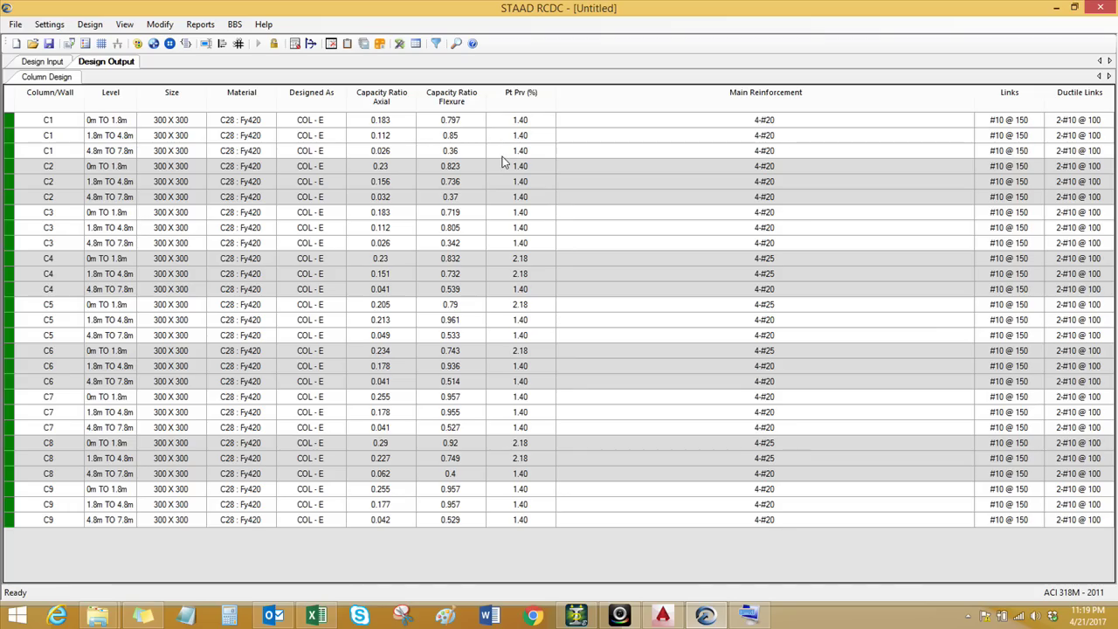
Examine the provided steel percentages and flexural capacity ratios of the columns in the design output, especially for C8 and C9
drag(532, 124, 532, 522)
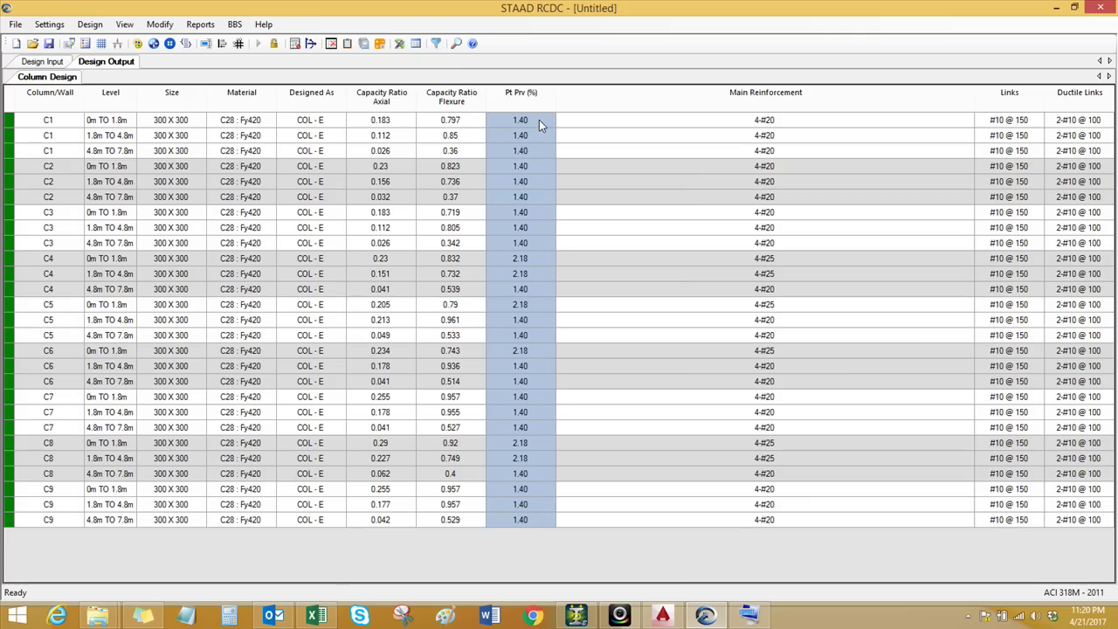
click(540, 306)
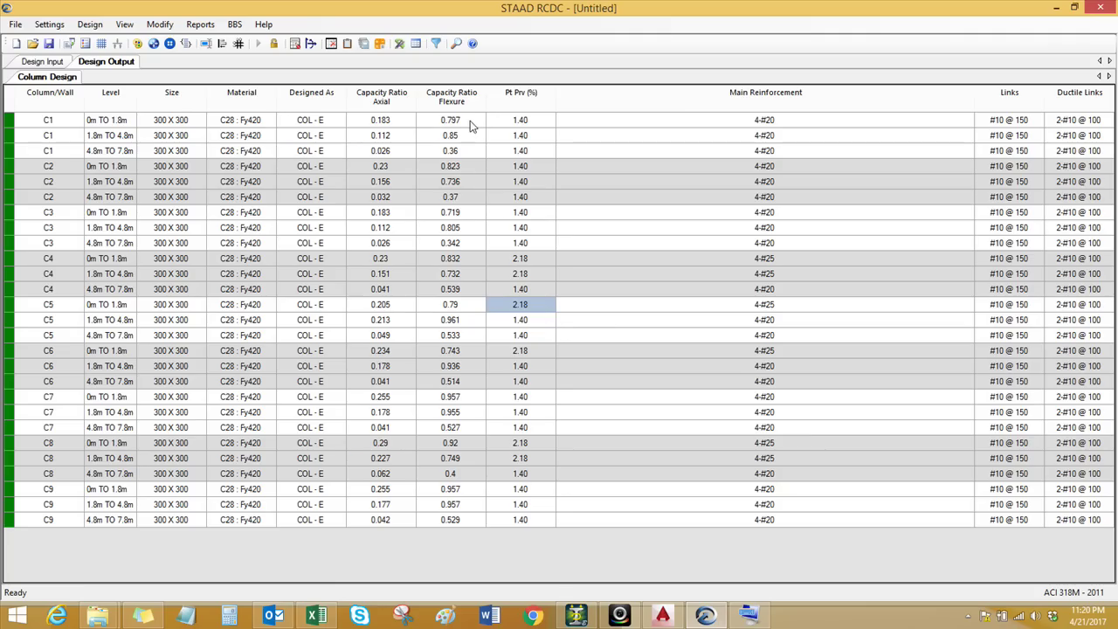
drag(472, 121, 465, 152)
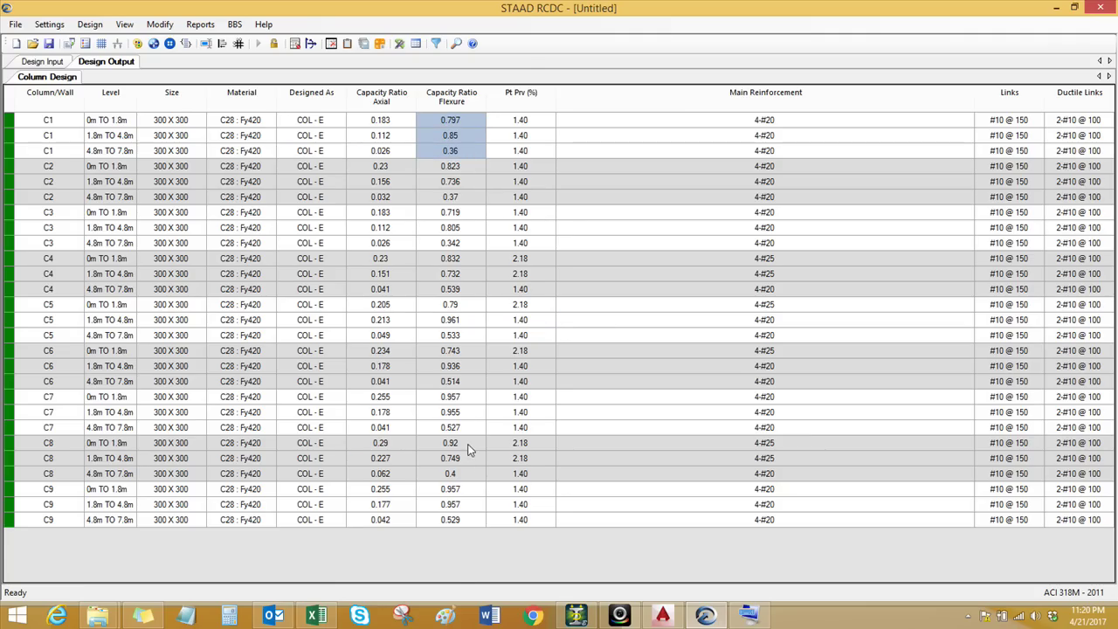
click(461, 505)
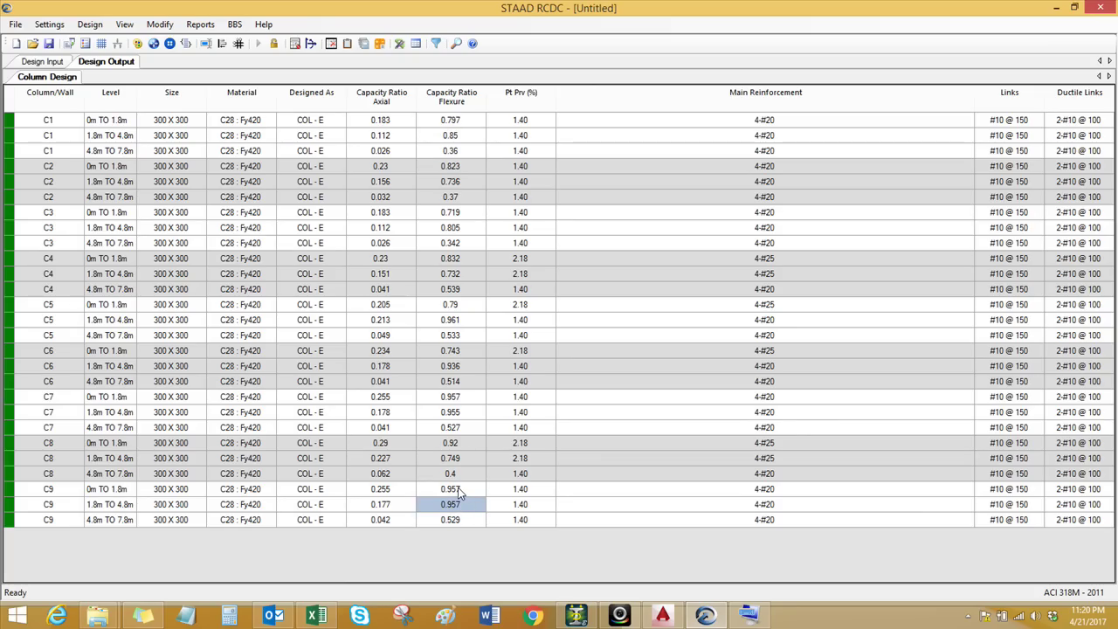
click(460, 492)
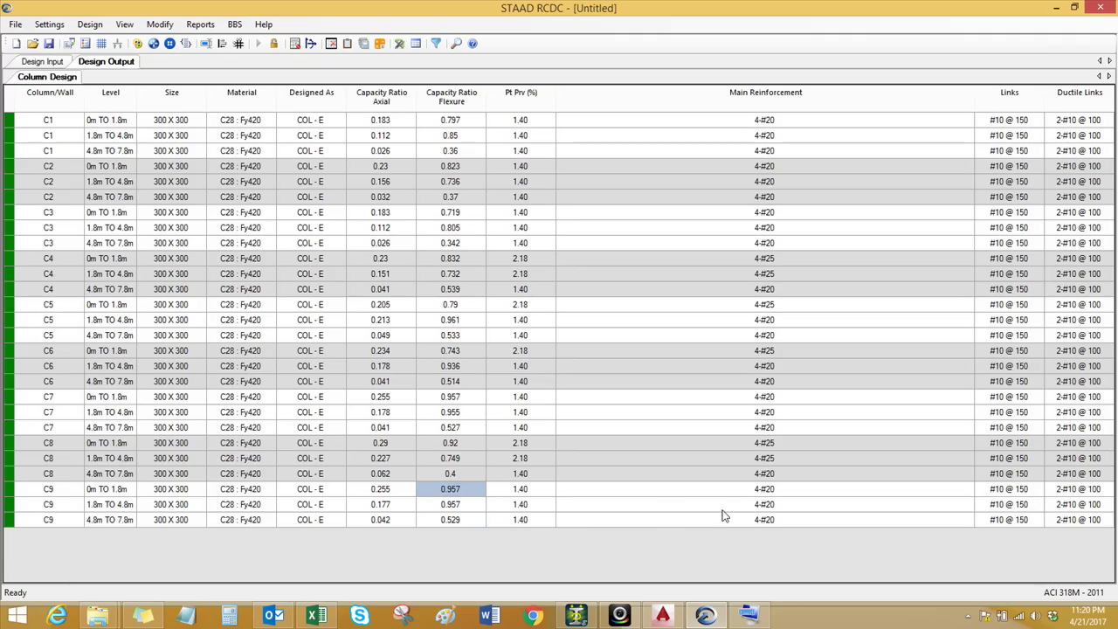
click(478, 505)
click(473, 493)
click(460, 505)
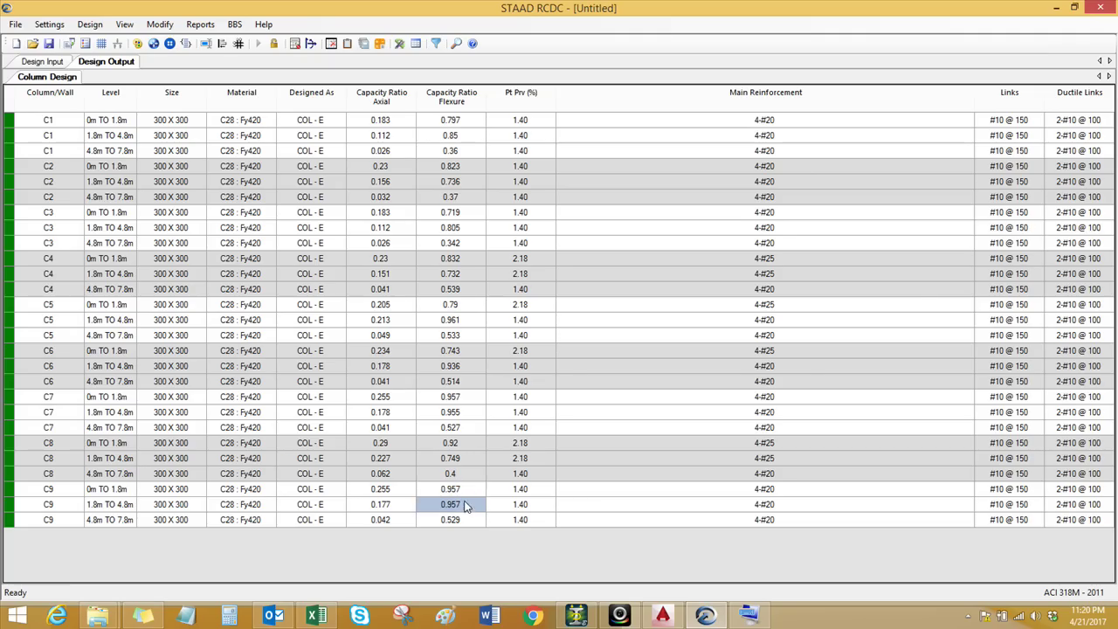
click(470, 487)
click(472, 474)
click(470, 458)
click(469, 445)
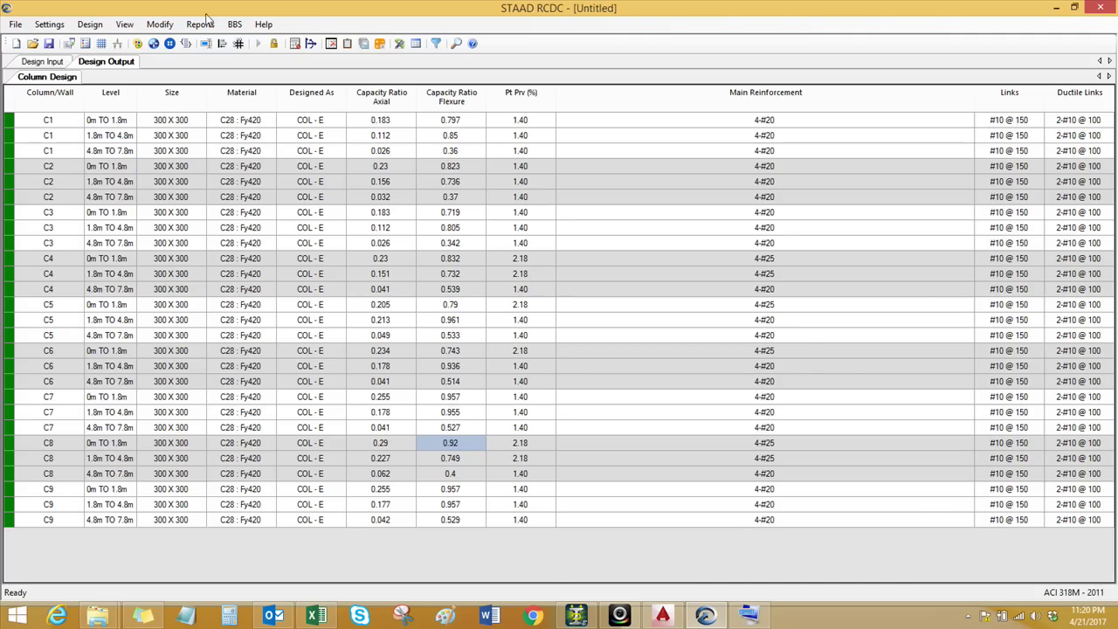
Return to the design input and save the project as COLUMN DESIGN in the staad model - concrete frame folder
click(59, 63)
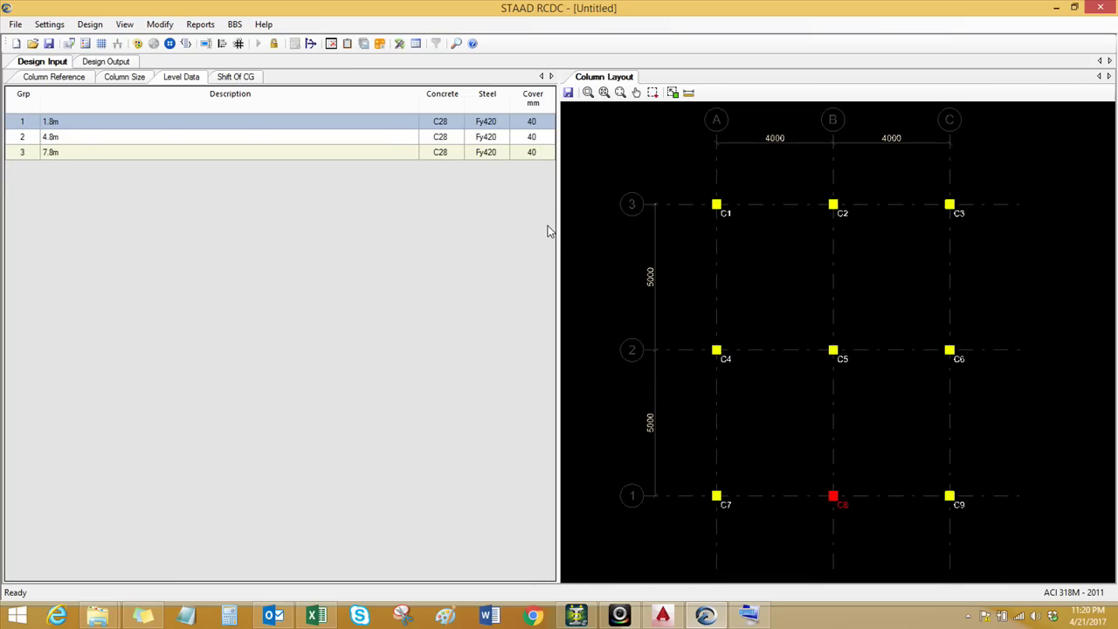
click(49, 43)
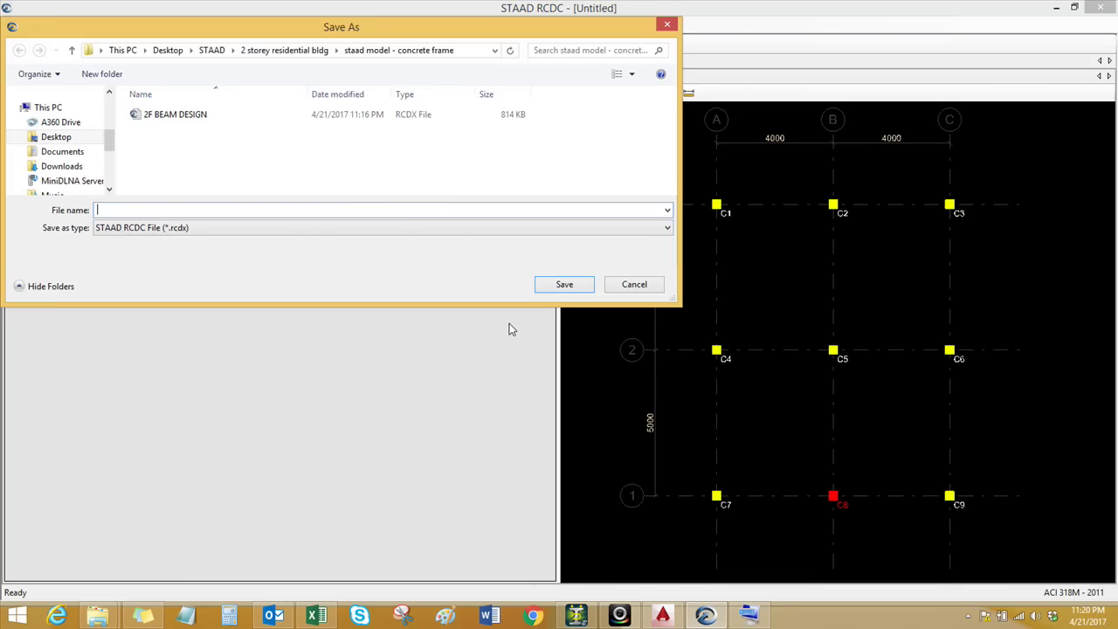
text(COLUMN DESIGN)
click(573, 287)
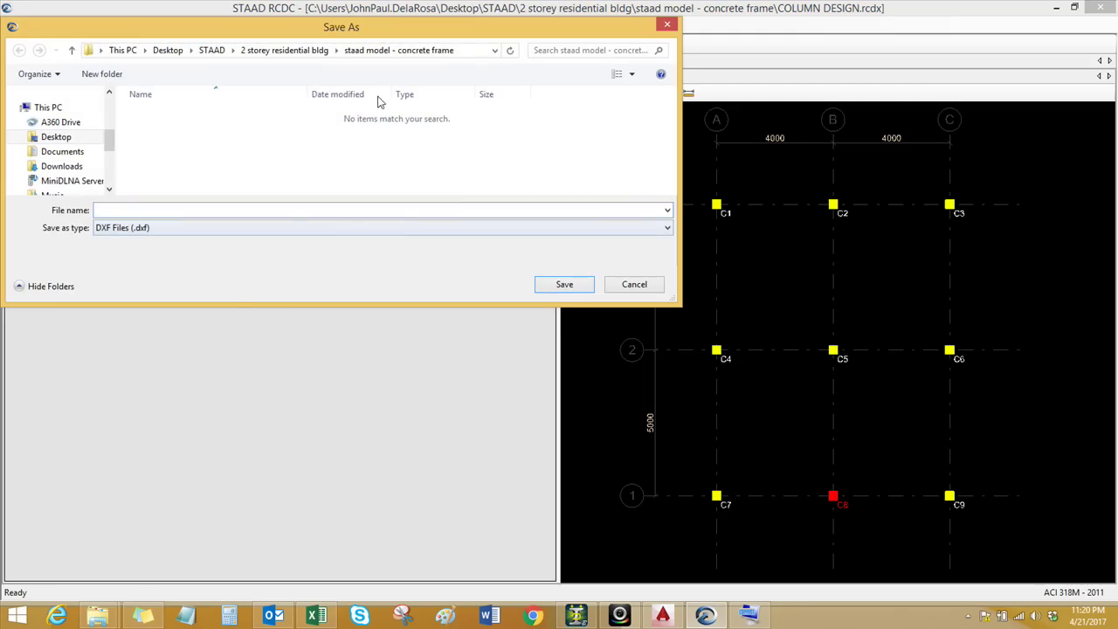
Save the column layout as a DXF drawing named COLUMN PLAN in the RCDC DGWS folder under STAAD
click(282, 51)
click(212, 51)
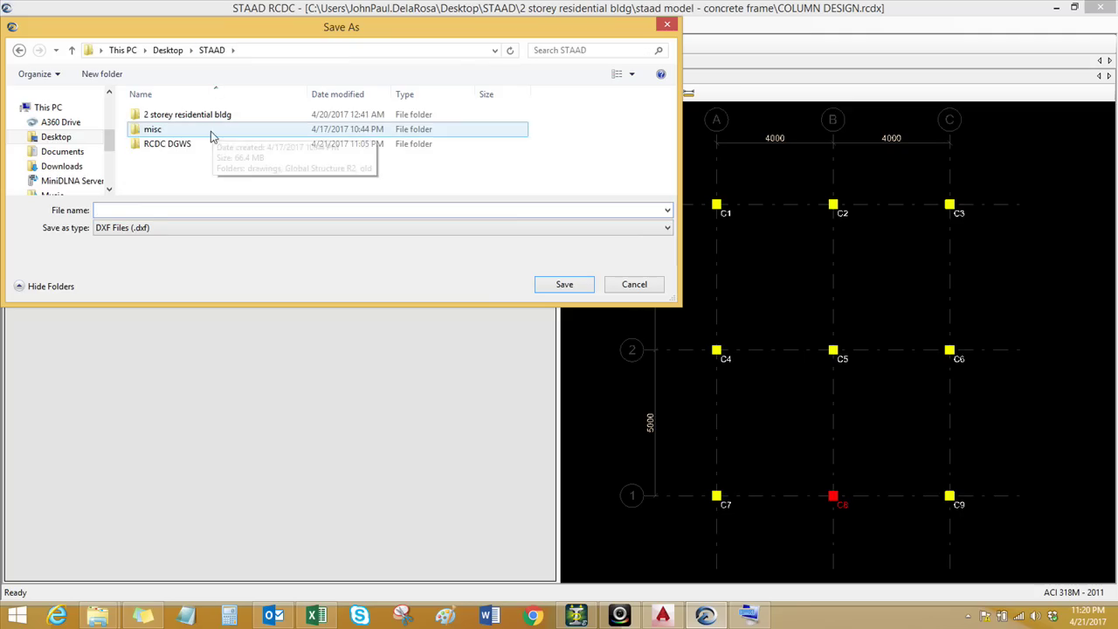
double_click(163, 143)
click(139, 212)
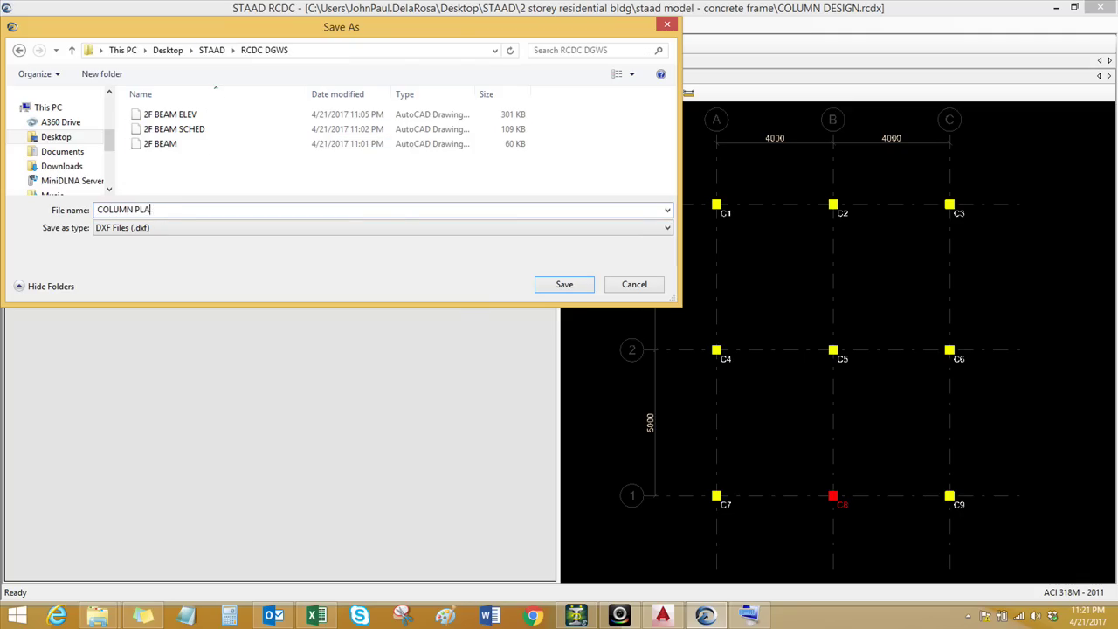
click(564, 284)
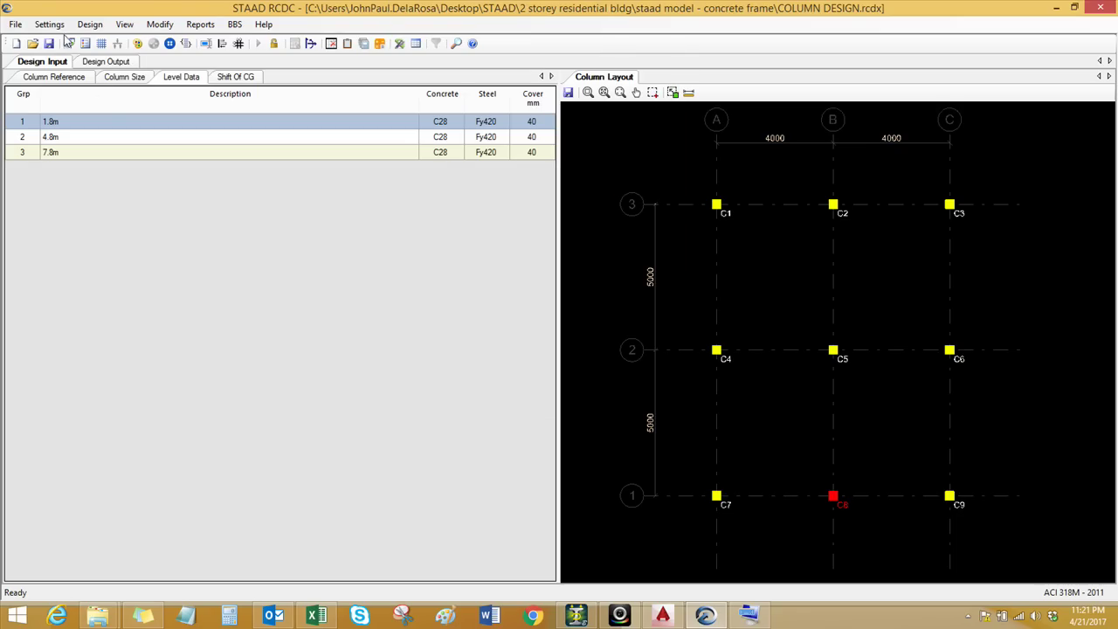
Generate the detailed drawing of the column and wall schedule for columns C1 to C9
click(199, 25)
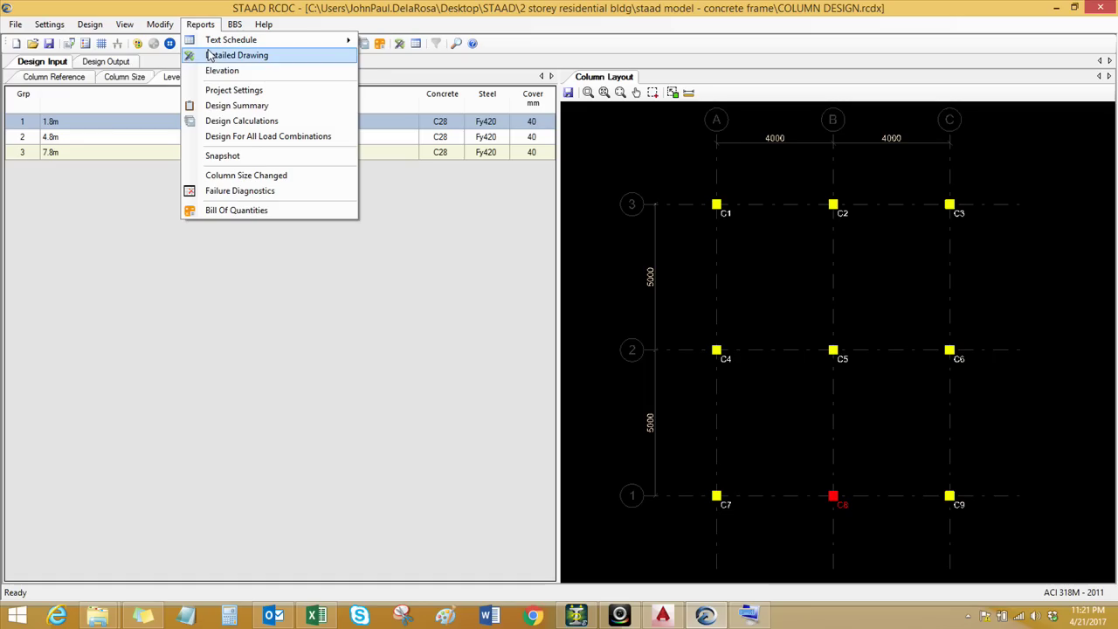
click(240, 55)
click(488, 215)
click(565, 461)
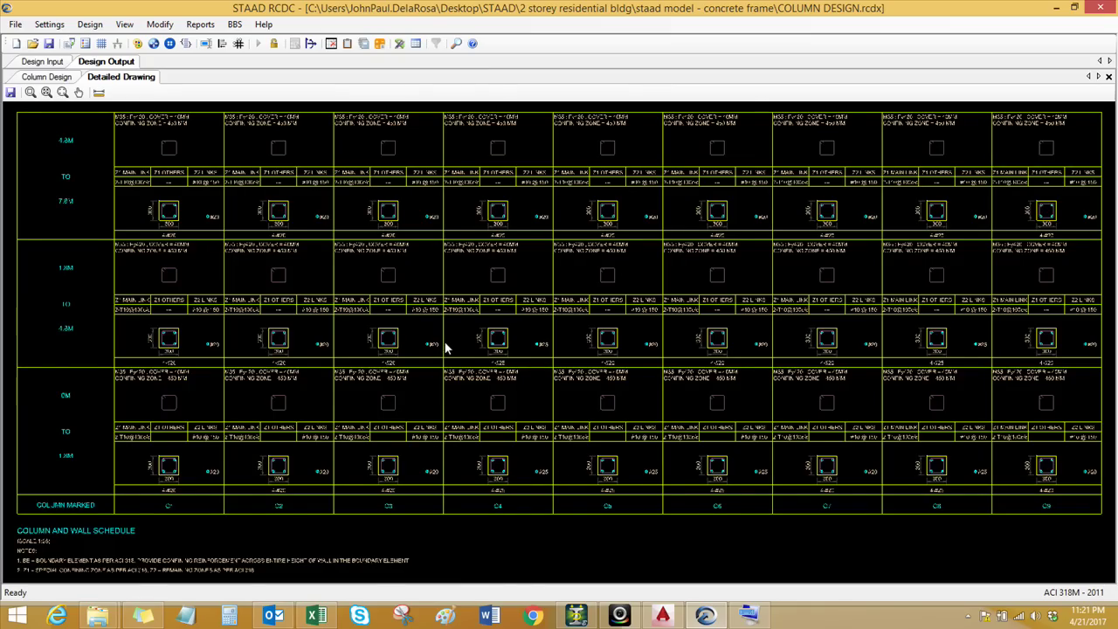
Save the detailed column schedule drawing as a DXF file named COLUMN SCHED in the RCDC DGWS folder
scroll(441, 355, down, 1)
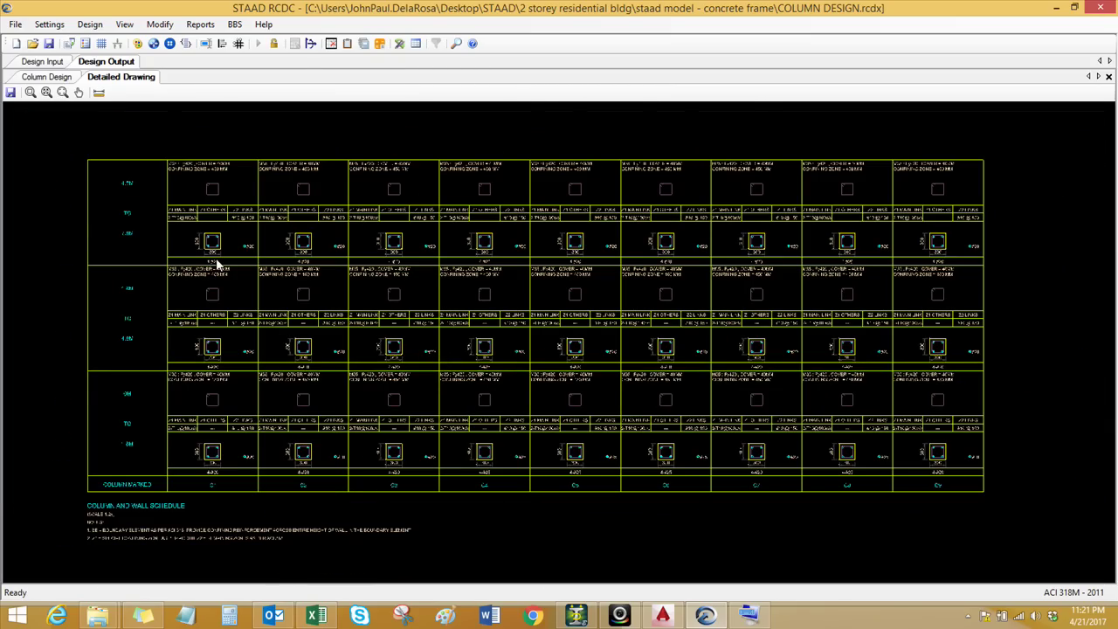
click(10, 92)
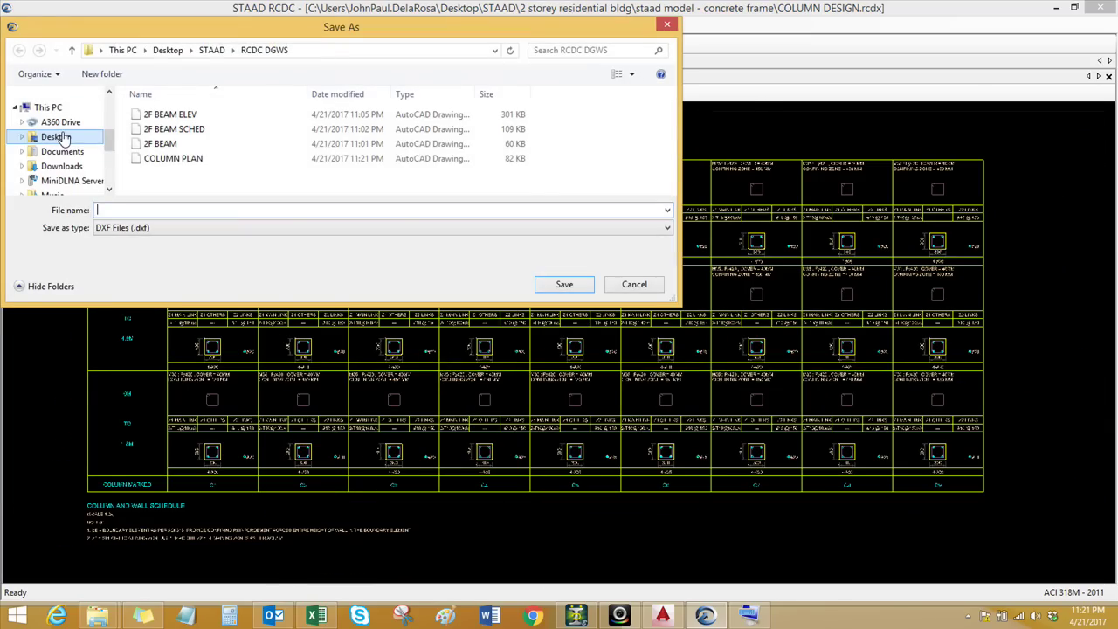
click(173, 166)
click(161, 210)
click(160, 210)
key(BackSpace)
key(BackSpace)
text(SCHED)
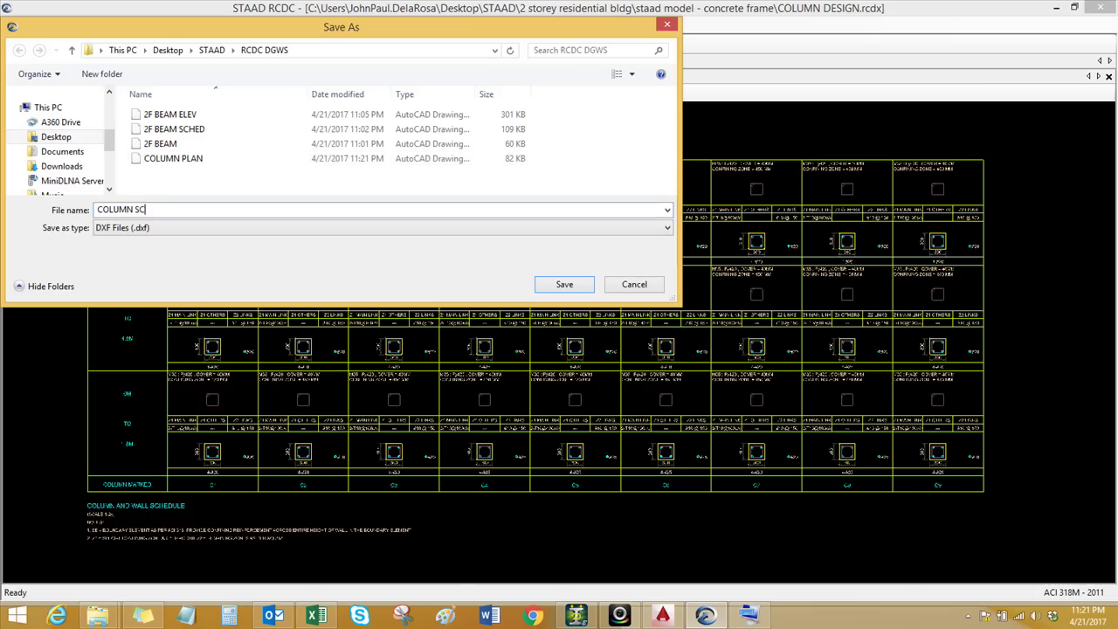
click(564, 284)
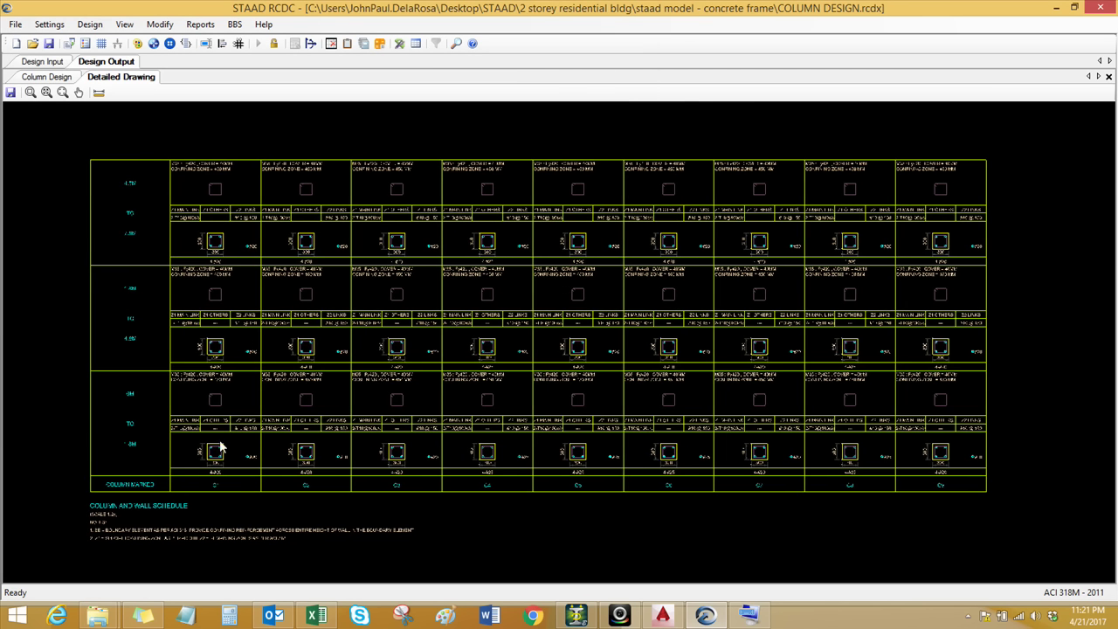
Examine the sizes, main bars and link spacing of columns C1 to C5 in the schedule's 0M to 1.8M row
scroll(218, 447, up, 5)
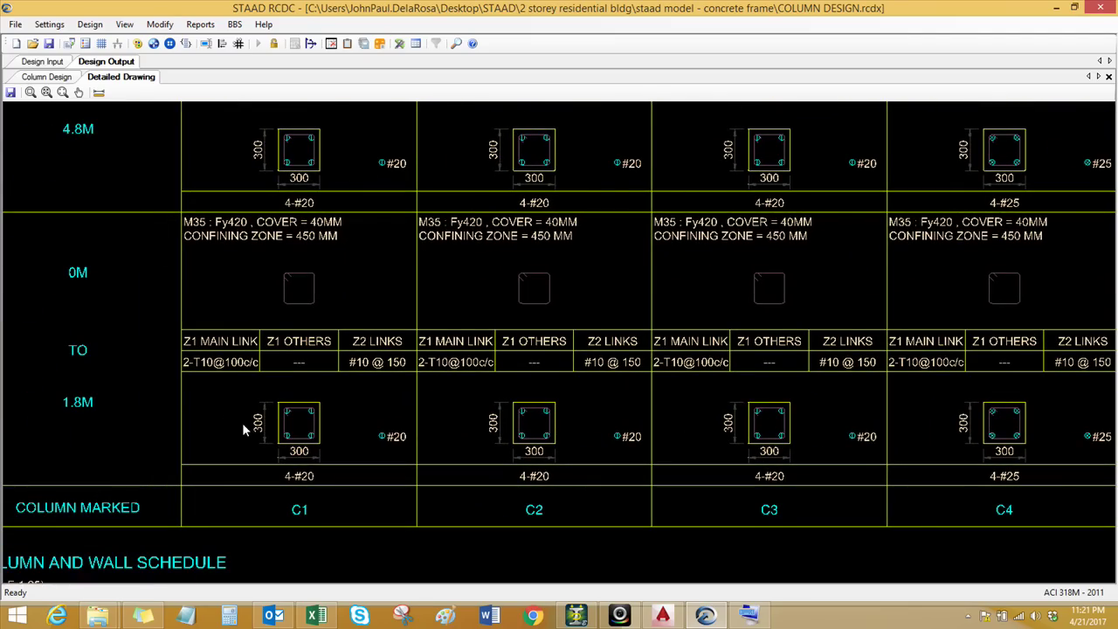
click(291, 431)
scroll(306, 418, down, 1)
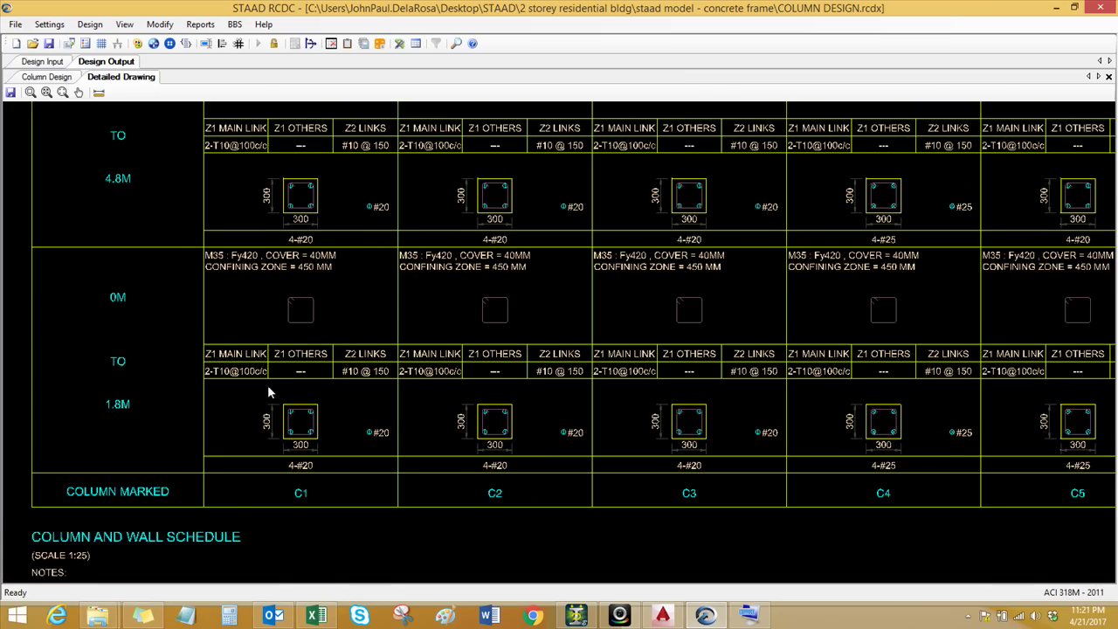
scroll(301, 441, up, 2)
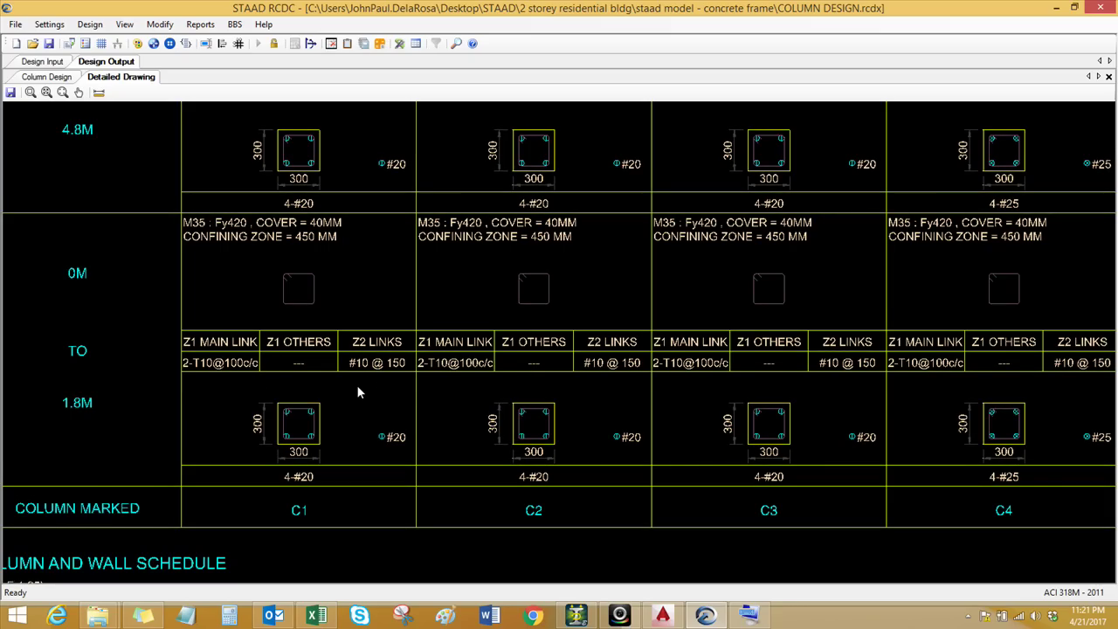
scroll(359, 379, down, 1)
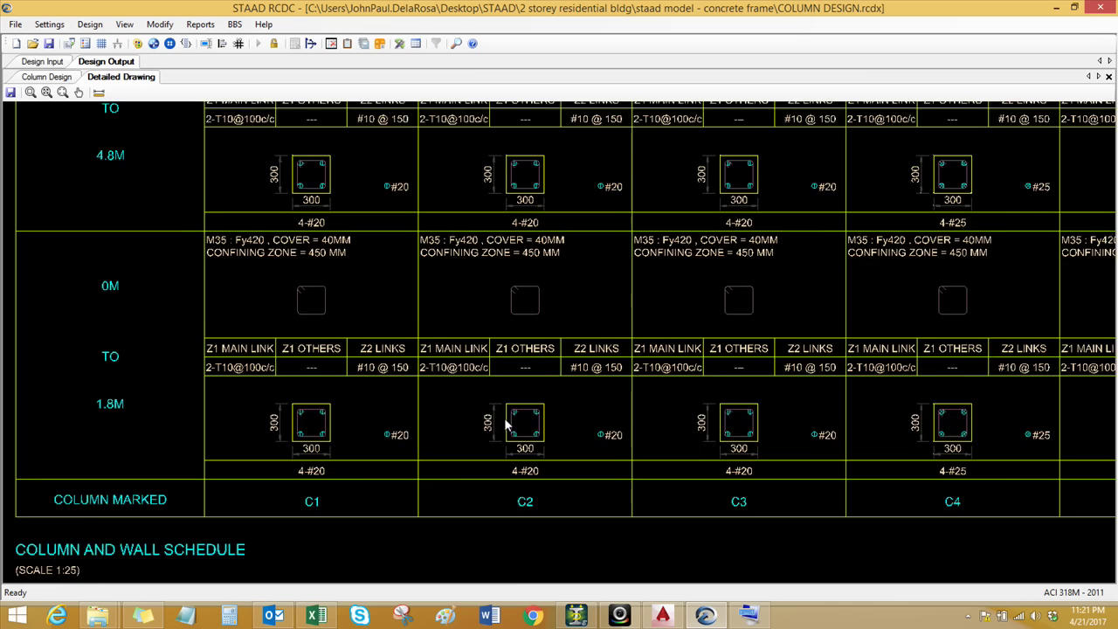
middle_drag(507, 424, 450, 393)
scroll(804, 412, down, 1)
scroll(821, 423, up, 3)
scroll(711, 428, down, 1)
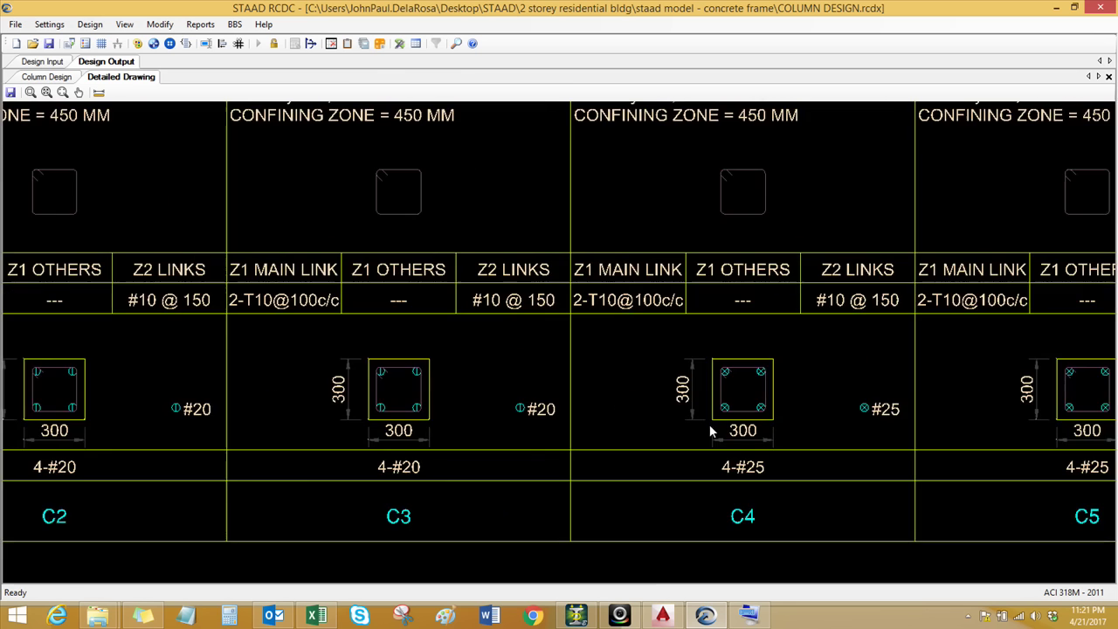
scroll(712, 428, down, 1)
scroll(712, 428, down, 2)
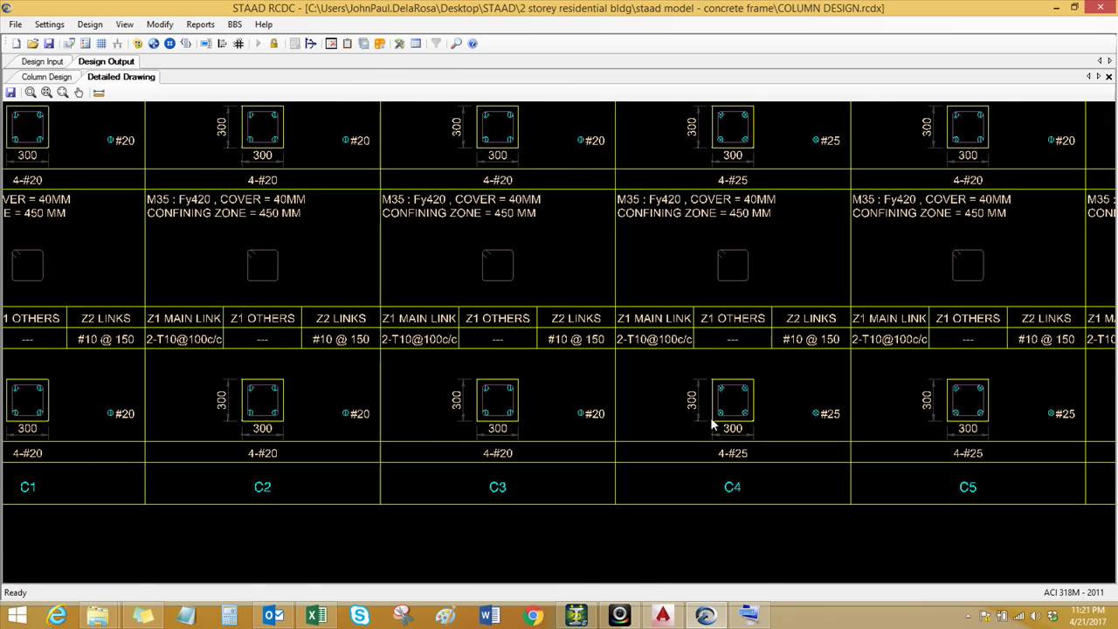
scroll(704, 402, down, 1)
scroll(699, 291, down, 1)
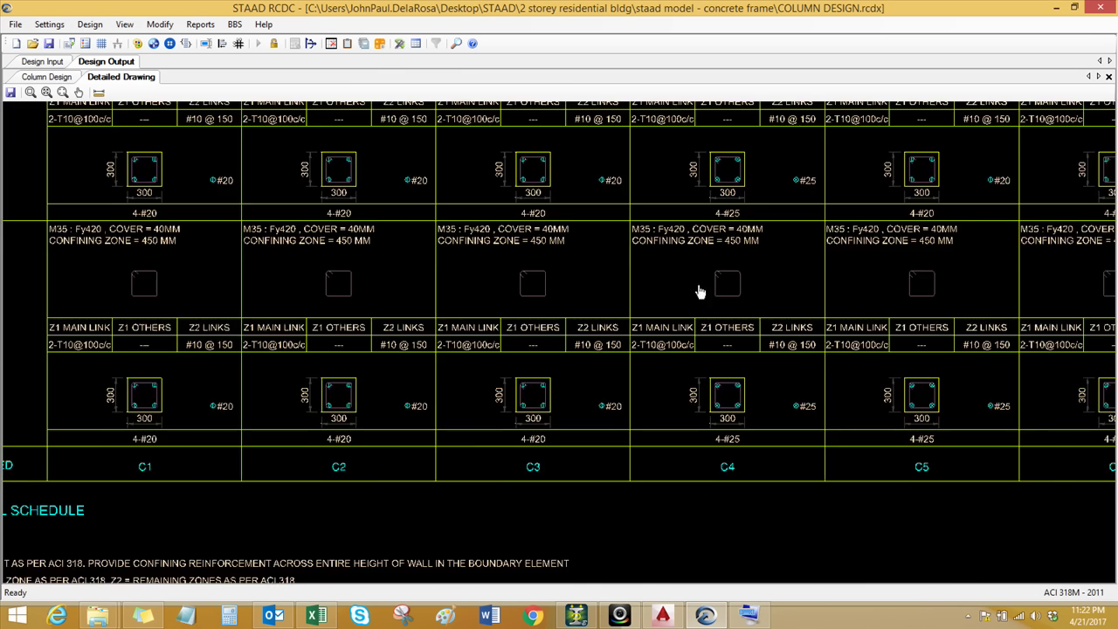
scroll(614, 449, up, 1)
scroll(611, 441, up, 3)
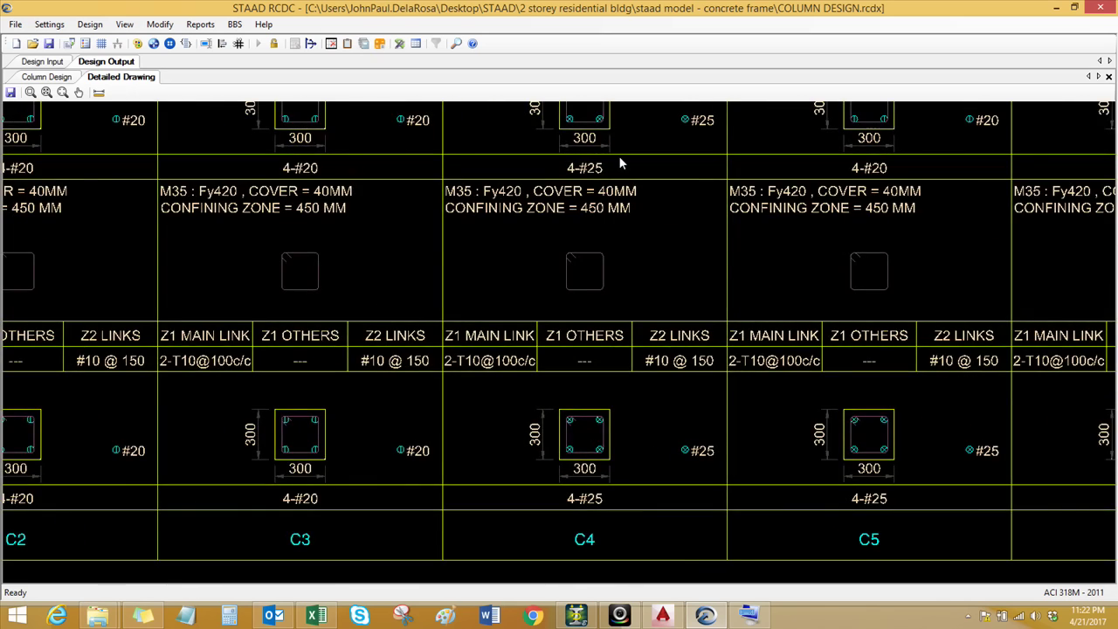
Examine the column reinforcement in the storey row above 1.8M, and review the whole column and wall schedule
middle_drag(618, 163, 612, 254)
scroll(611, 375, down, 1)
scroll(596, 323, up, 1)
middle_drag(596, 323, 584, 483)
scroll(614, 290, up, 1)
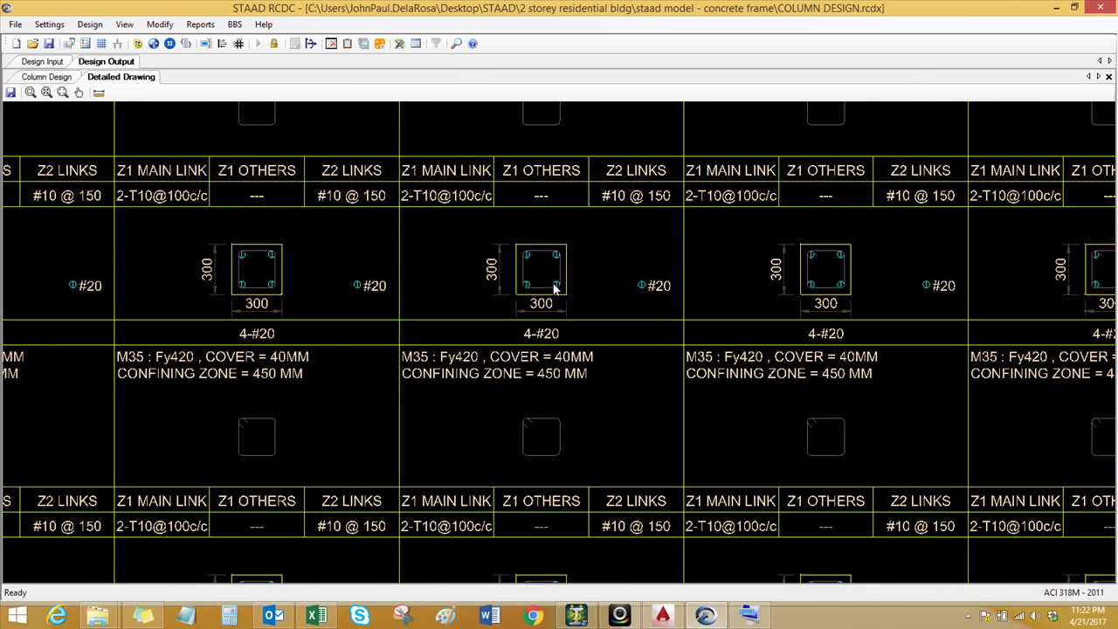
scroll(550, 293, down, 1)
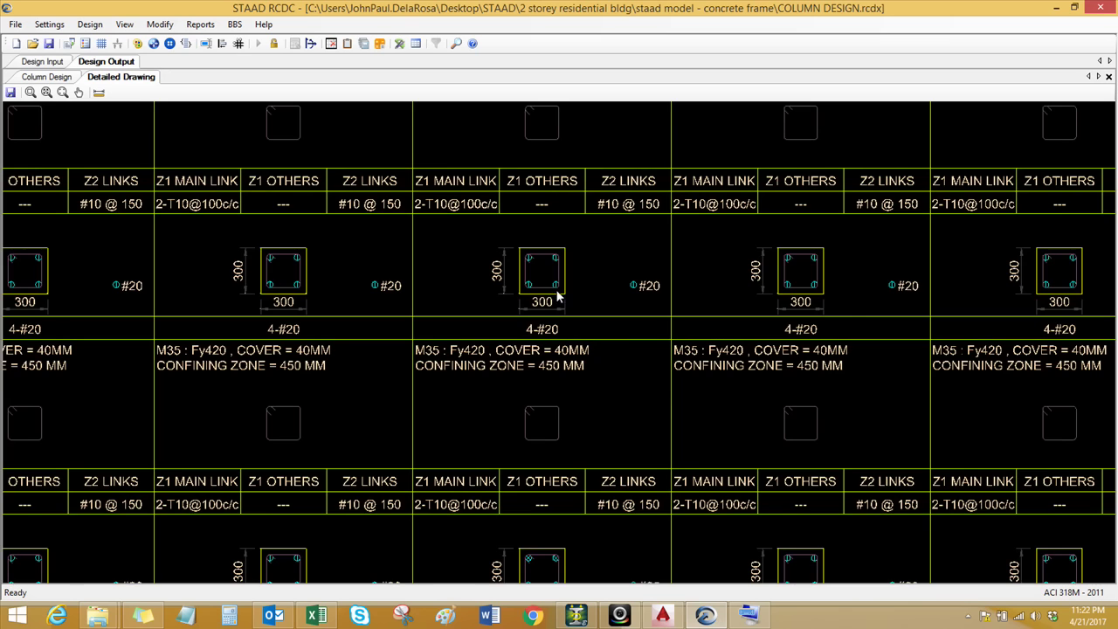
scroll(563, 264, down, 1)
scroll(569, 354, down, 2)
scroll(559, 332, down, 2)
scroll(489, 332, up, 1)
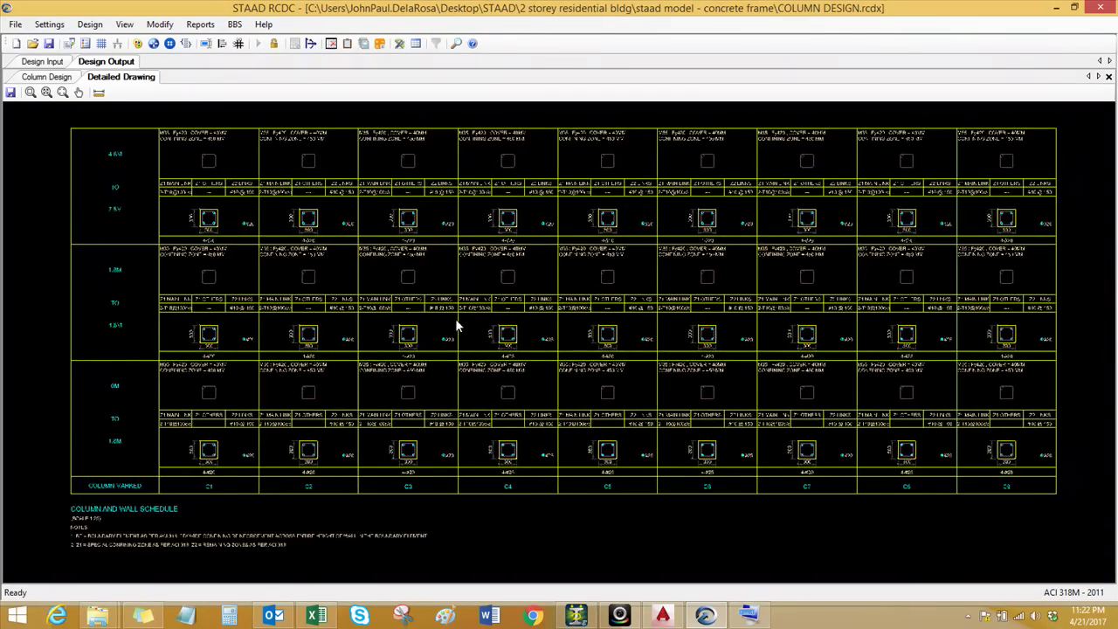
scroll(455, 318, down, 1)
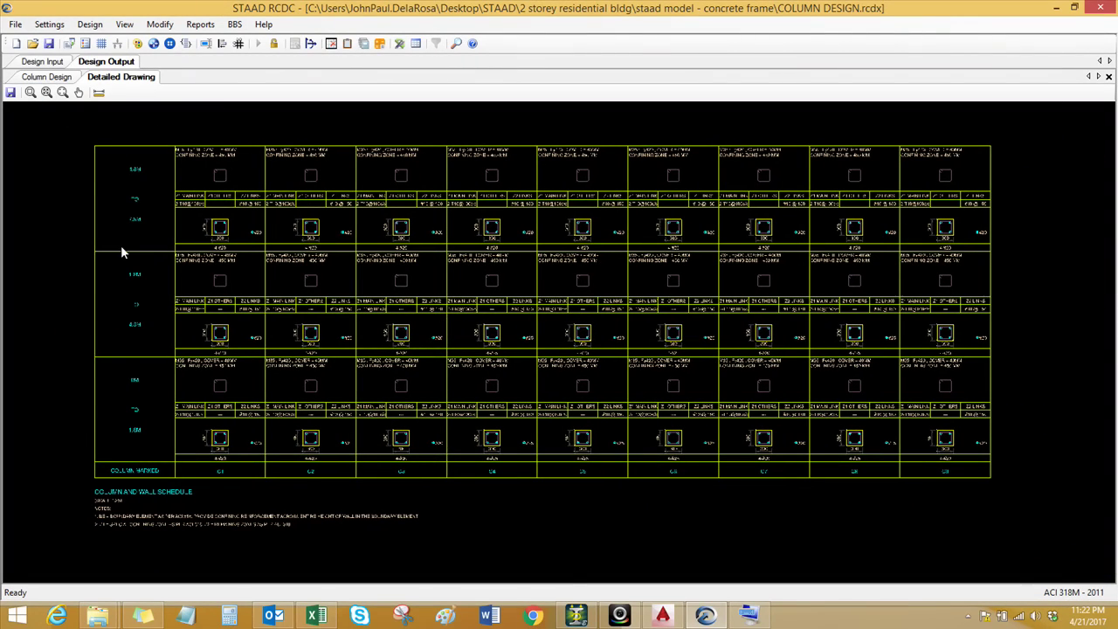
Switch to AutoCAD and open the COLUMN PLAN and COLUMN SCHED DXF files from the RCDC DGWS folder
click(662, 616)
middle_drag(581, 301, 585, 304)
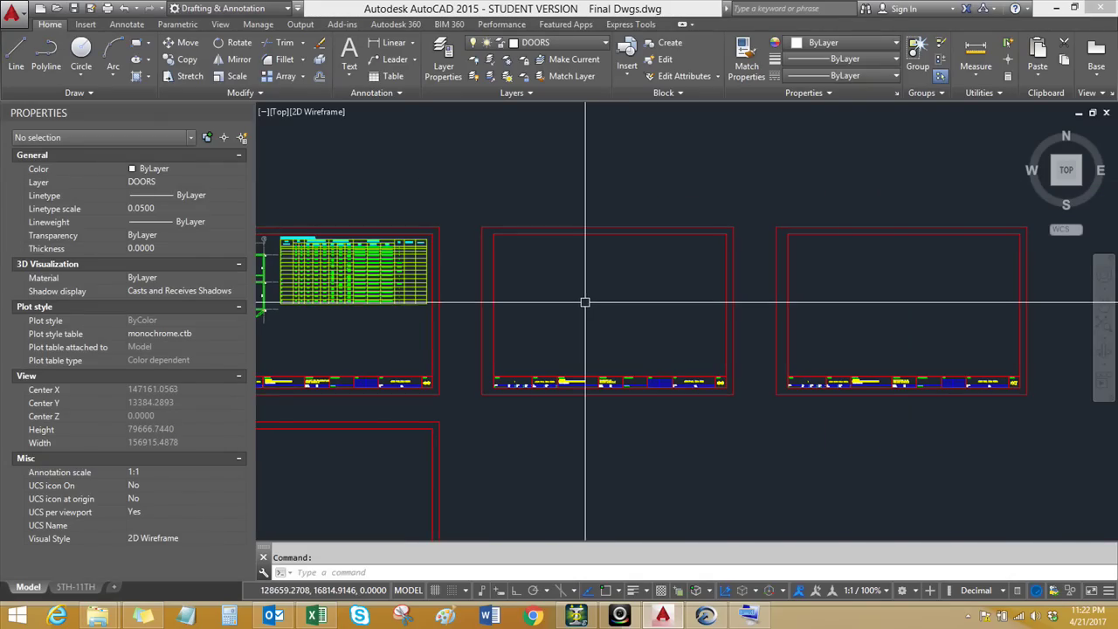
click(55, 8)
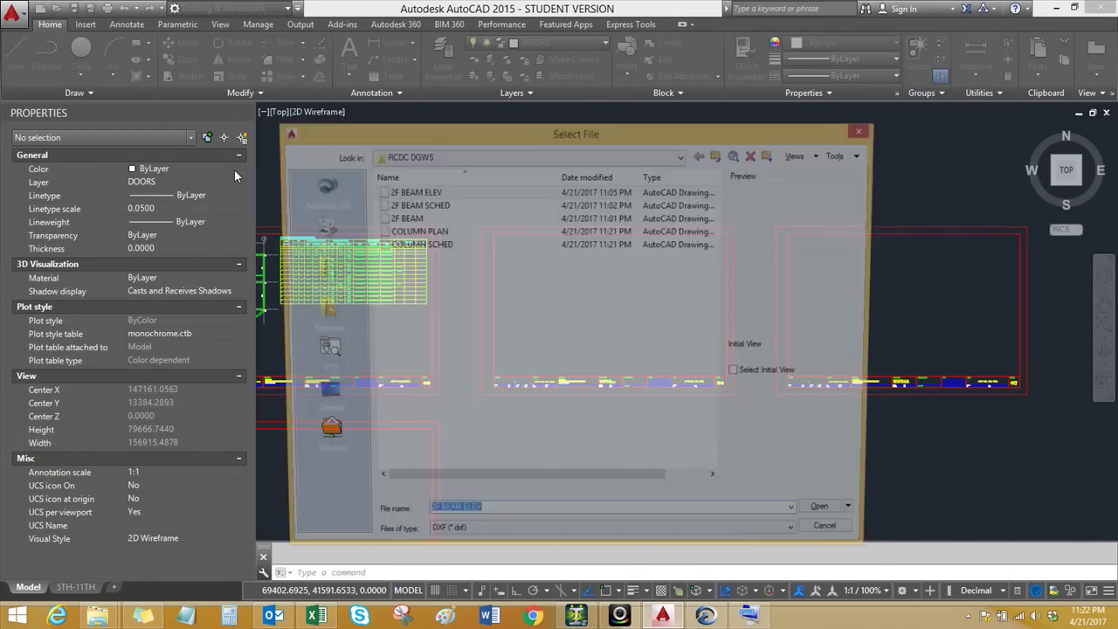
click(439, 234)
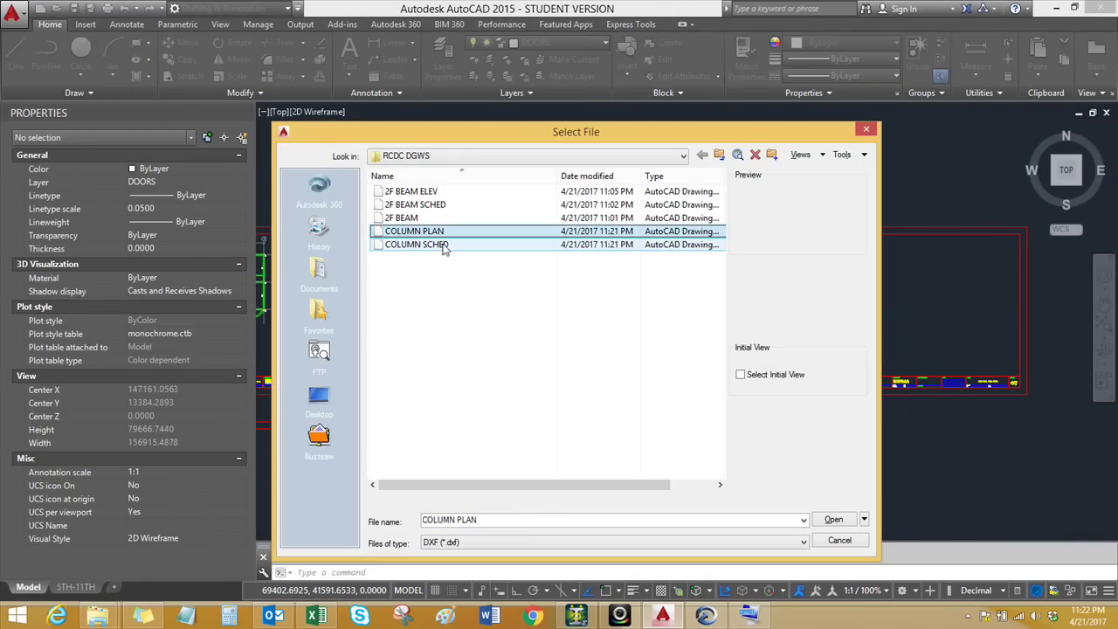
shift+click(442, 246)
click(834, 520)
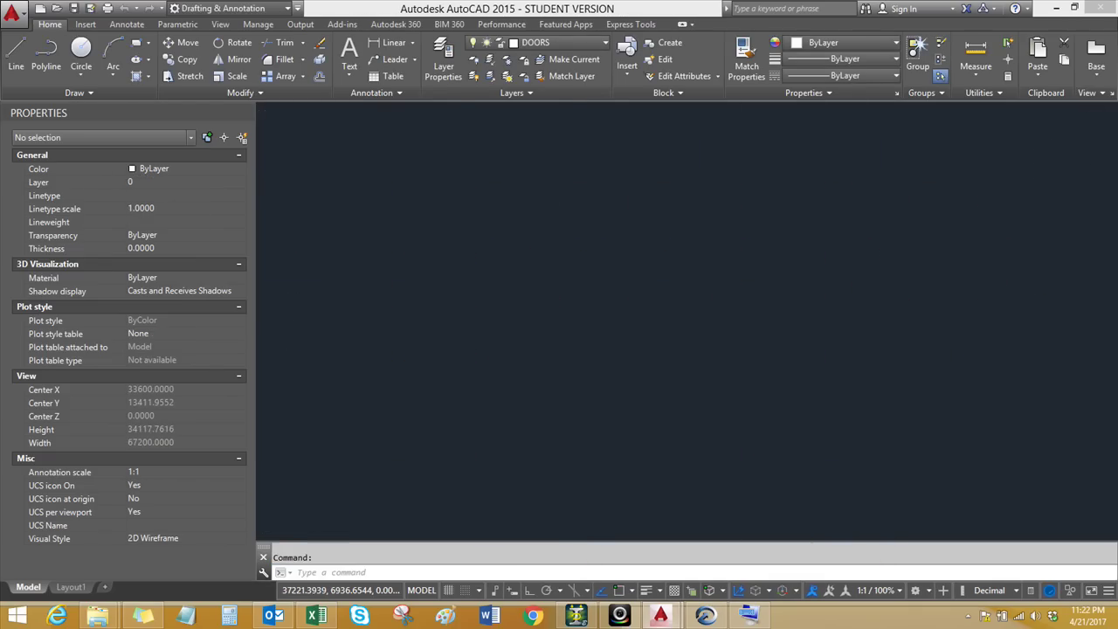
Copy the entire column layout in COLUMN PLAN.dxf with a base point
middle_drag(508, 285, 528, 284)
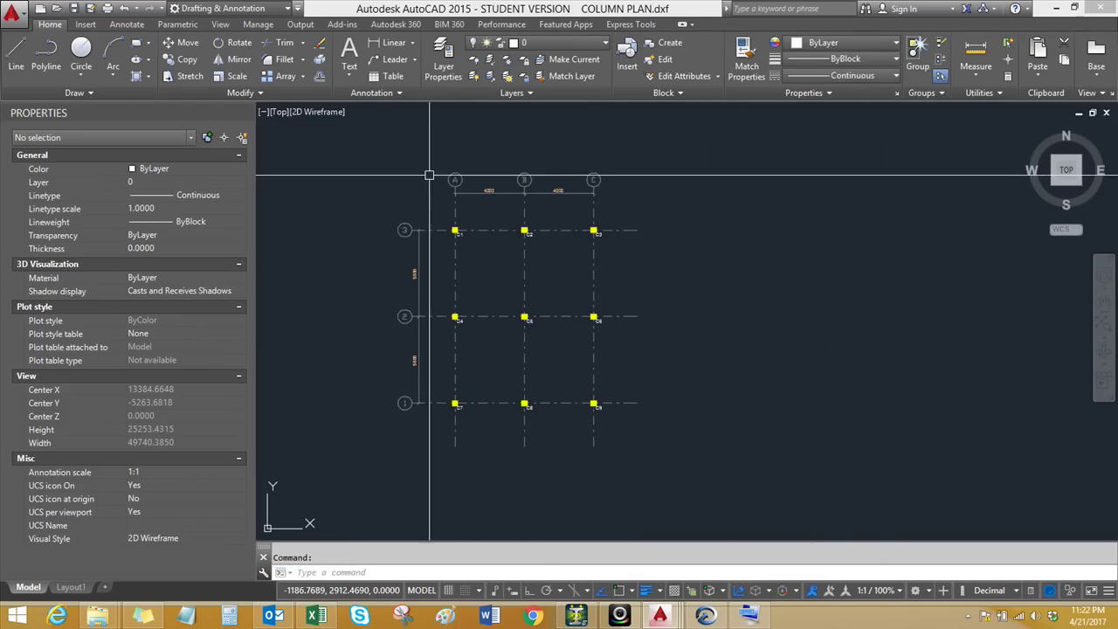
click(386, 155)
click(666, 463)
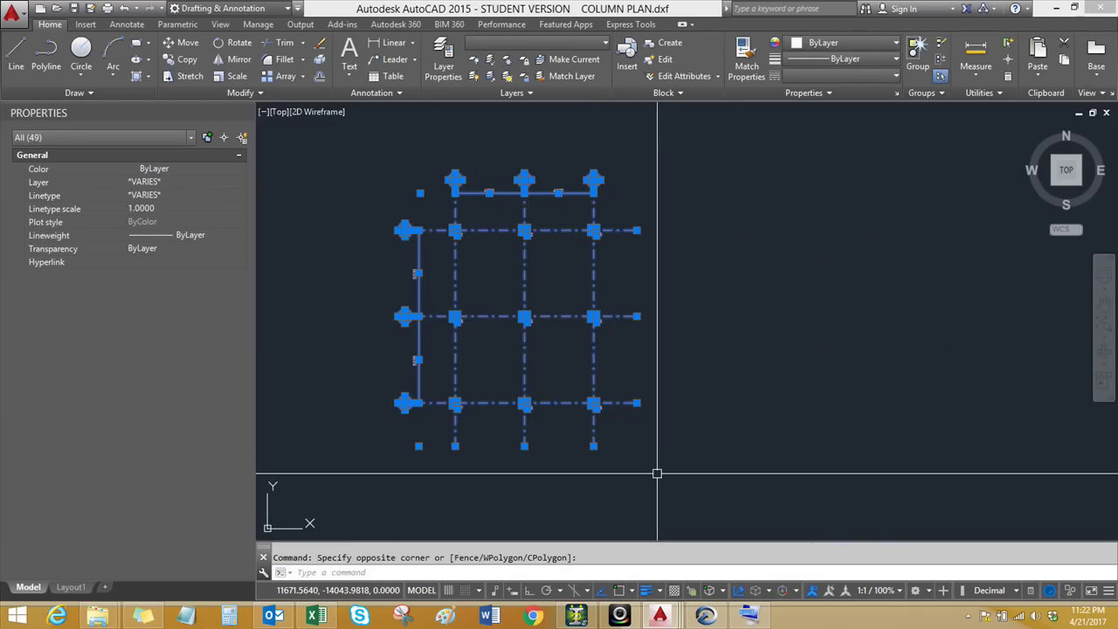
key(ctrl+shift+c)
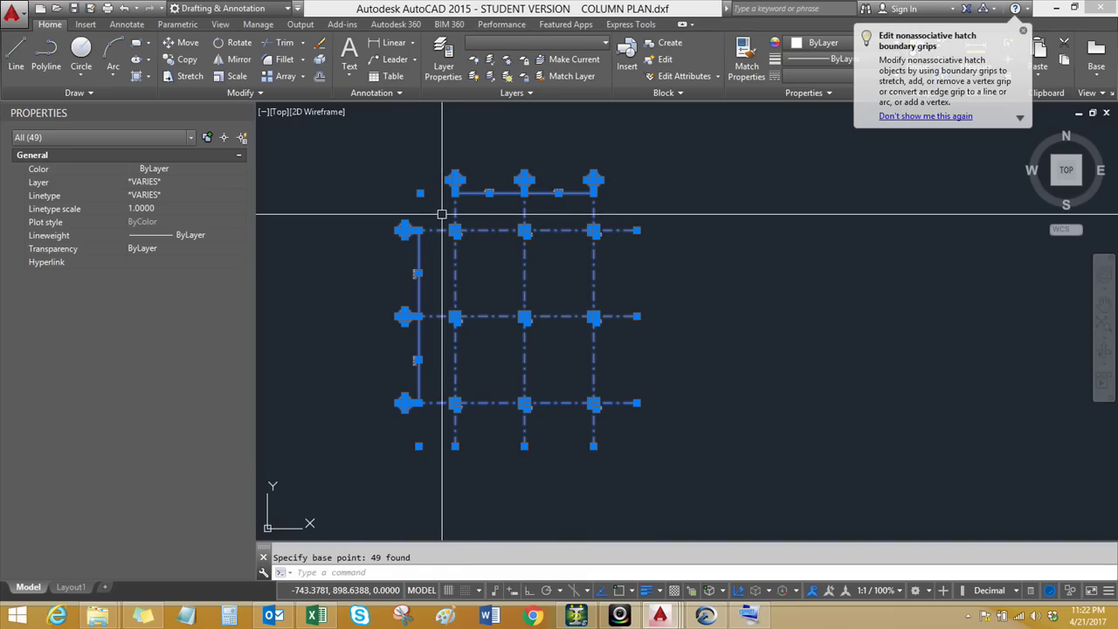
key(Escape)
Paste the column plan inside the upper-left part of the empty sheet S6 frame in Final Dwgs.dwg
mouse_move(660, 618)
click(511, 533)
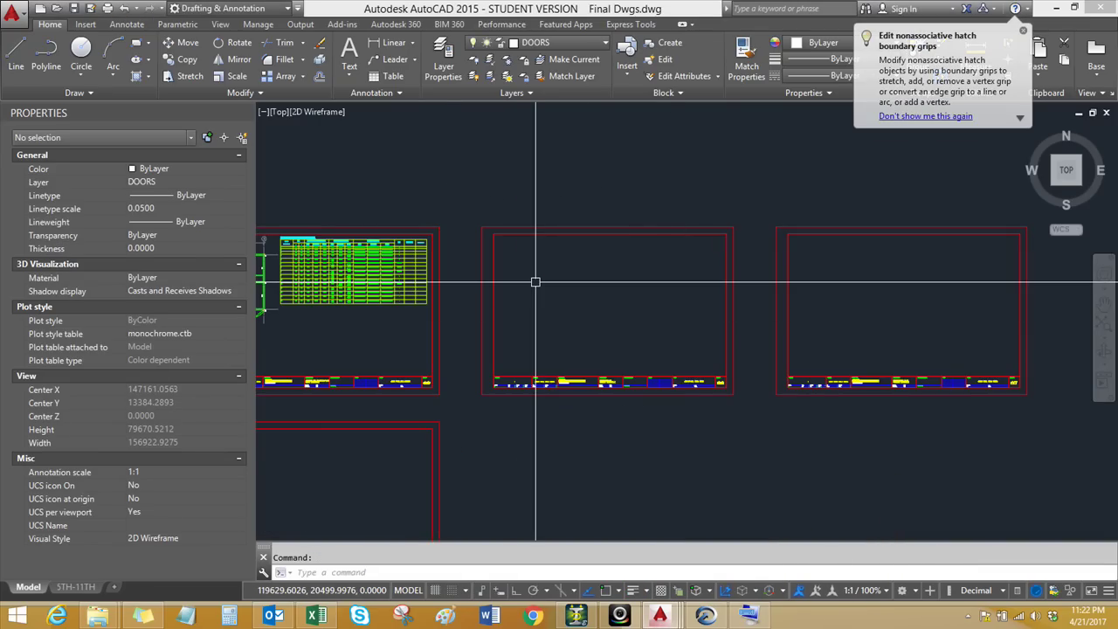
key(ctrl+v)
scroll(524, 262, up, 5)
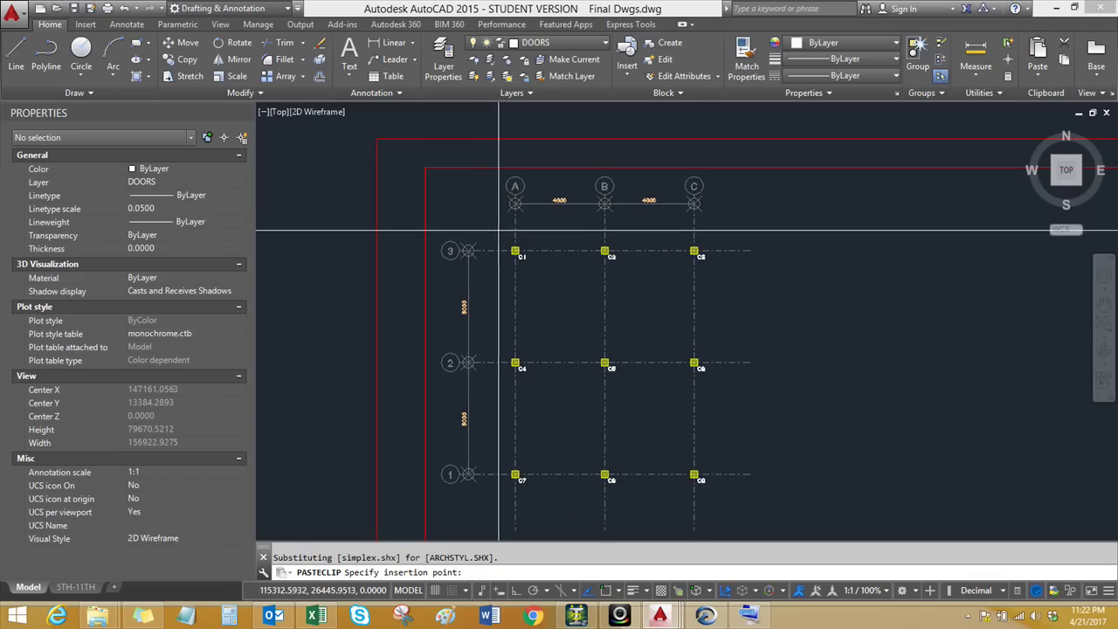
scroll(490, 233, down, 2)
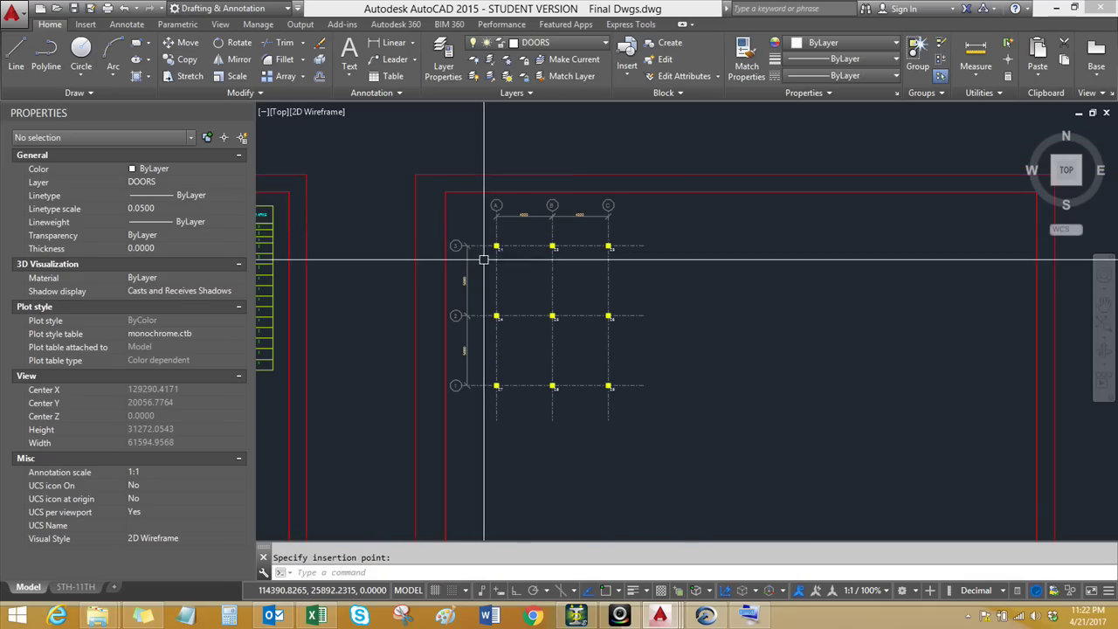
Copy the whole column and wall schedule in COLUMN SCHED.dxf, using the table's upper-left corner as base point
click(723, 566)
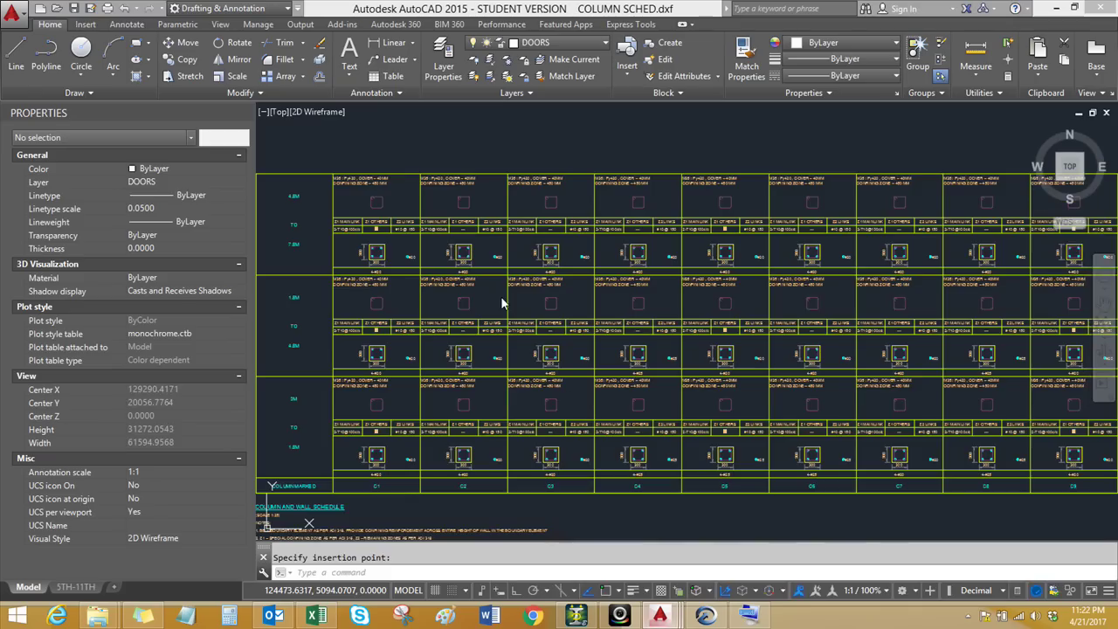
scroll(387, 202, down, 4)
click(352, 203)
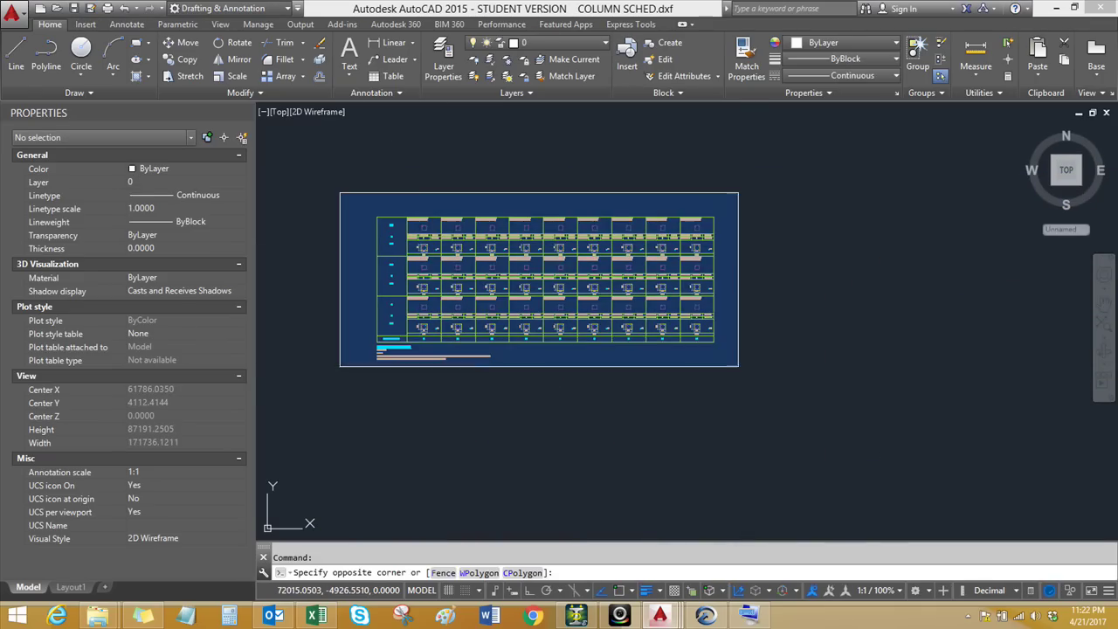
click(738, 367)
key(ctrl+shift+c)
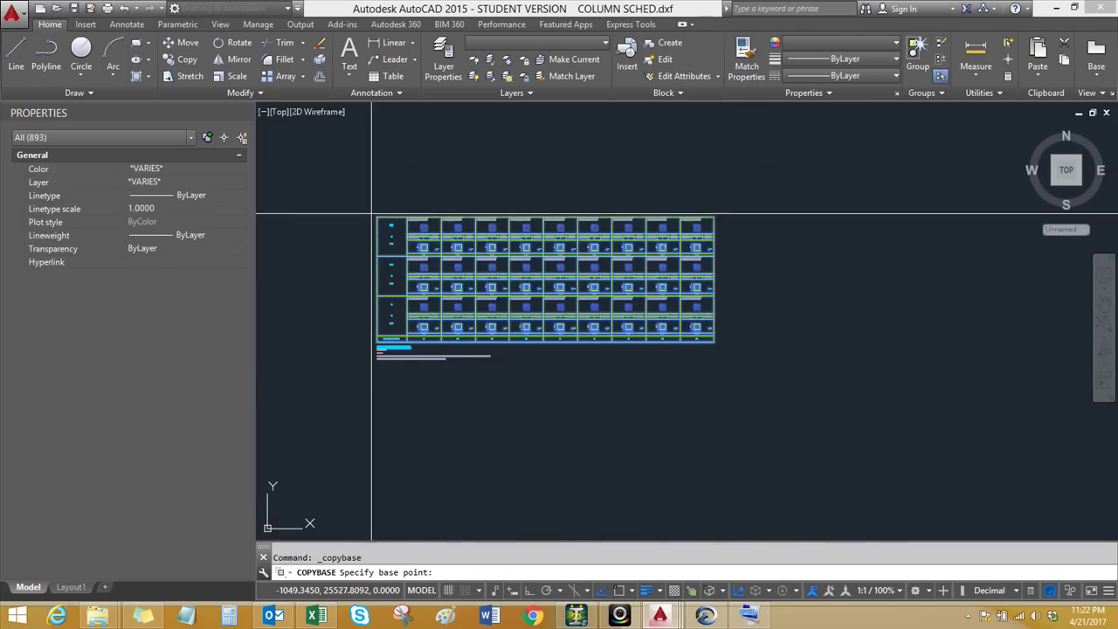
click(376, 217)
key(Escape)
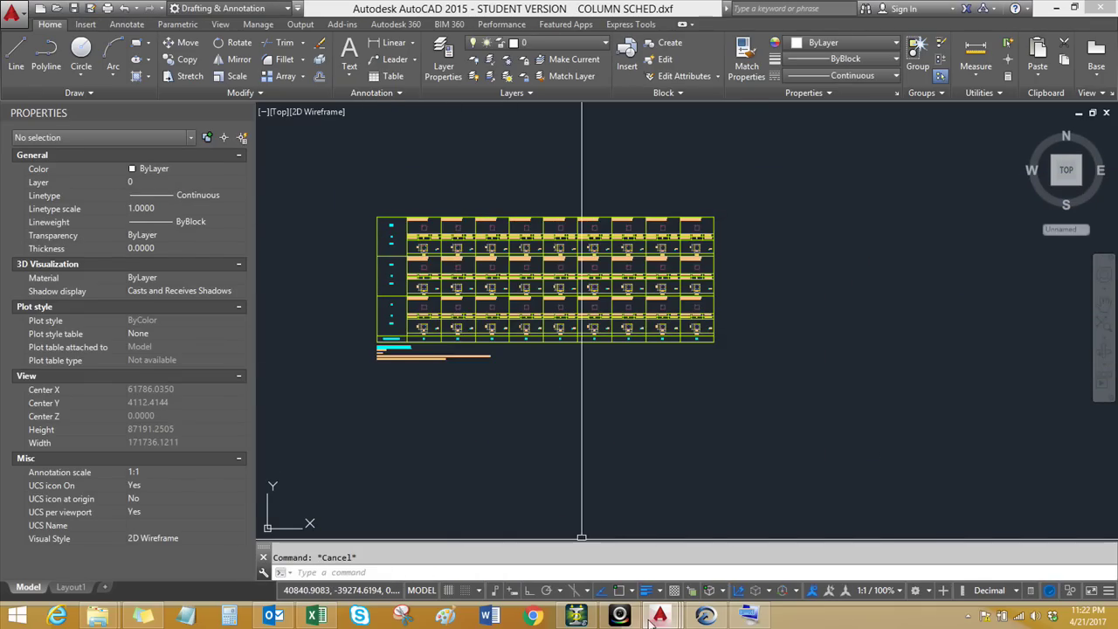
Paste the column schedule as a block beside the column plan on sheet S6 in Final Dwgs.dwg
mouse_move(659, 616)
click(542, 538)
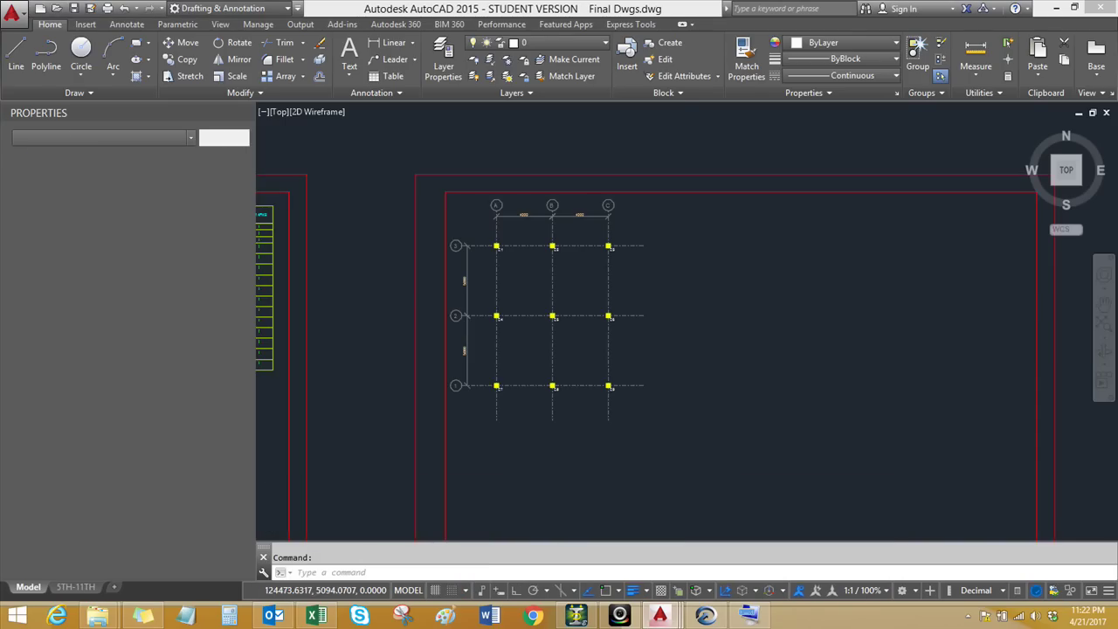
middle_drag(677, 269, 536, 269)
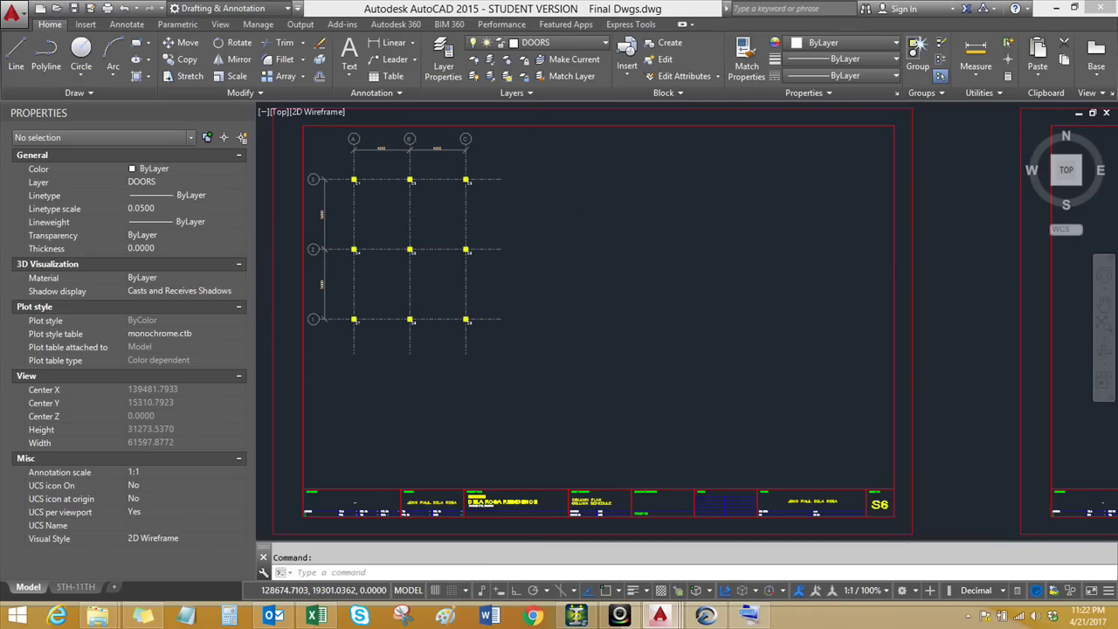
key(ctrl+shift+v)
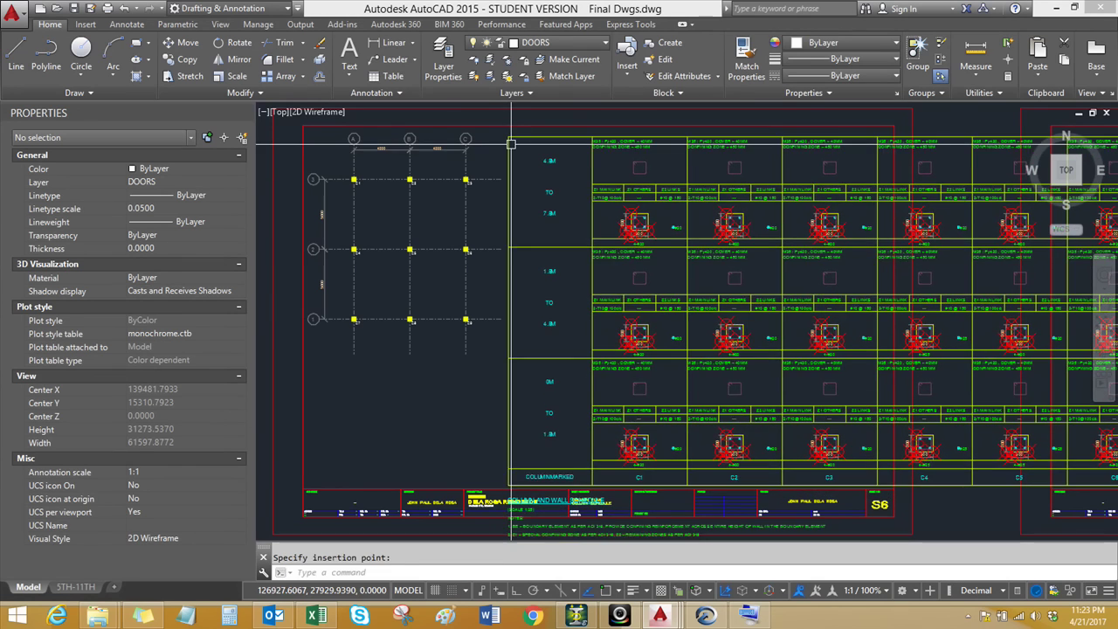
click(508, 138)
scroll(527, 171, down, 1)
key(Escape)
scroll(527, 171, down, 1)
scroll(527, 171, up, 1)
text(s)
key(Return)
click(516, 163)
key(Return)
click(516, 150)
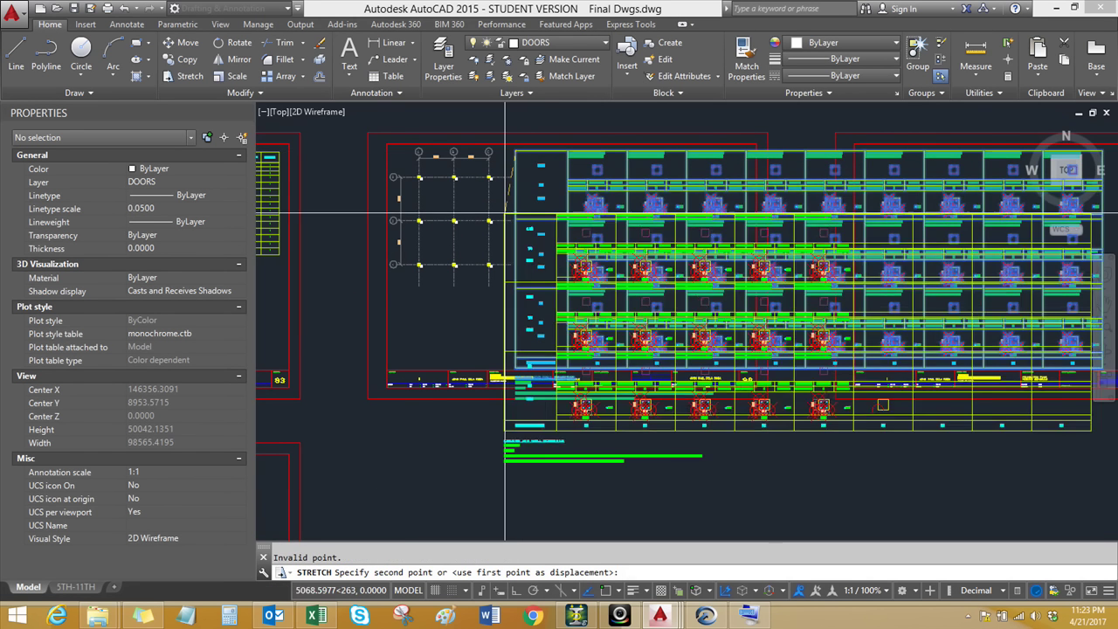
key(Escape)
text(s)
key(Return)
click(515, 200)
key(Return)
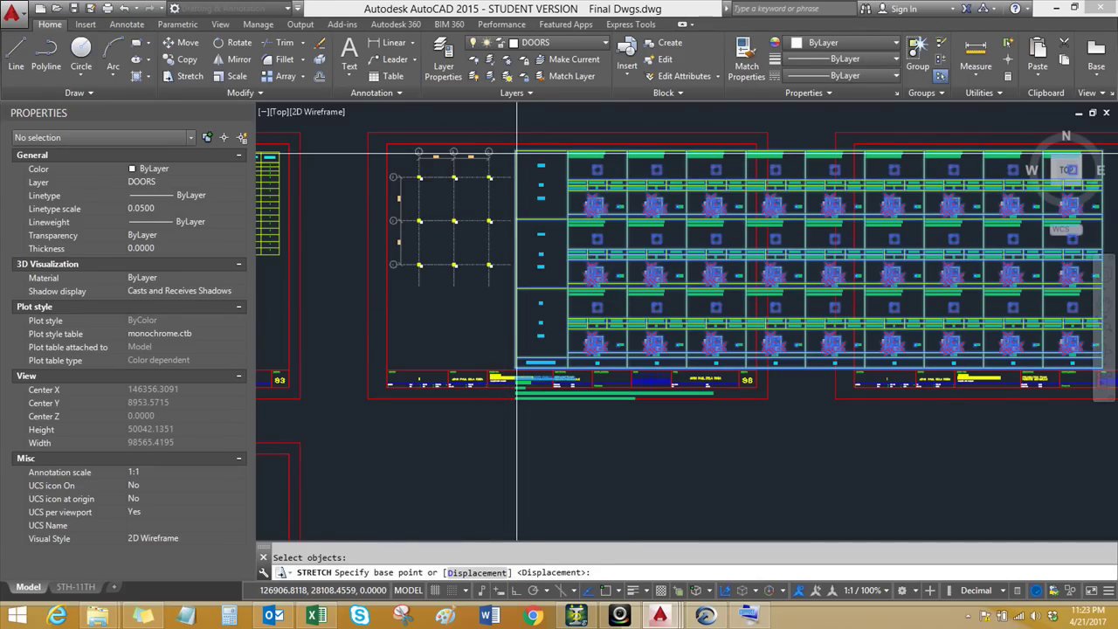
click(516, 151)
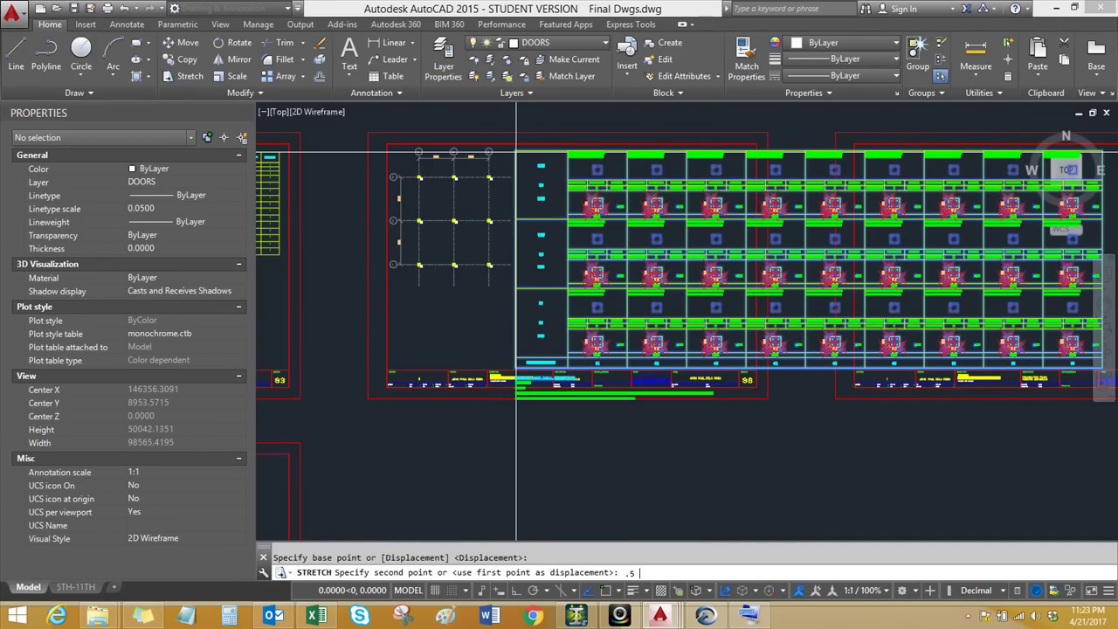
key(Return)
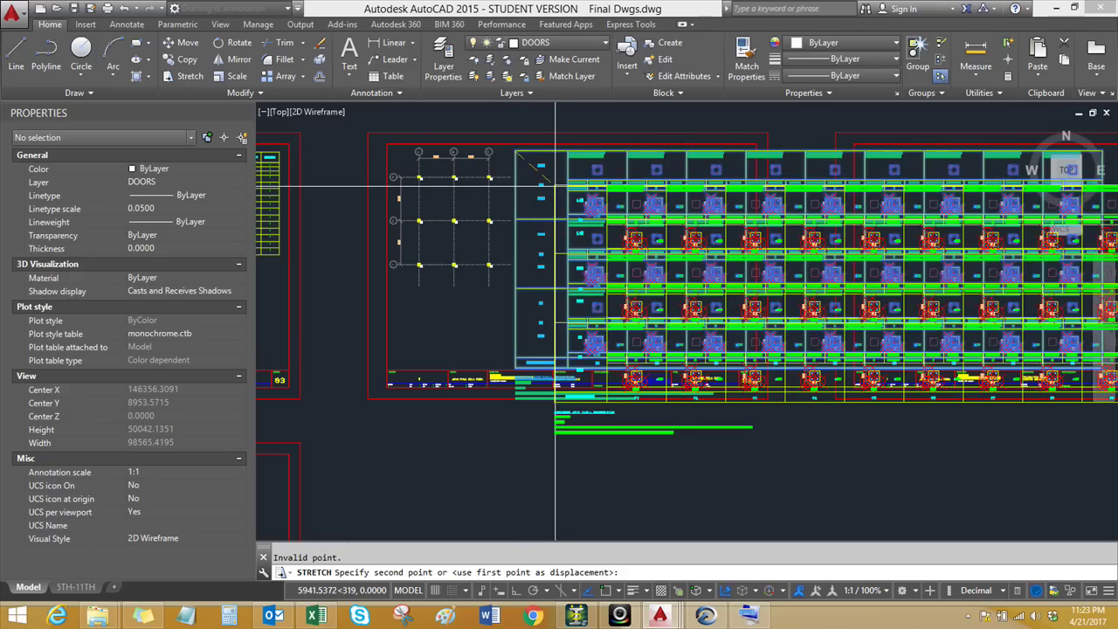
key(Escape)
text(s)
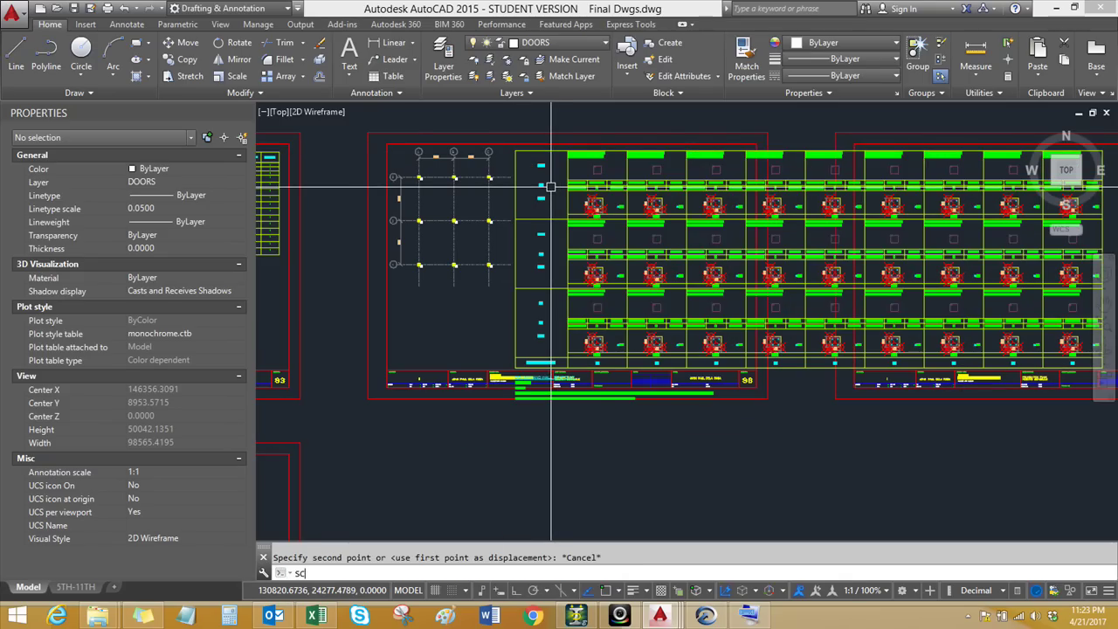
text(c)
key(Return)
key(Escape)
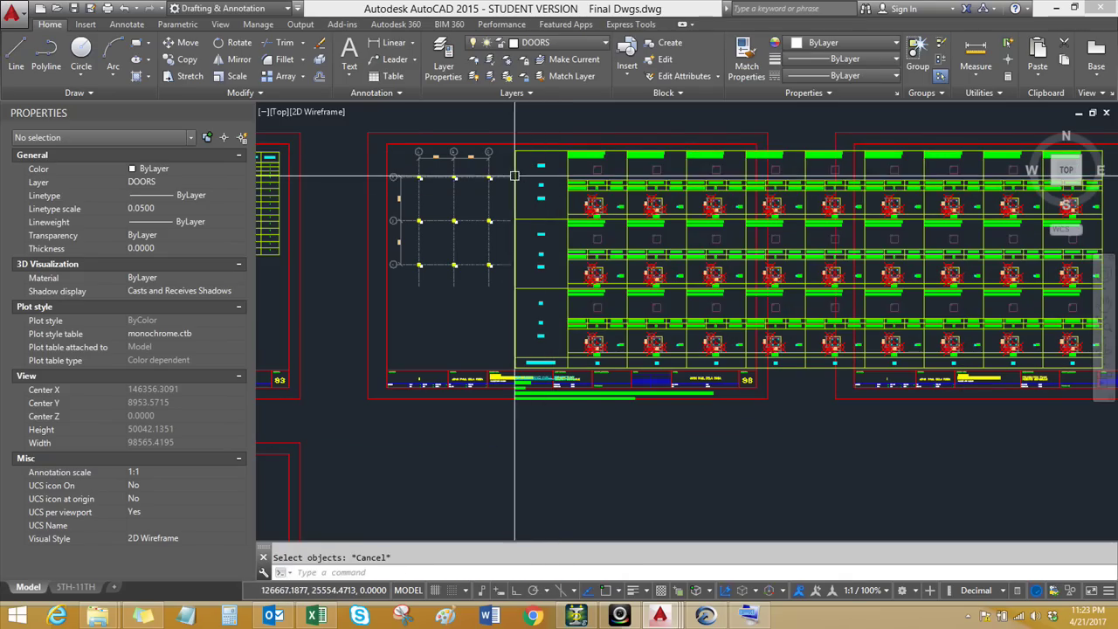
Scale the column schedule block on sheet S6 by 0.5 from its upper-left corner
click(515, 176)
text(sc)
key(Return)
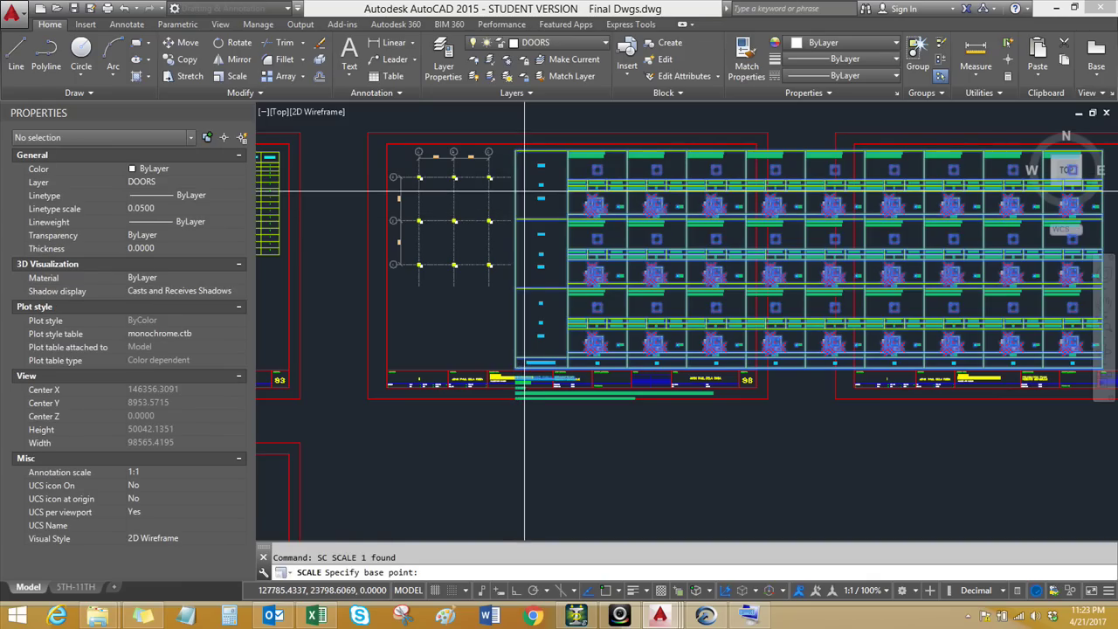
click(517, 153)
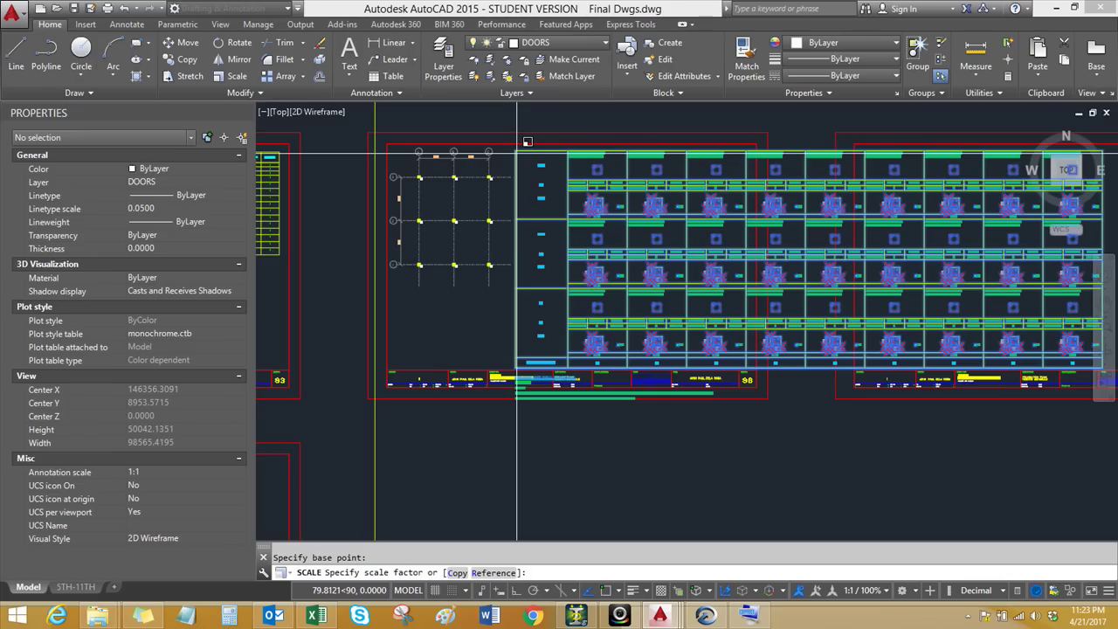
text(.5)
key(Return)
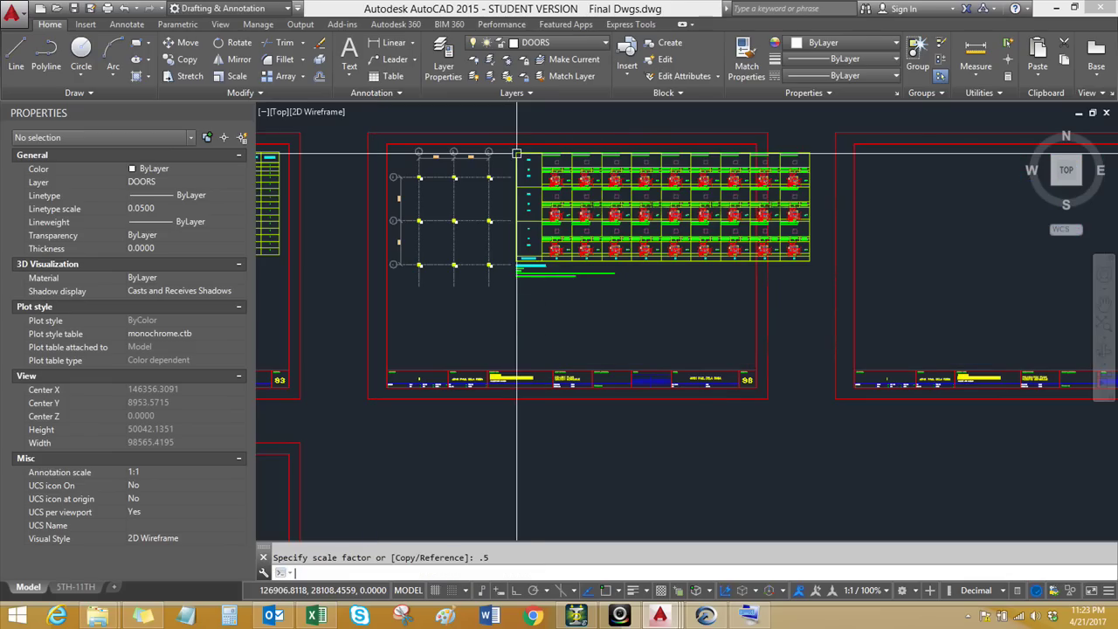
Scale the schedule block down twice more from its upper-left corner to an overall scale of 0.405, fitting it inside the S6 frame
scroll(548, 178, up, 2)
middle_drag(548, 177, 527, 226)
key(Escape)
text(r)
key(Return)
text(sc)
key(Return)
click(527, 225)
key(Return)
click(477, 183)
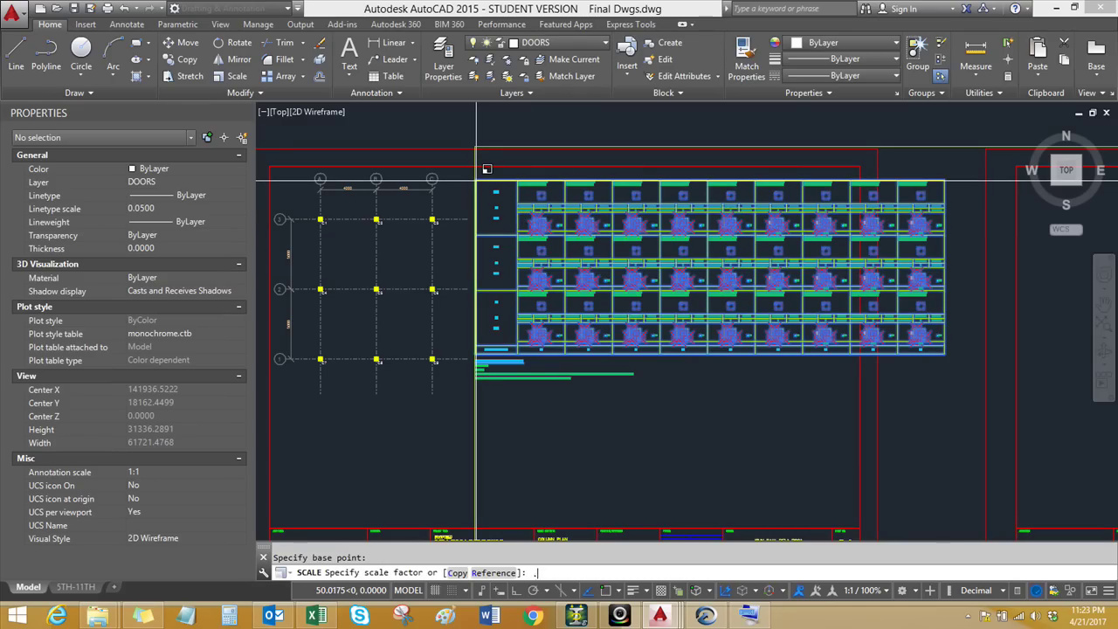
key(Return)
key(Return)
click(476, 182)
key(Return)
click(476, 183)
key(Return)
key(Escape)
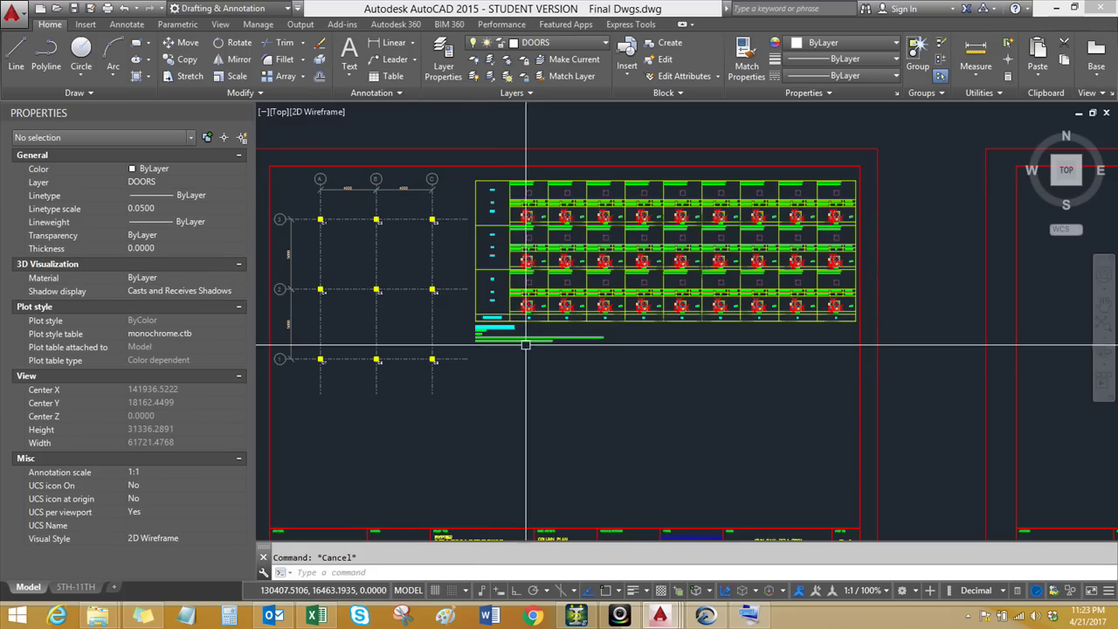
Explode the scaled column schedule block and regenerate the drawing
click(517, 237)
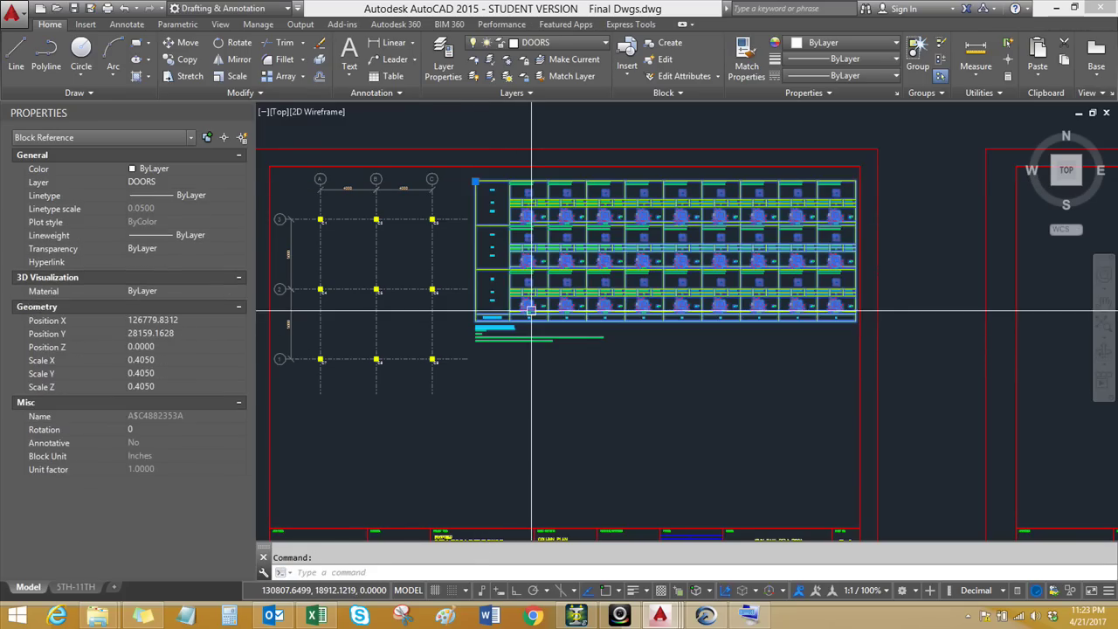
text(x)
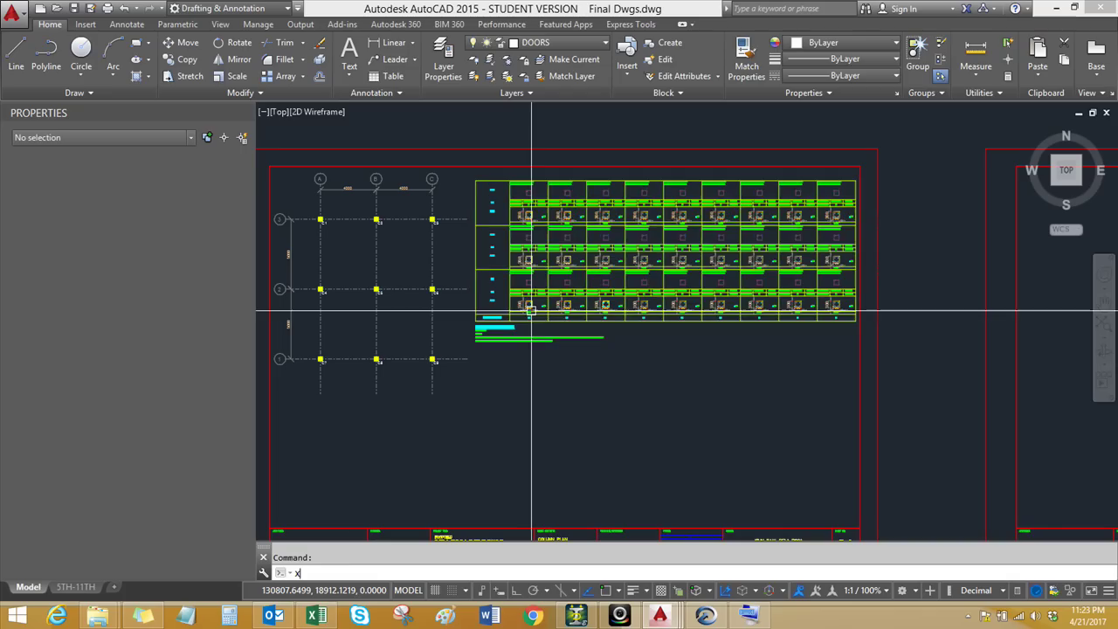
key(Return)
scroll(514, 319, up, 10)
key(Escape)
text(re)
key(Return)
scroll(511, 288, up, 2)
click(509, 271)
key(Escape)
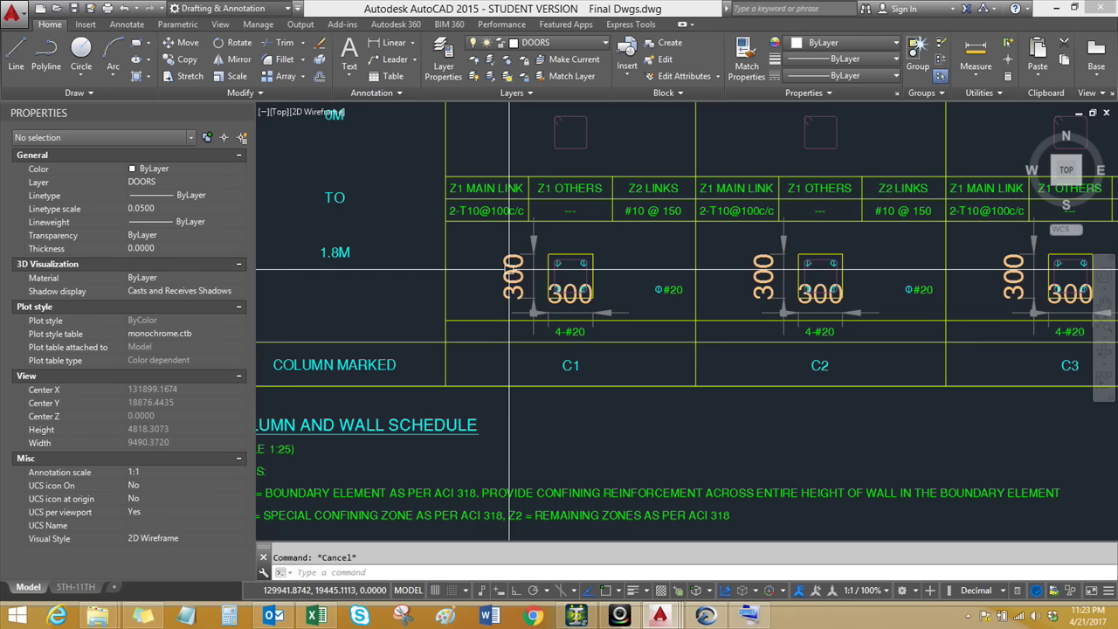
Check the schedule's column section dimensions and the drawing's dimension styles in the Dimension Style Manager without changing them
scroll(543, 319, down, 8)
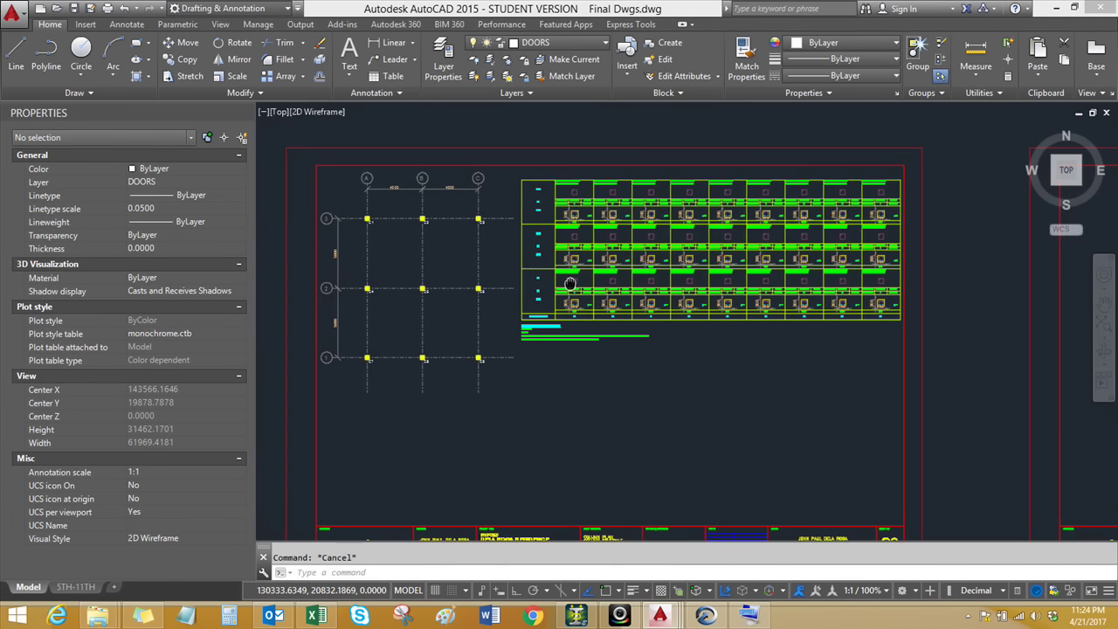
scroll(588, 267, up, 4)
scroll(588, 266, up, 4)
click(500, 244)
key(Escape)
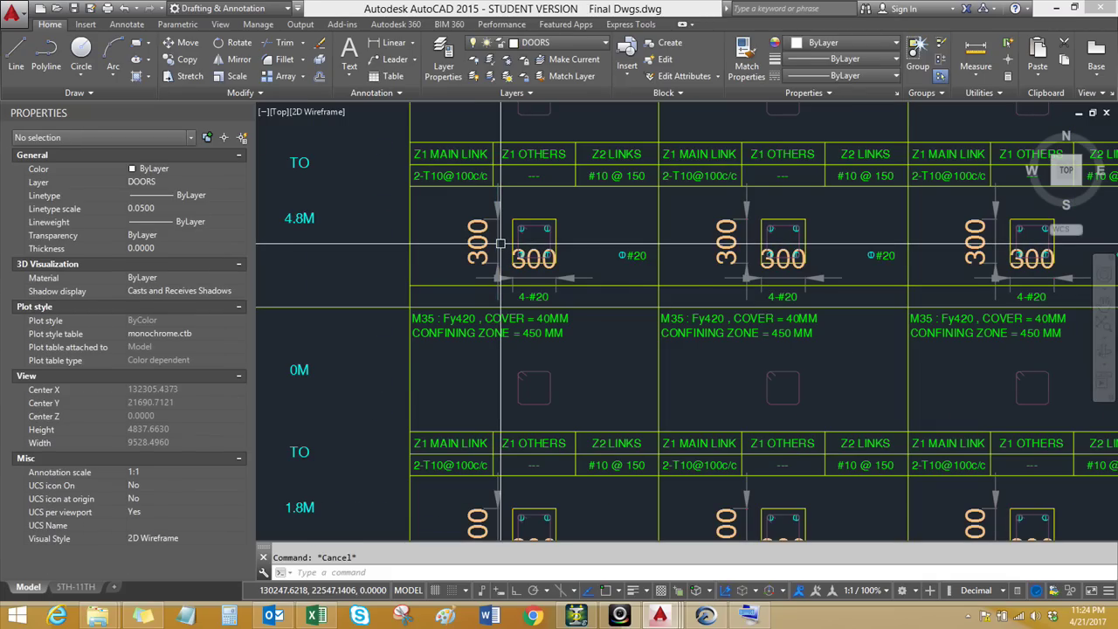
text(d)
key(Return)
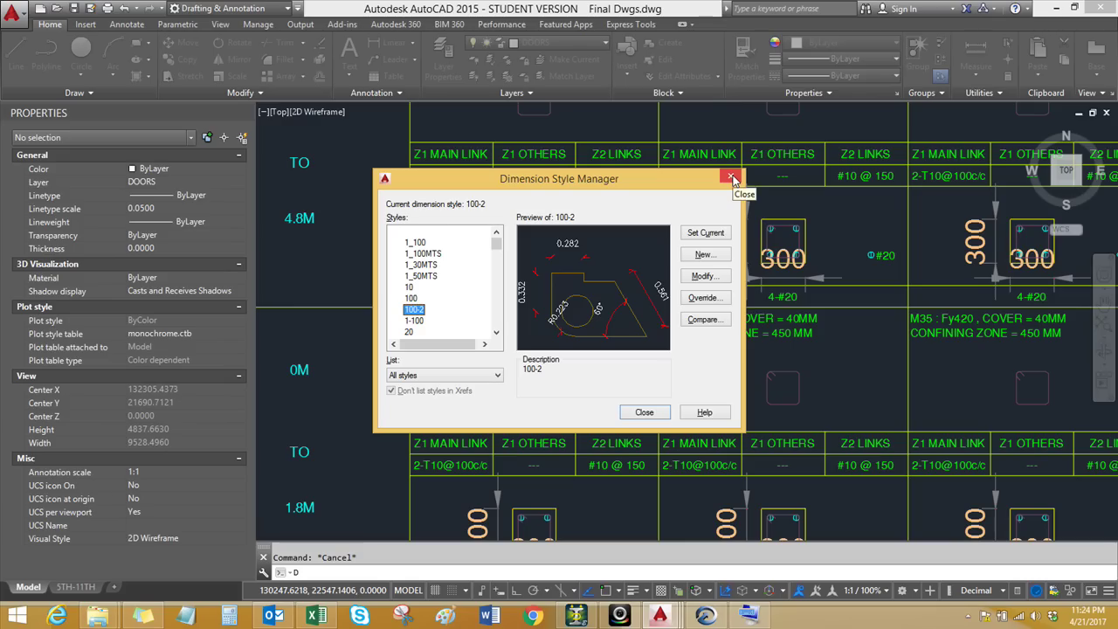
click(732, 179)
scroll(533, 262, down, 10)
text(r)
key(Return)
mouse_move(462, 342)
middle_down()
mouse_move(544, 327)
mouse_move(559, 299)
middle_up()
text(r)
Switch to STAAD RCDC and generate the Design Calculations report for the column design
click(701, 617)
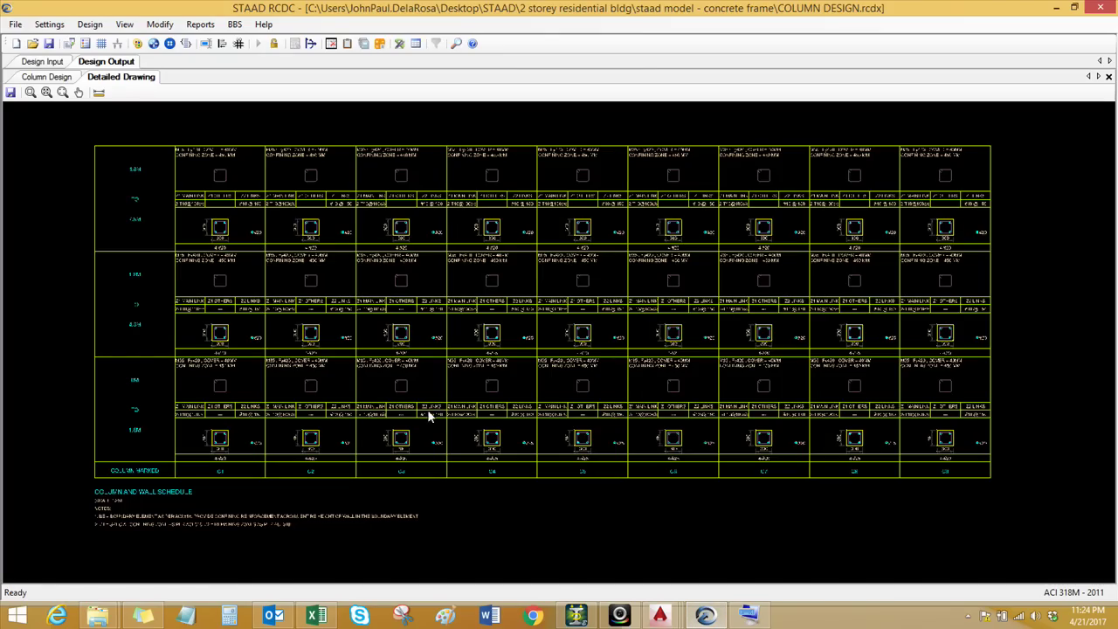
click(44, 61)
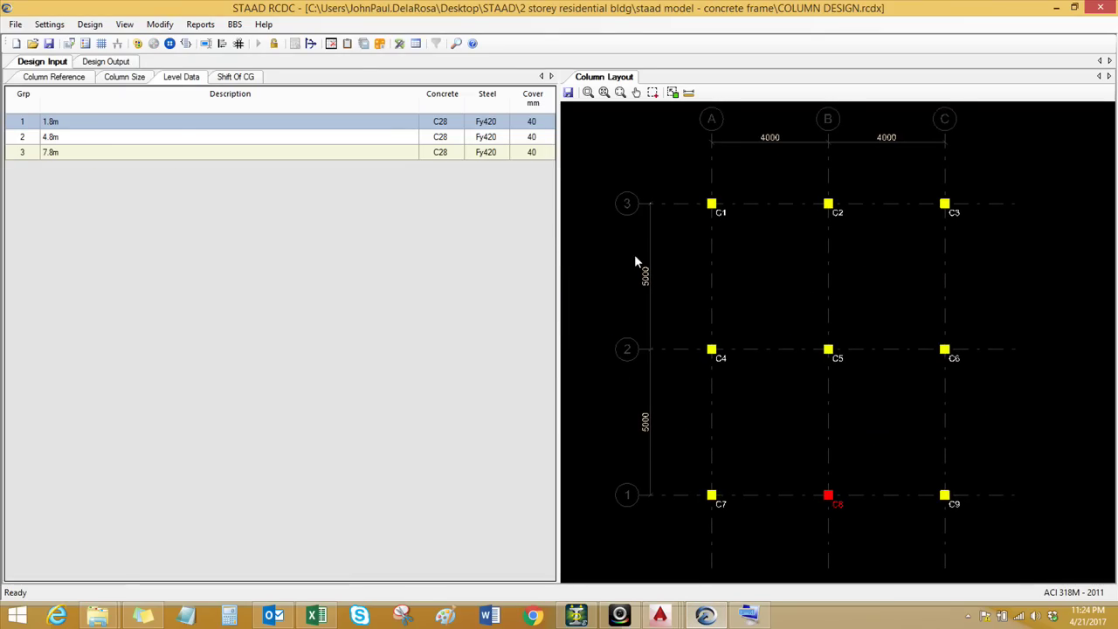
click(200, 25)
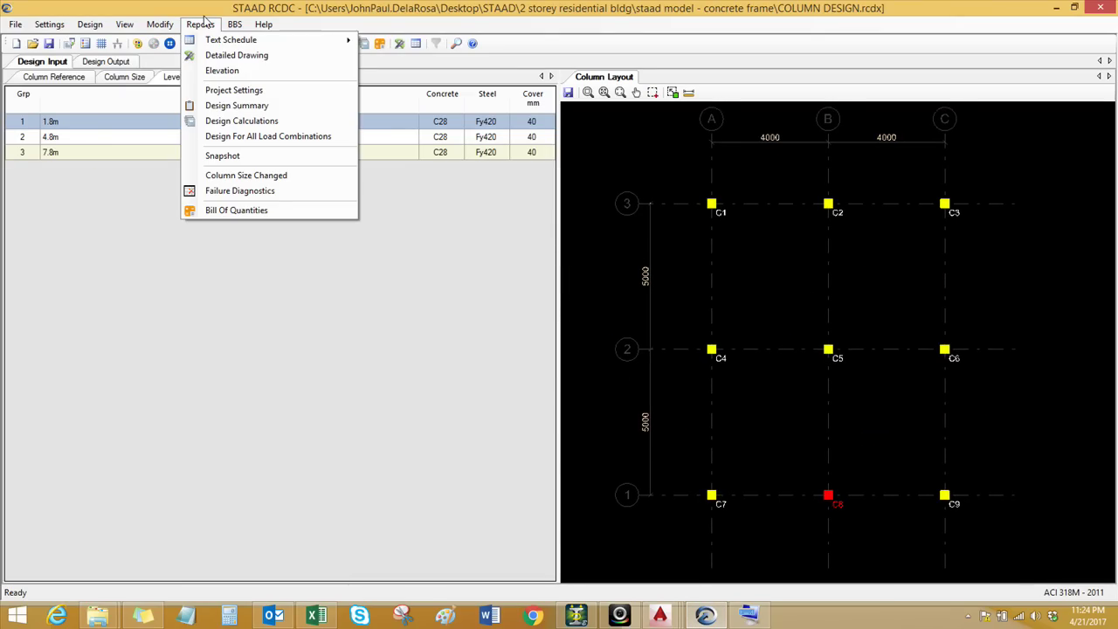
click(248, 120)
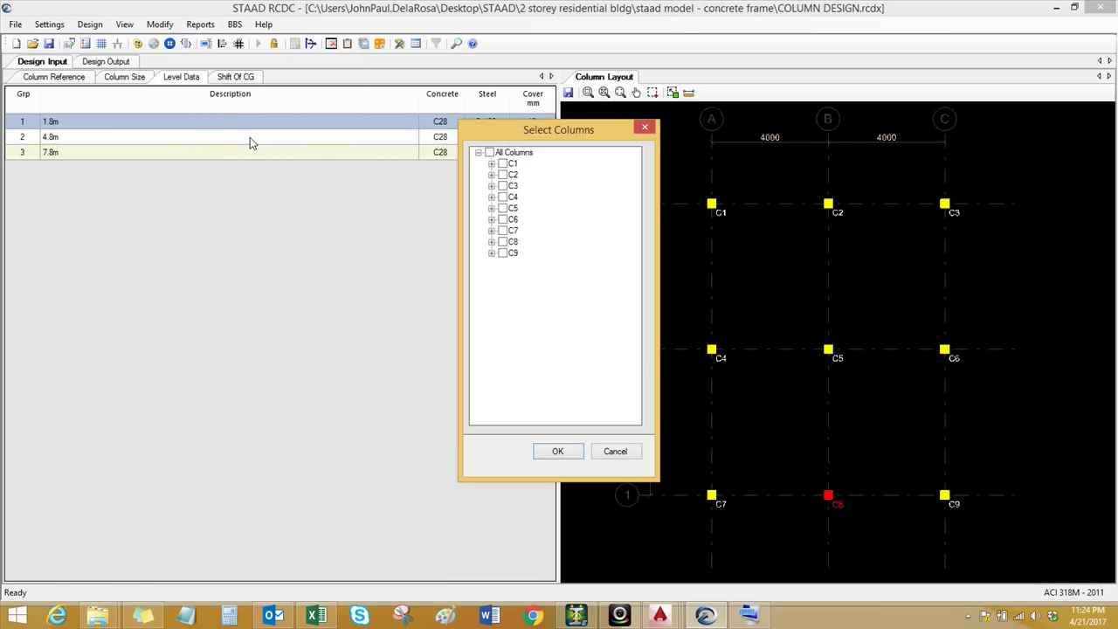
click(557, 450)
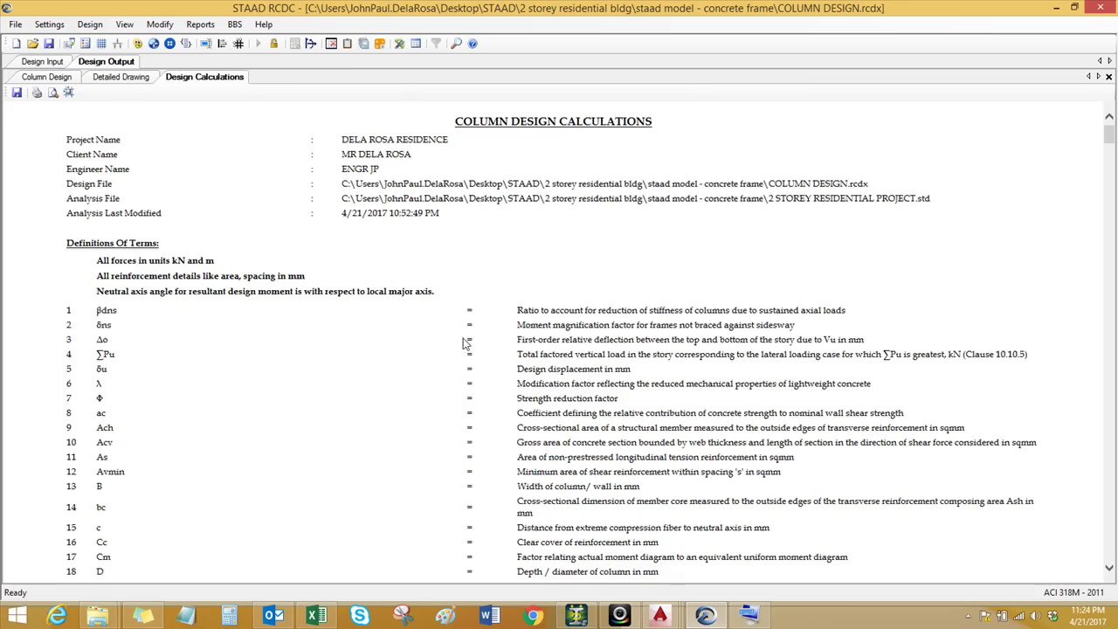
Examine the column design calculations from the definitions of terms through the link and special confining reinforcement design
scroll(464, 343, down, 20)
scroll(440, 341, down, 1)
scroll(440, 341, up, 5)
scroll(440, 340, down, 15)
scroll(441, 336, down, 20)
scroll(441, 337, down, 18)
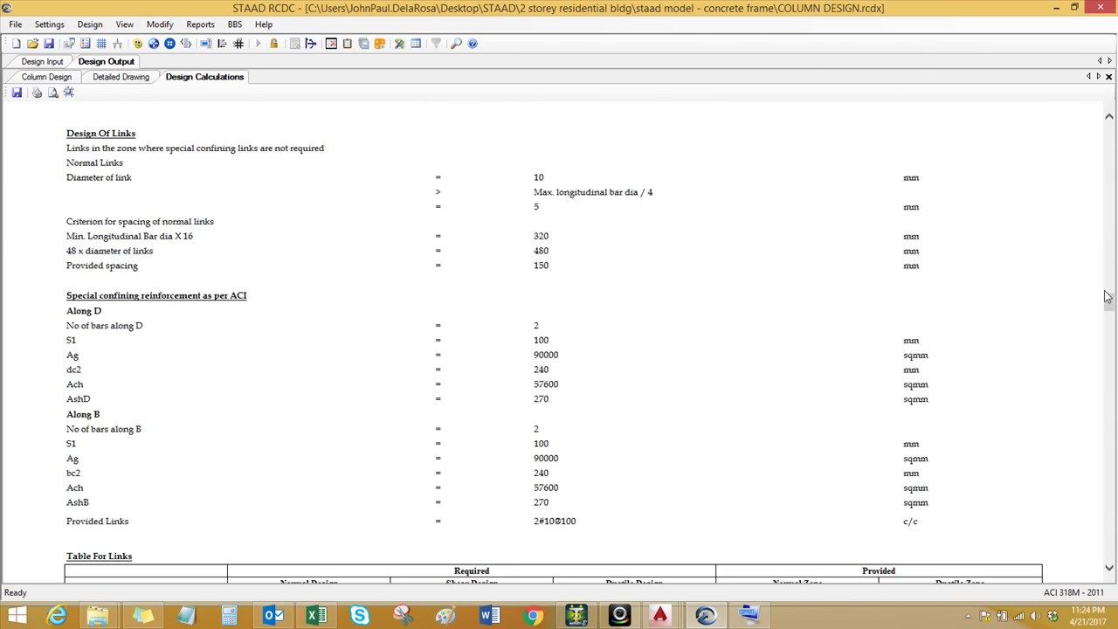
drag(1110, 306, 1109, 126)
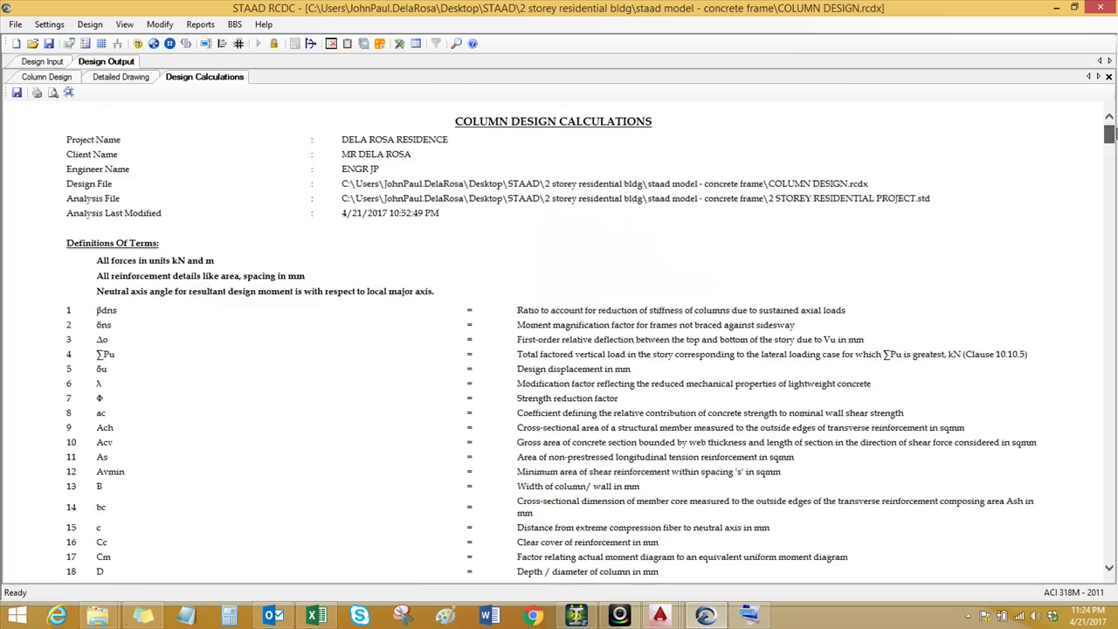
Generate the detailed drawing of column C1 for levels 0m to 7.8m
click(200, 23)
click(227, 56)
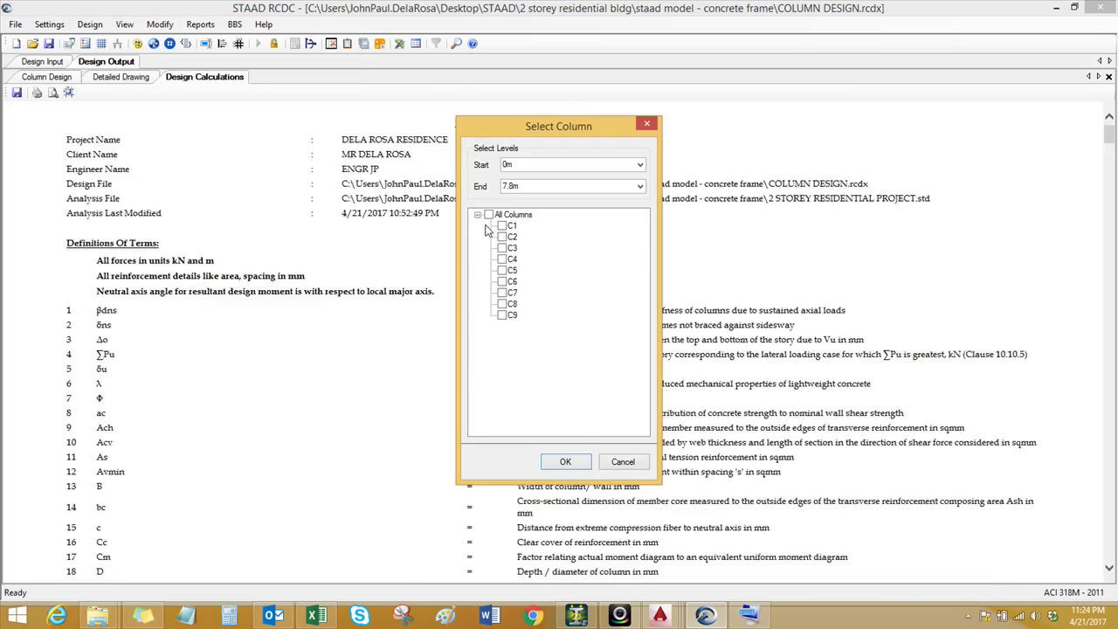
click(559, 462)
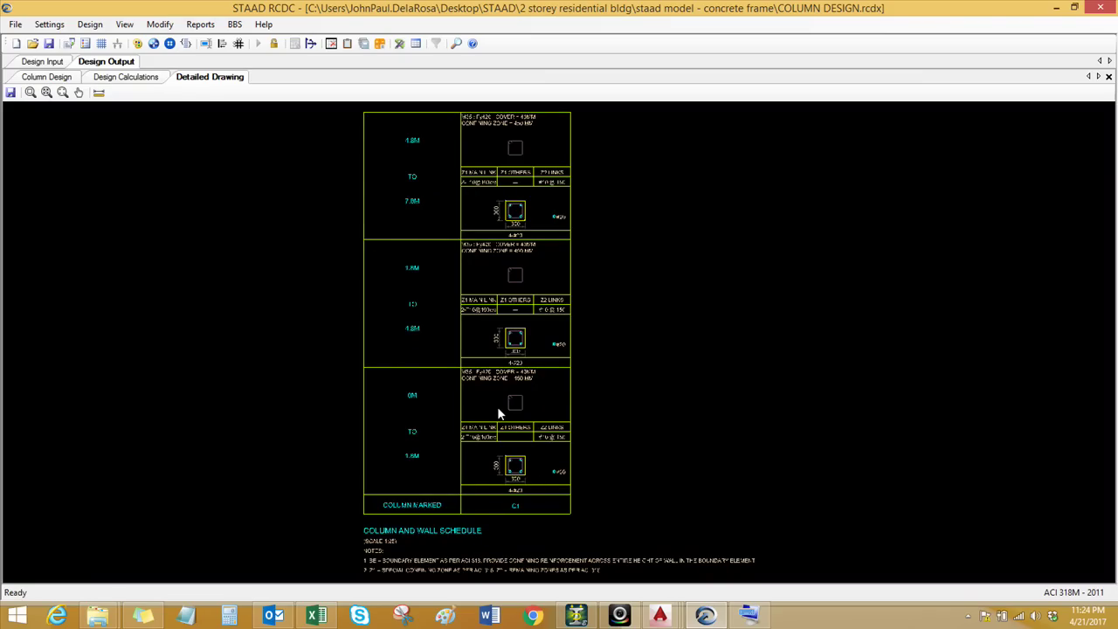
Generate the elevation drawing for column C1 only
click(200, 24)
click(229, 55)
click(477, 157)
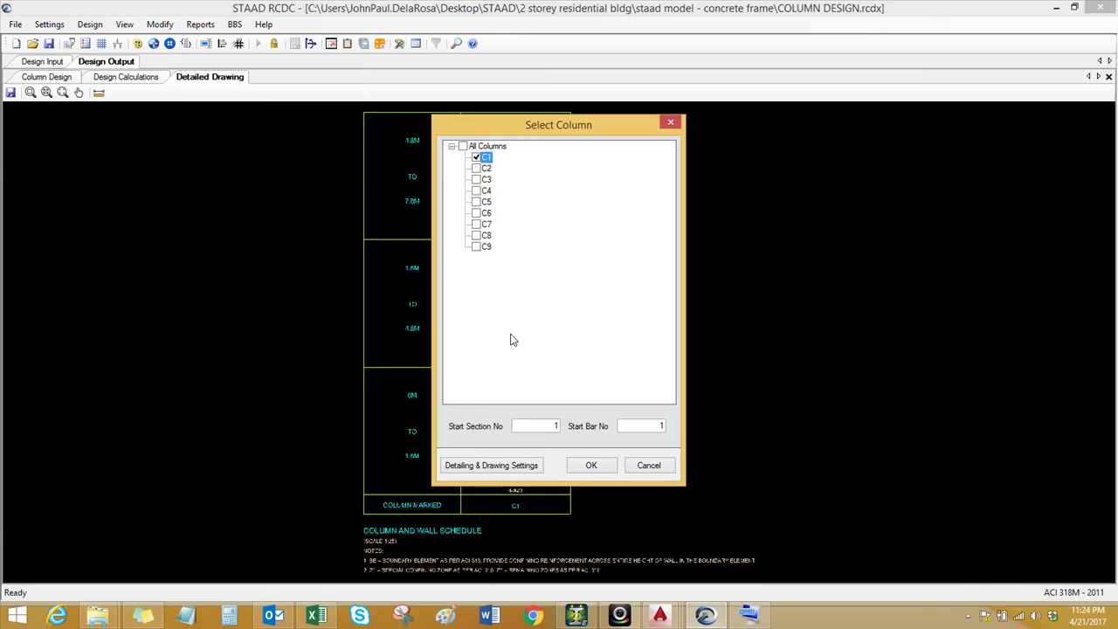
click(592, 466)
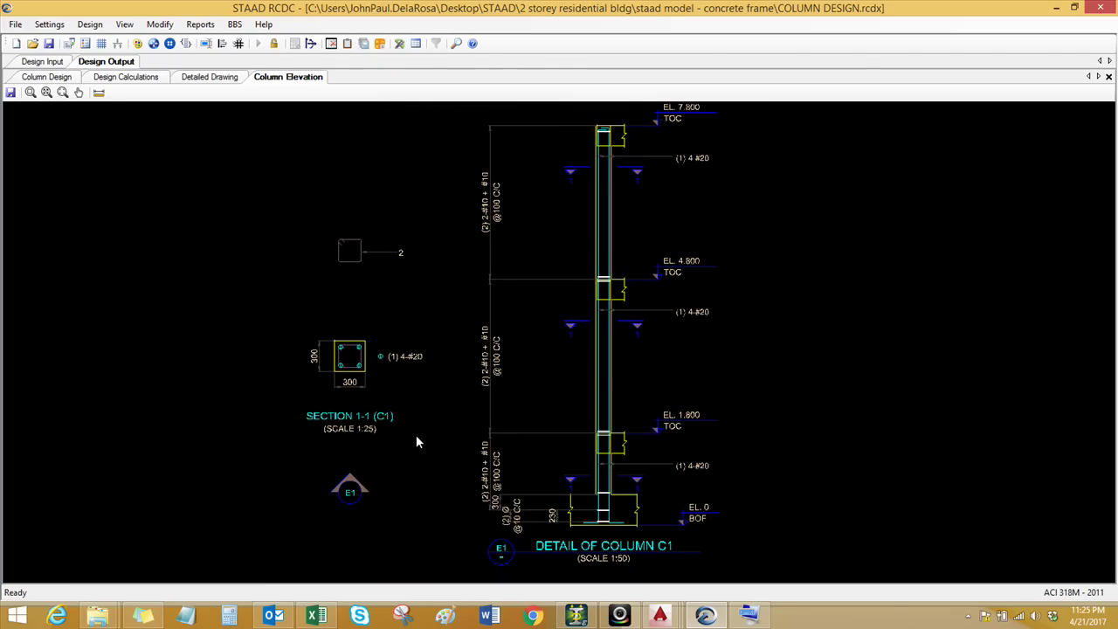
Examine the elevation of column C1, including its level marks, link spacing, main bars and section 1-1
scroll(679, 472, up, 4)
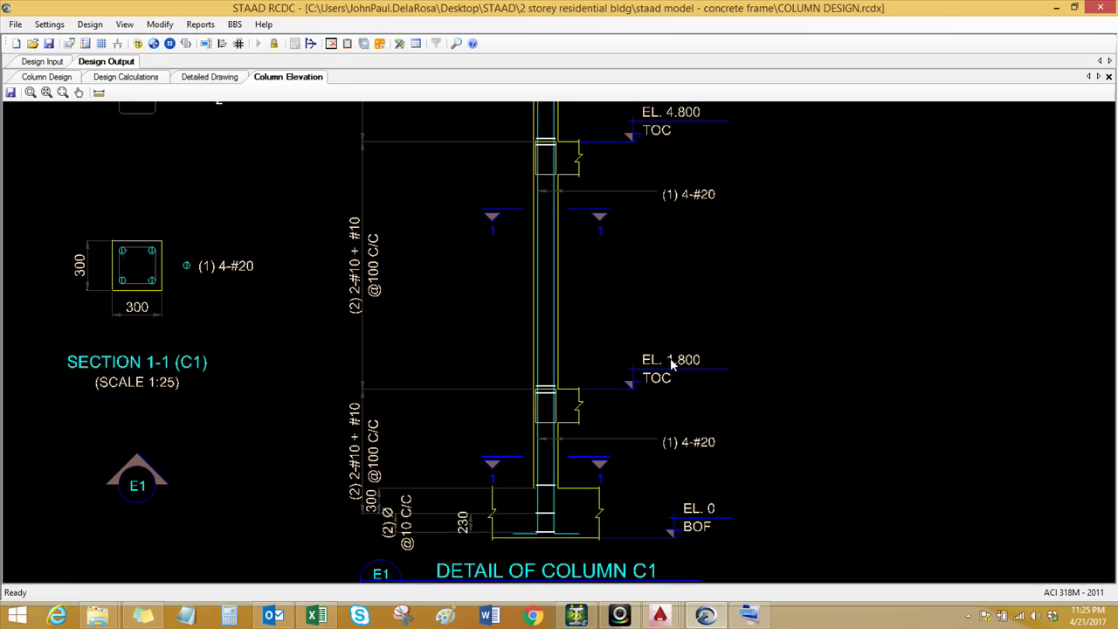
scroll(665, 341, down, 1)
scroll(661, 269, up, 1)
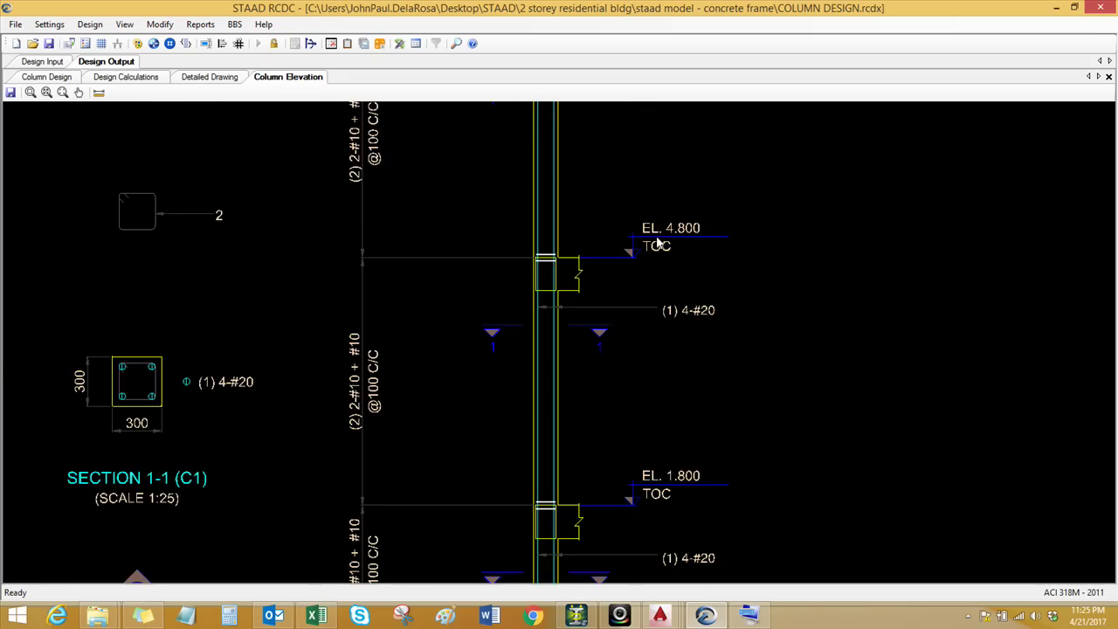
scroll(654, 235, down, 2)
scroll(644, 262, up, 2)
scroll(655, 227, up, 2)
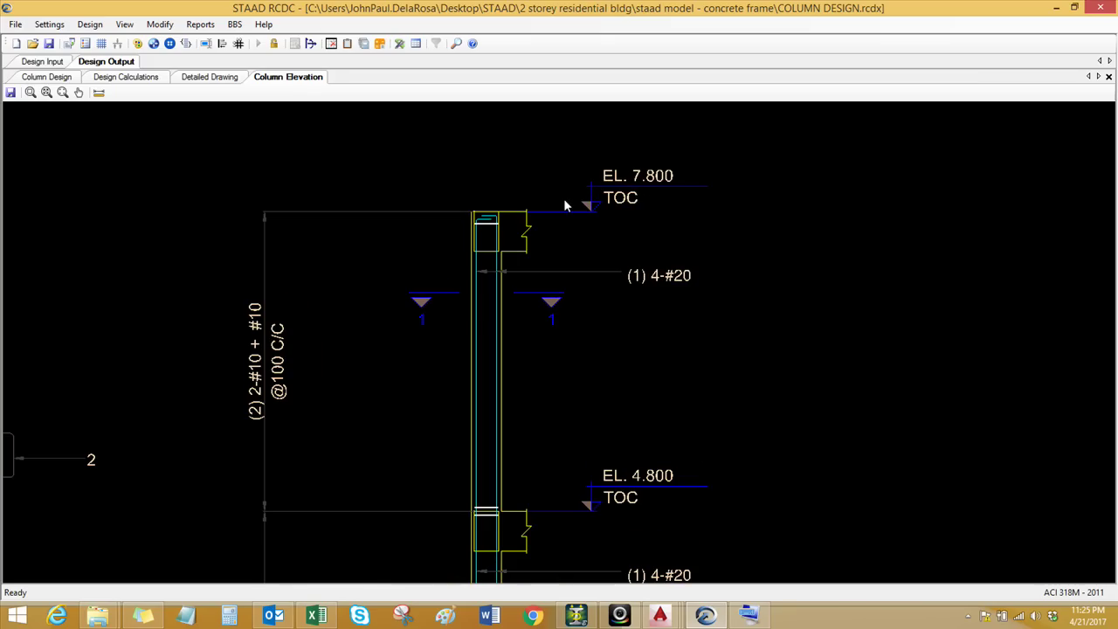
scroll(560, 175, down, 3)
scroll(437, 267, up, 1)
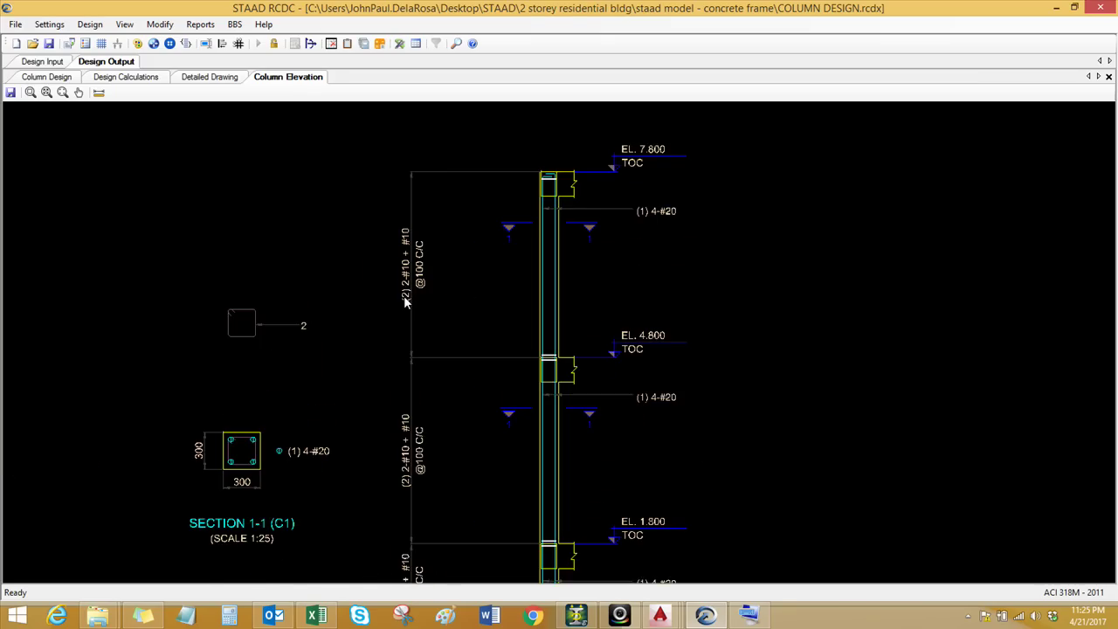
scroll(405, 297, up, 1)
middle_drag(409, 330, 406, 316)
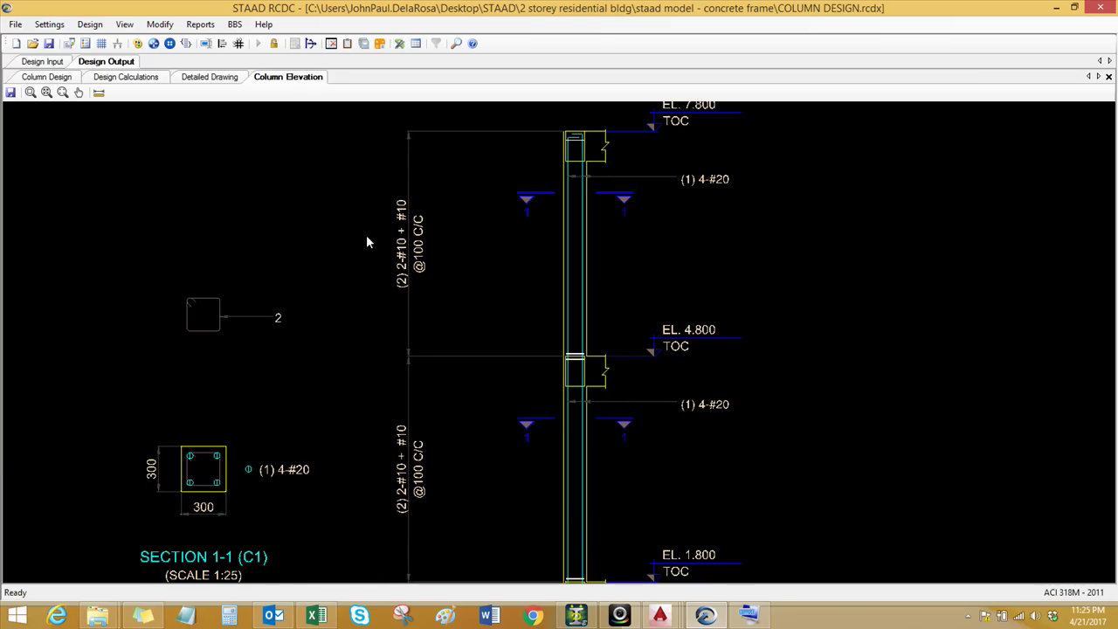
scroll(367, 242, down, 1)
middle_drag(227, 428, 225, 336)
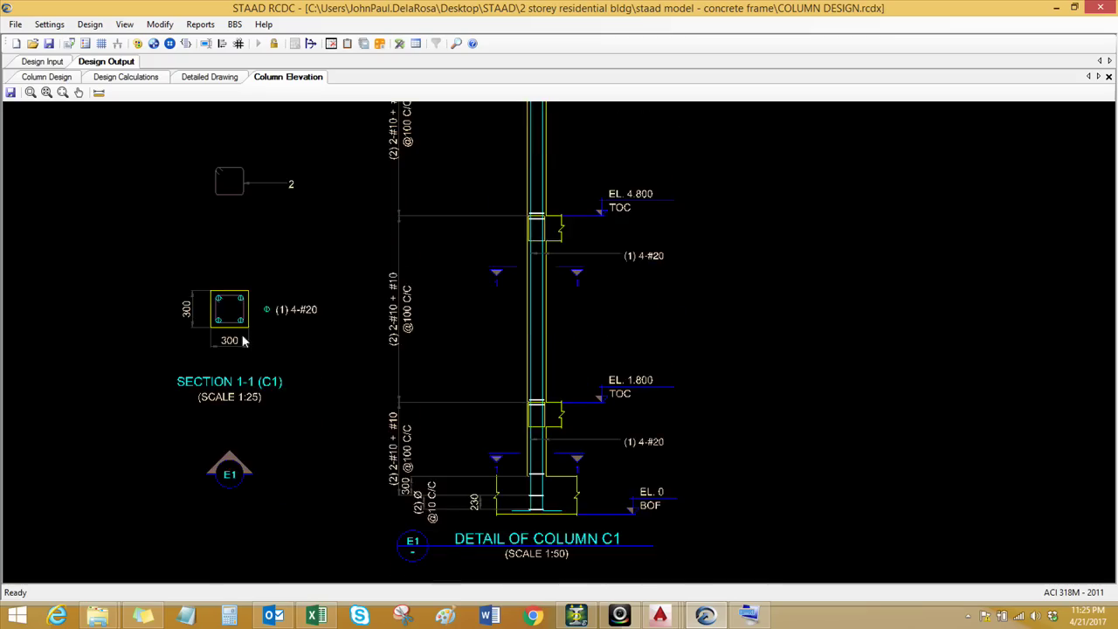
scroll(225, 336, up, 2)
scroll(253, 364, down, 3)
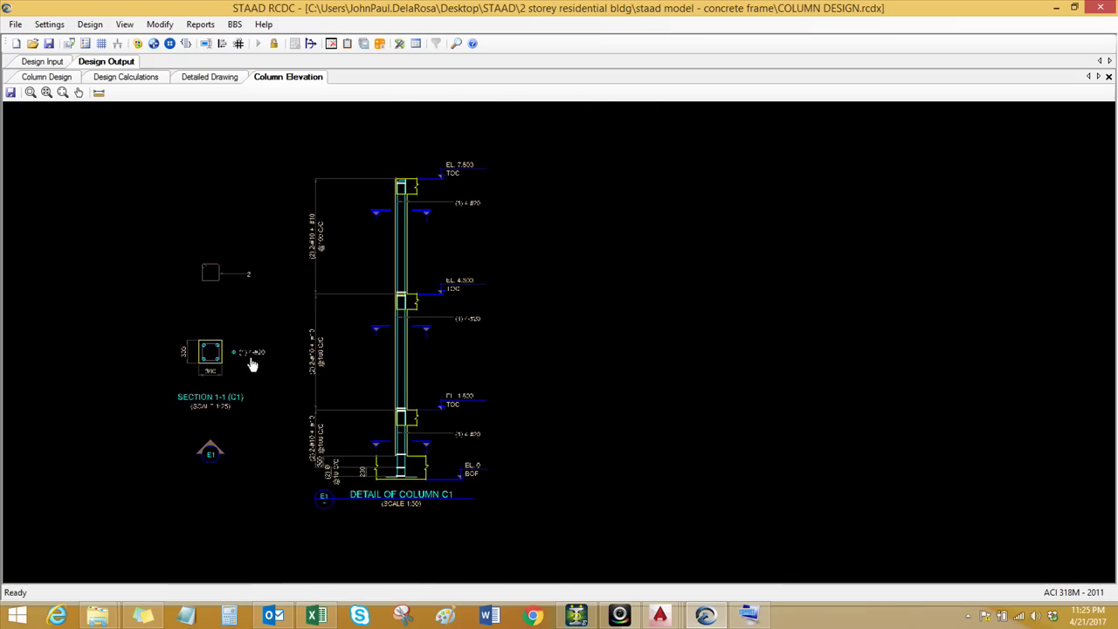
Generate the elevation drawings for all columns, C1 to C9, and inspect the C1 and C2 details
click(207, 24)
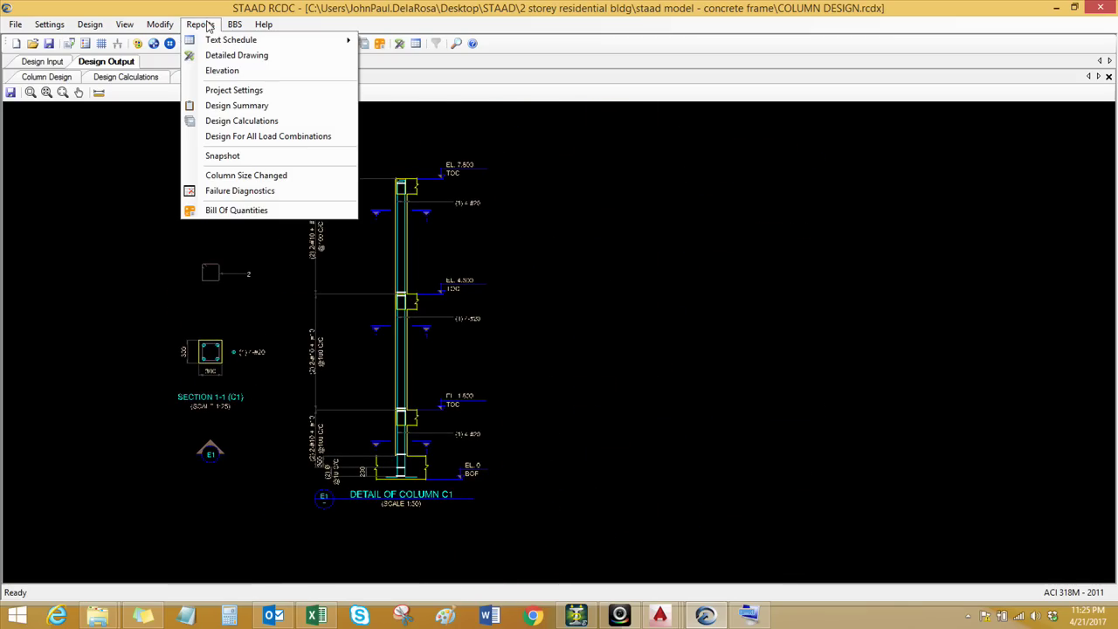
click(222, 70)
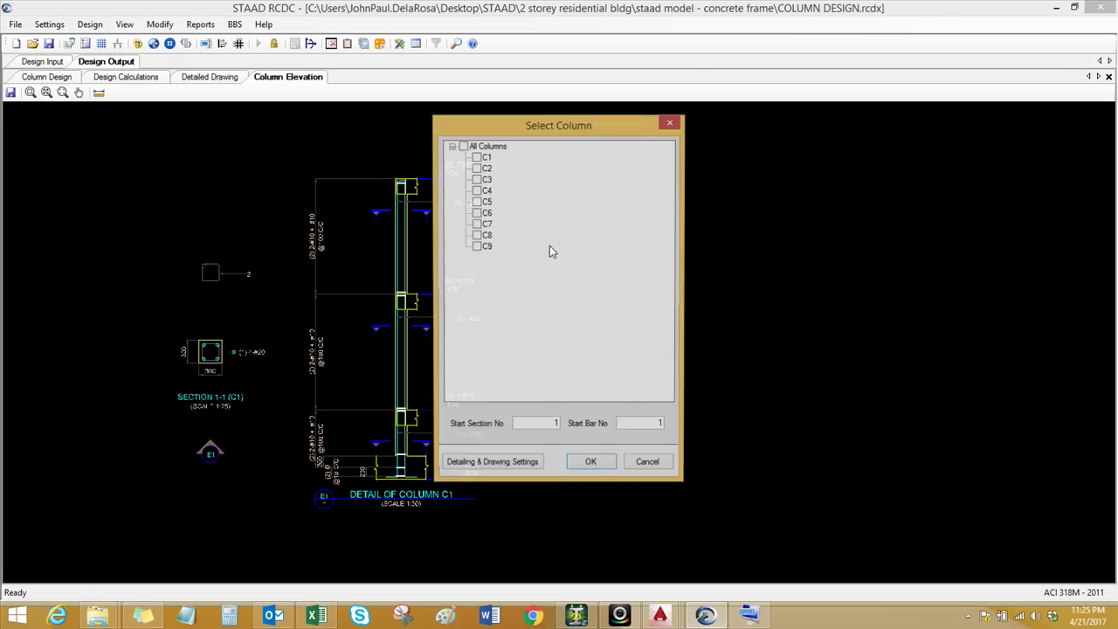
click(463, 146)
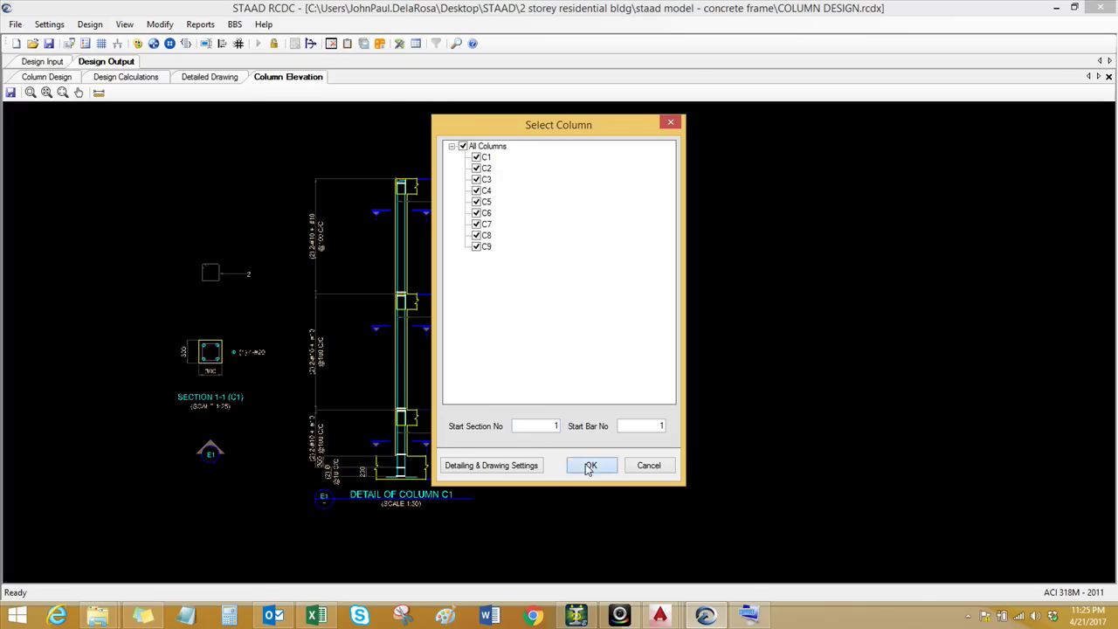
click(590, 467)
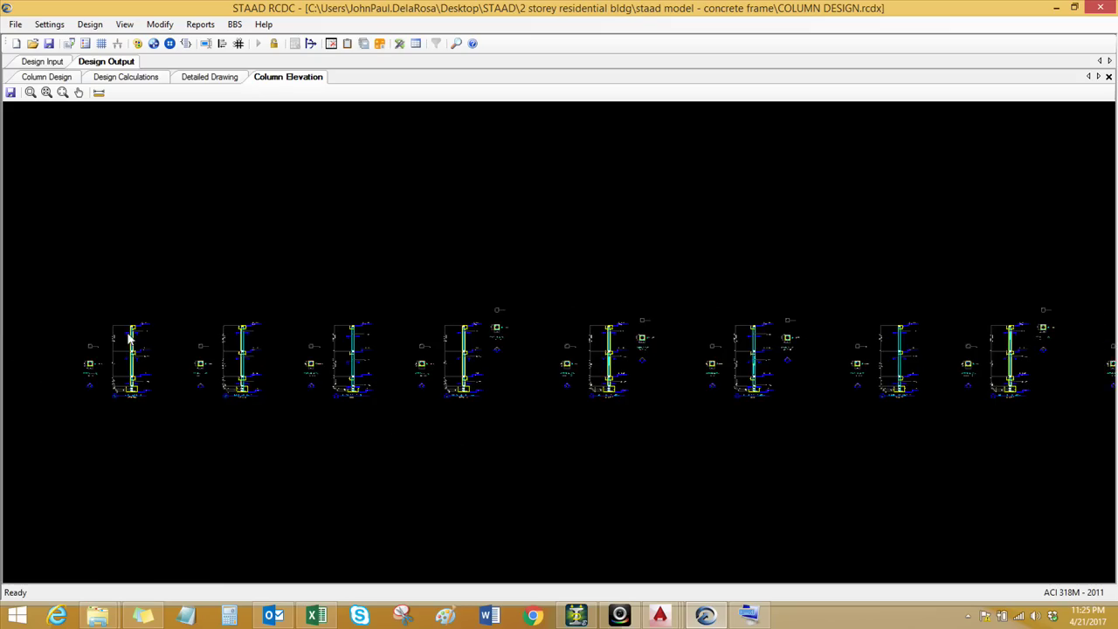
scroll(87, 371, up, 6)
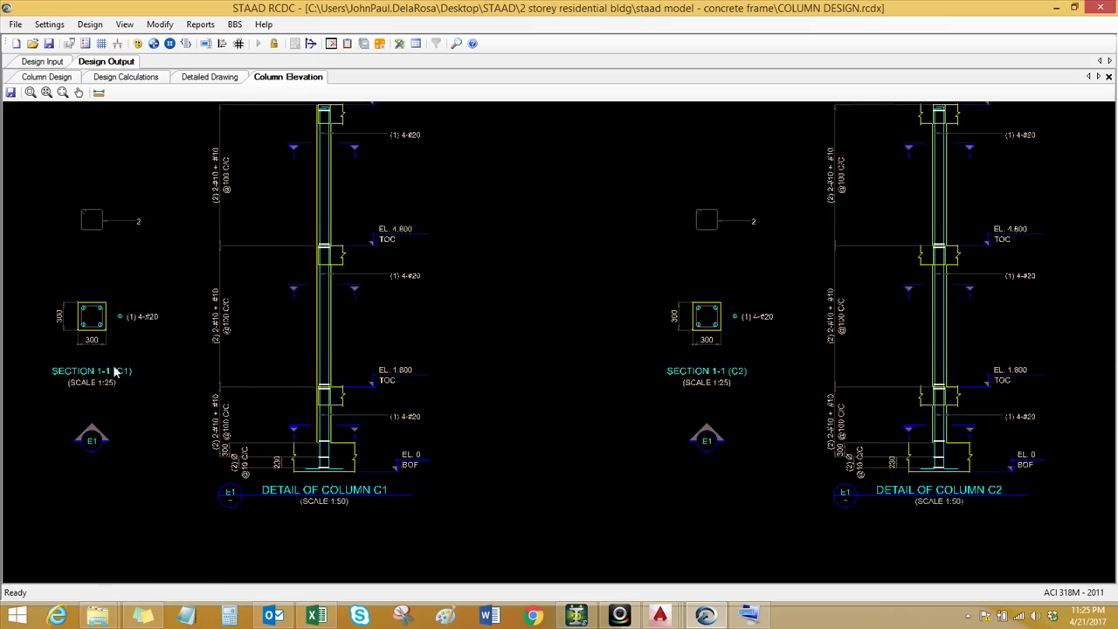
scroll(479, 376, down, 1)
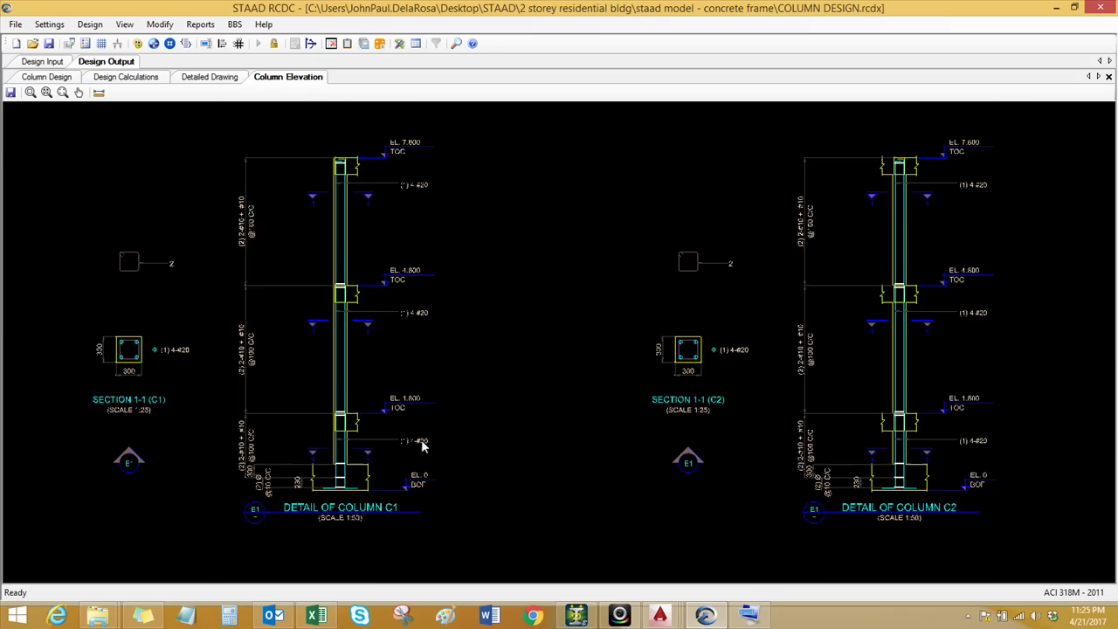
Examine the generated column elevations along the whole row, from the C1 and C2 details to the last columns
middle_drag(739, 379, 415, 392)
scroll(415, 392, down, 1)
middle_drag(887, 365, 443, 392)
scroll(542, 410, down, 1)
scroll(542, 411, up, 2)
scroll(381, 383, down, 3)
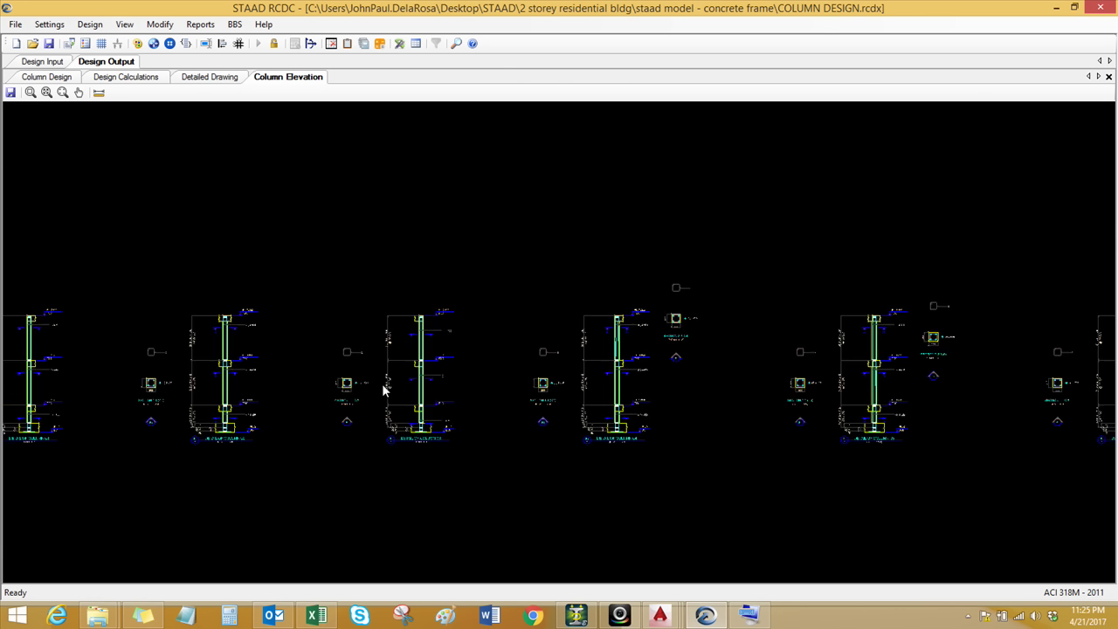
scroll(142, 386, up, 1)
scroll(467, 362, up, 1)
scroll(297, 375, up, 1)
scroll(332, 387, up, 1)
scroll(299, 359, up, 1)
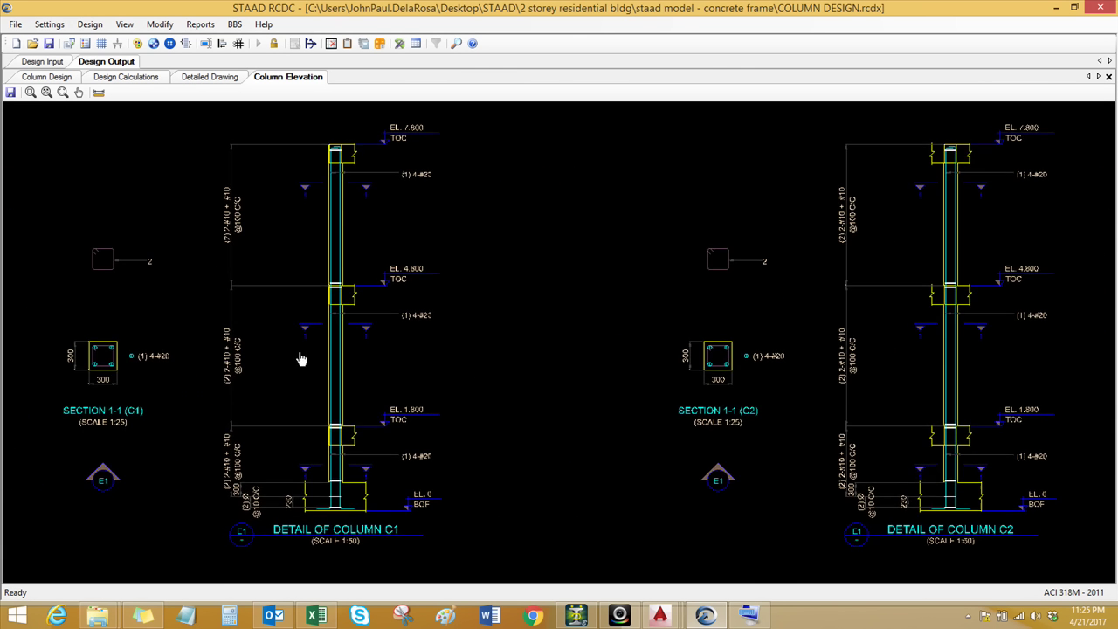
Generate the columns' bill of quantities as a summary, by reinforcement type and by level and diameter, using an 80 sqM plan area
click(202, 26)
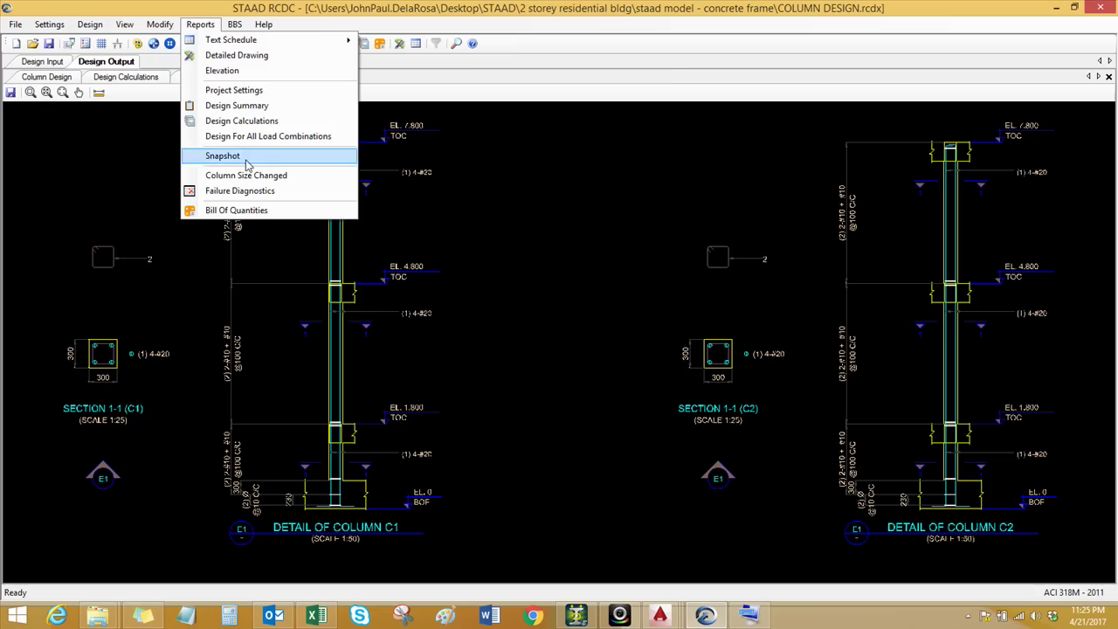
click(255, 212)
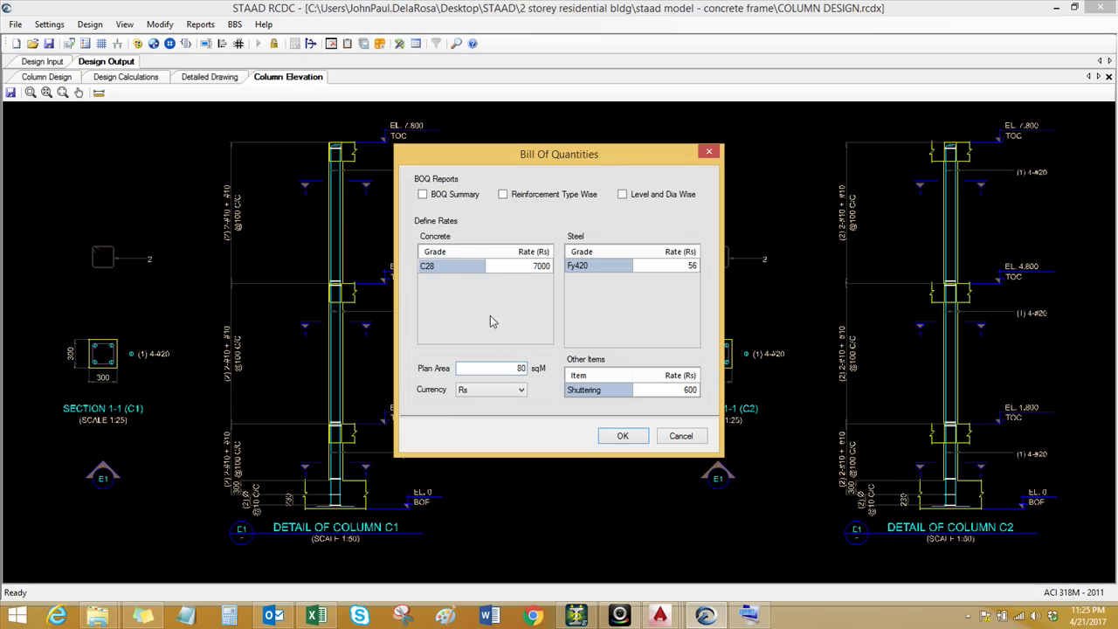
click(448, 195)
click(612, 436)
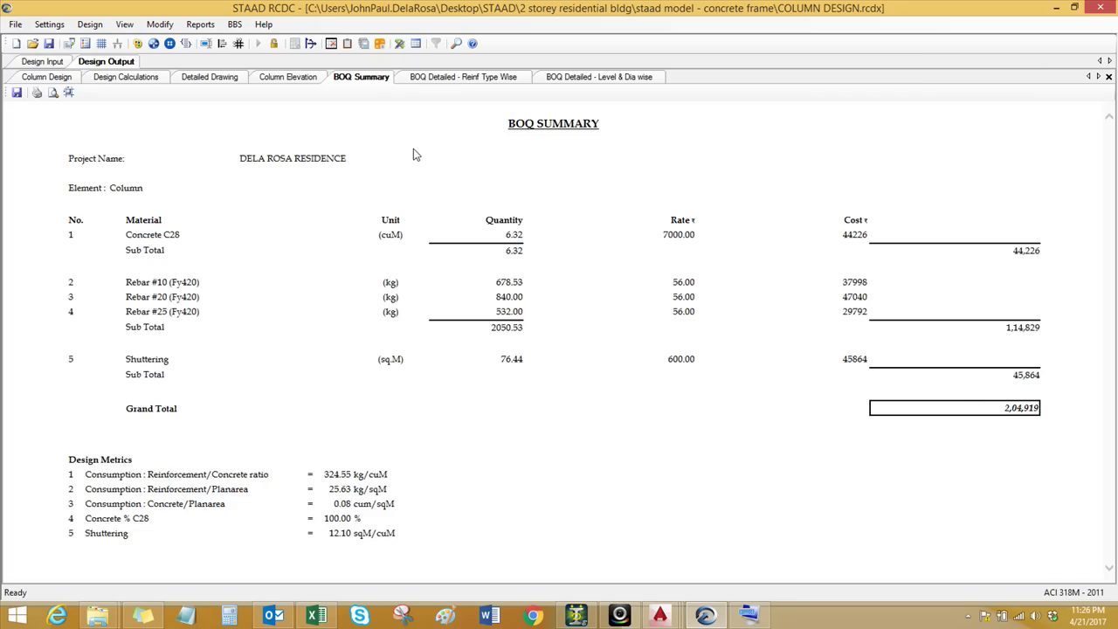
Review the grand total in the BOQ summary, the reinforcement total by type and the detailed quantities by diameter
drag(1009, 408, 1055, 407)
click(1015, 434)
click(456, 79)
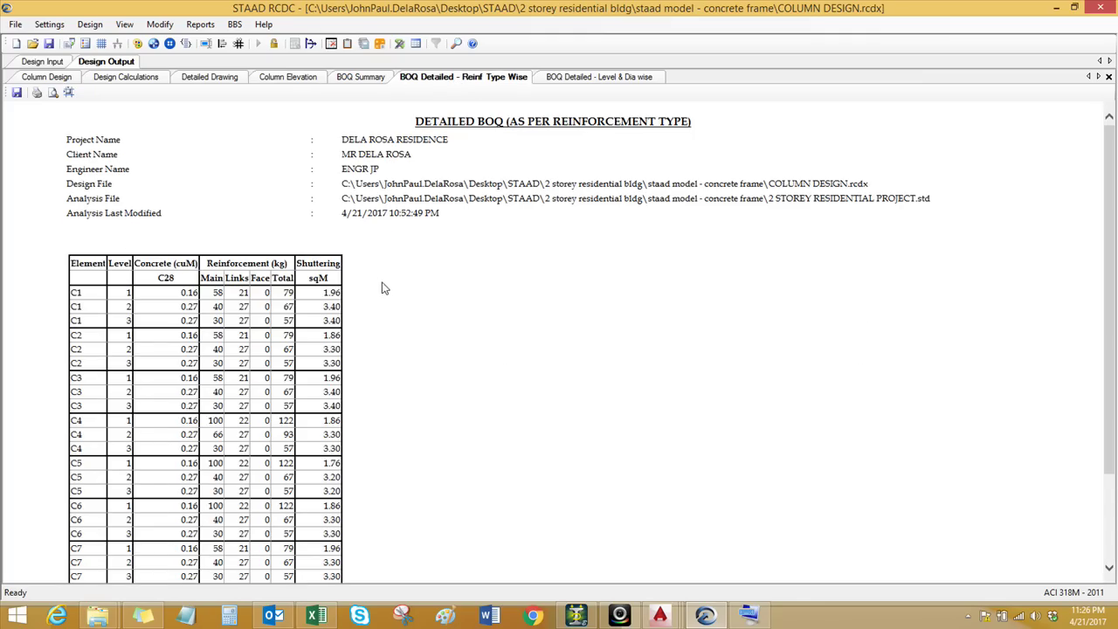
scroll(374, 284, down, 2)
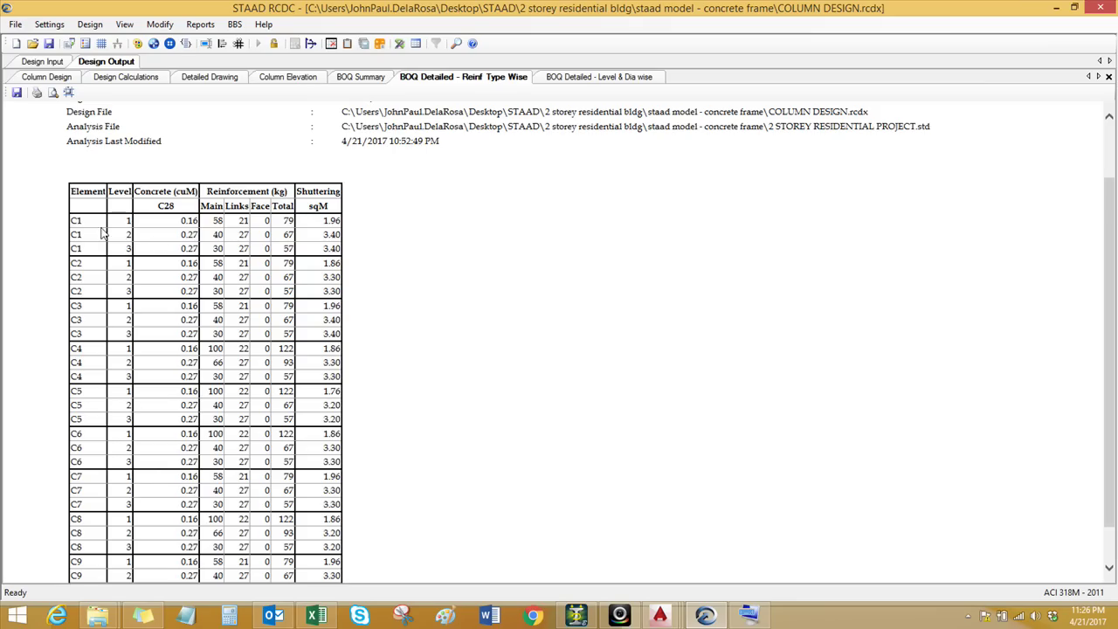
scroll(219, 238, down, 1)
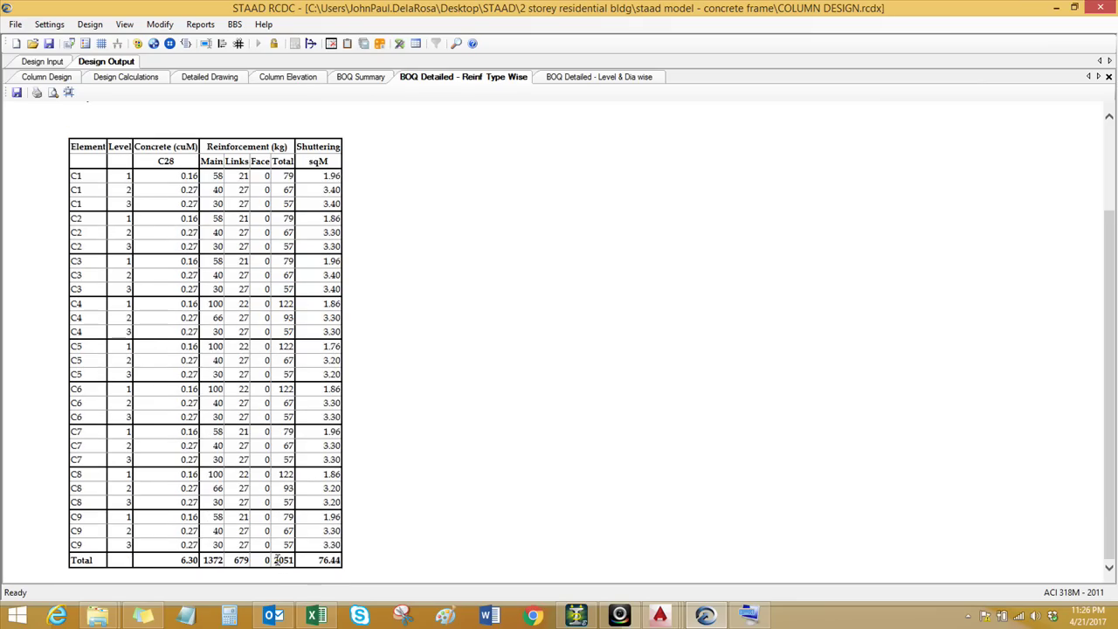
drag(276, 559, 291, 559)
click(435, 524)
click(582, 76)
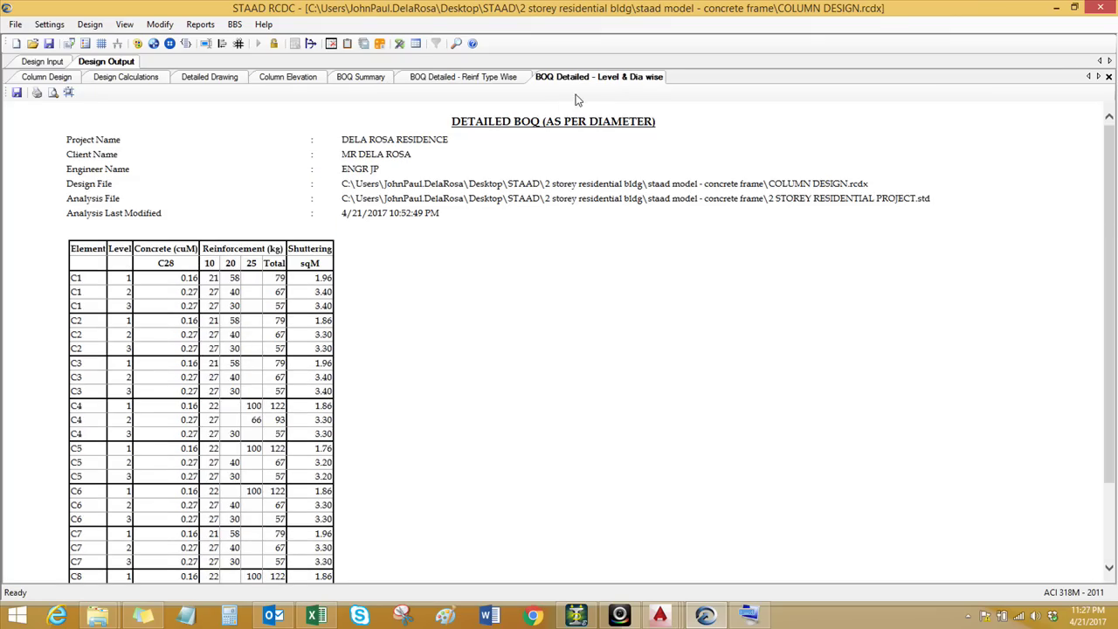
Return to the column elevations and look over the full row of column details
click(287, 77)
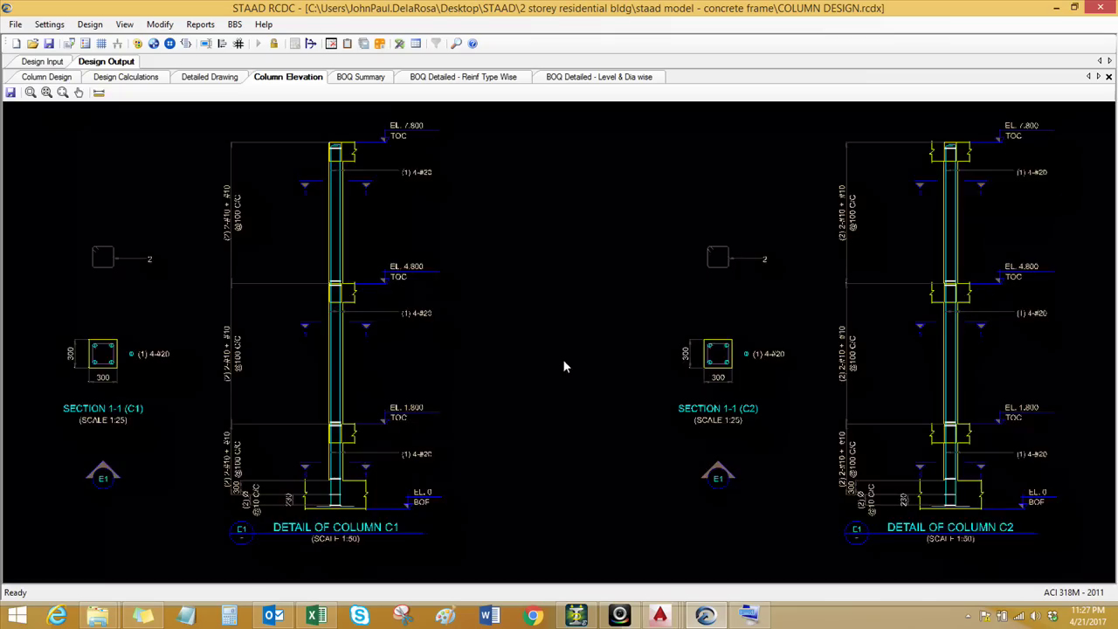
scroll(458, 354, down, 2)
scroll(451, 352, down, 2)
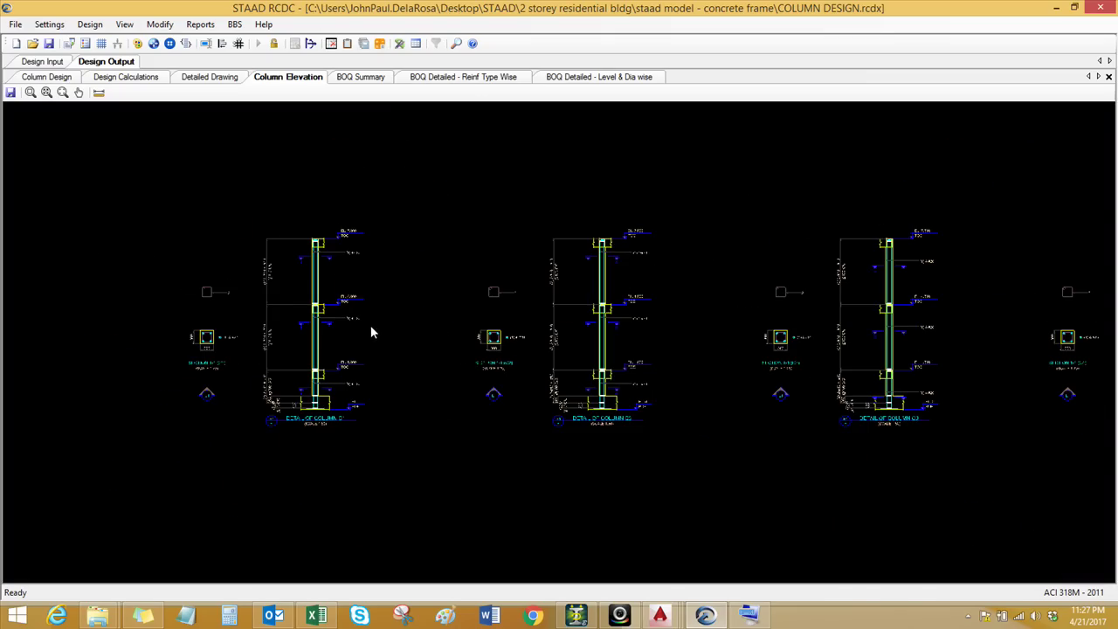
scroll(330, 329, up, 2)
scroll(324, 329, up, 2)
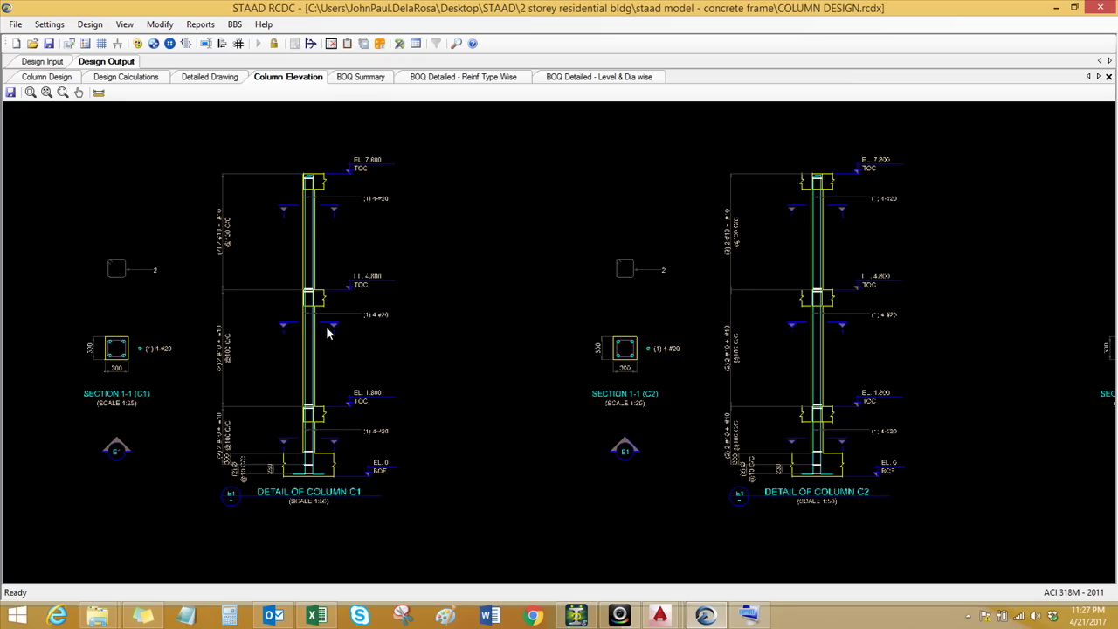
click(619, 616)
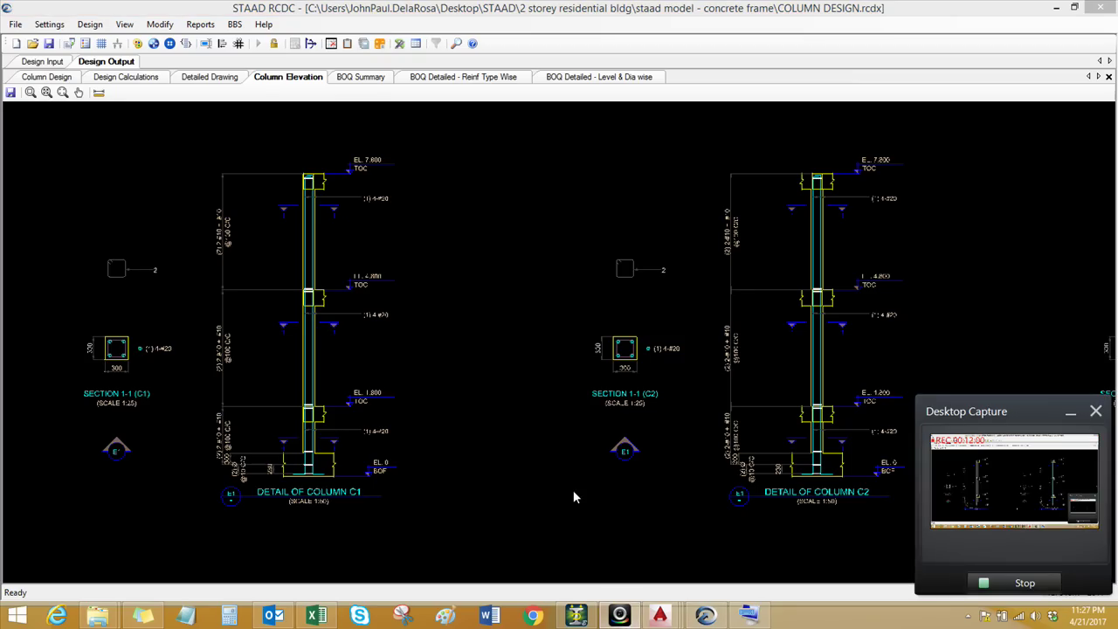
scroll(528, 437, down, 2)
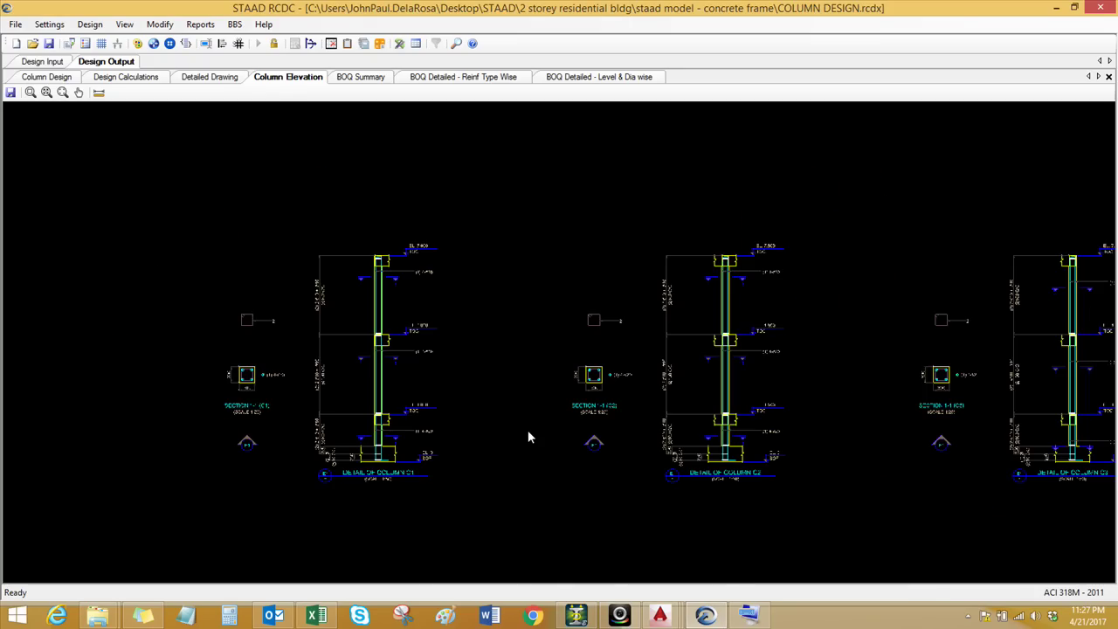
scroll(528, 431, down, 3)
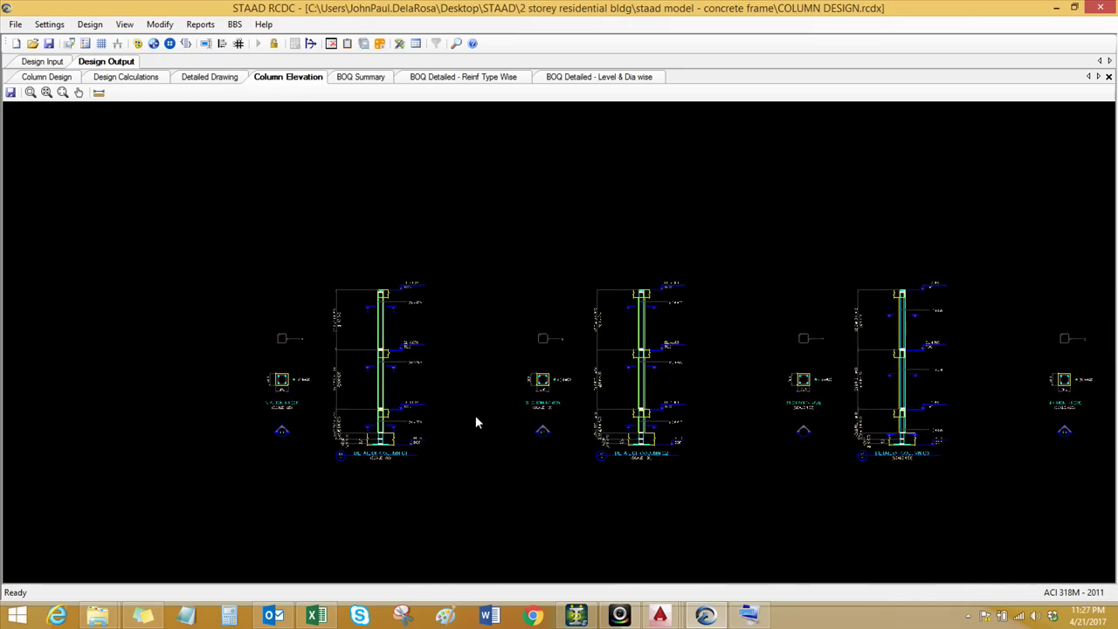
scroll(476, 417, down, 1)
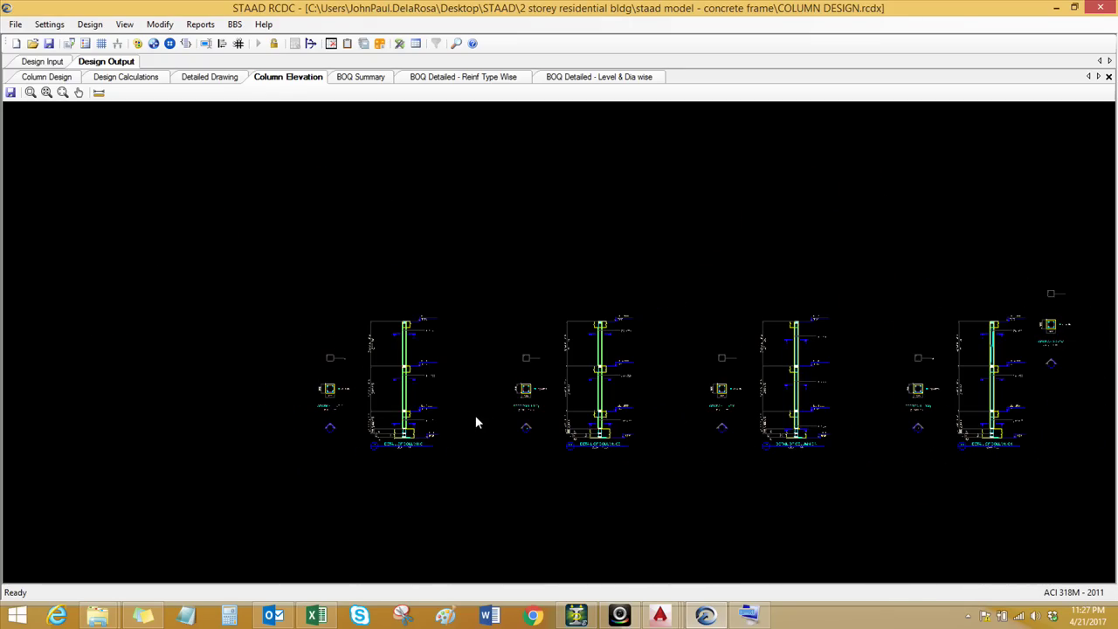
scroll(476, 418, down, 1)
middle_drag(486, 404, 355, 402)
scroll(350, 400, up, 2)
scroll(349, 399, up, 1)
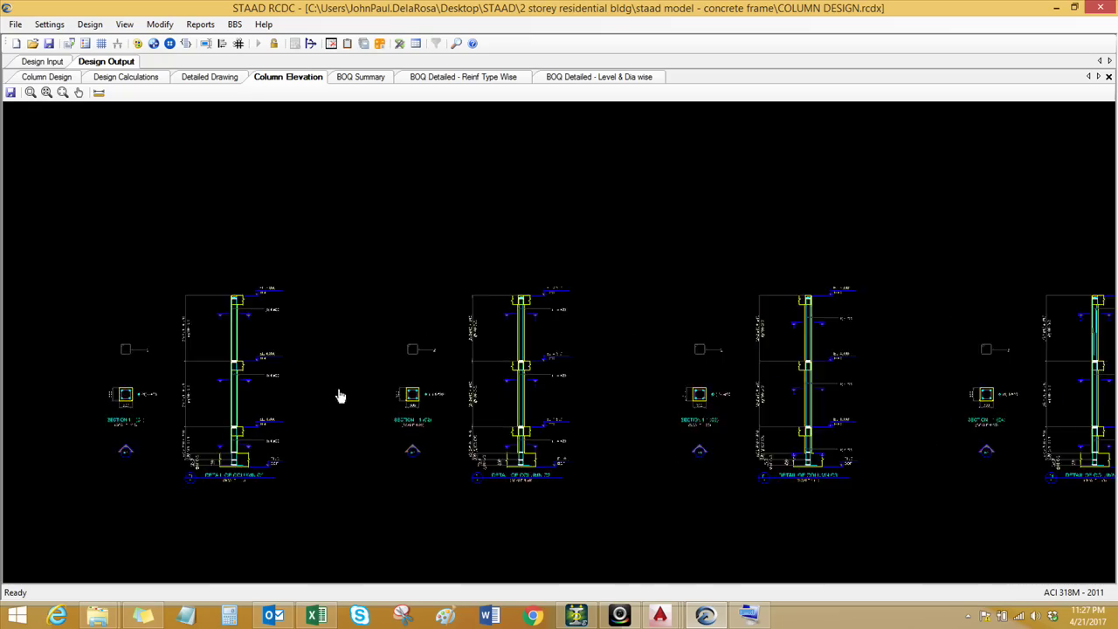
scroll(298, 373, down, 2)
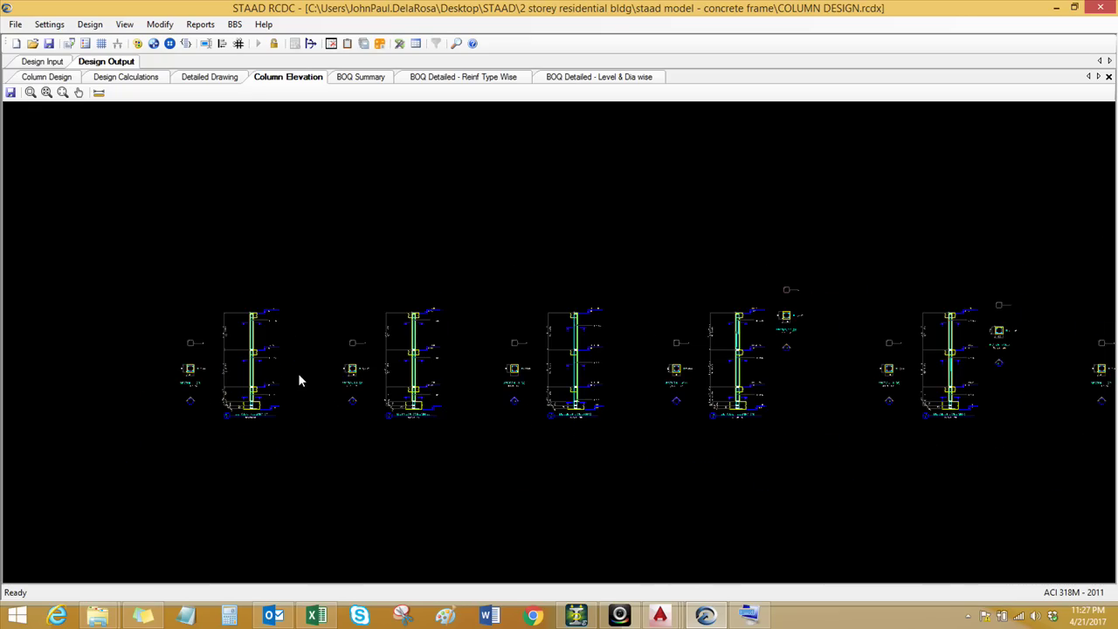
scroll(302, 359, up, 1)
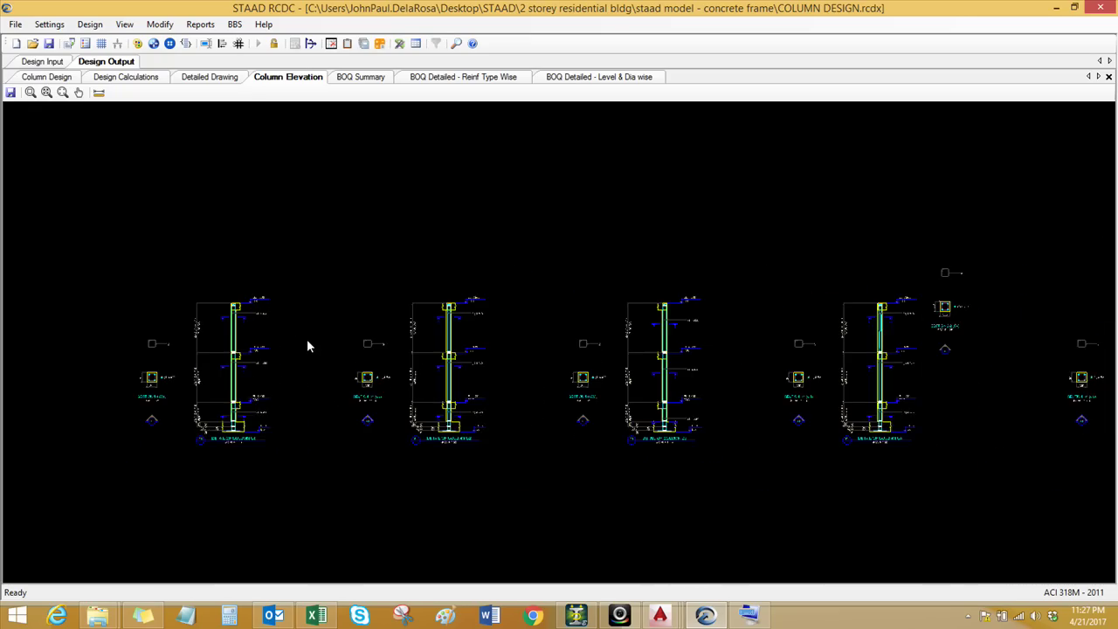
Save the column design and start a new project
click(49, 43)
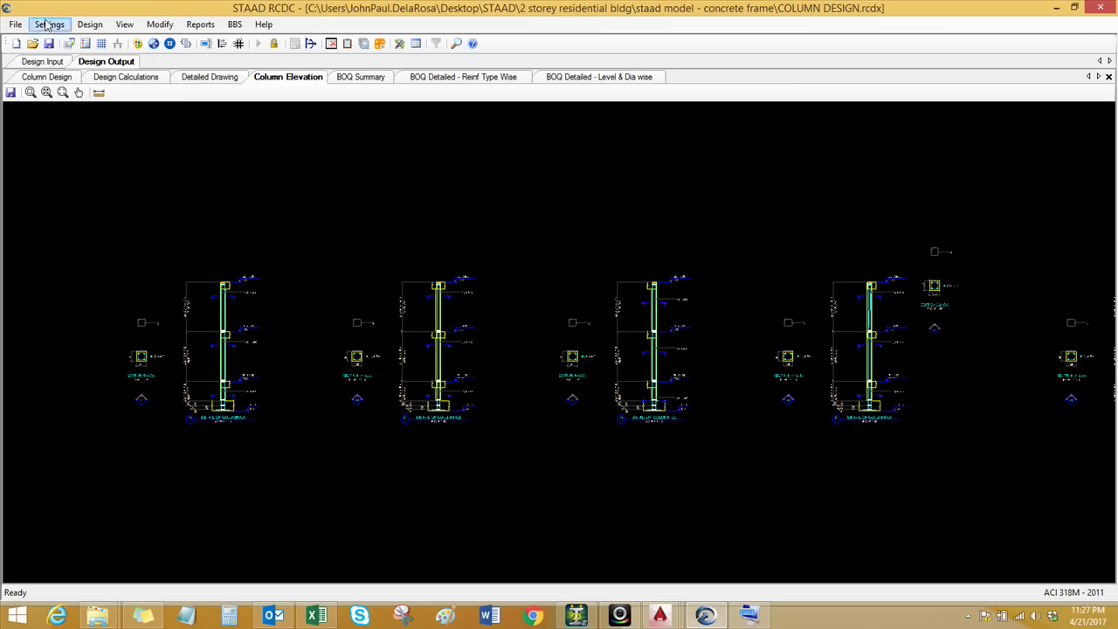
click(16, 24)
click(35, 40)
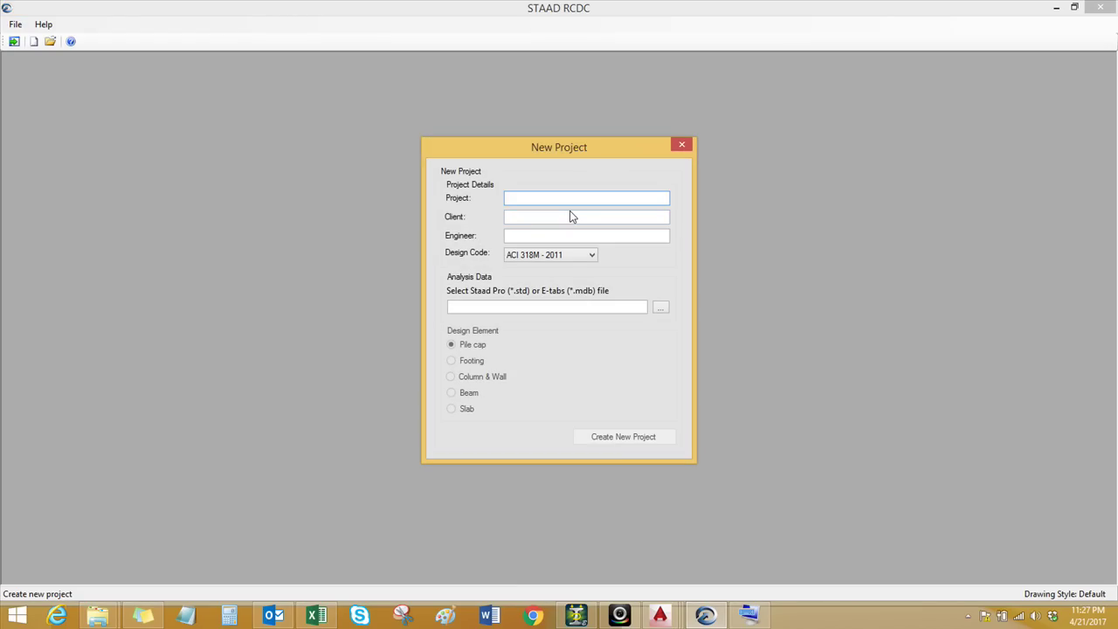
Enter the client's name and name the project as the client's surname followed by RESIDENCE
text(MR DELA ROSA)
click(581, 217)
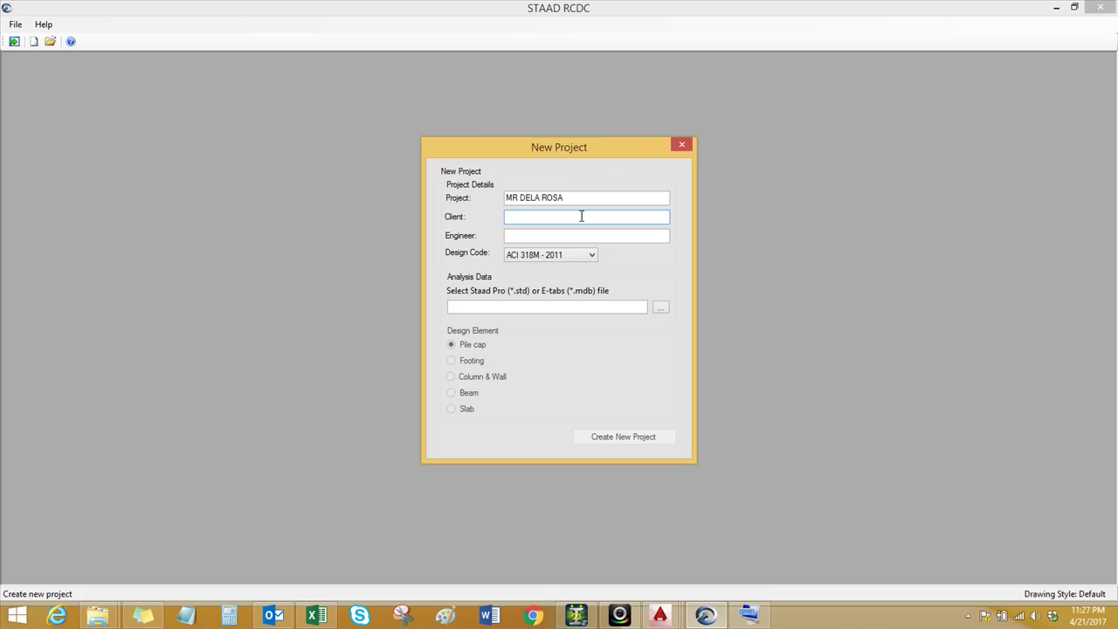
key(shift+Tab)
key(ctrl+c)
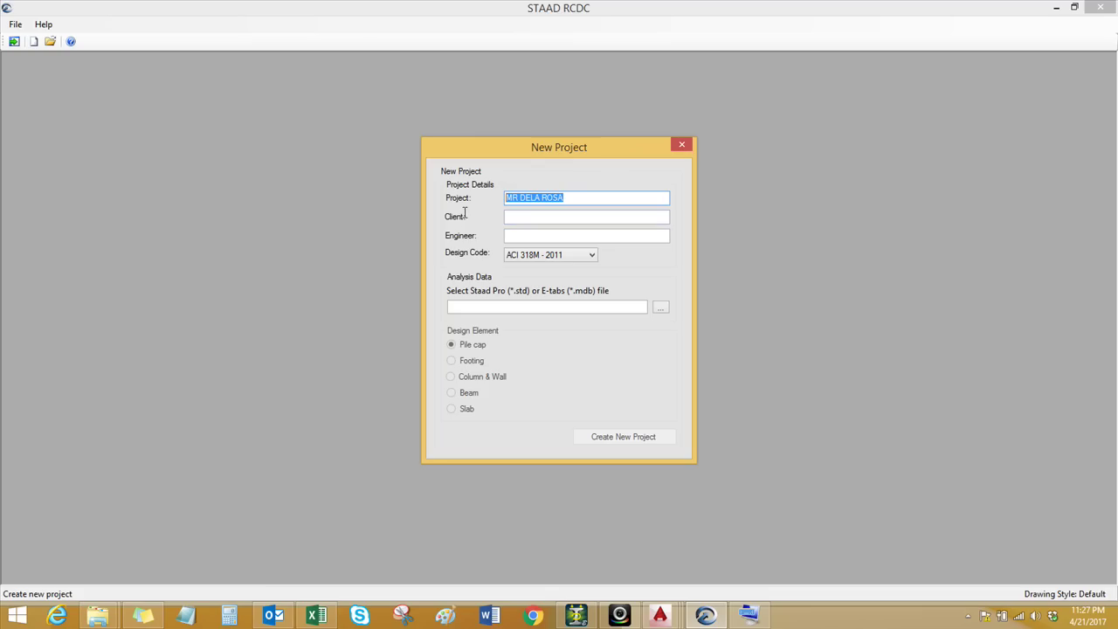
click(511, 219)
key(ctrl+v)
click(520, 198)
key(BackSpace)
key(BackSpace)
key(BackSpace)
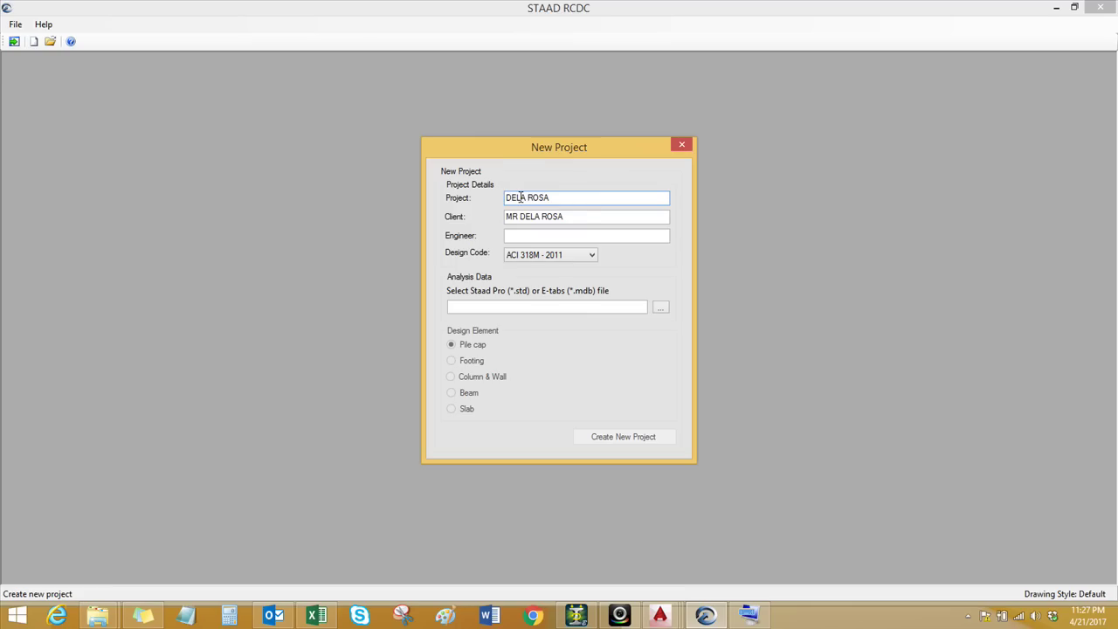
click(578, 199)
text(RESIDENCE)
Enter the engineer's name and keep ACI 318M - 2011 as the design code
click(563, 237)
text(EN)
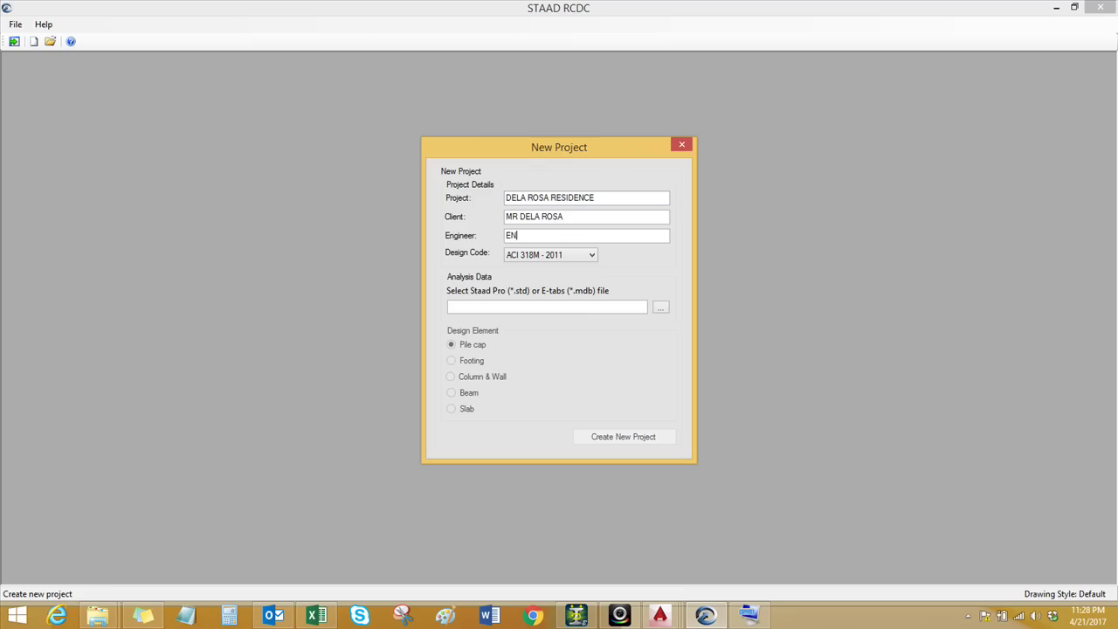
text(GR JP)
click(570, 259)
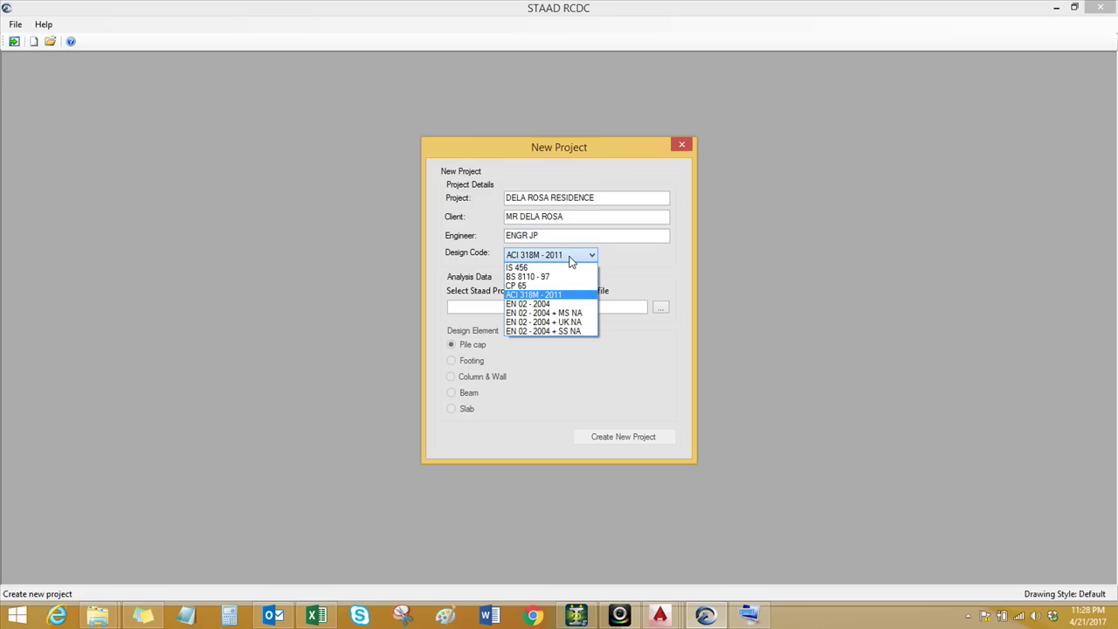
click(571, 260)
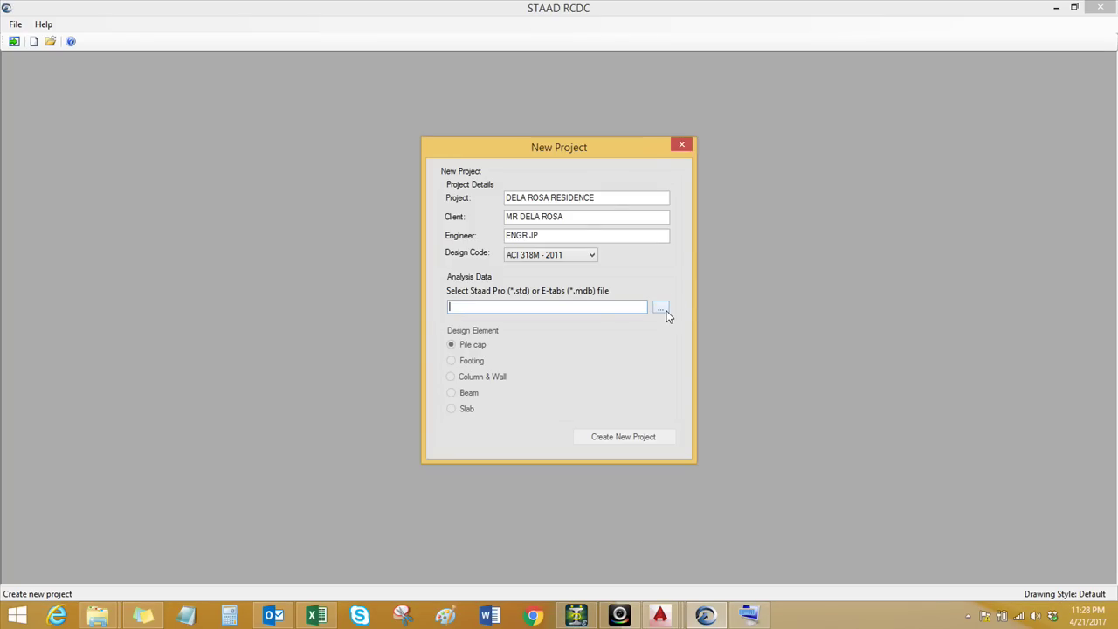
Load the analysis file from the "staad model - concrete frame" folder inside "2 storey residential bldg"
click(664, 310)
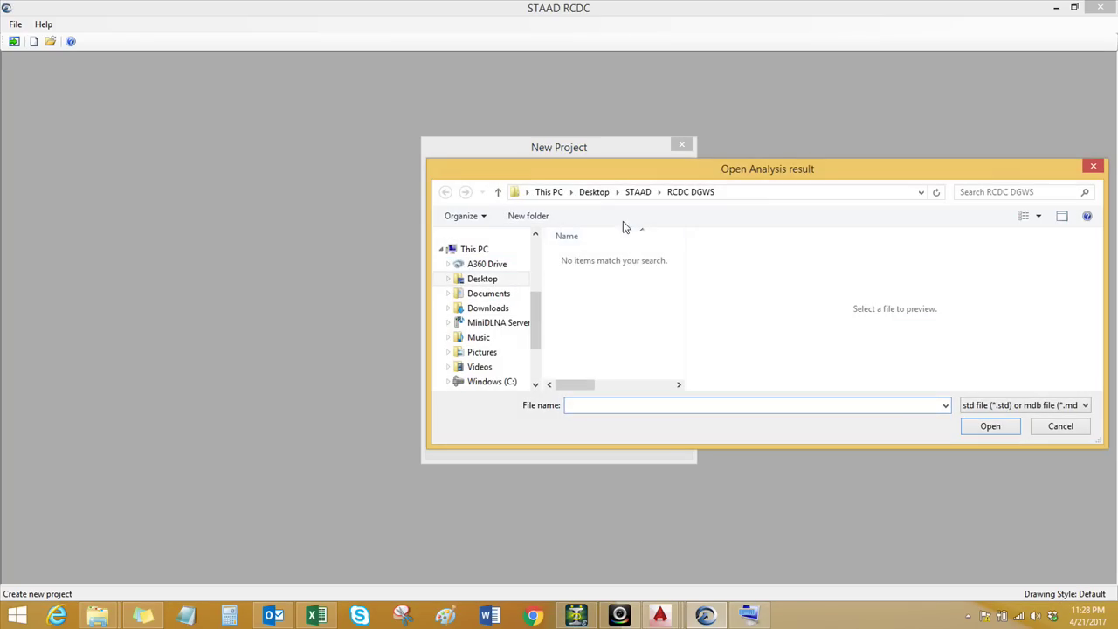
click(638, 192)
double_click(623, 256)
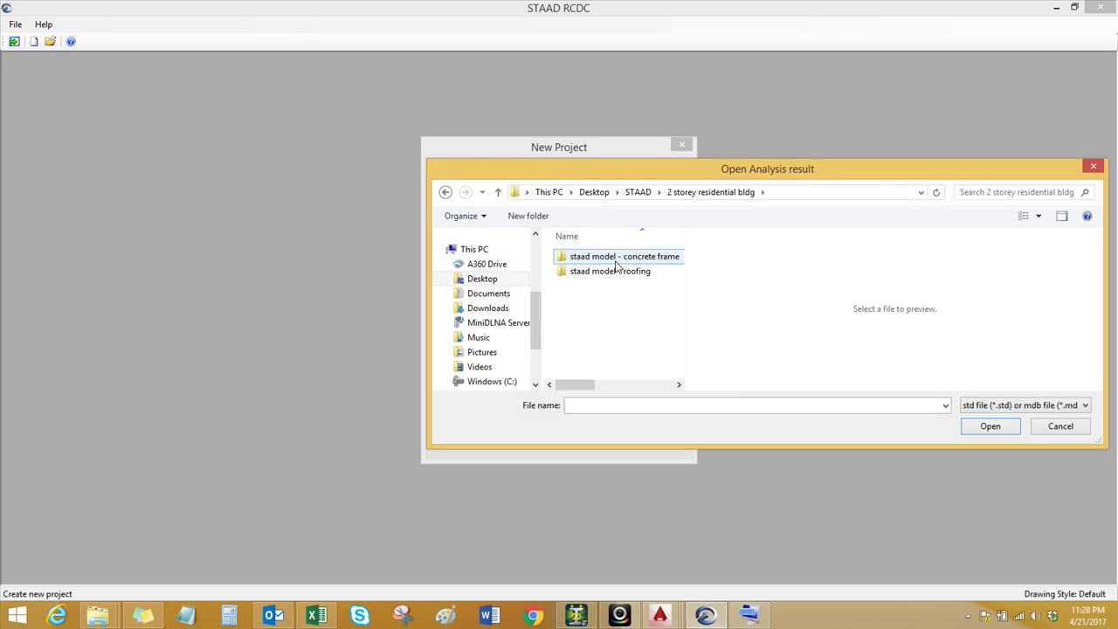
double_click(616, 262)
click(609, 257)
click(986, 428)
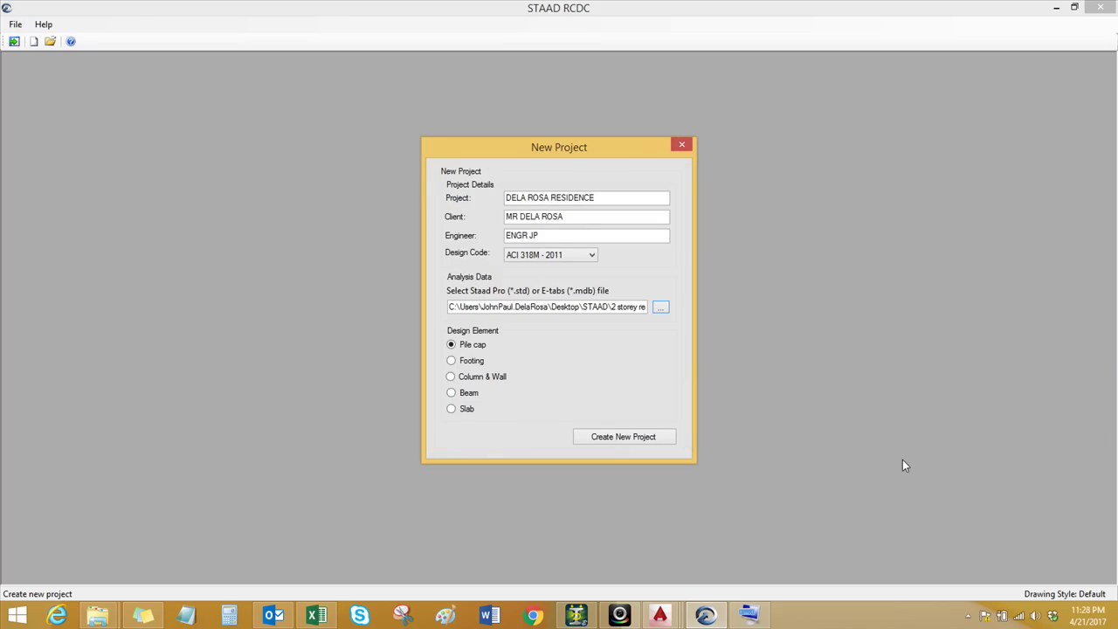
Create the new project with Slab as the design element for the 4.8m level only
click(460, 410)
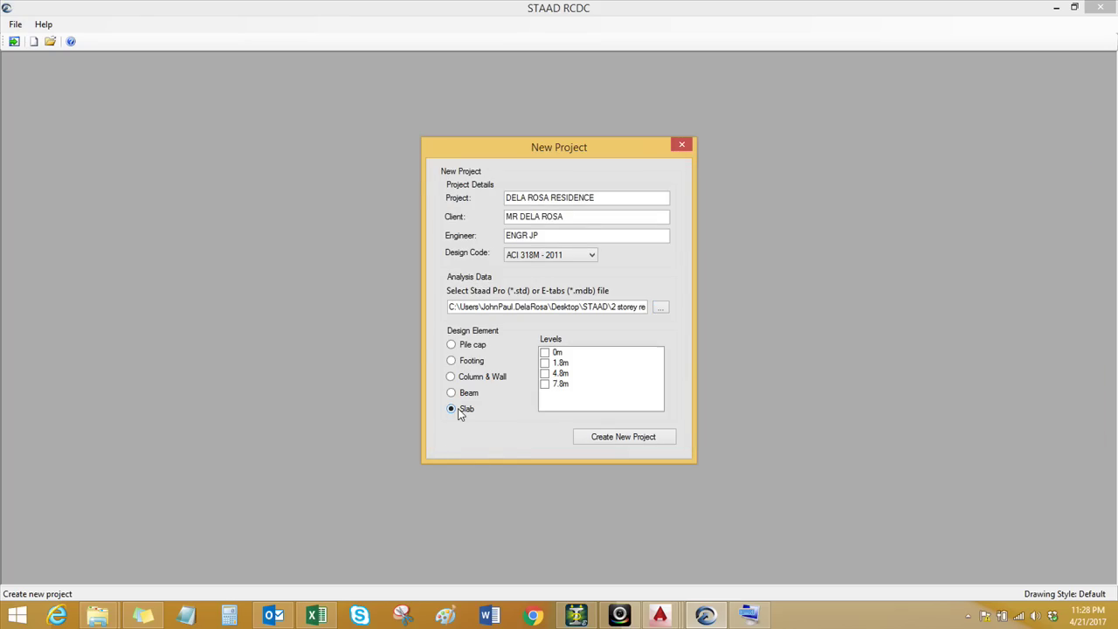
click(545, 374)
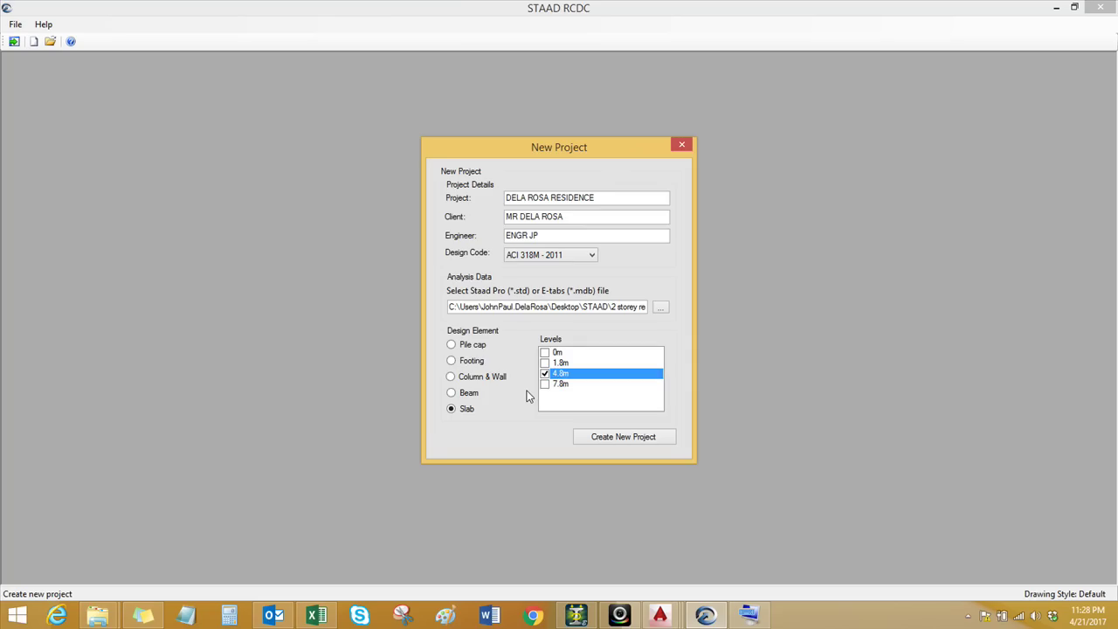
click(605, 437)
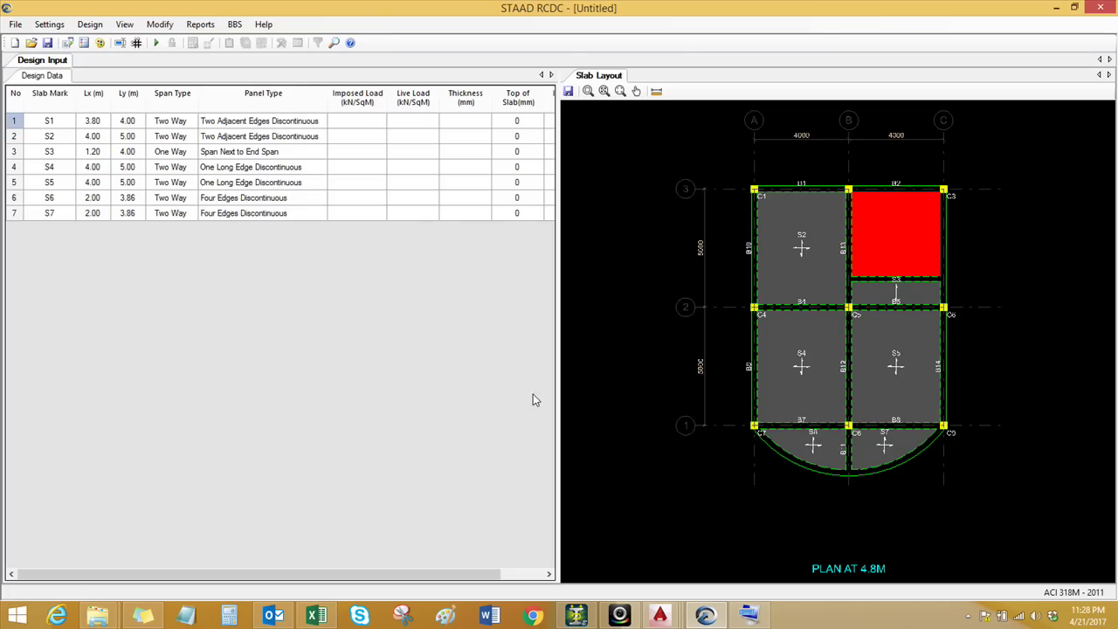
Select slab panels S4 and S3 on the 4.8m plan to inspect their rows in the design data
click(759, 367)
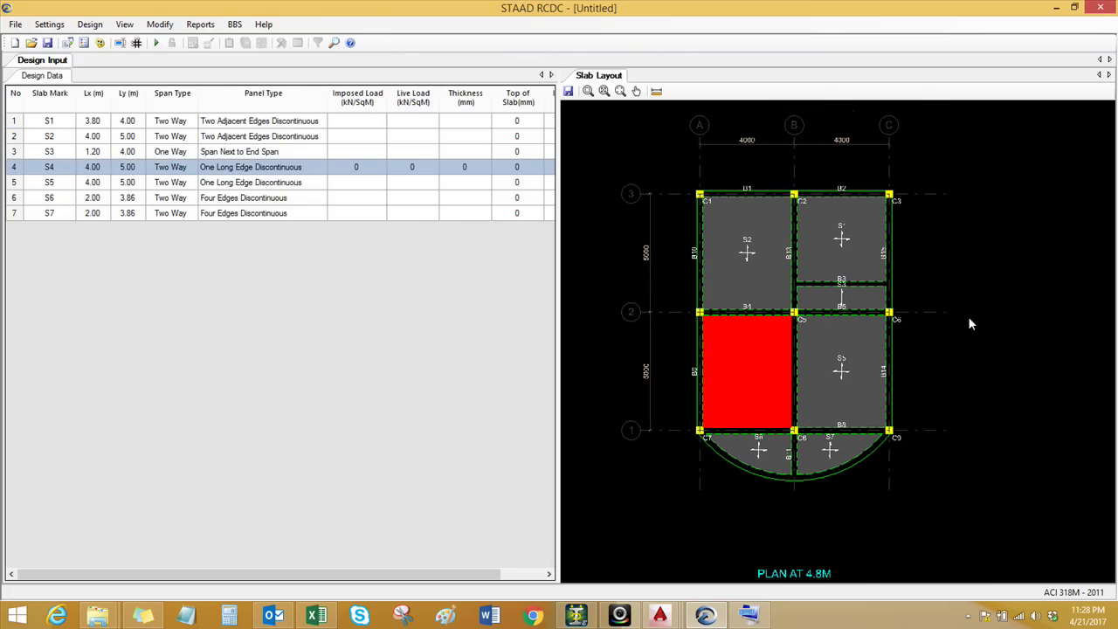
scroll(906, 293, up, 2)
click(817, 305)
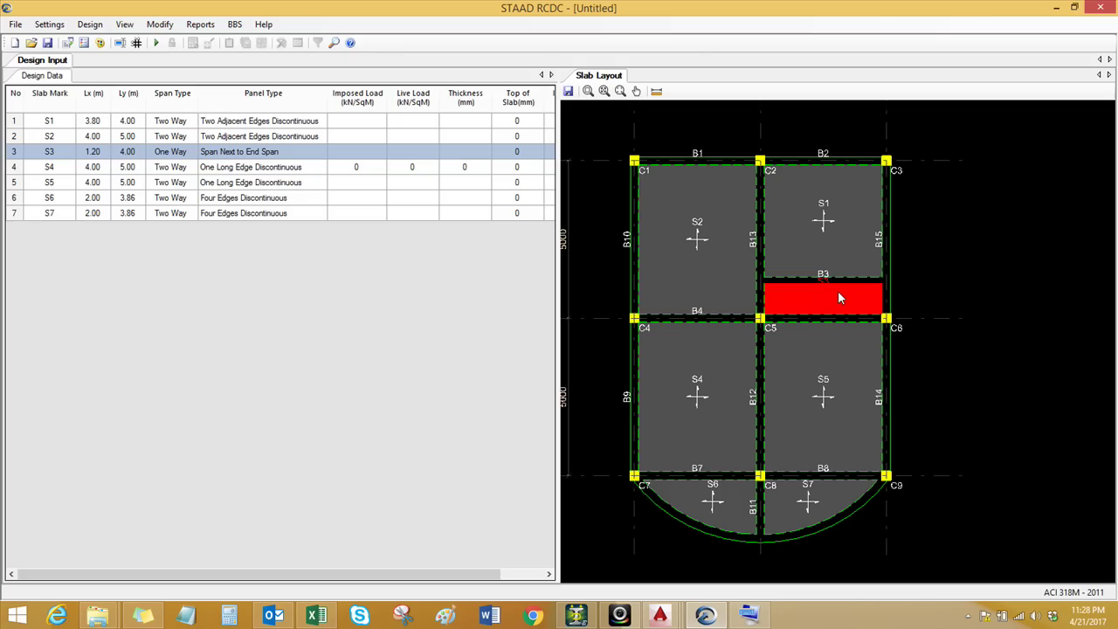
Mark slab panel S3, between beams B3 and B5, as a cutout
right_click(838, 293)
click(964, 329)
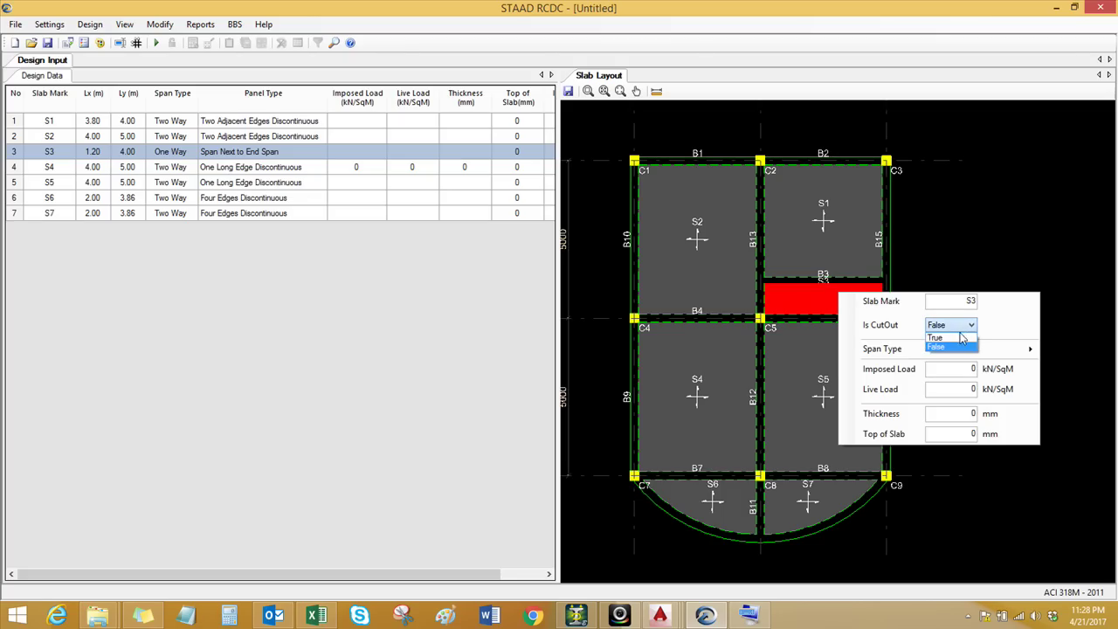
click(964, 337)
click(866, 247)
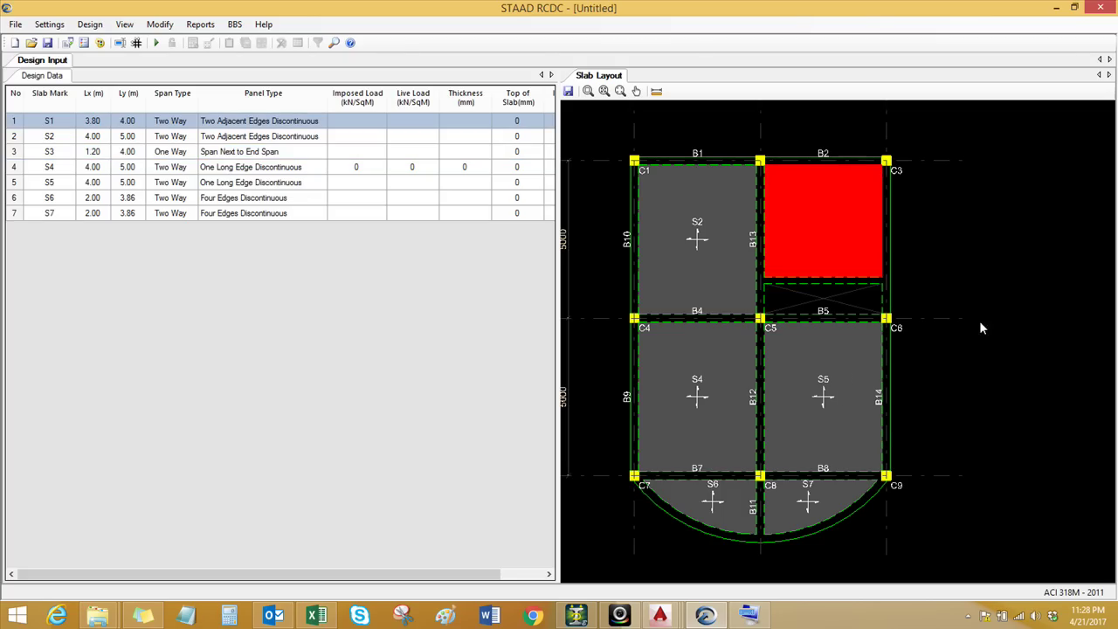
click(784, 425)
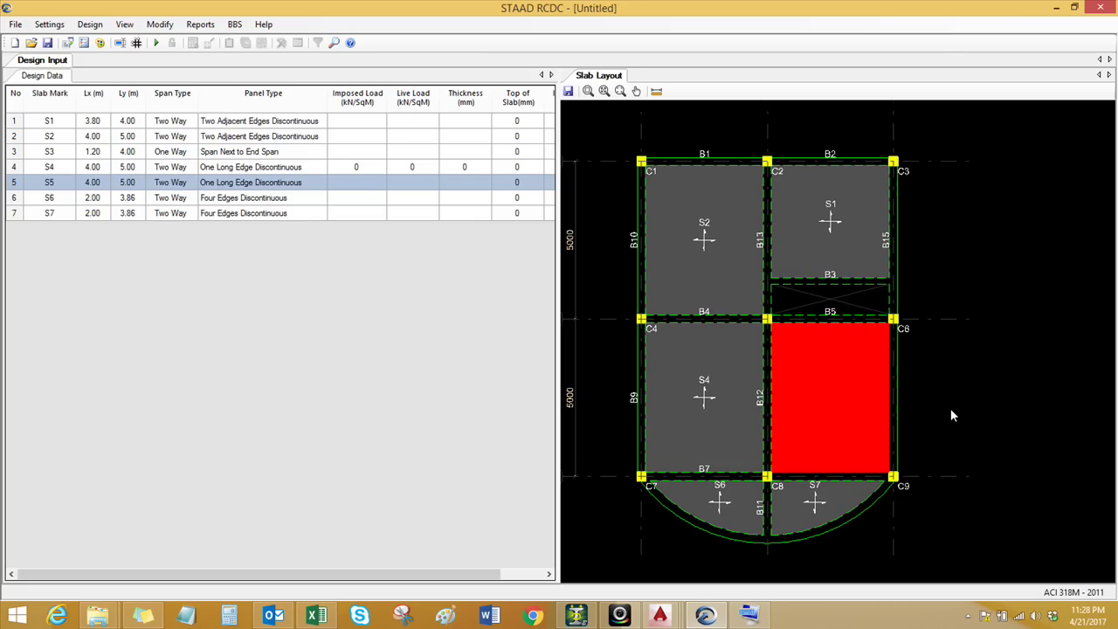
Switch to the Excel loadings workbook and examine the Floors load total on the 4) Loadings sheet
click(368, 123)
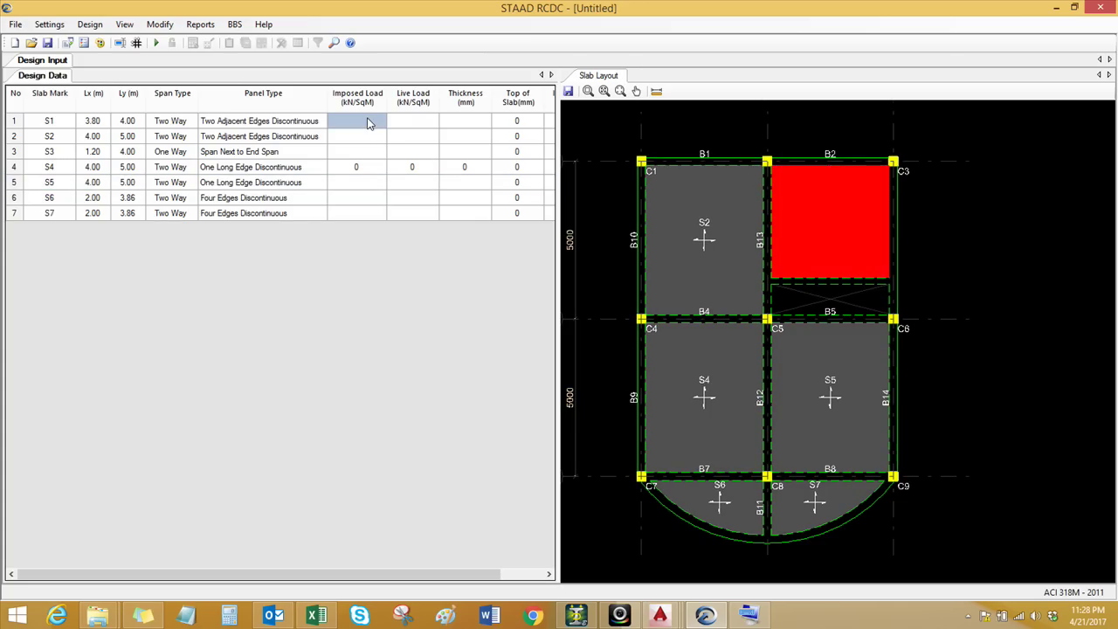
click(311, 617)
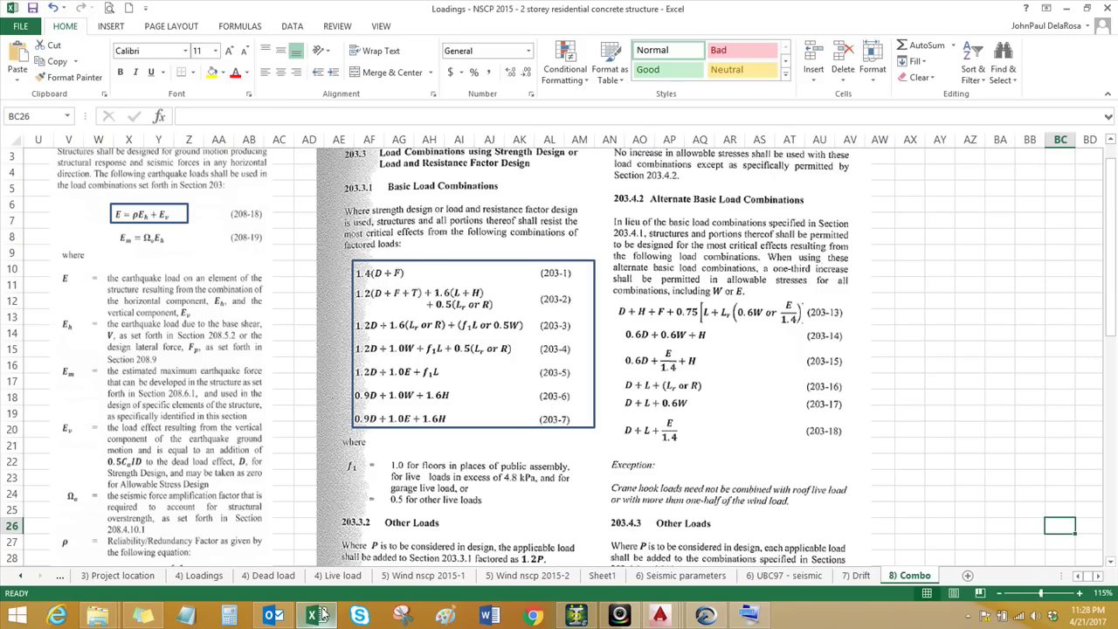
click(199, 575)
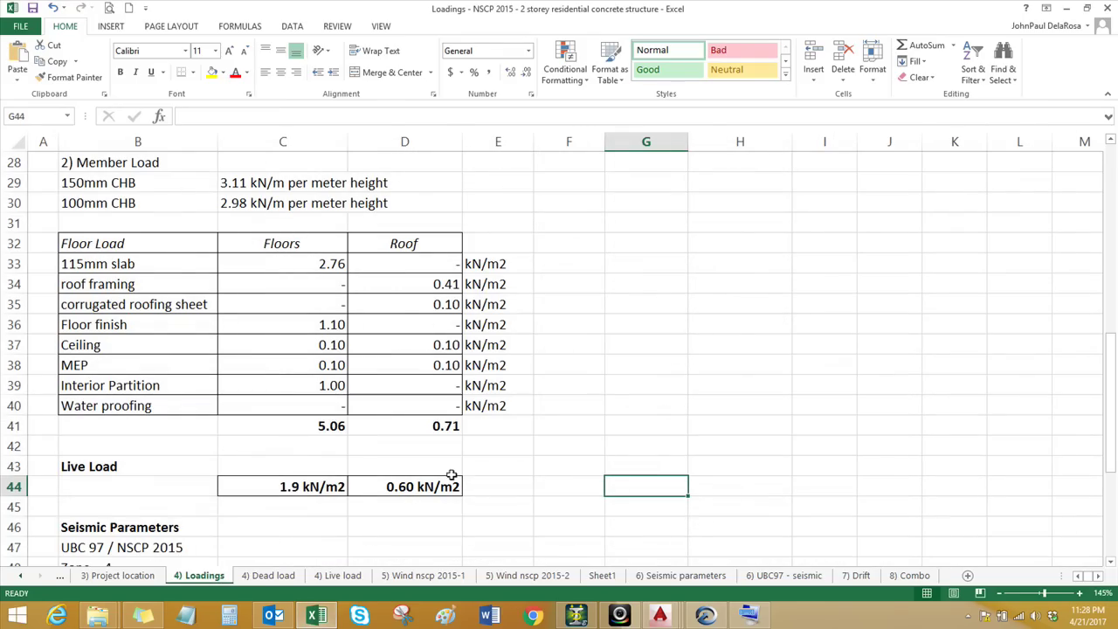
click(302, 429)
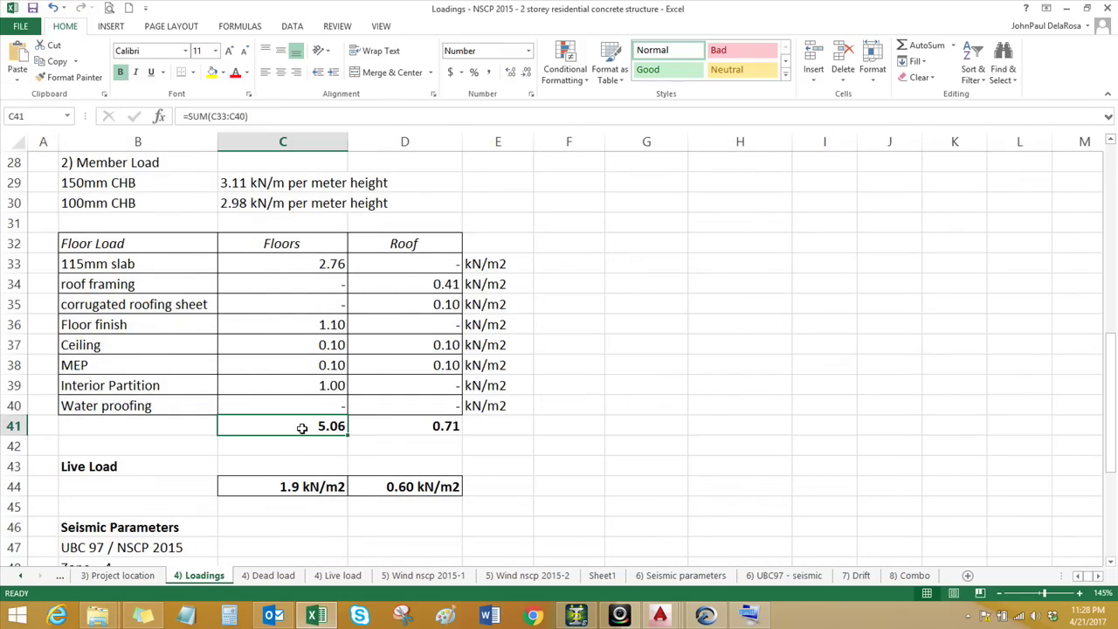
Set the 115mm slab's floor load to 0 to check the total without slab weight, undo it, and check the floor live load
click(300, 265)
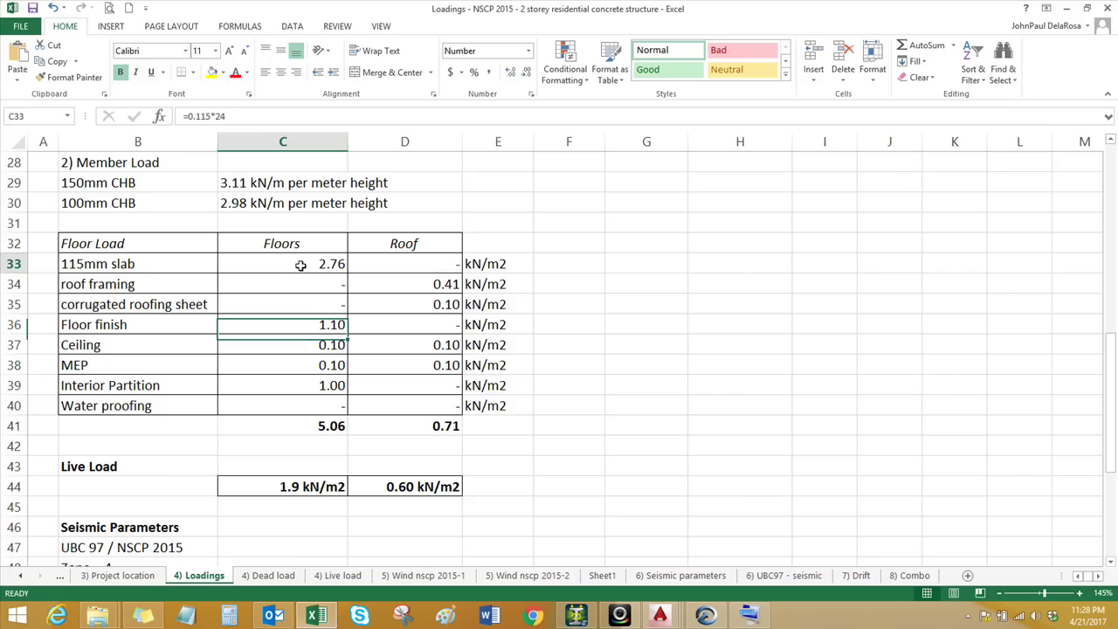
text(0)
key(Return)
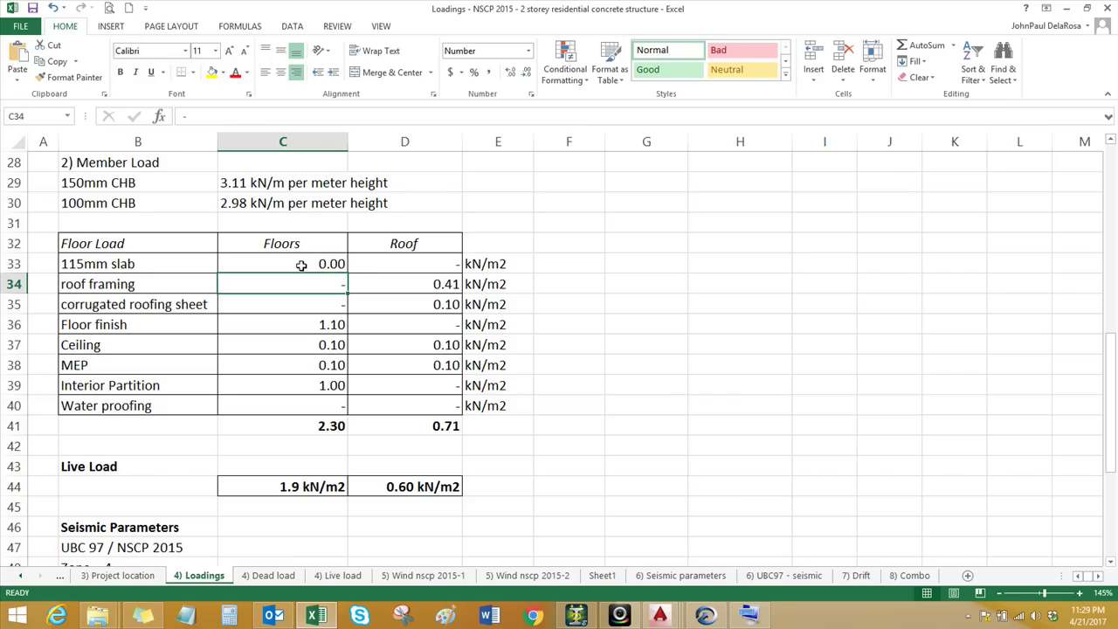
key(ctrl+z)
click(487, 450)
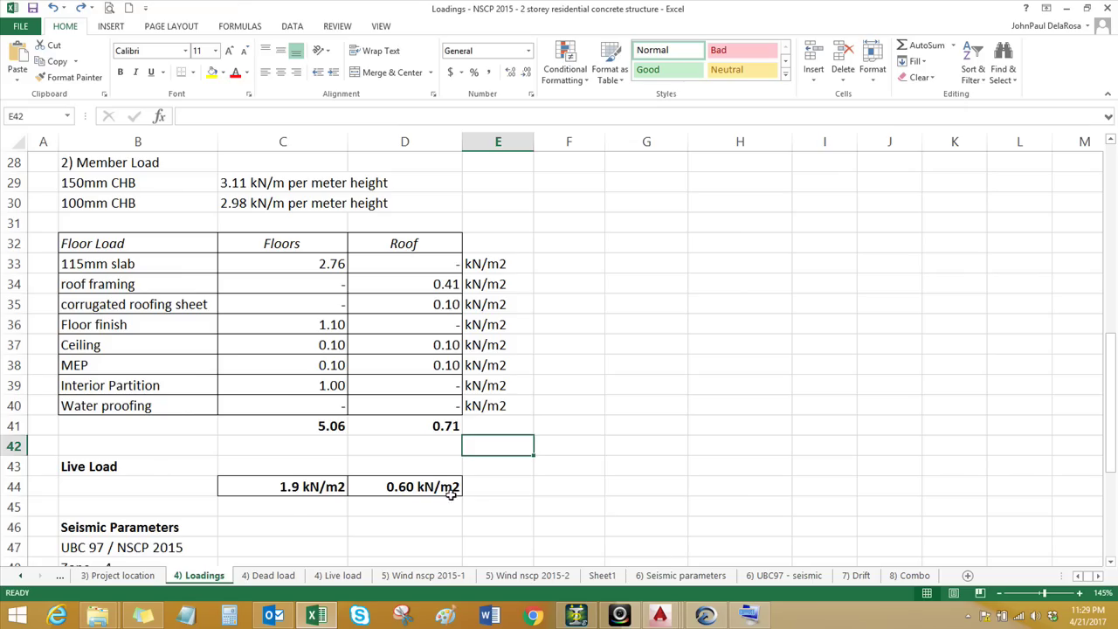
click(296, 492)
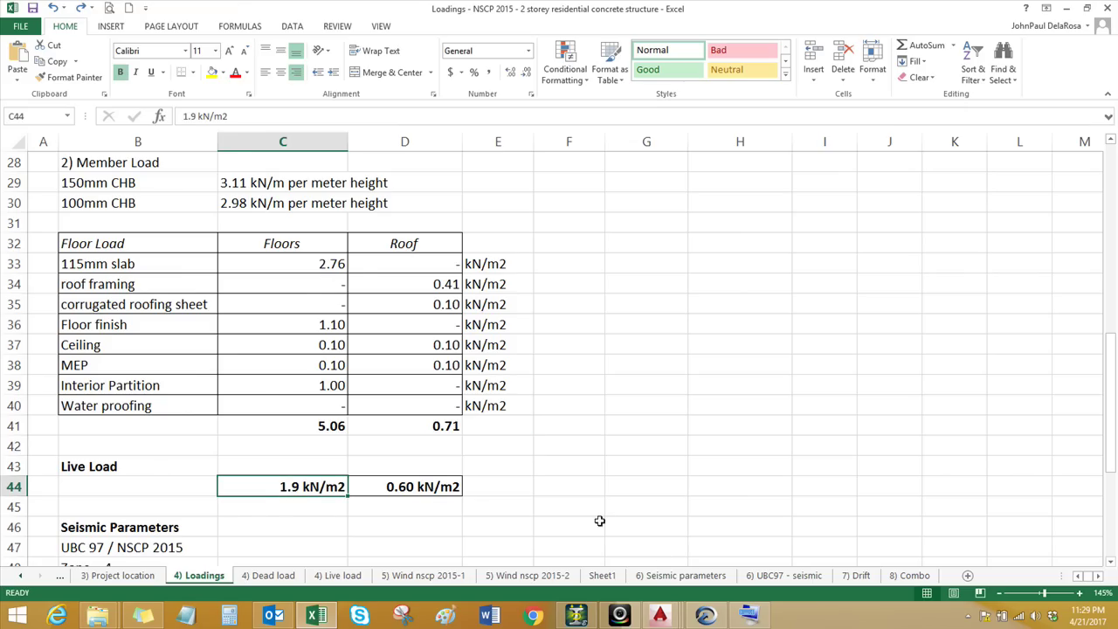
click(335, 263)
text(0)
key(Return)
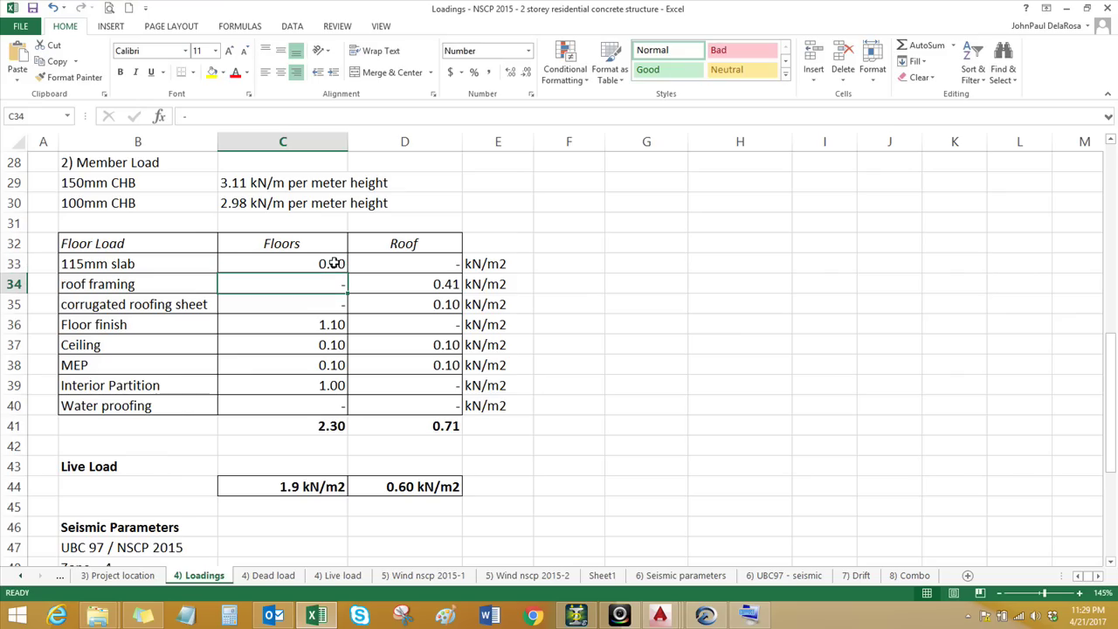
key(ctrl+z)
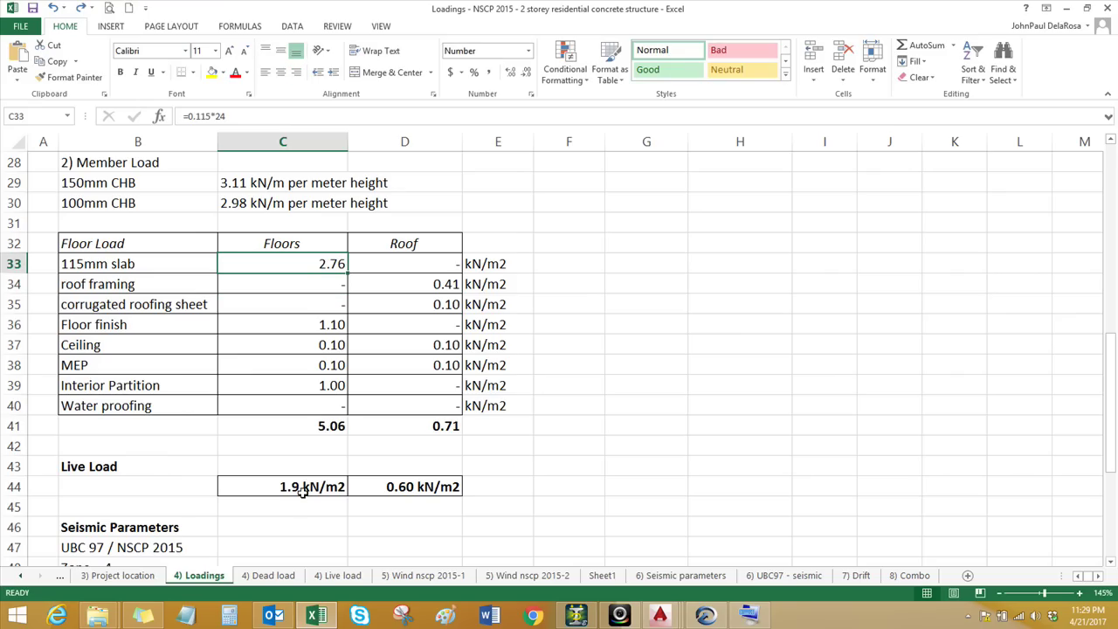
Switch back to STAAD RCDC and give slab S1 an imposed load of 2.3 kN/SqM, live load of 1.9 kN/SqM and thickness of 115 mm
click(705, 616)
text(2.3)
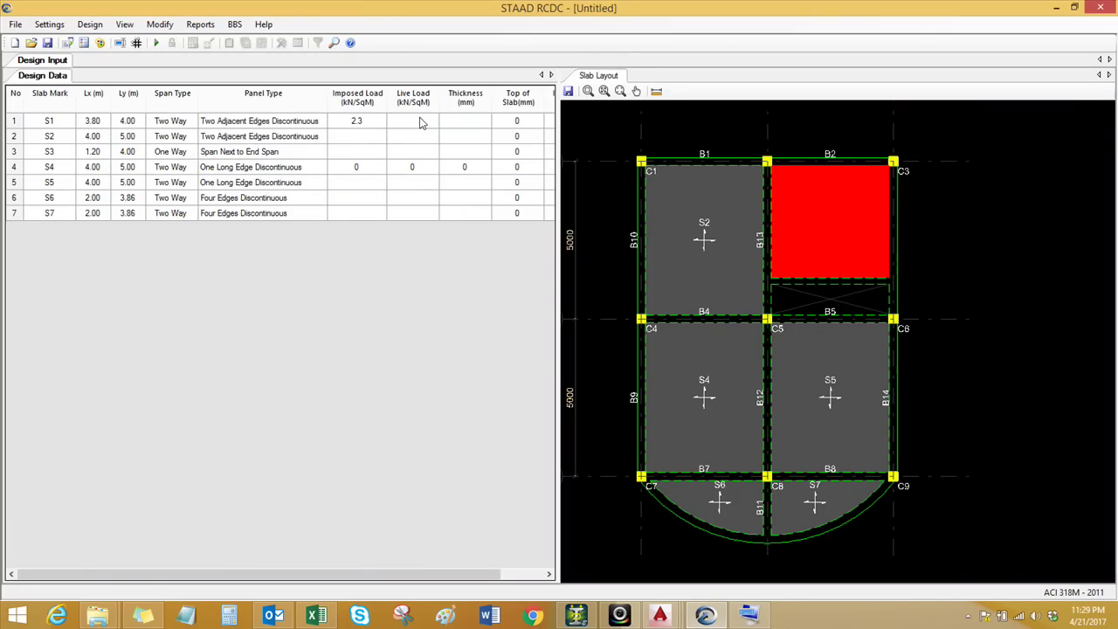
text(1.9)
click(458, 121)
text(115)
click(413, 141)
Copy S1's imposed load, live load and thickness to slabs S2 through S7
drag(363, 120, 466, 120)
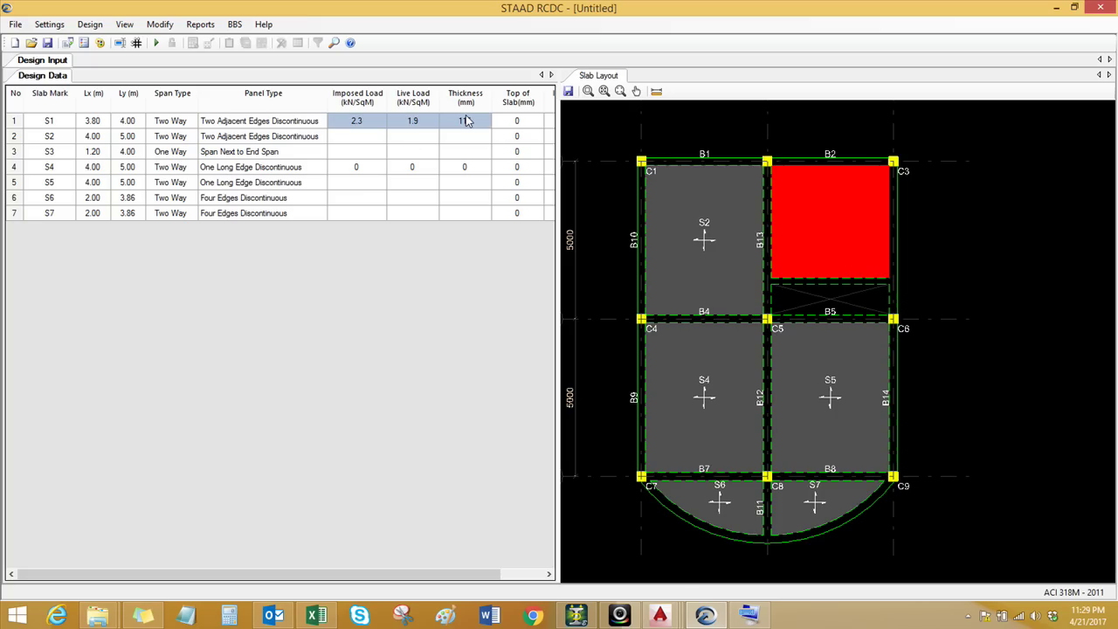
drag(362, 138, 462, 213)
text(2.3	1.9	115 2.3	1.9	115 2.3	1.9	115 2.3	1.9	115 2.3	1.9	115 2.3	1.9	115)
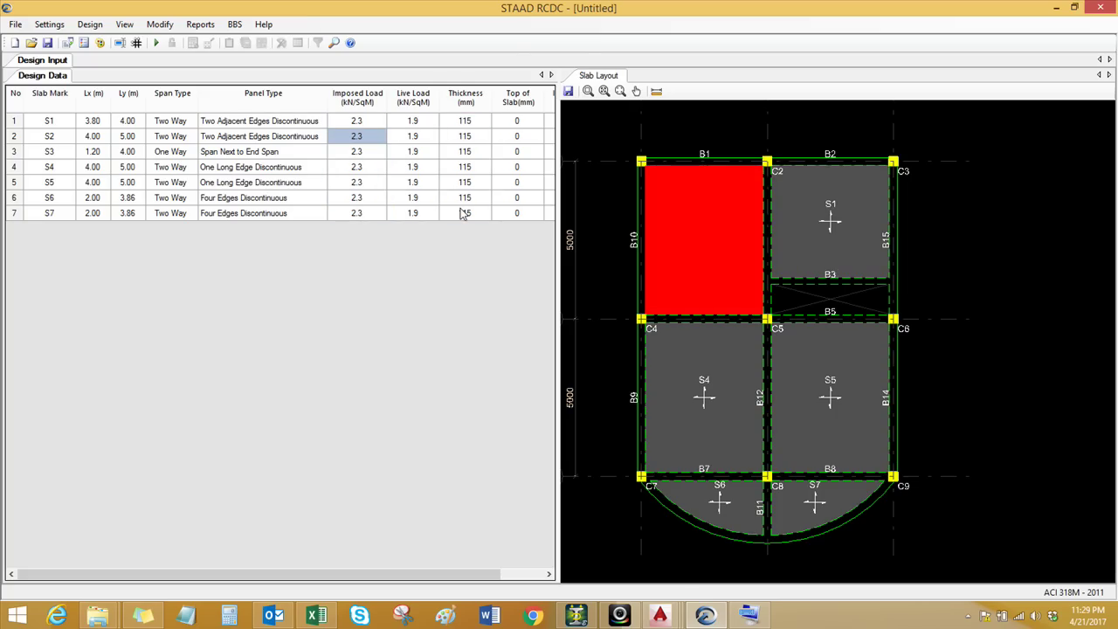
Compute a slab thickness check in the calculator, dividing by 180, and close the calculator
click(229, 616)
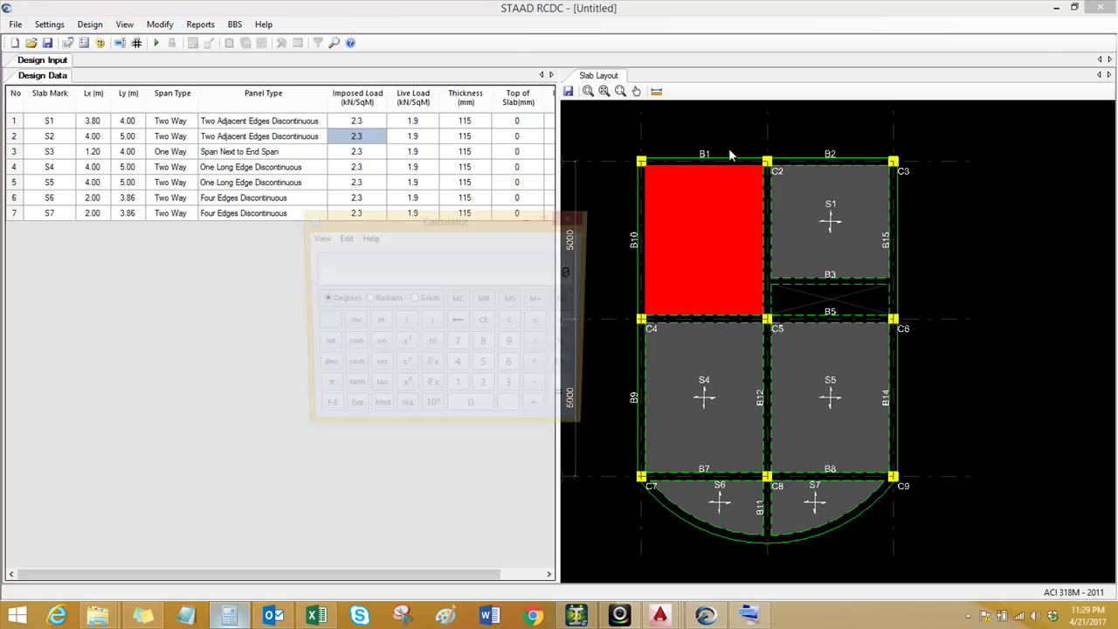
drag(415, 225, 406, 236)
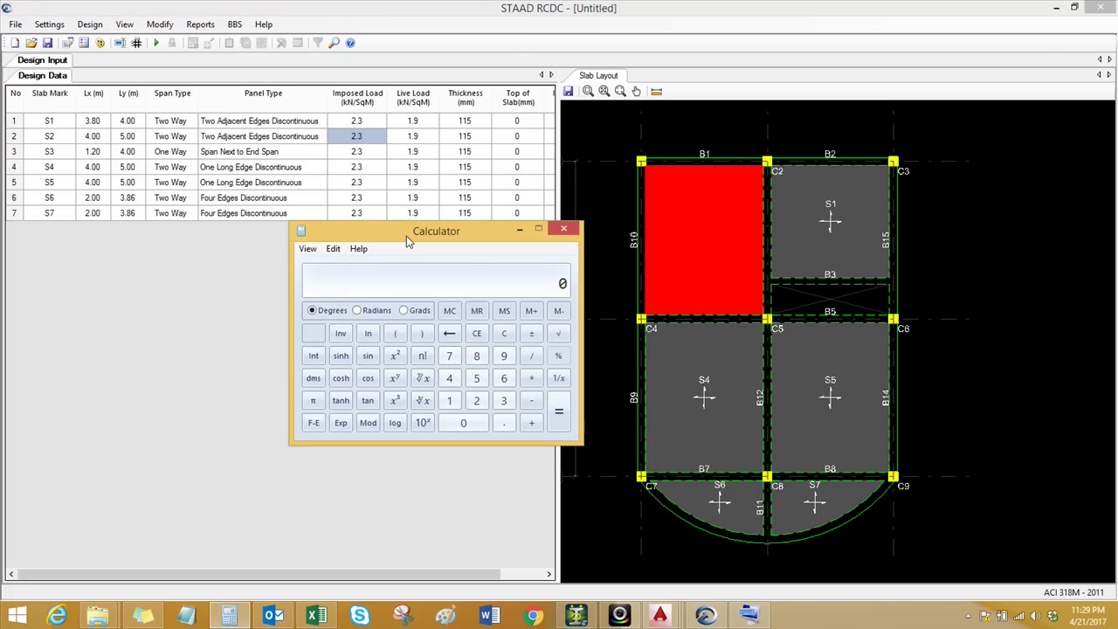
text(4)
key(BackSpace)
text(9)
text(2)
key(Return)
text(/ 180)
key(Return)
click(564, 229)
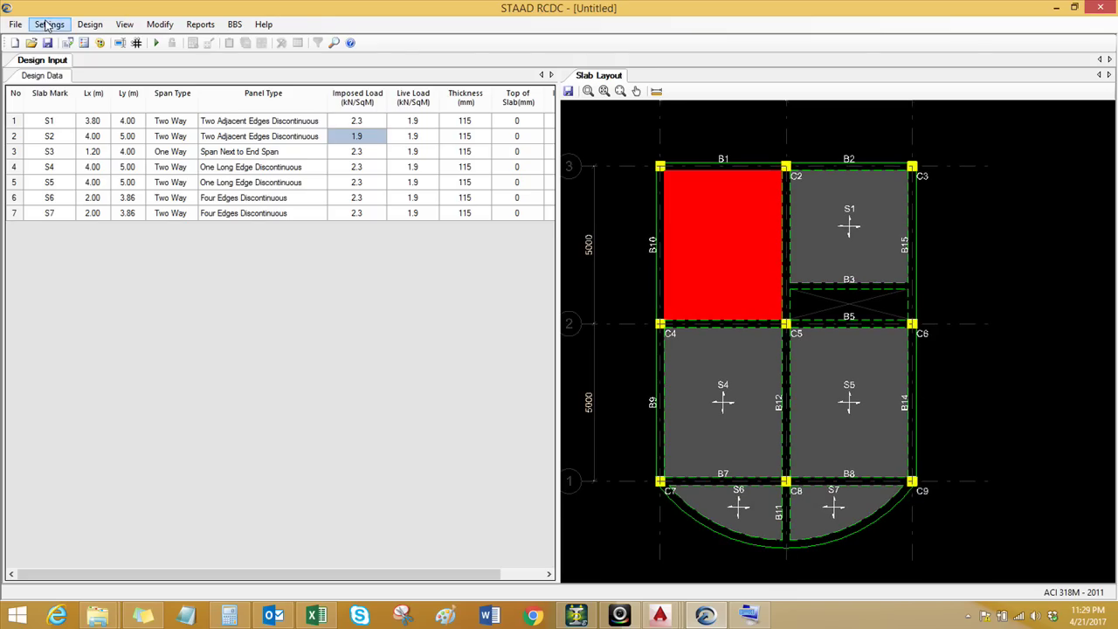
Run the slab design, accepting re-evaluation of the slab continuity
click(90, 24)
click(106, 41)
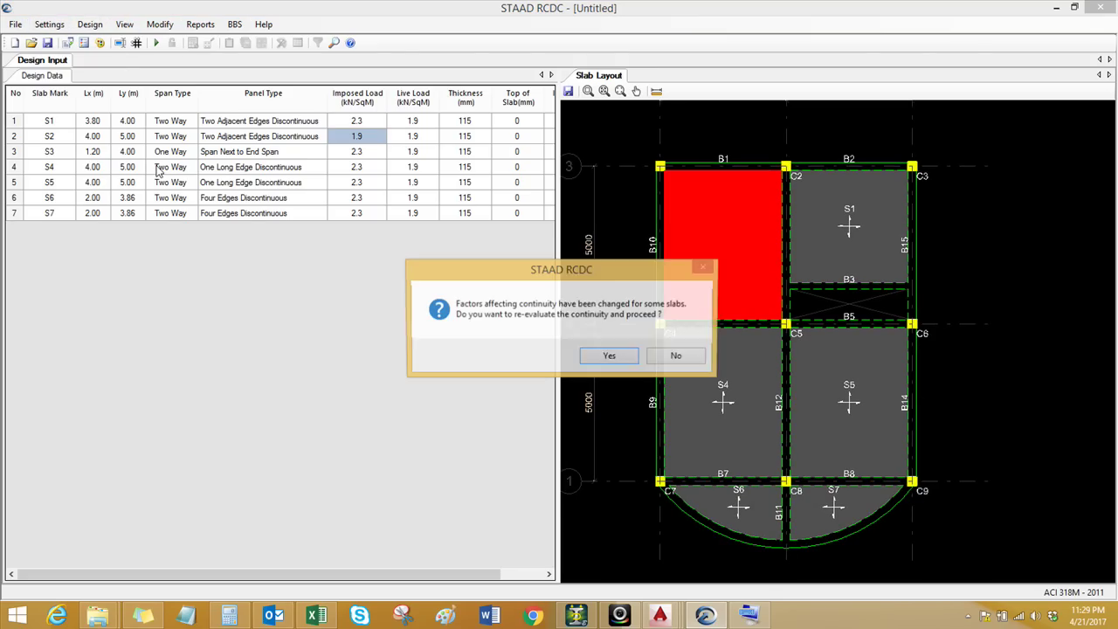
click(610, 356)
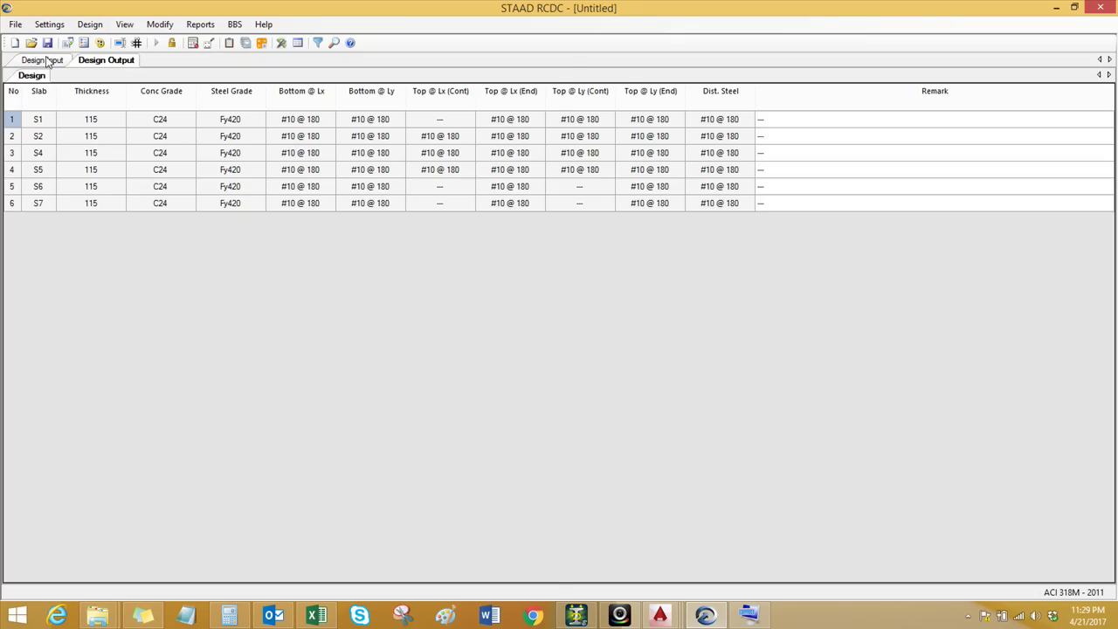
Return to the design input and select slab S4 to examine its panel type and the updated slab layout
click(46, 63)
click(686, 347)
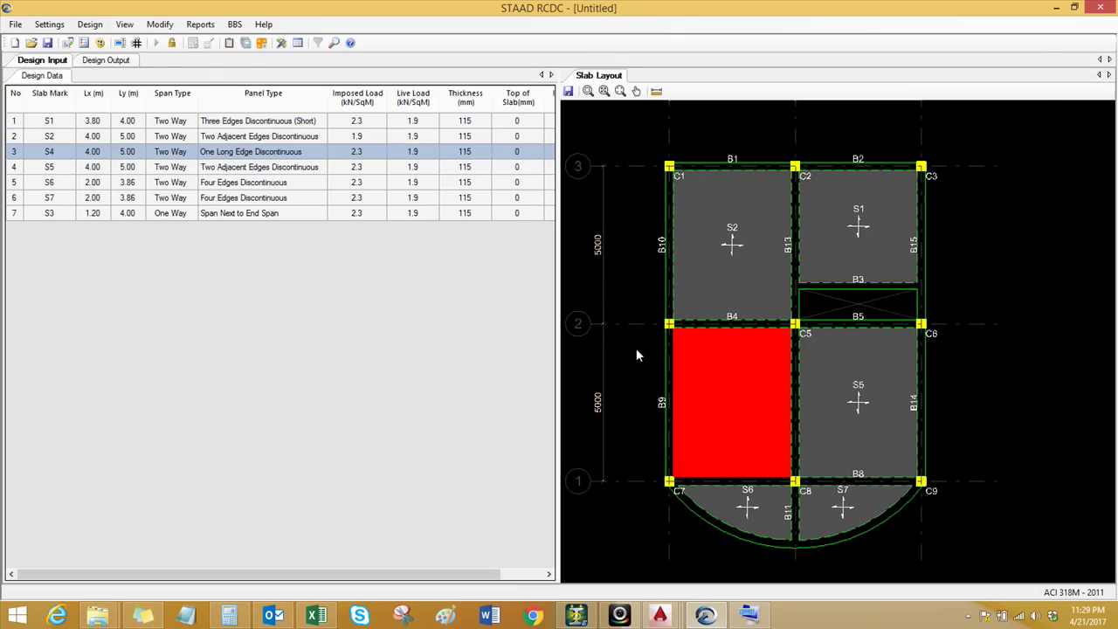
scroll(637, 351, down, 1)
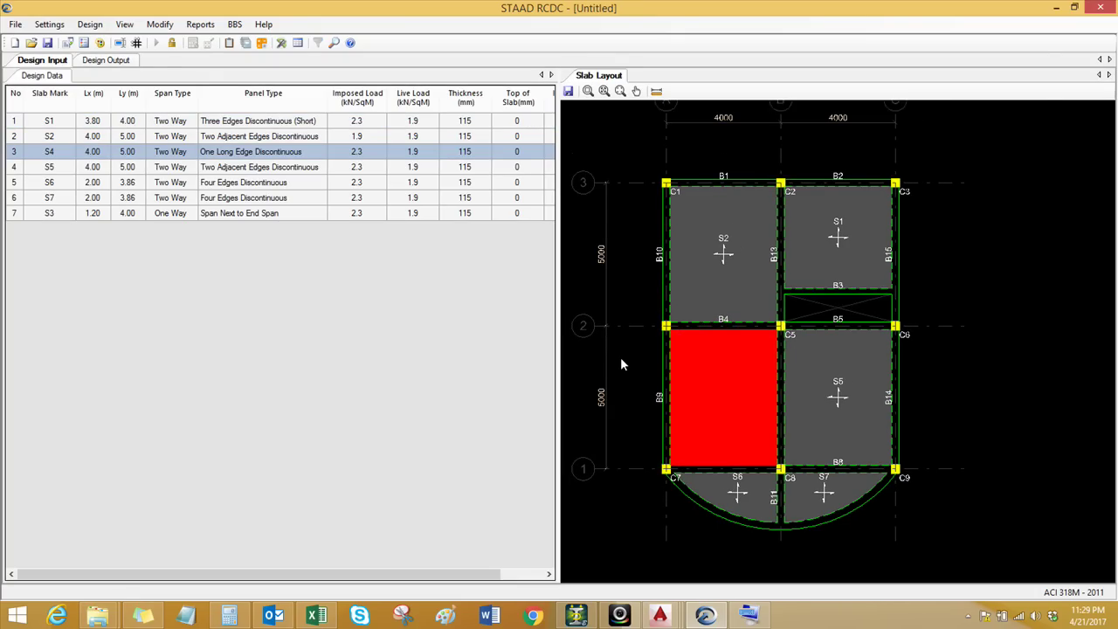
scroll(622, 364, down, 1)
scroll(617, 365, down, 1)
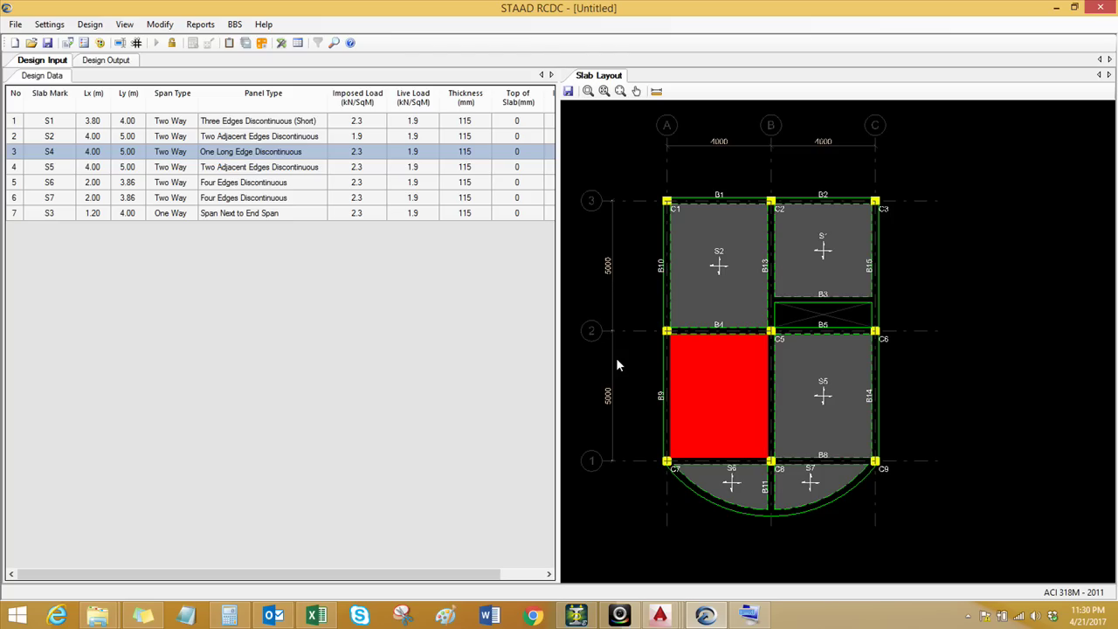
scroll(615, 361, up, 1)
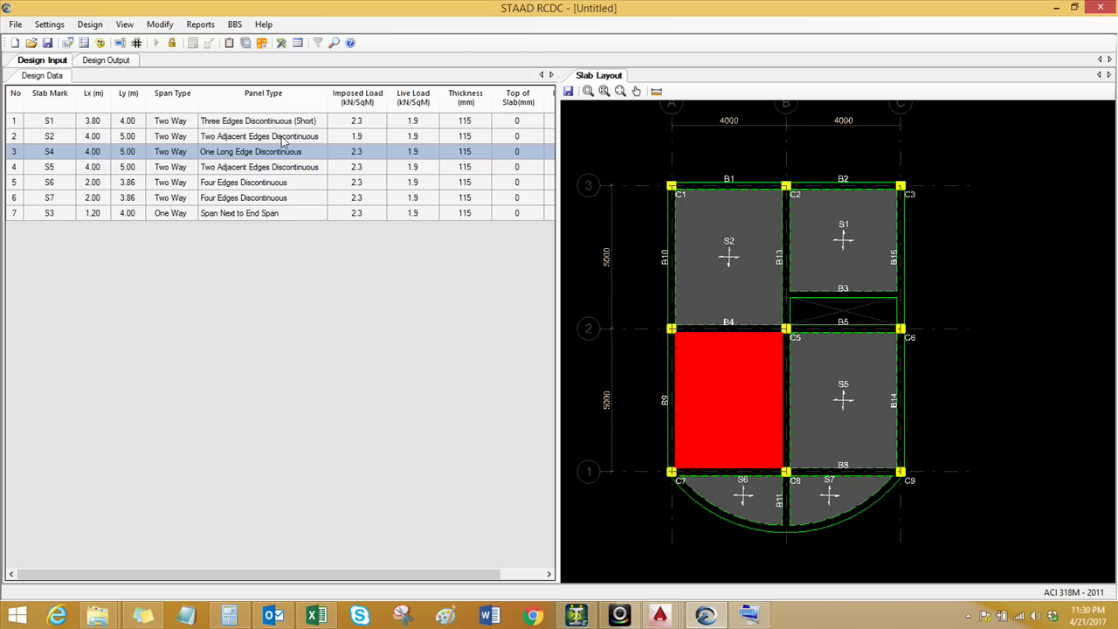
Generate the in-plan detailing and examine the top reinforcement layout
click(205, 31)
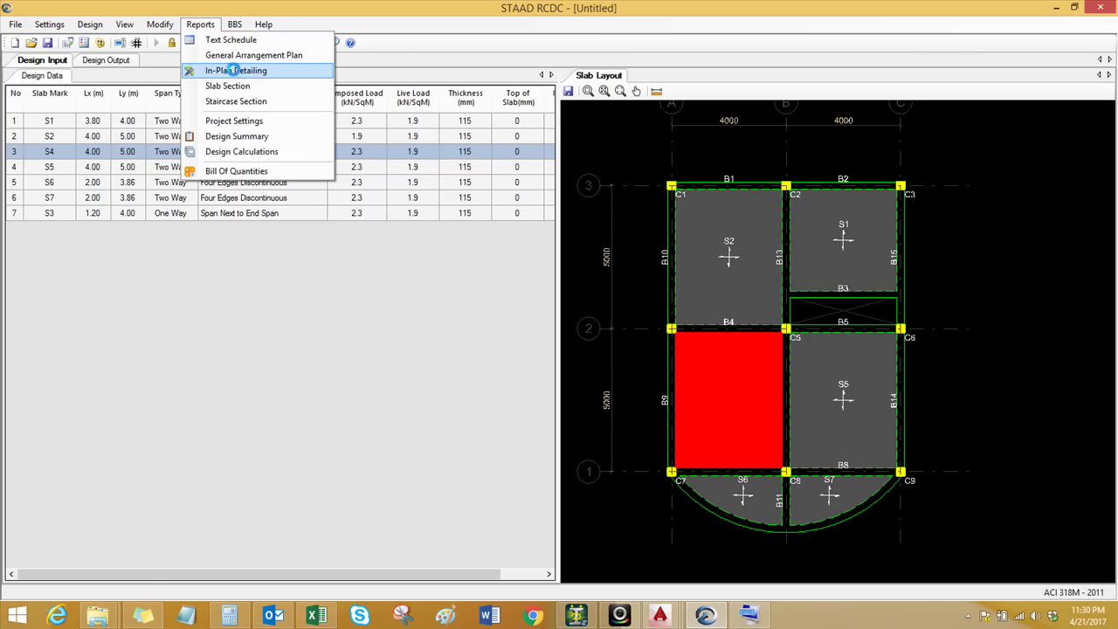
click(225, 71)
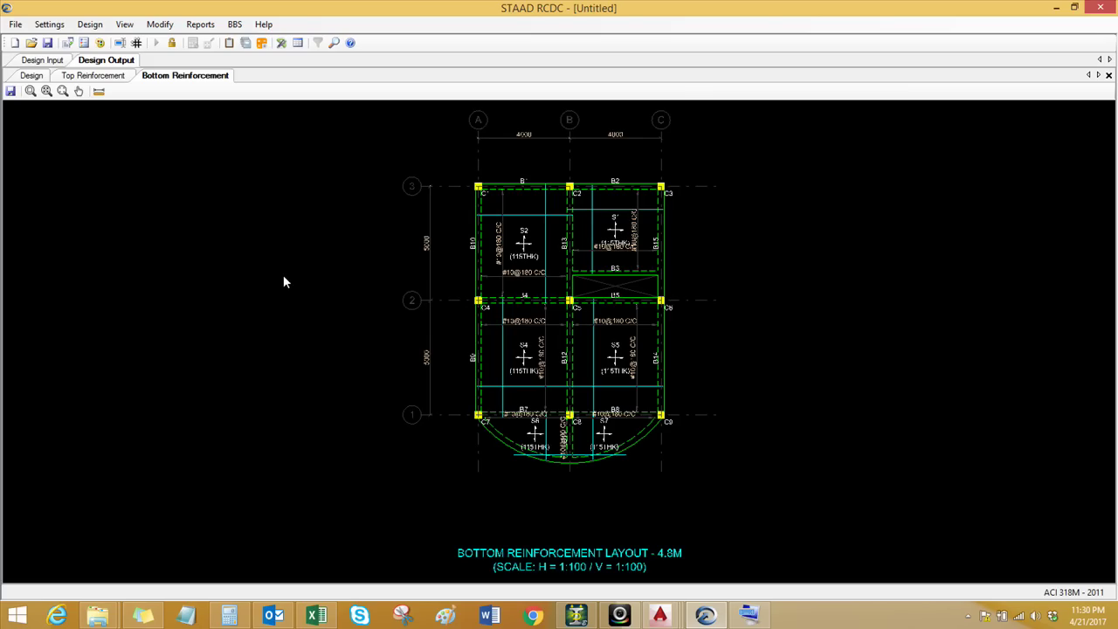
click(92, 75)
scroll(527, 317, up, 1)
scroll(527, 317, up, 1)
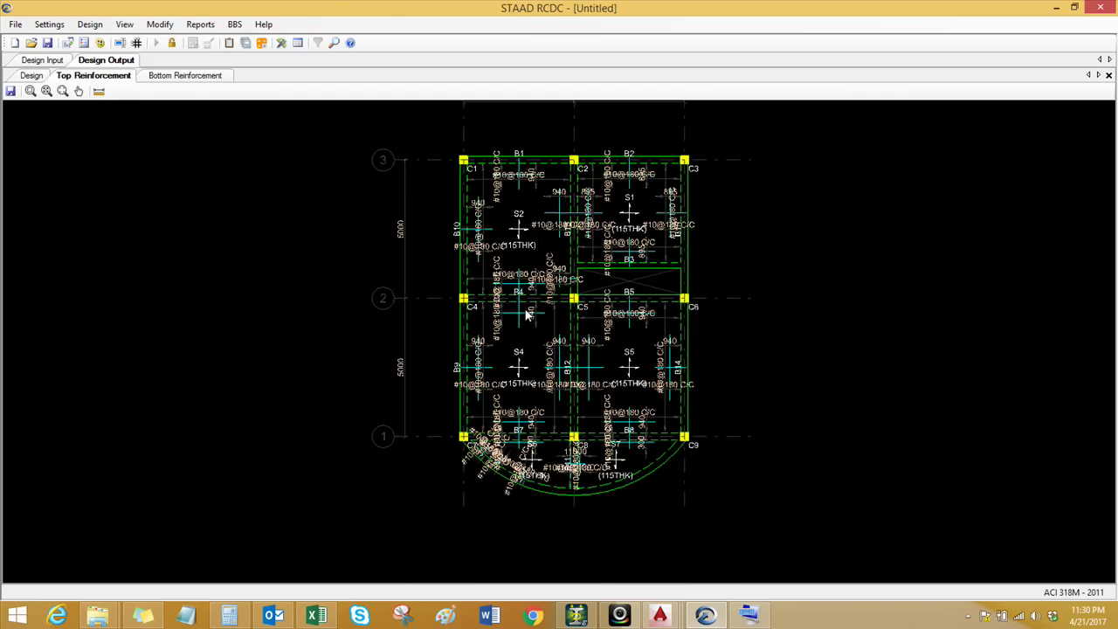
Save the project as SLAB DESIGN in the "staad model - concrete frame" folder
click(47, 42)
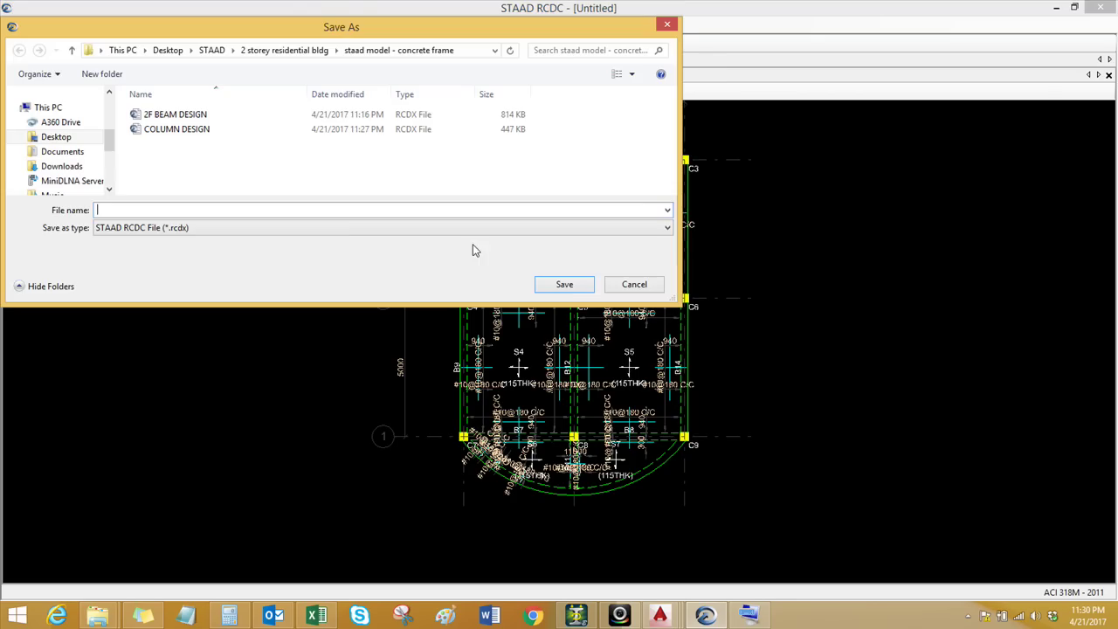
text(SLAB DESIGN)
click(549, 284)
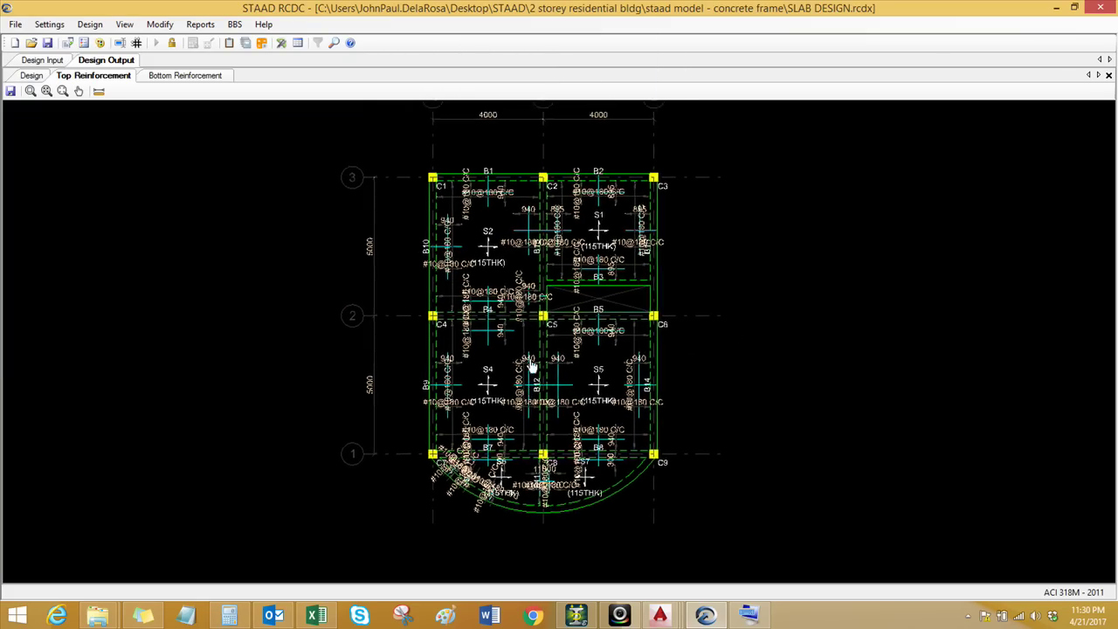
Export the bottom reinforcement layout as the DXF file BOT SLAB in the RCDC DGWS folder under STAAD
click(161, 77)
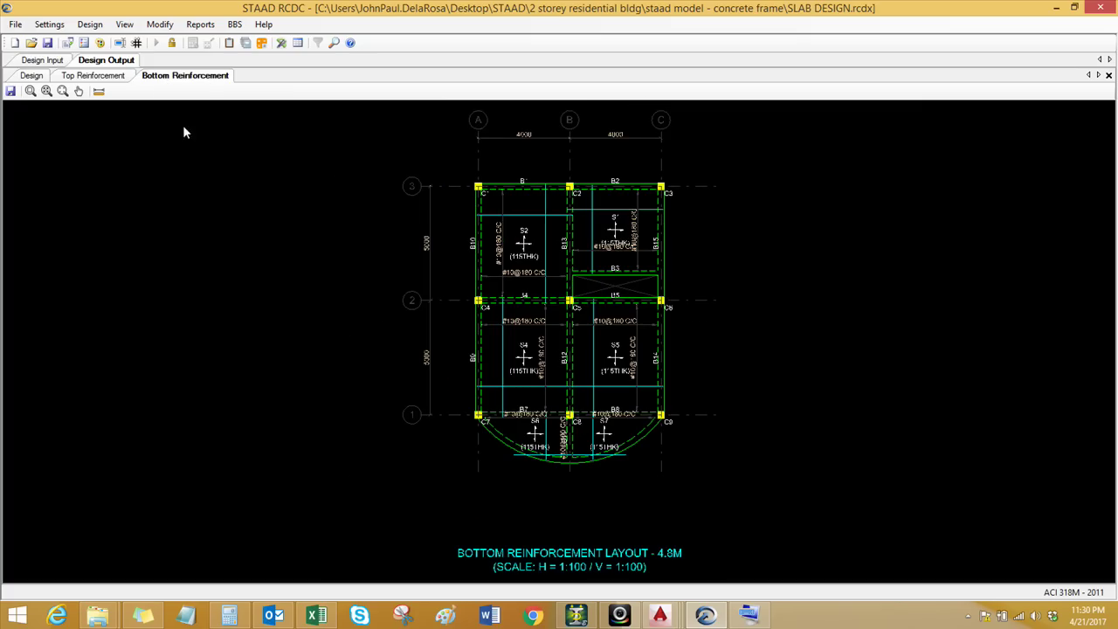
click(10, 91)
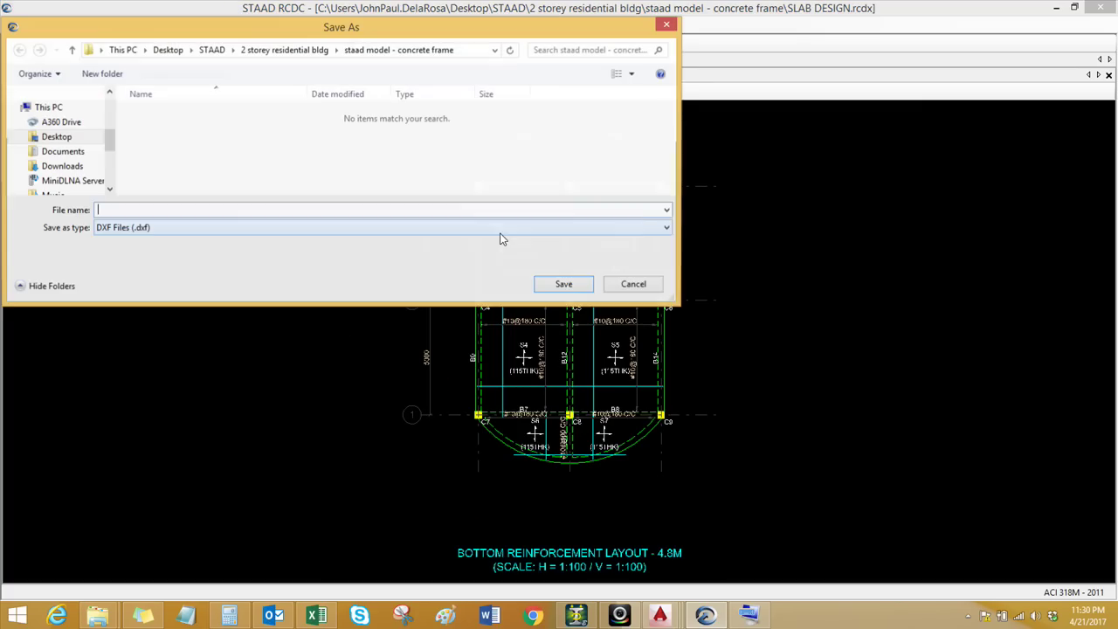
click(213, 49)
double_click(174, 142)
click(148, 212)
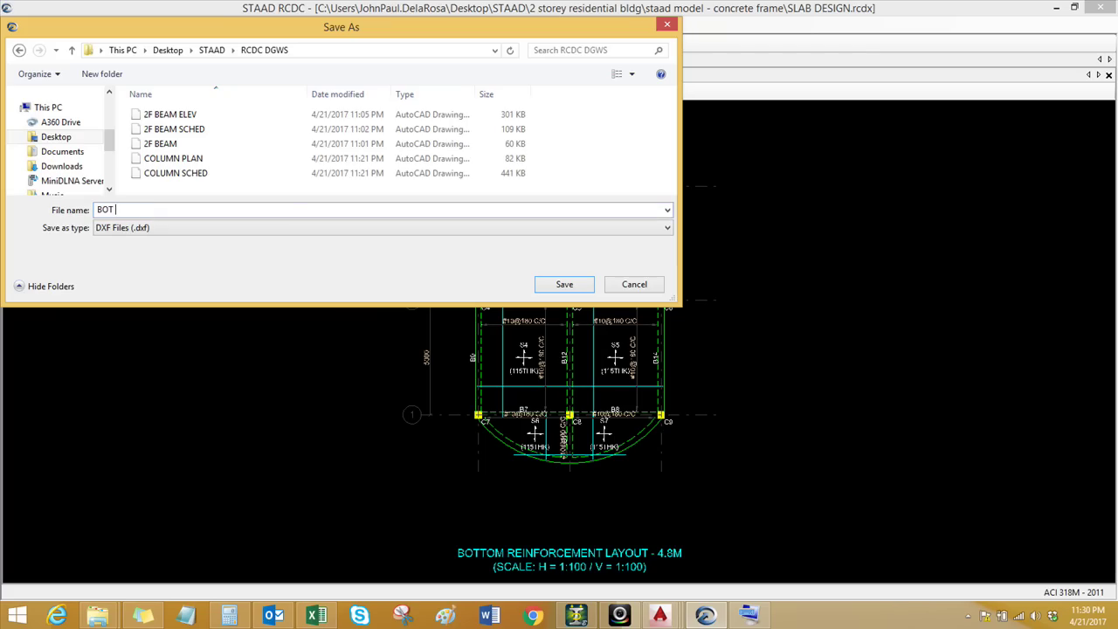
click(543, 289)
Export the top reinforcement layout as the DXF file TOP SLAB in the RCDC DGWS folder
click(95, 75)
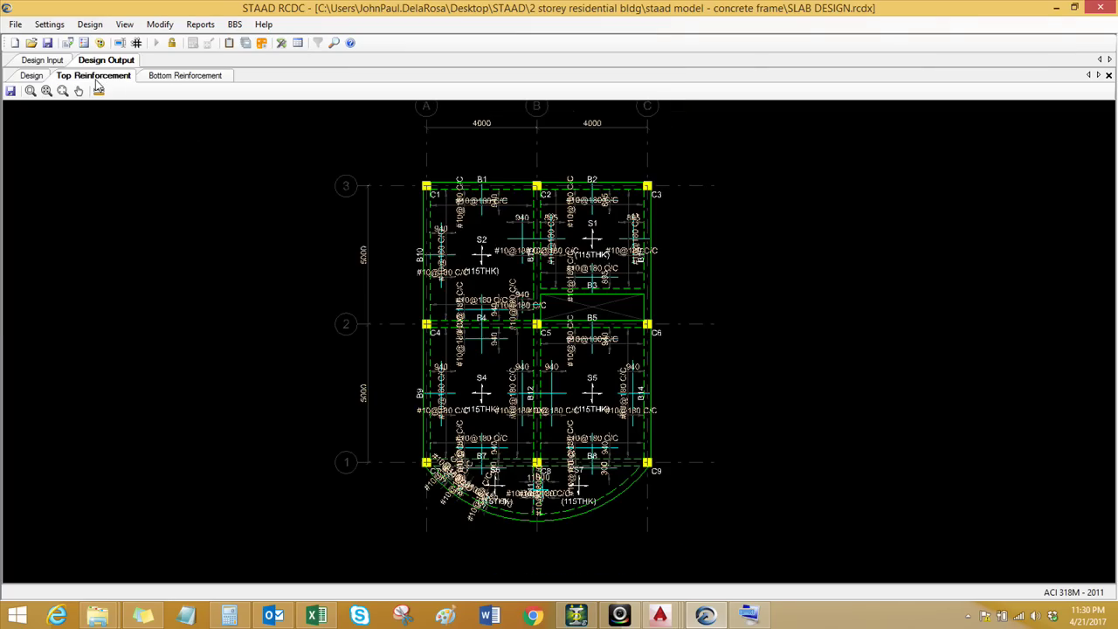
click(11, 90)
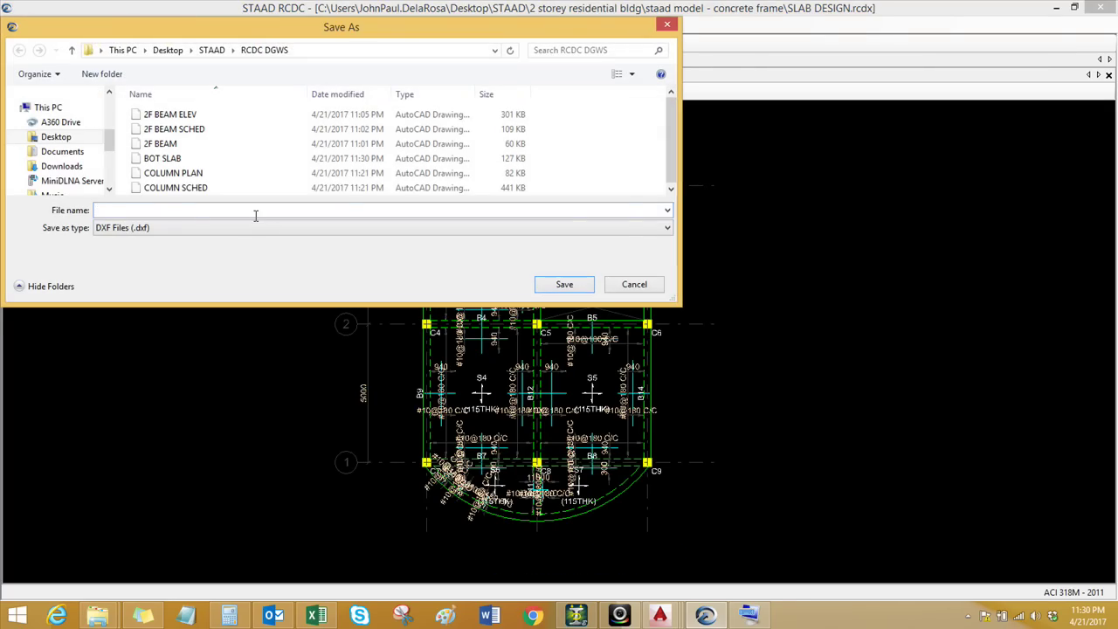
click(564, 284)
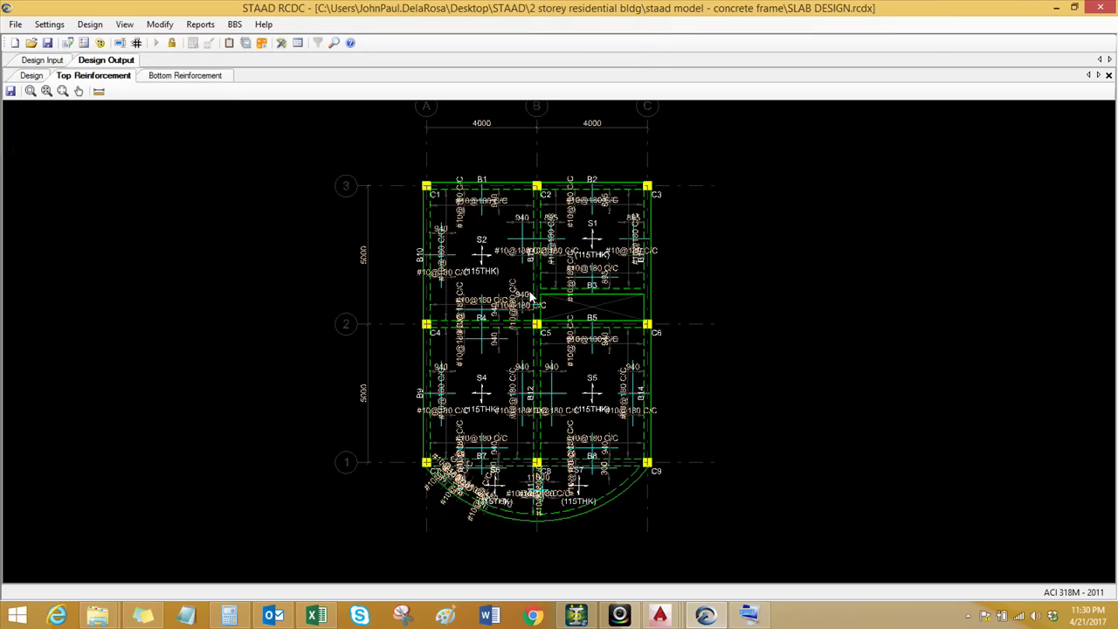
Switch to AutoCAD and close COLUMN SCHED.dxf and the next open exported drawing without saving changes
click(659, 616)
click(670, 540)
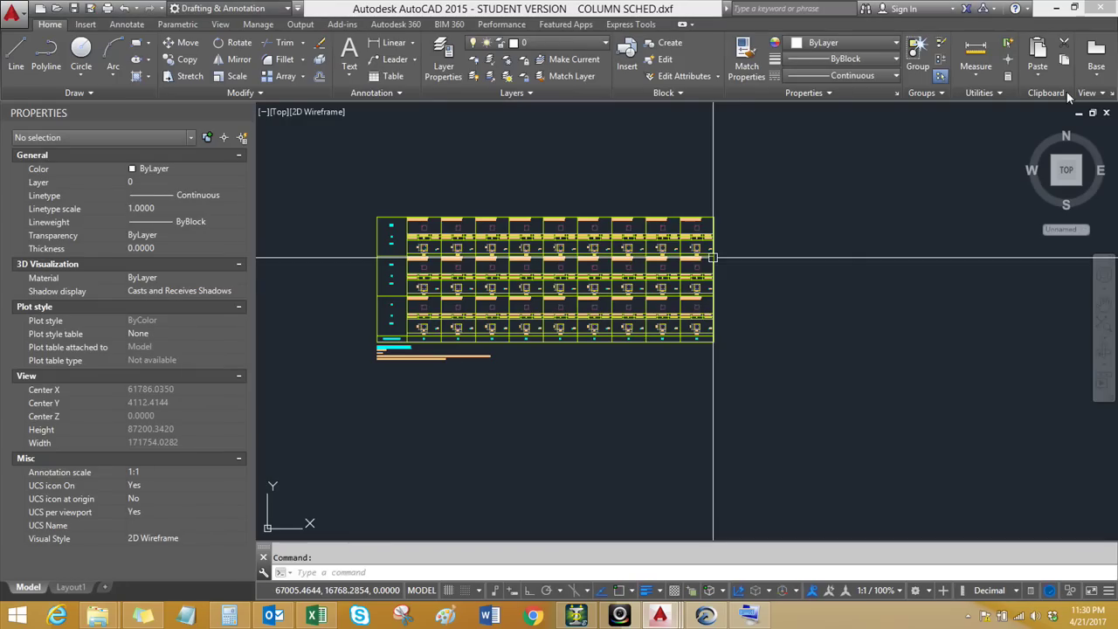
click(611, 339)
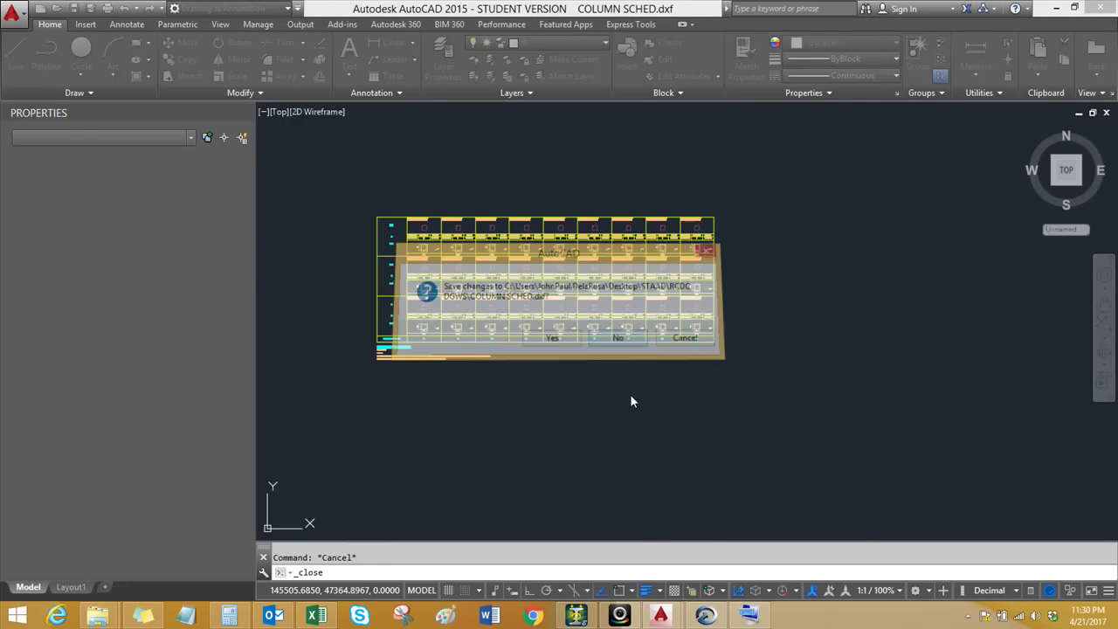
click(1106, 114)
click(611, 339)
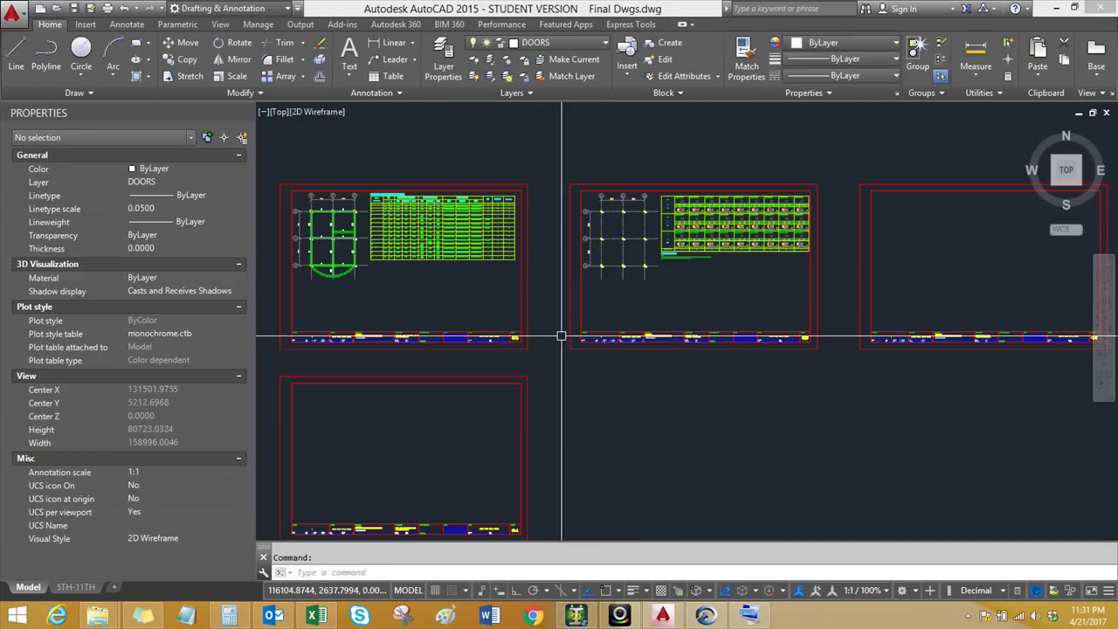
Open the DXF drawings BOT SLAB and TOP SLAB together from the RCDC DGWS folder
scroll(561, 336, down, 3)
scroll(384, 248, up, 3)
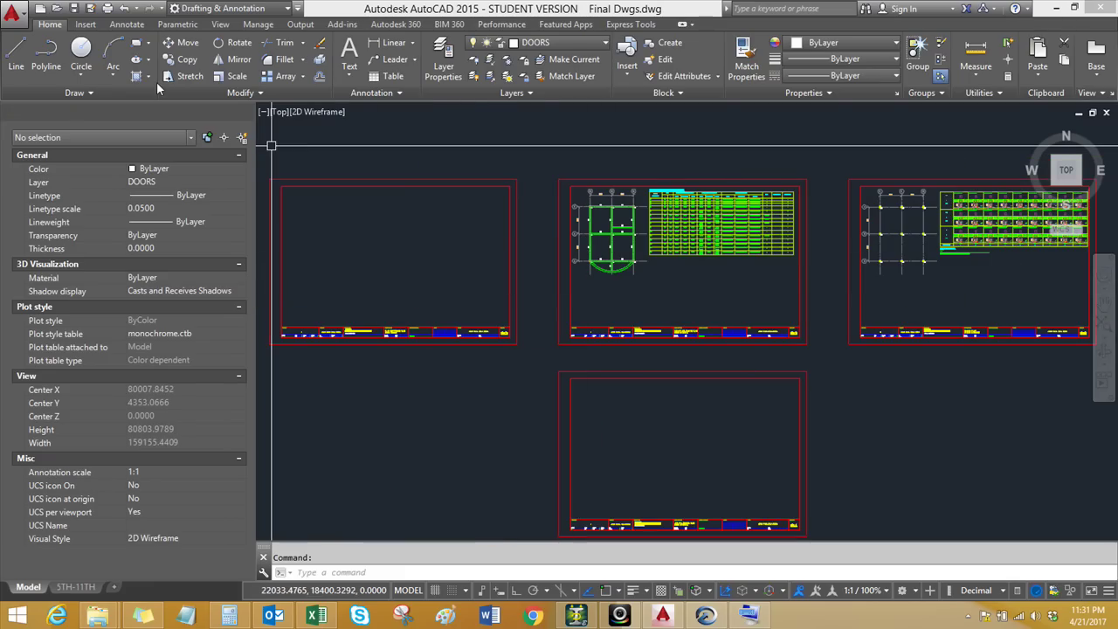
click(56, 8)
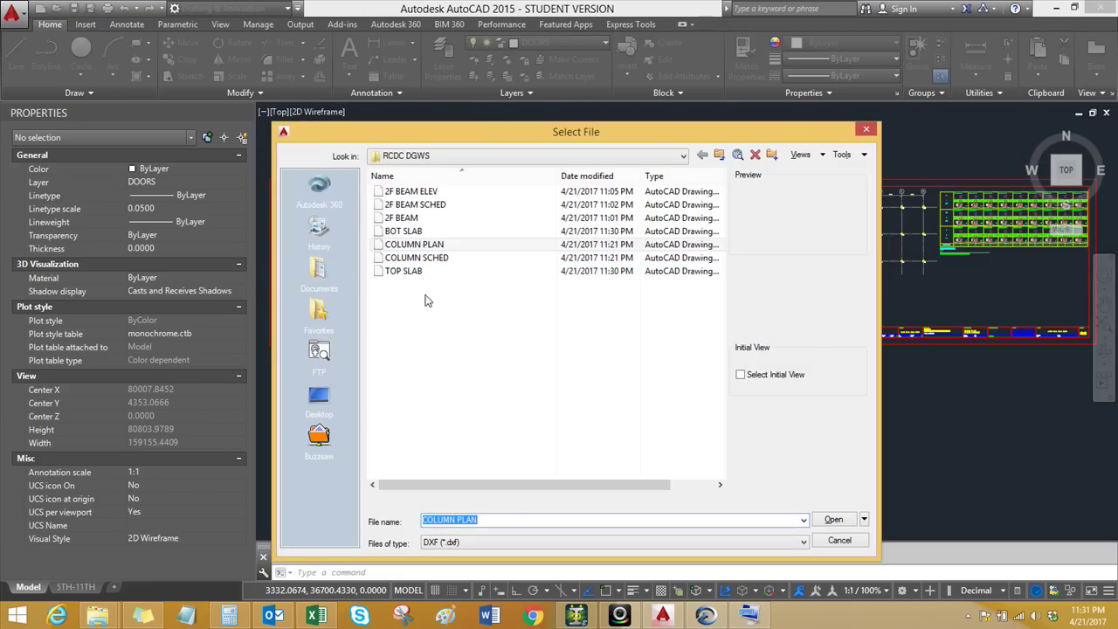
click(420, 232)
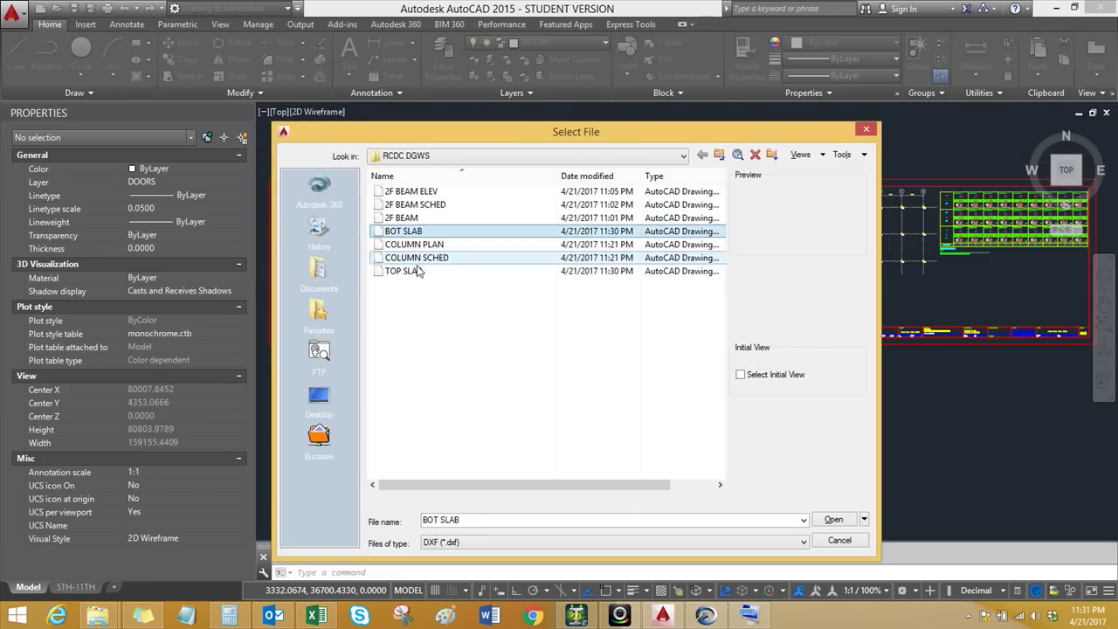
ctrl+click(409, 272)
click(835, 520)
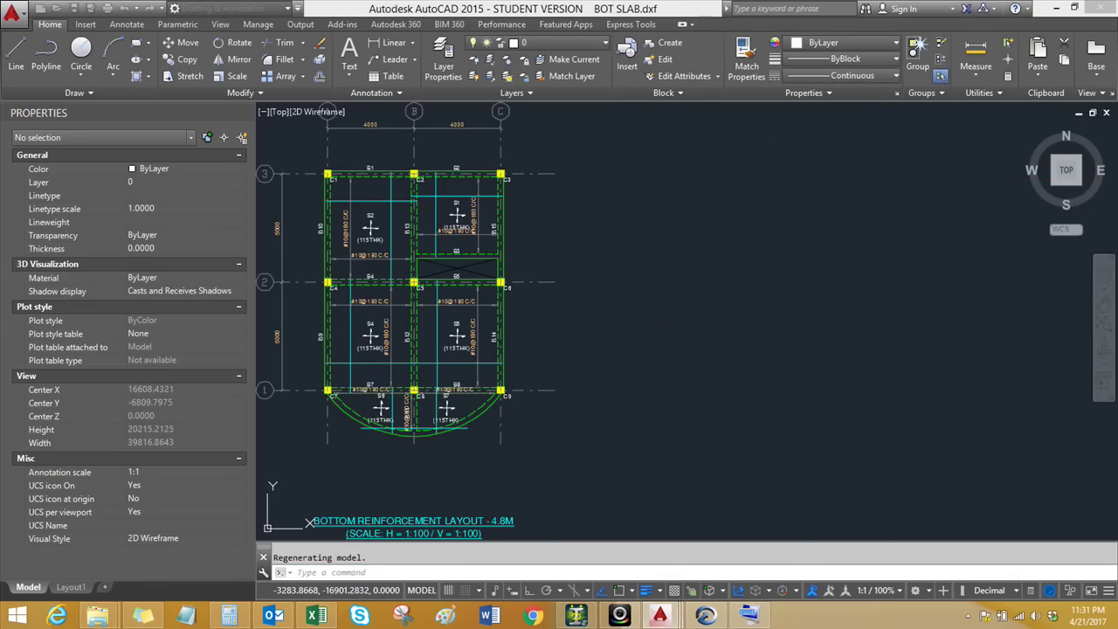
Copy the entire bottom reinforcement layout, including its title, from BOT SLAB.dxf with a base point
scroll(488, 301, up, 4)
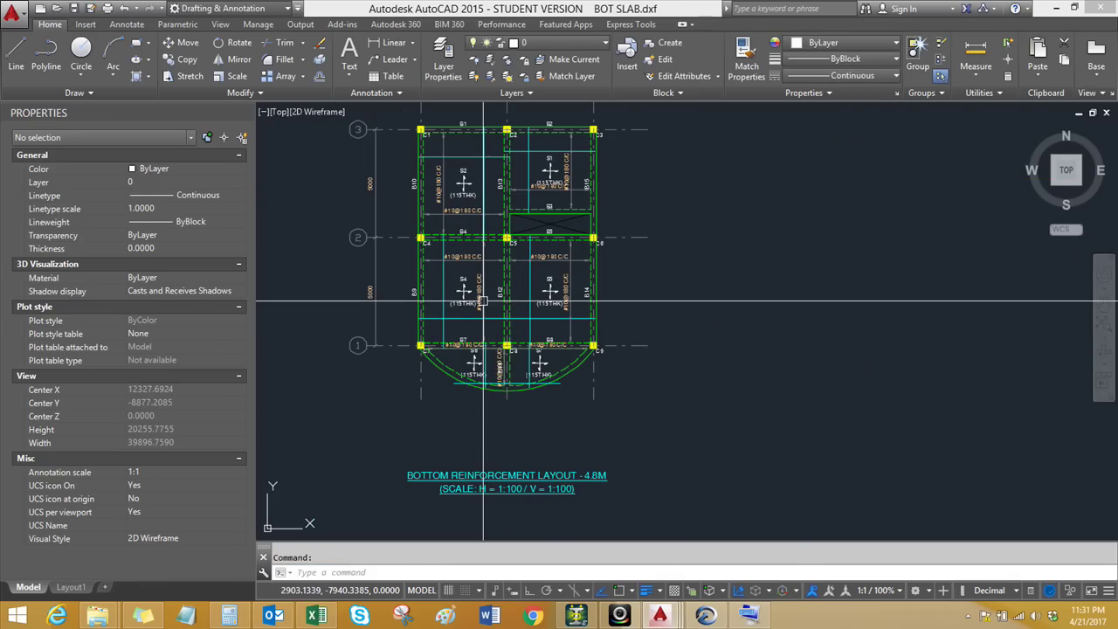
click(379, 128)
click(605, 448)
key(ctrl+shift+c)
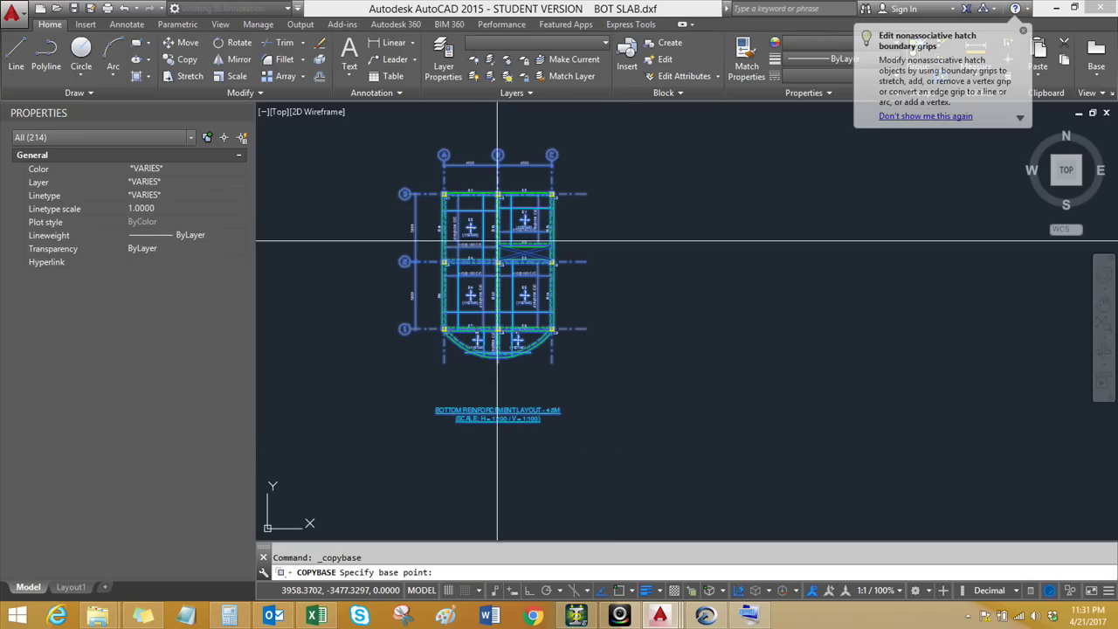
key(Escape)
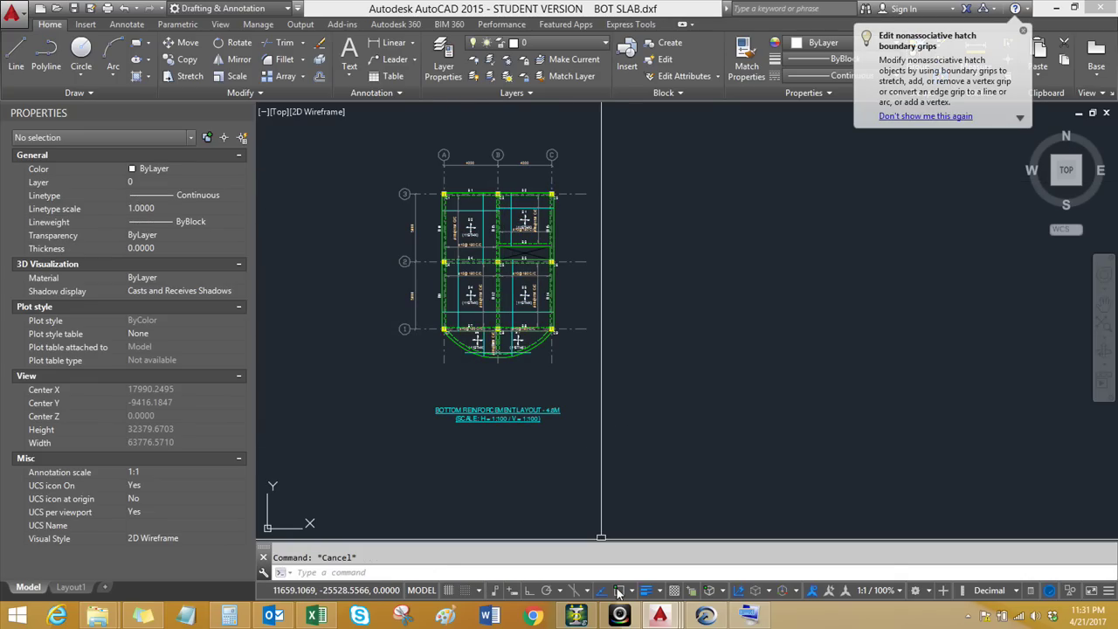
Paste the bottom reinforcement layout into the upper-left area of the empty slab reinforcing sheet S2 in Final Dwgs.dwg
mouse_move(660, 616)
click(553, 542)
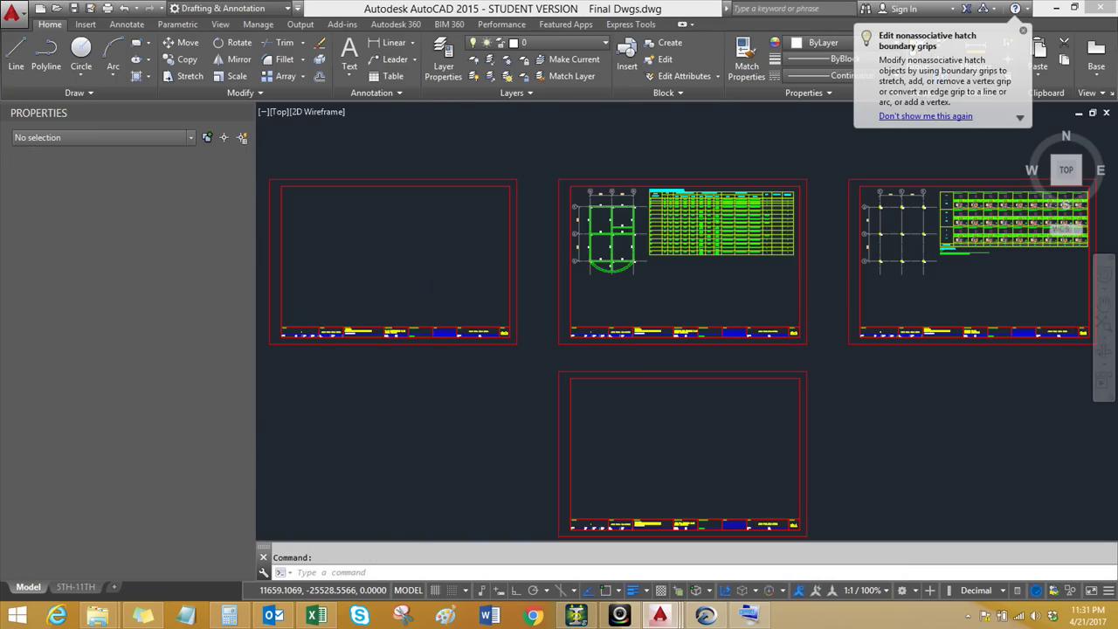
middle_drag(375, 262, 549, 311)
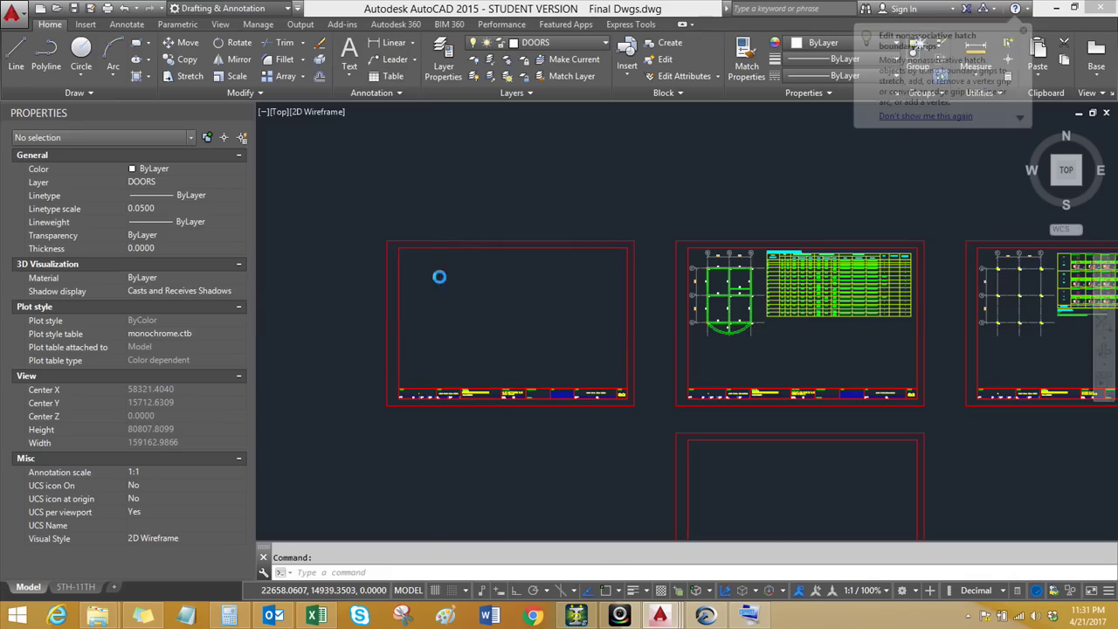
key(ctrl+v)
scroll(426, 269, up, 4)
click(407, 259)
middle_drag(375, 242, 370, 224)
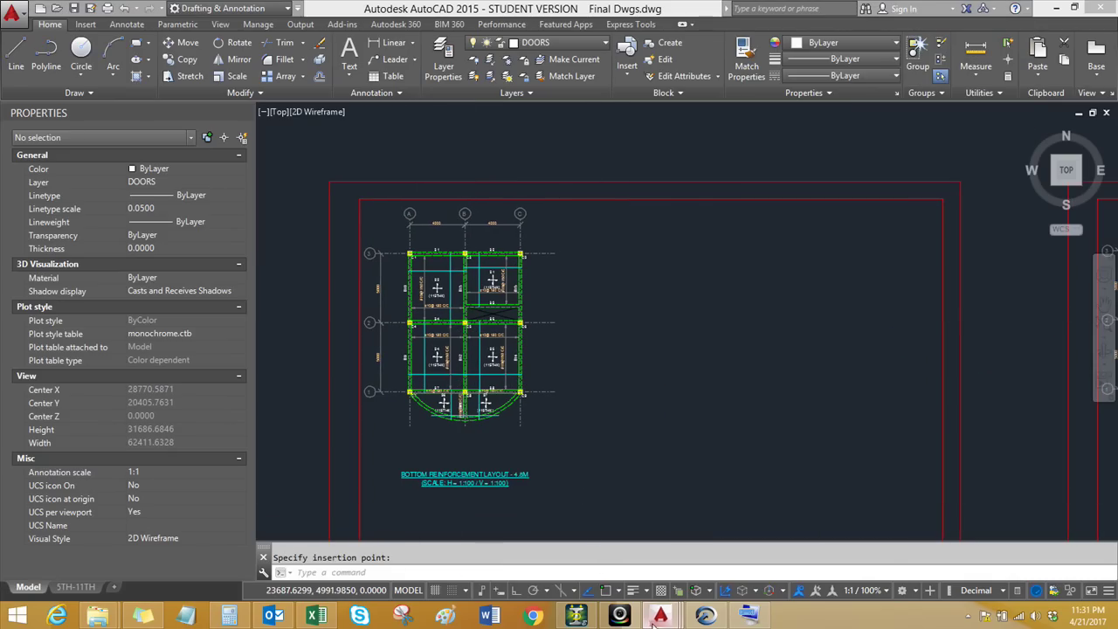
Copy the entire top reinforcement layout, including its title, from TOP SLAB.dxf with a base point
mouse_move(654, 618)
click(657, 525)
click(344, 137)
click(601, 506)
key(ctrl+shift+c)
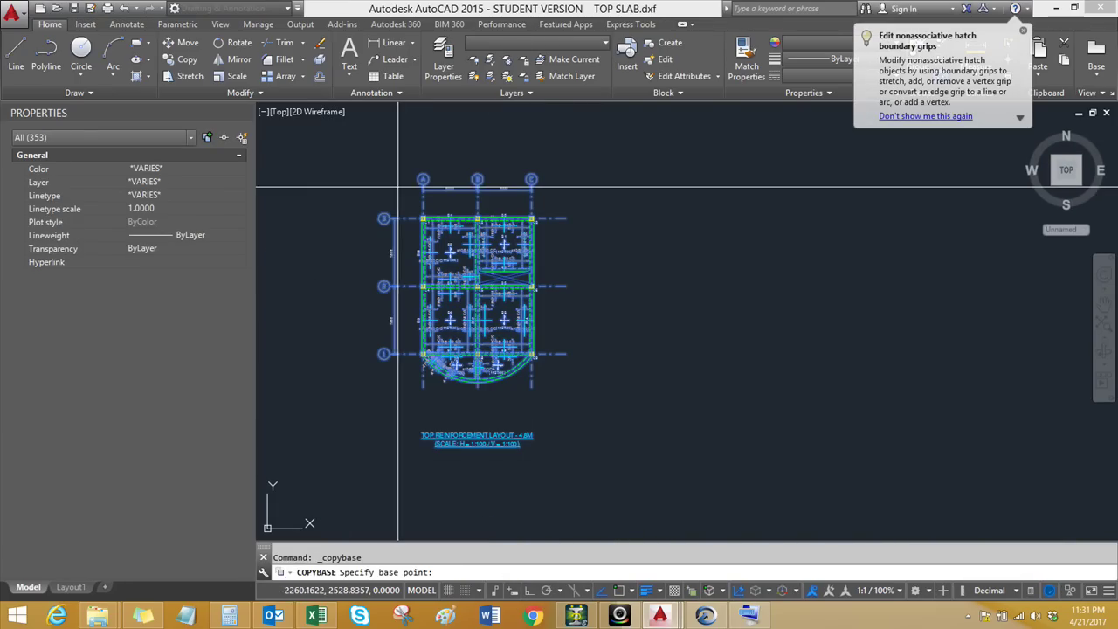
key(Escape)
Paste the top reinforcement layout as a block beside the bottom layout on the slab sheet in Final Dwgs.dwg
mouse_move(661, 615)
click(546, 552)
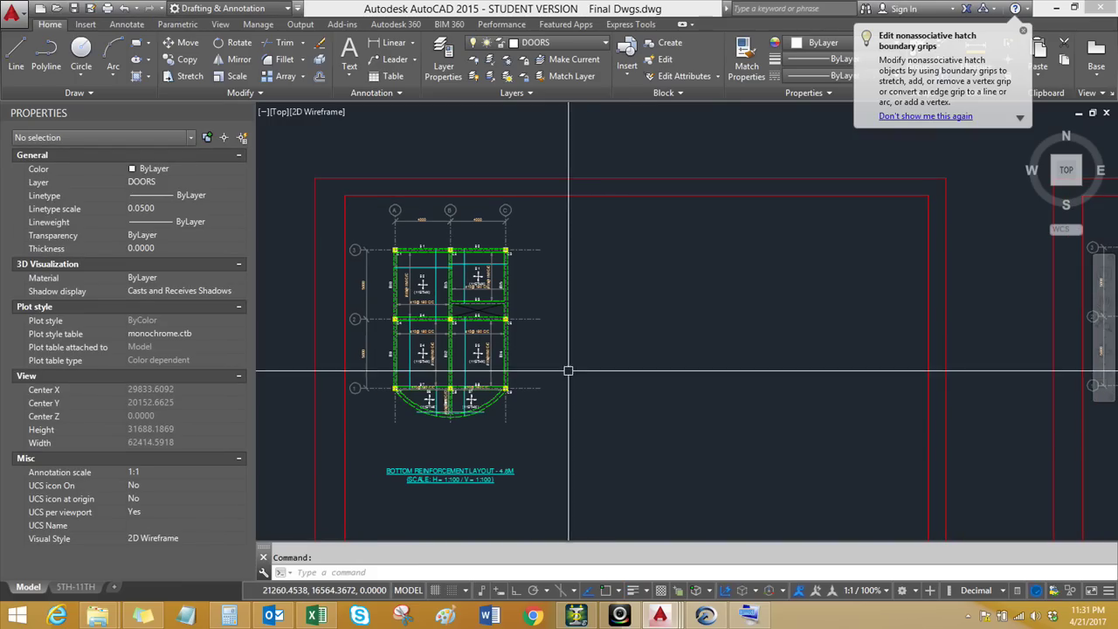
key(ctrl+shift+v)
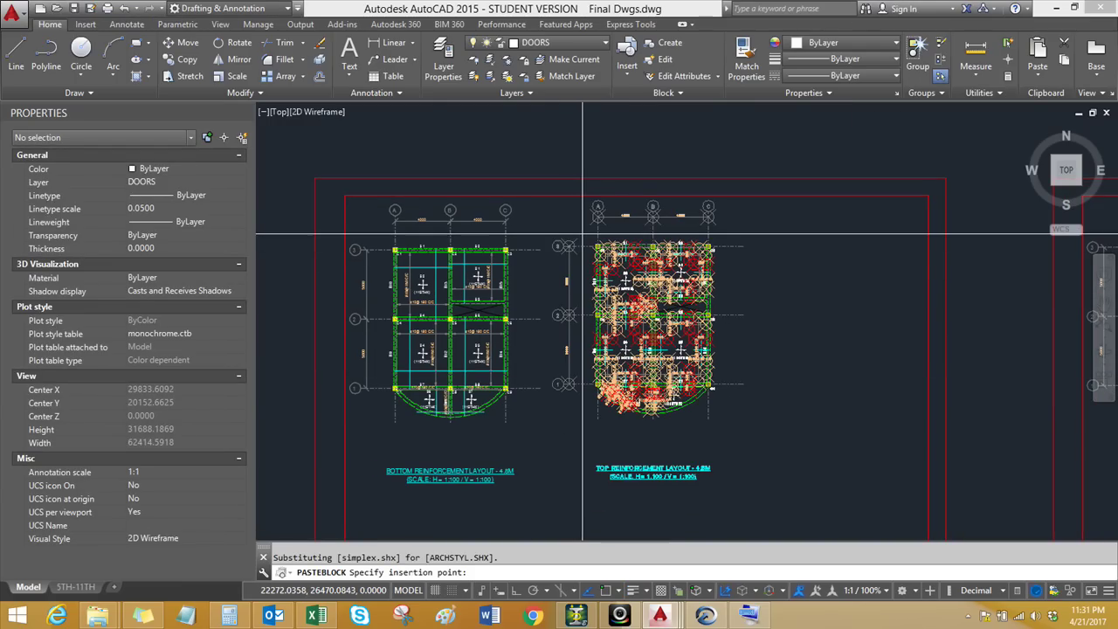
click(588, 300)
key(Escape)
Explode the pasted top reinforcement layout block into separate objects
scroll(588, 300, up, 4)
click(617, 301)
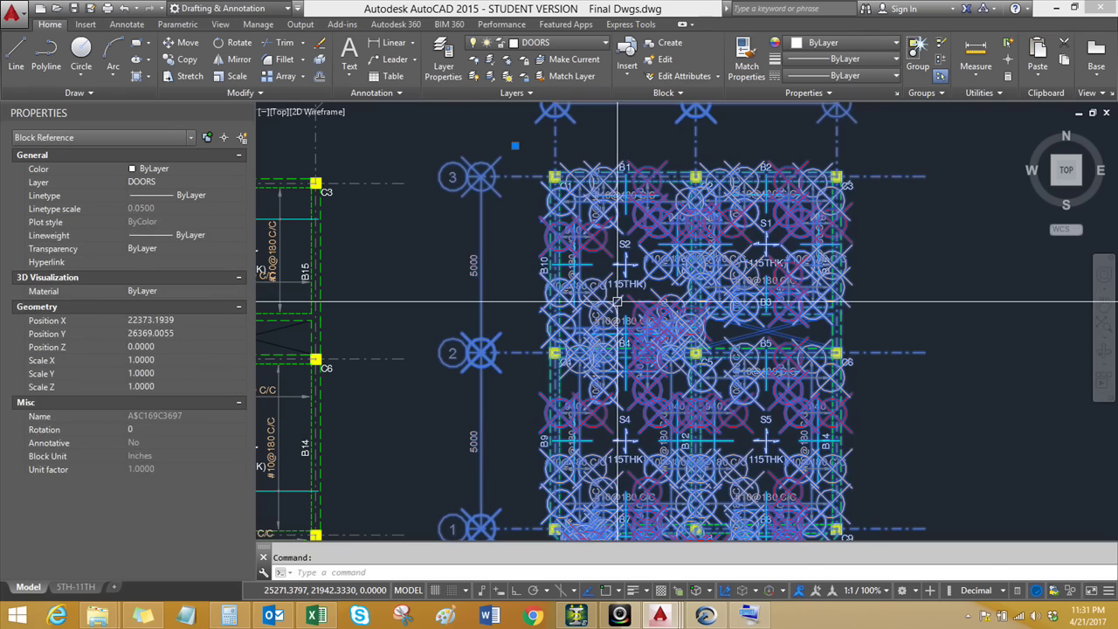
text(x)
key(Return)
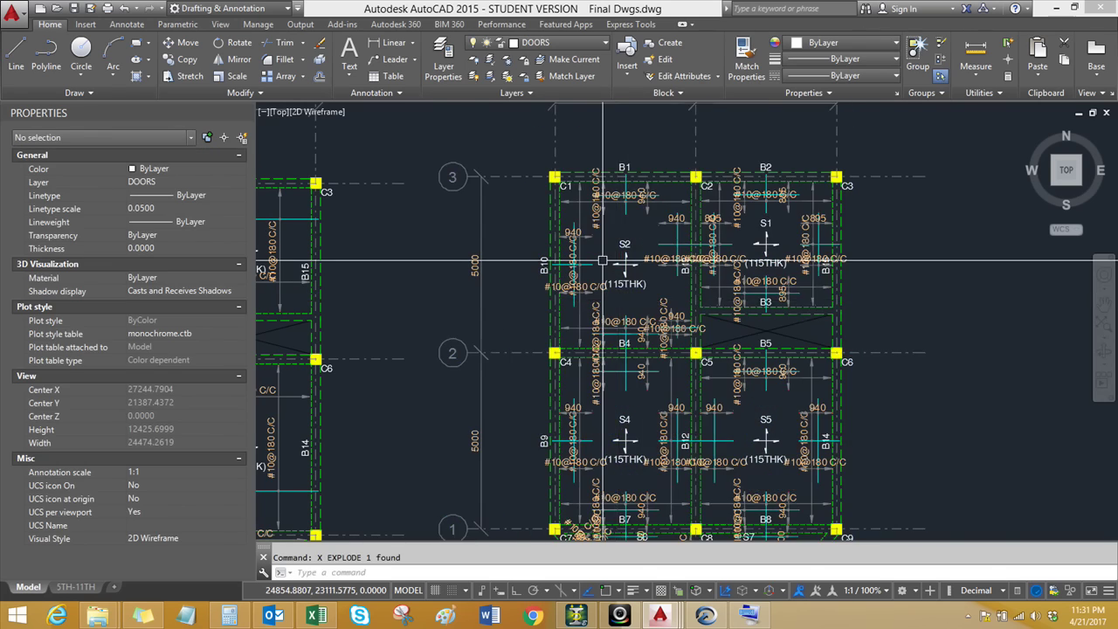
scroll(603, 261, down, 2)
key(Escape)
Examine the overlapping bar labels around column C7 and the #10@180 C/C dimension above beam B7
scroll(612, 306, up, 3)
scroll(642, 393, up, 2)
scroll(644, 392, down, 5)
scroll(568, 476, up, 6)
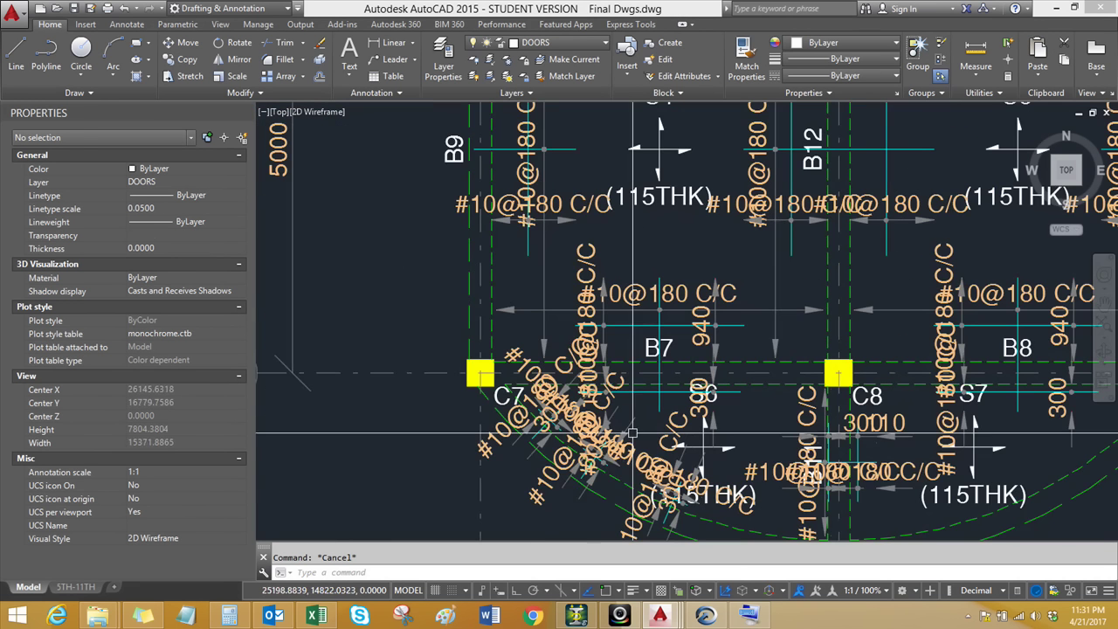
click(531, 309)
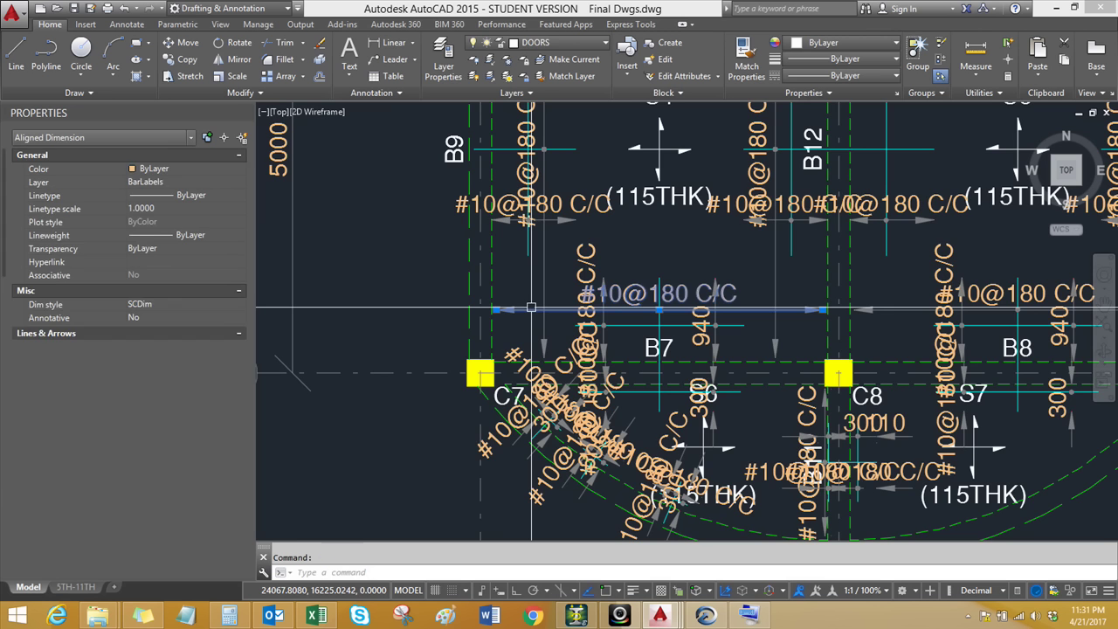
key(Escape)
Check the properties of the bar dimension above beam B7 and look through the Dimension Style Manager
scroll(531, 308, down, 4)
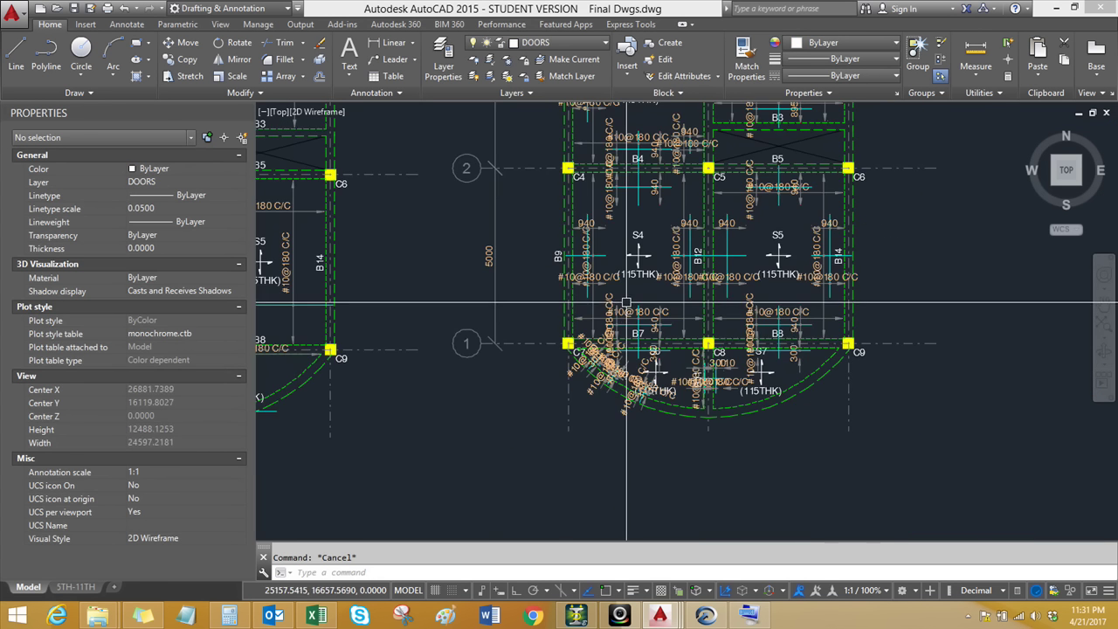
scroll(554, 335, up, 2)
click(555, 337)
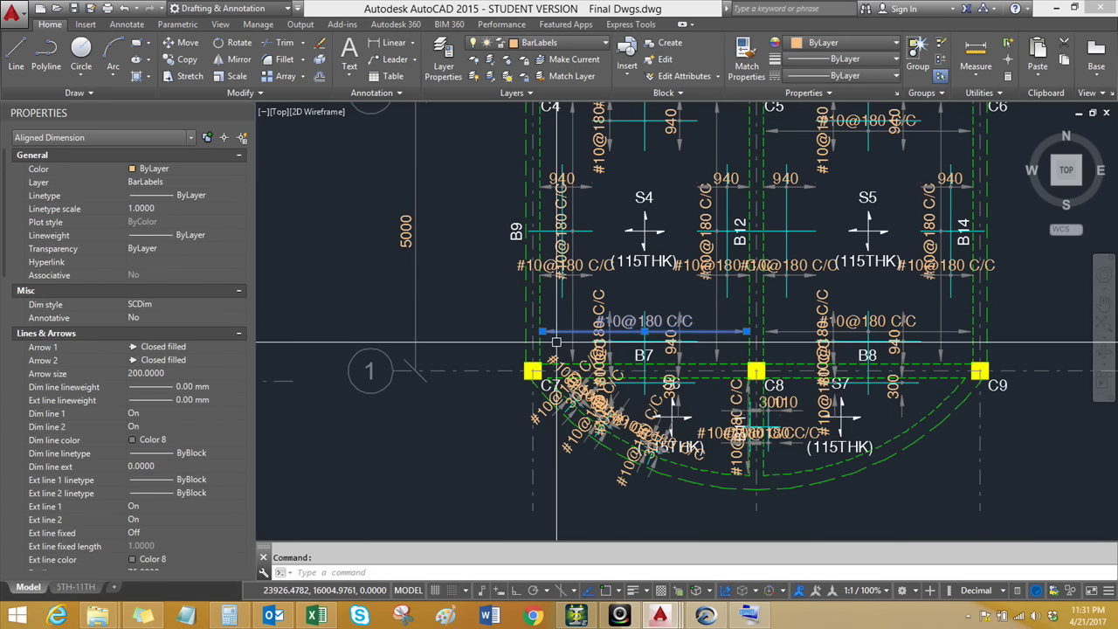
key(Escape)
text(d)
key(Return)
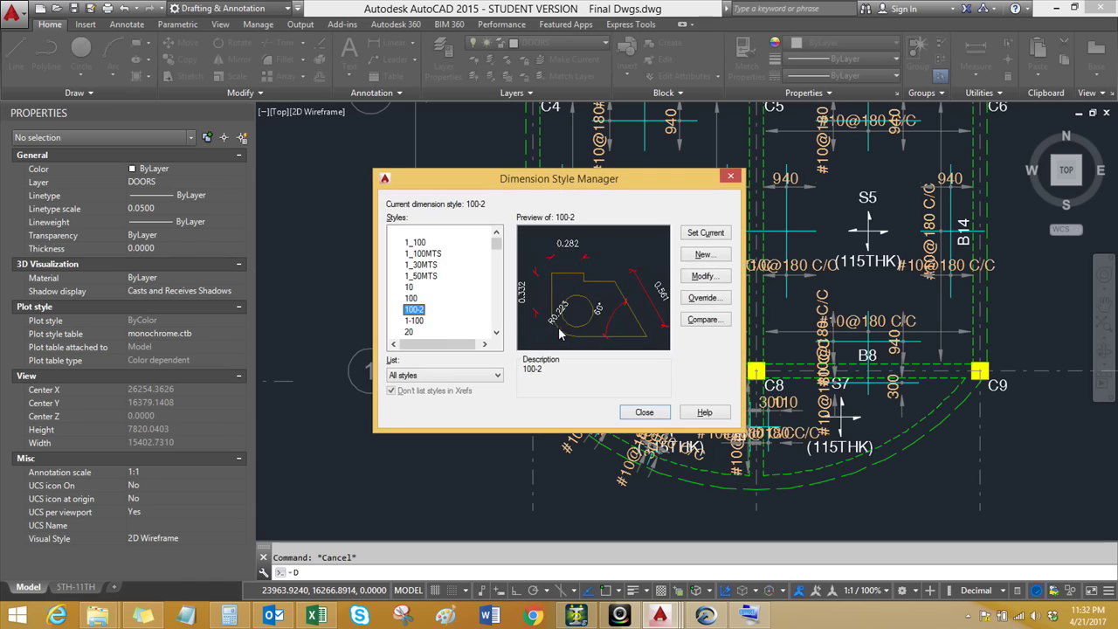
click(730, 175)
Redraw the display and review both reinforcement layouts on sheet S2
scroll(531, 332, down, 4)
text(r)
key(Return)
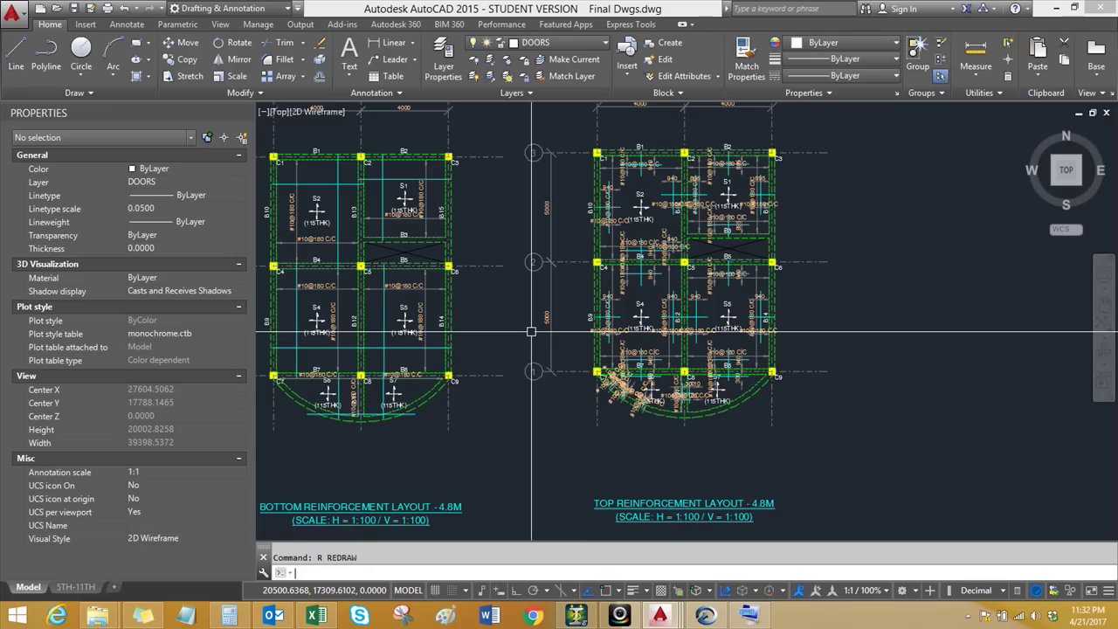
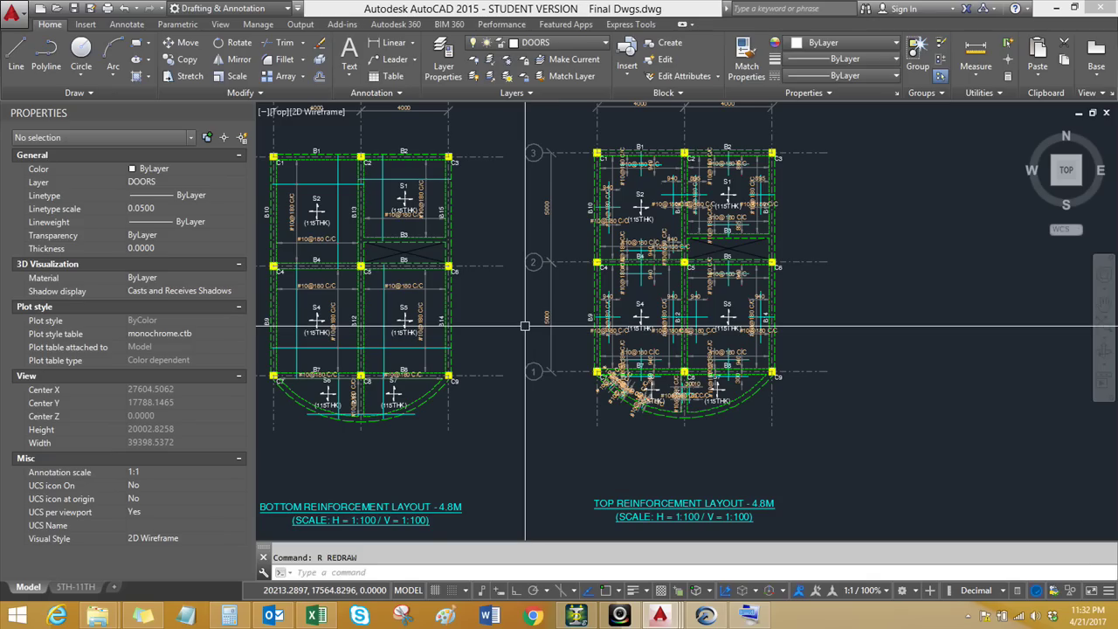
scroll(525, 326, down, 2)
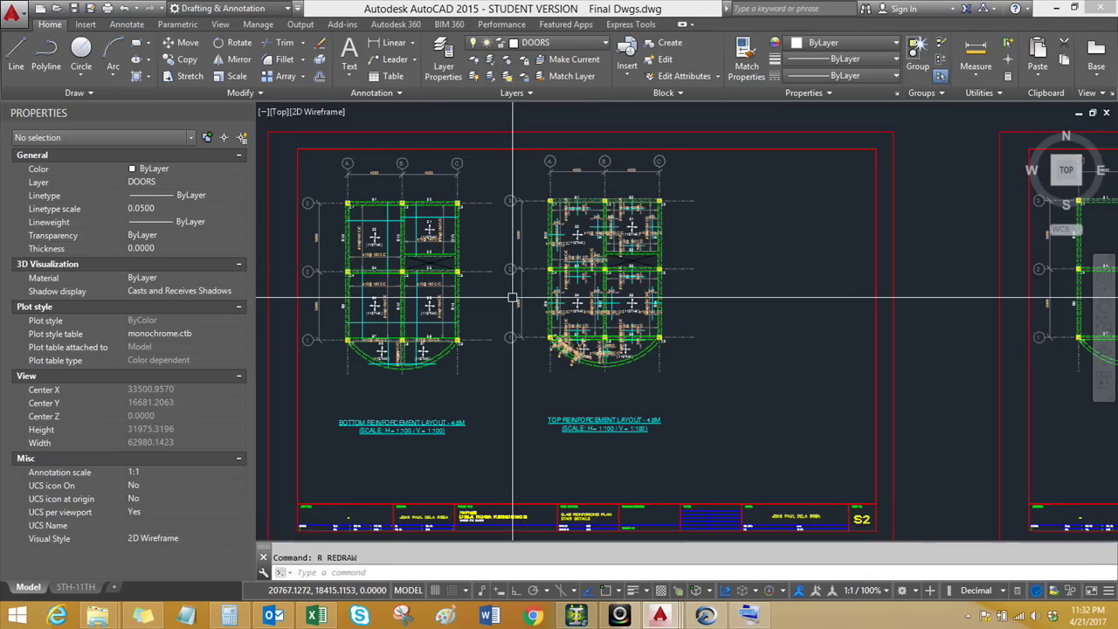
scroll(512, 294, down, 2)
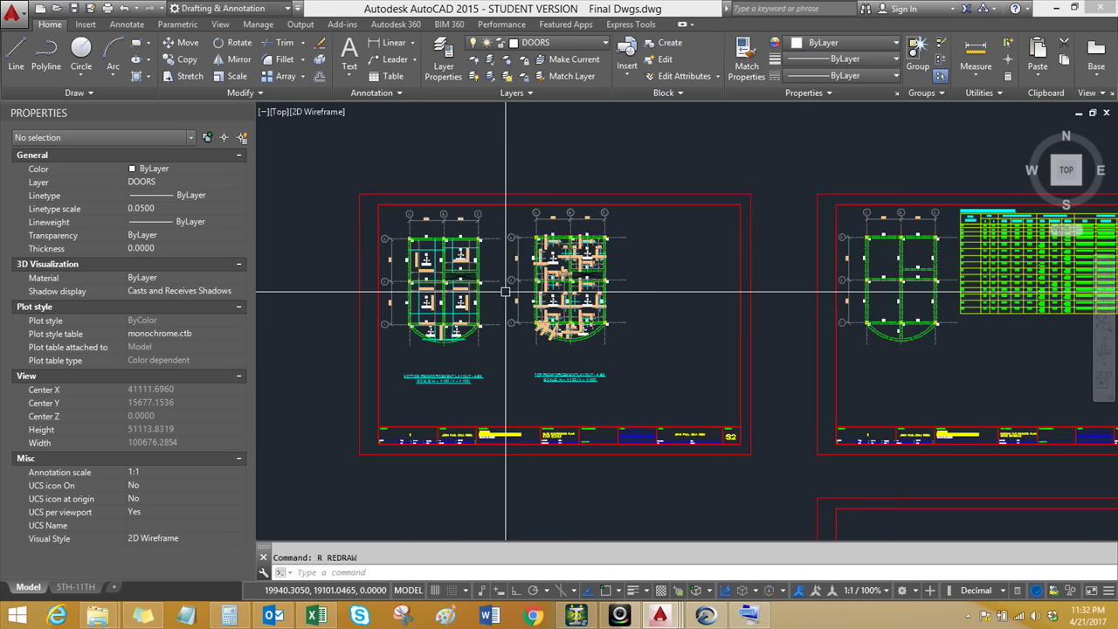
Move the titles and scale notes of both reinforcement layouts straight up, closer to their plans, with Ortho on
scroll(506, 291, up, 2)
scroll(371, 446, up, 3)
click(378, 425)
click(861, 376)
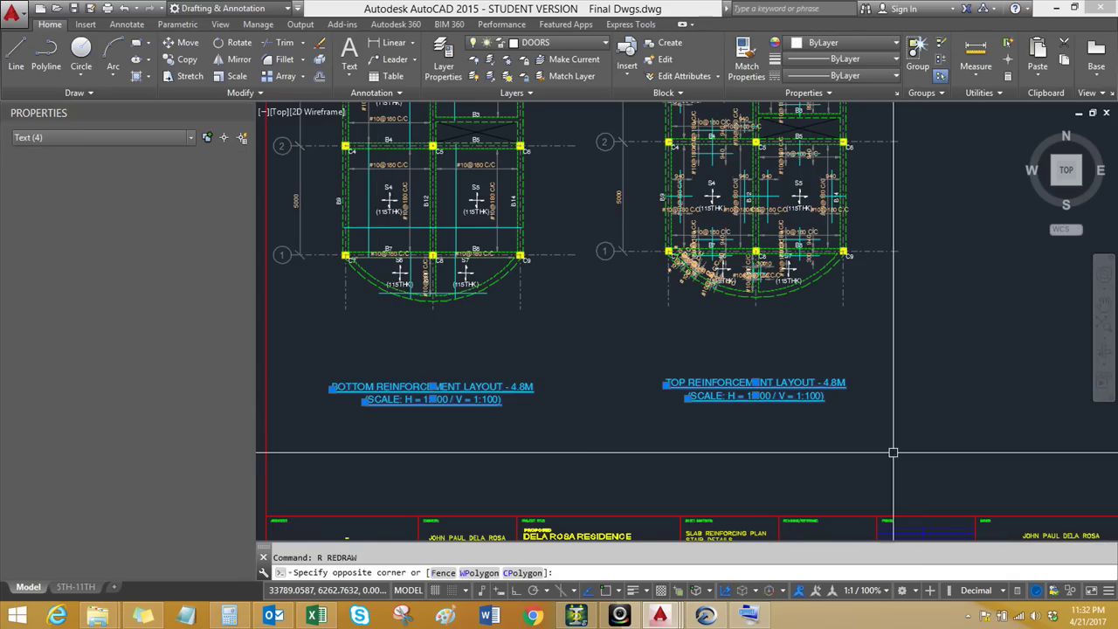
text(m)
key(Return)
click(596, 450)
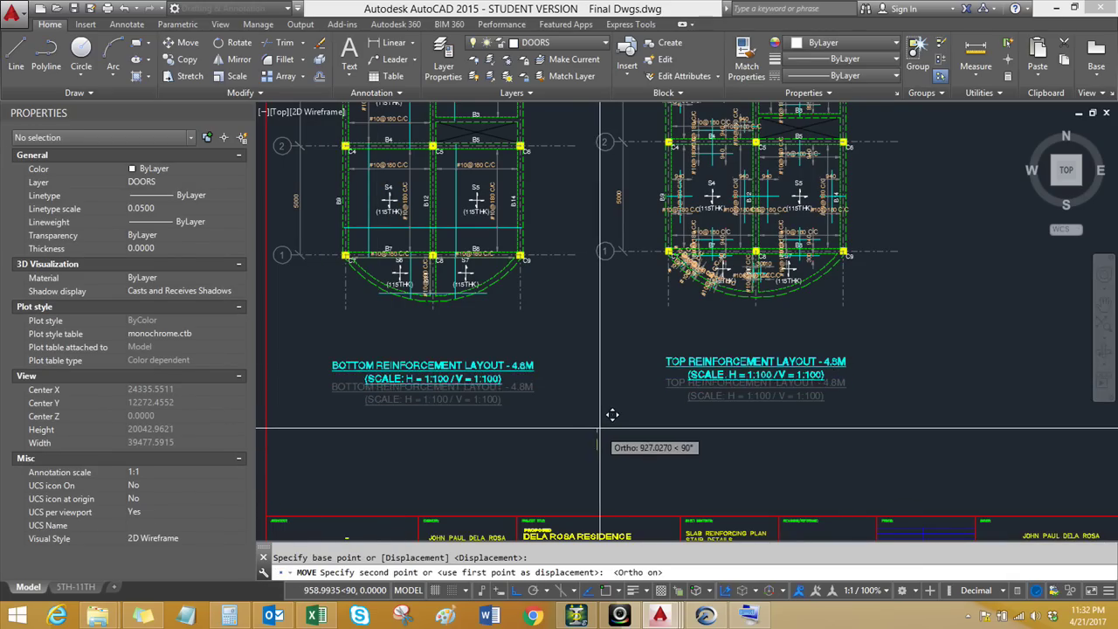
click(599, 412)
scroll(567, 404, down, 3)
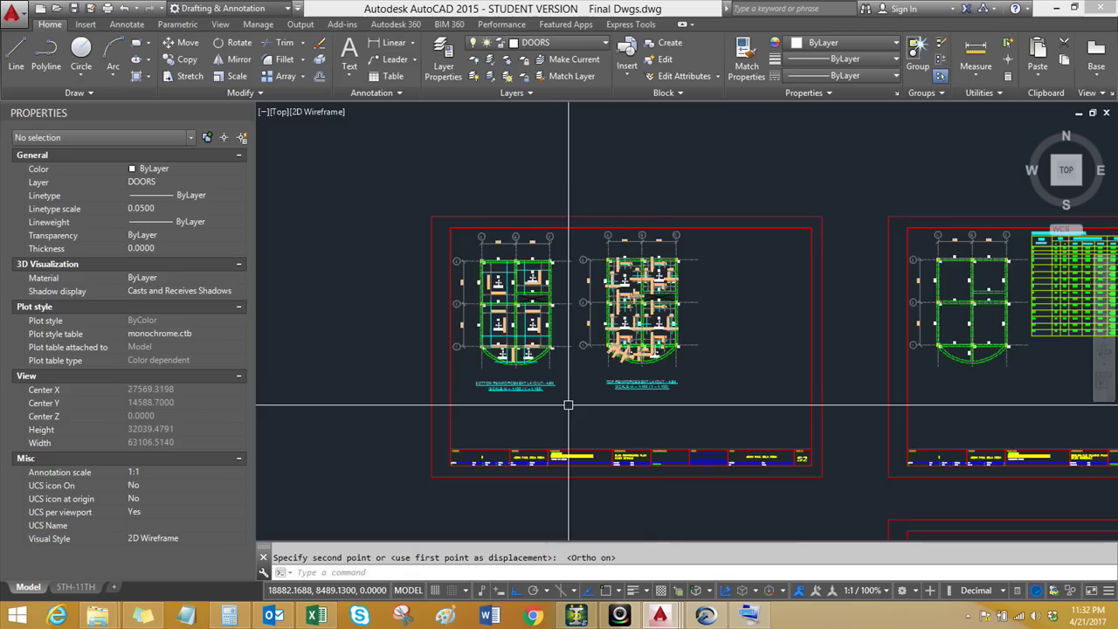
scroll(574, 399, up, 1)
middle_drag(556, 356, 528, 363)
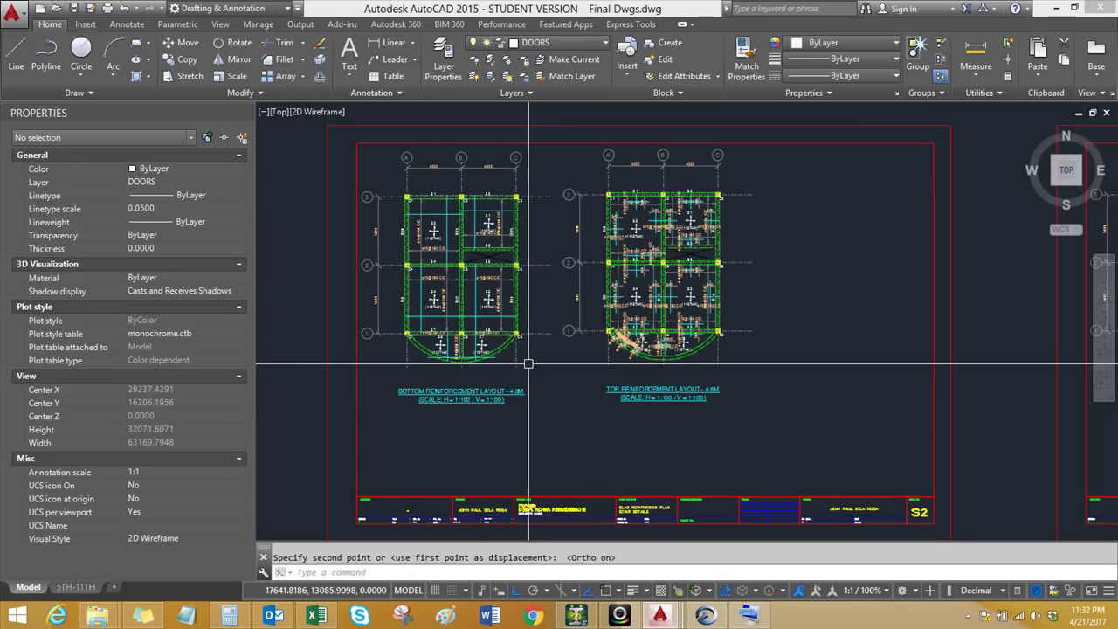
Switch to RCDC and start a staircase section report from the slab design output
click(706, 616)
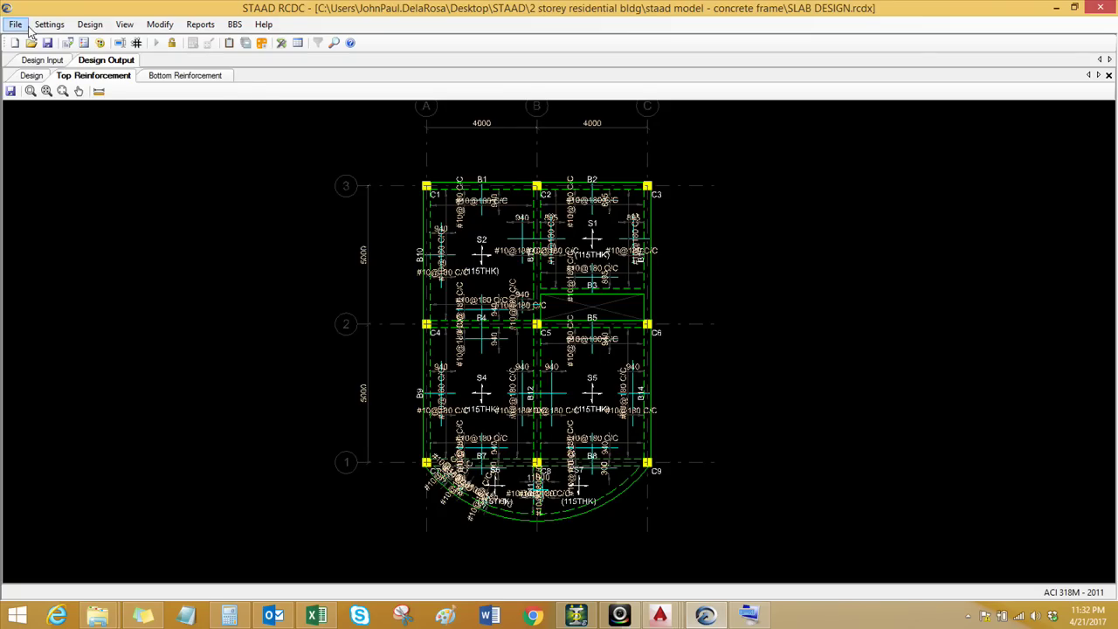
click(28, 77)
click(179, 79)
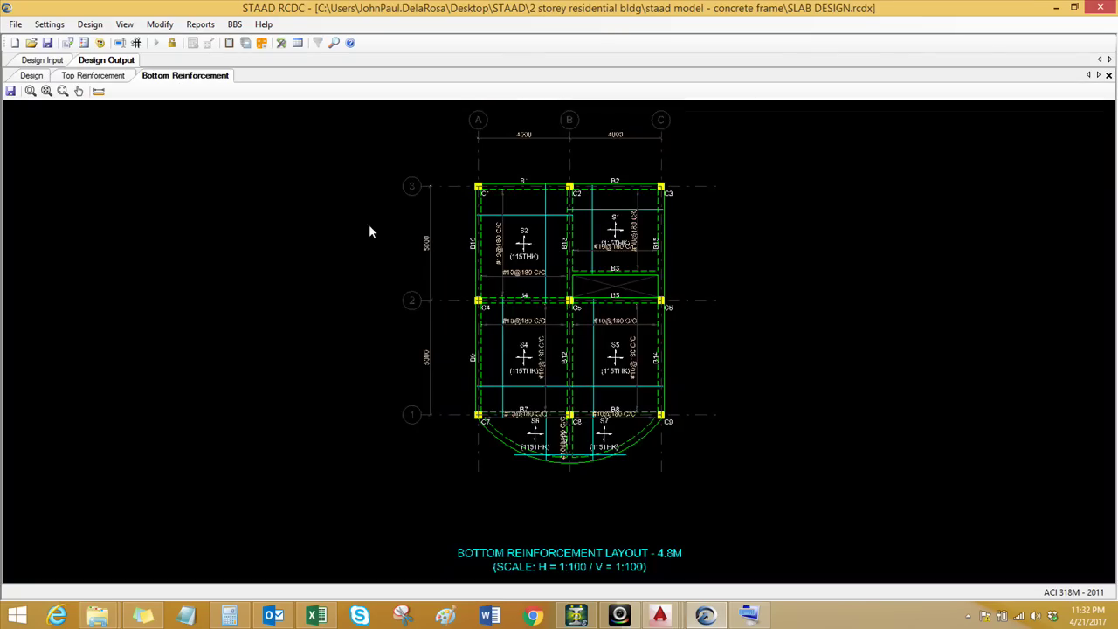
click(204, 26)
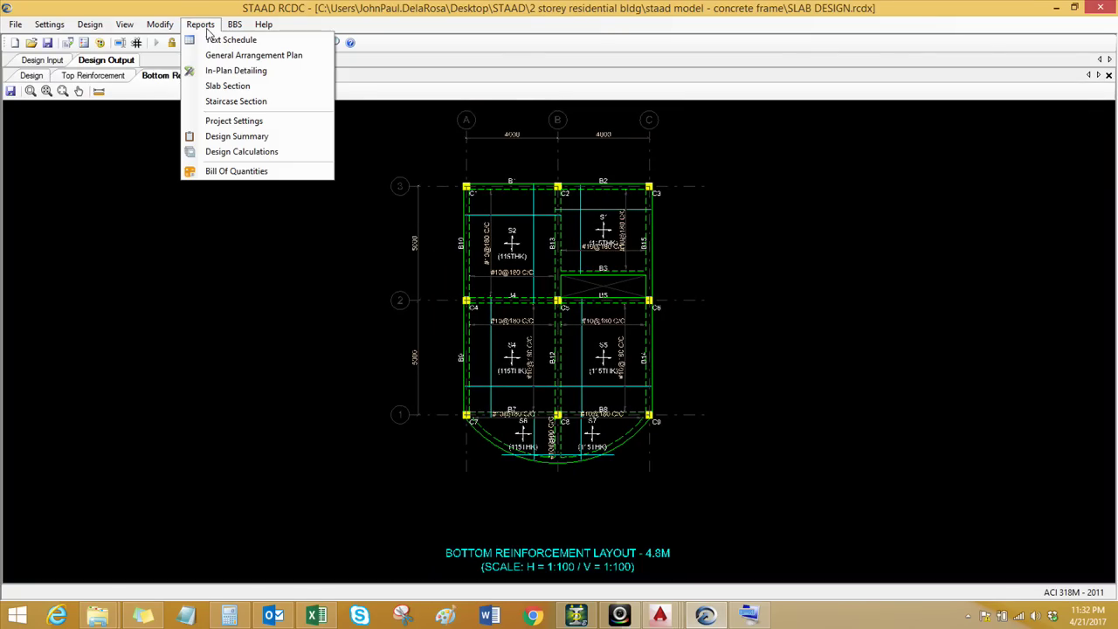
click(234, 104)
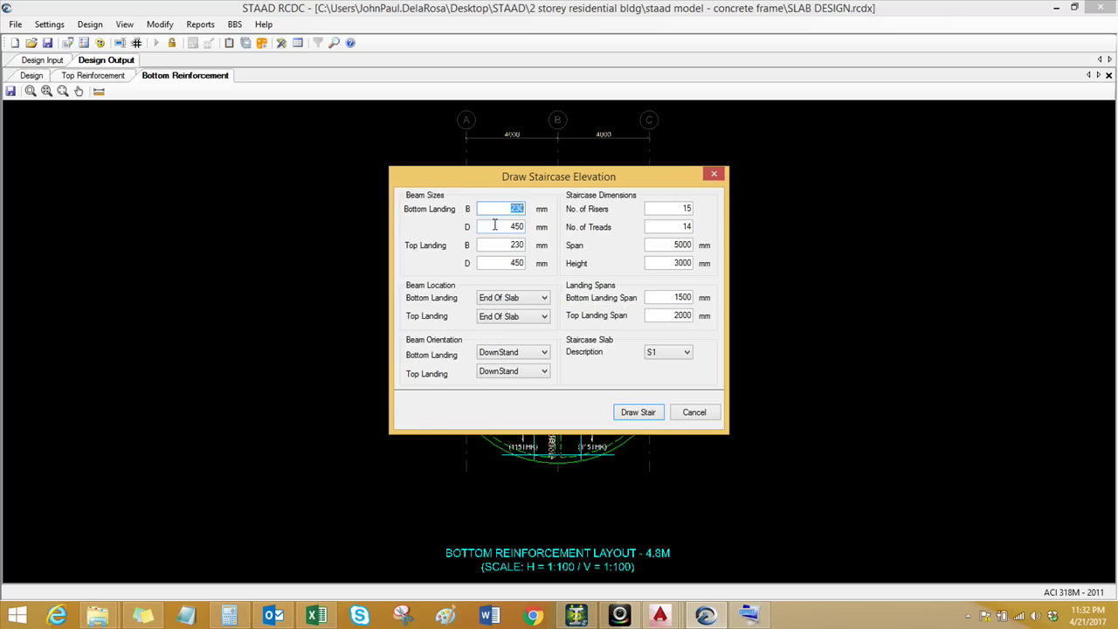
Set both the bottom and top landing beam sizes to 250 mm wide by 400 mm deep
text(250)
double_click(512, 227)
text(400)
click(515, 262)
text(2)
double_click(519, 262)
Set the staircase to 20 risers with a 4000 mm span, and both landing spans to 800 mm
drag(661, 245, 698, 241)
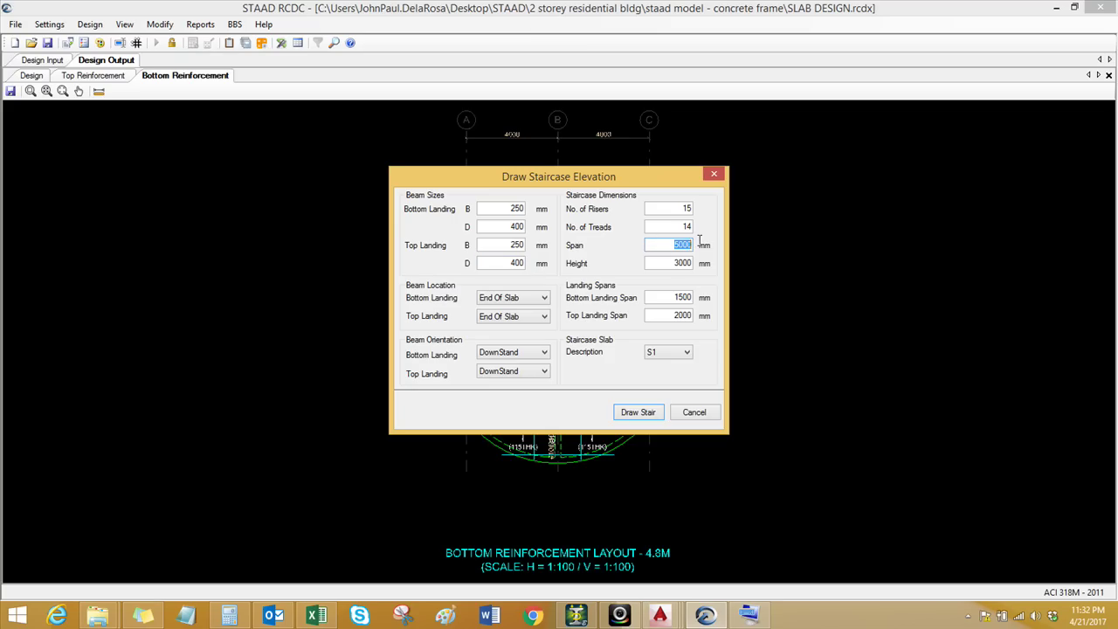
text(4000)
click(669, 265)
mouse_move(638, 185)
mouse_down()
mouse_move(622, 380)
mouse_move(607, 177)
mouse_up()
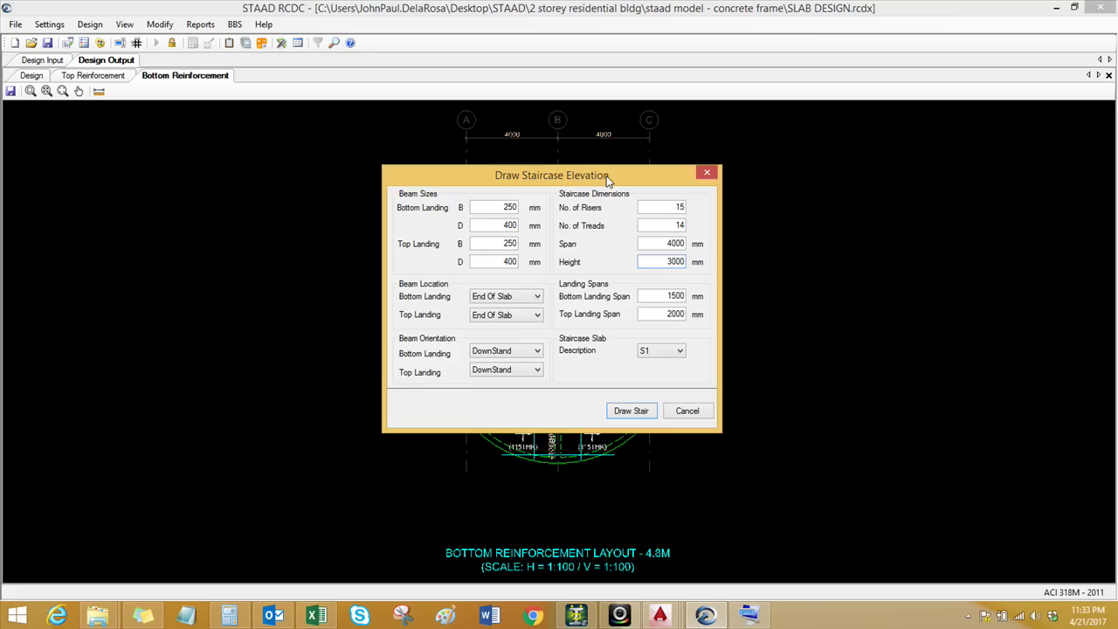
double_click(682, 207)
text(20)
double_click(683, 297)
text(80)
double_click(675, 314)
text(8)
Check the riser arithmetic in Calculator and draw the staircase elevation with the entered dimensions
click(224, 616)
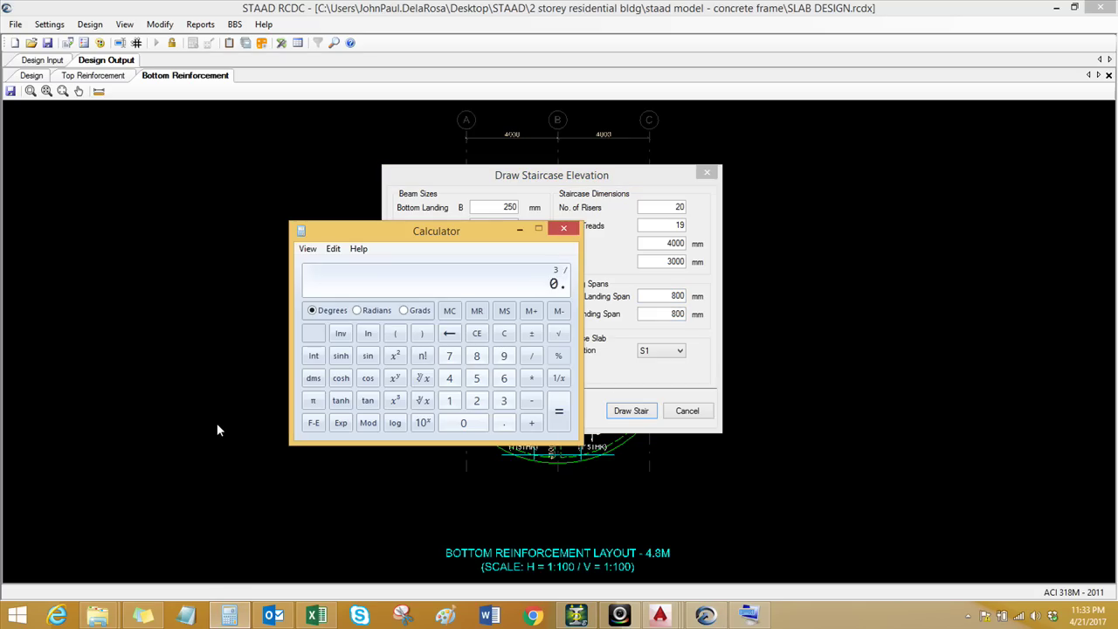
key(Escape)
text(200.15)
click(563, 229)
click(645, 208)
click(638, 415)
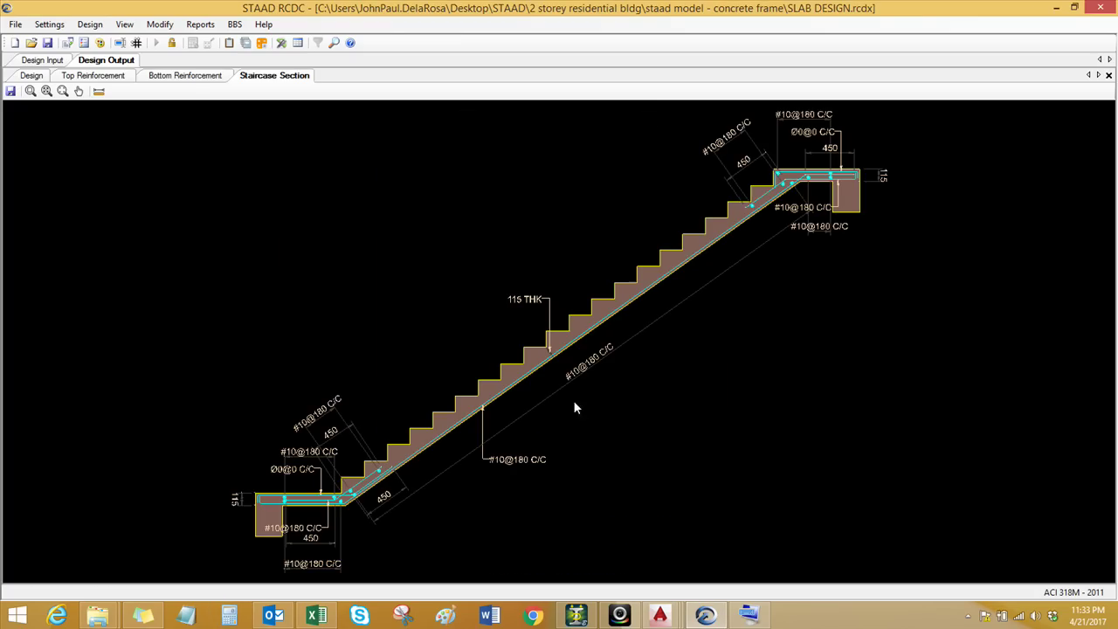
Examine the staircase section's waist slab thickness, bar labels along the flight, and the lower landing reinforcement
scroll(503, 374, down, 1)
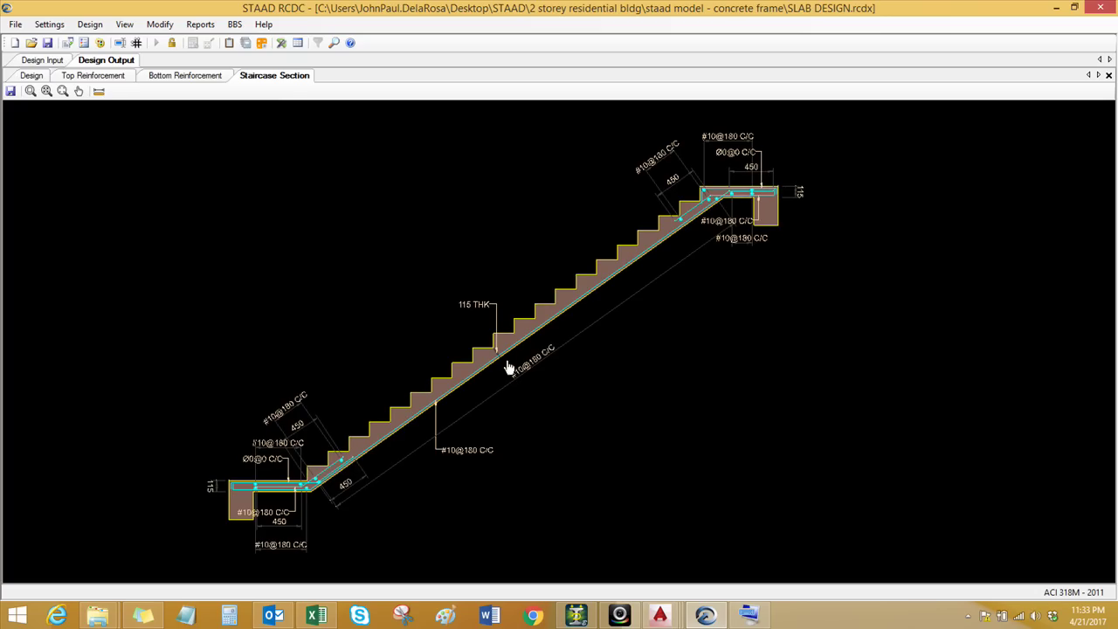
scroll(449, 375, up, 1)
scroll(423, 378, down, 1)
scroll(483, 311, up, 4)
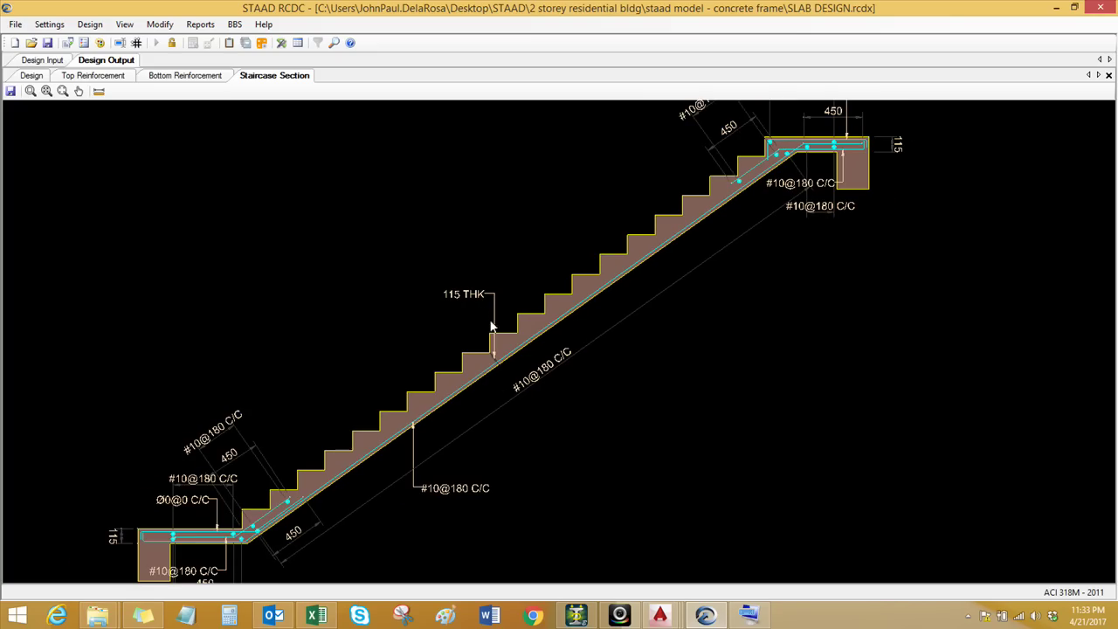
click(500, 393)
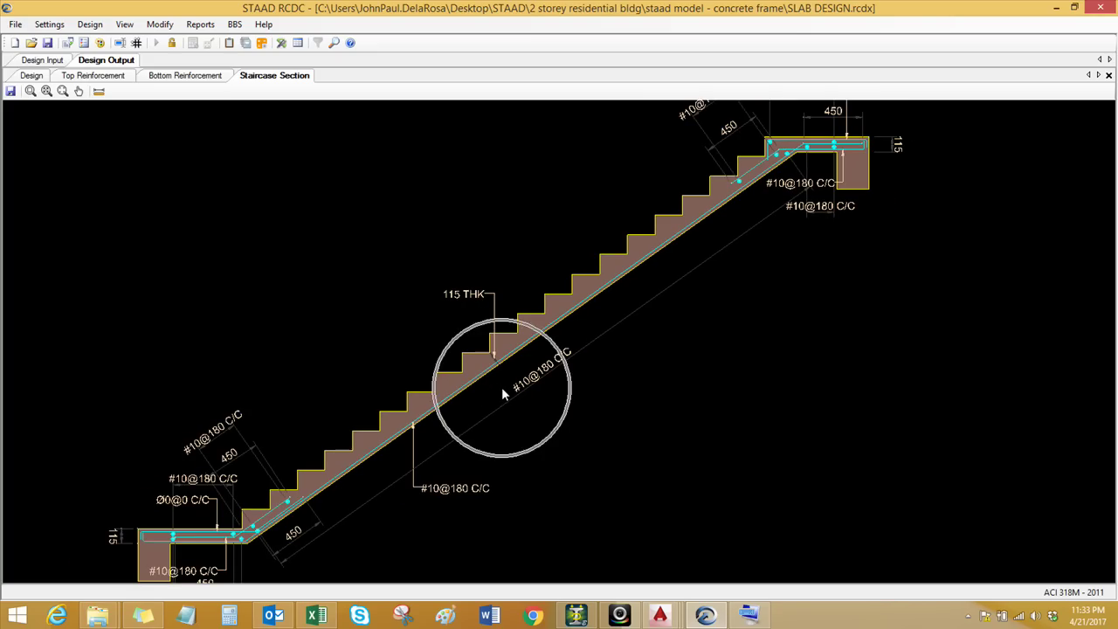
click(513, 394)
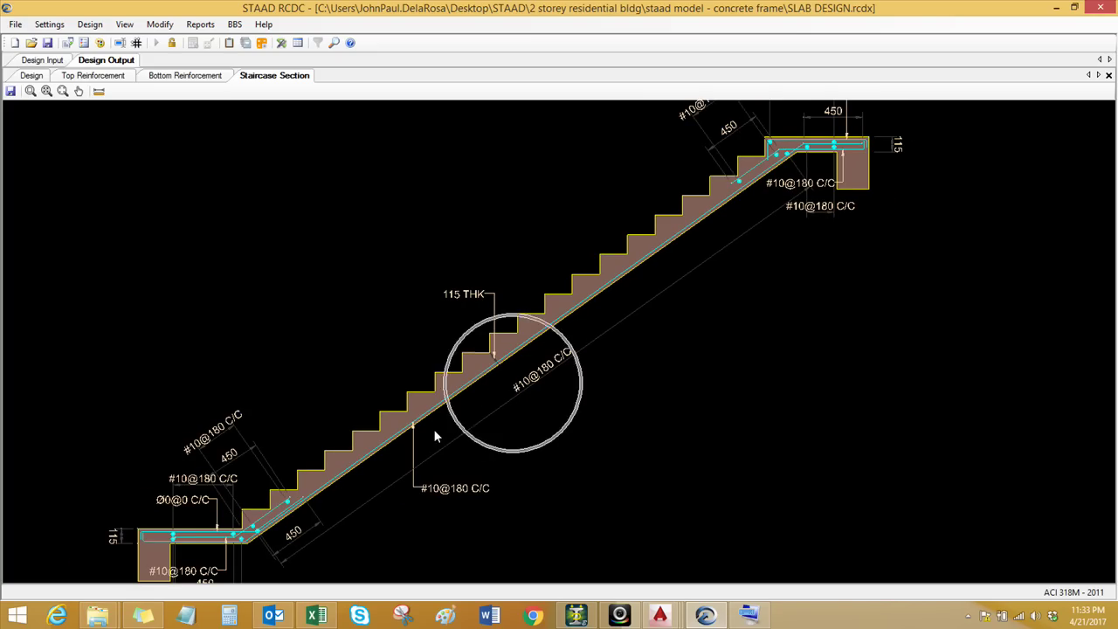
scroll(419, 429, up, 3)
middle_drag(298, 466, 347, 414)
scroll(368, 323, up, 1)
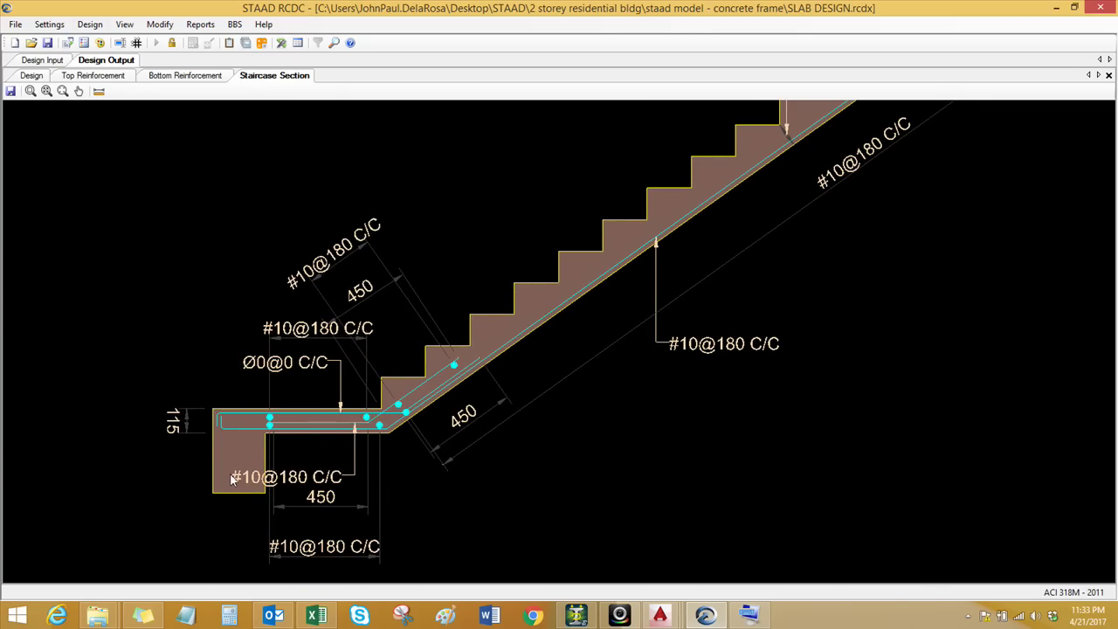
scroll(262, 469, down, 2)
scroll(566, 425, up, 1)
scroll(567, 424, down, 1)
scroll(734, 273, down, 1)
scroll(733, 273, up, 1)
scroll(370, 204, down, 1)
Save the staircase section as a DXF file named STAIR SECTION in the RCDC DGWS folder
click(12, 91)
text(STAIR SECTION)
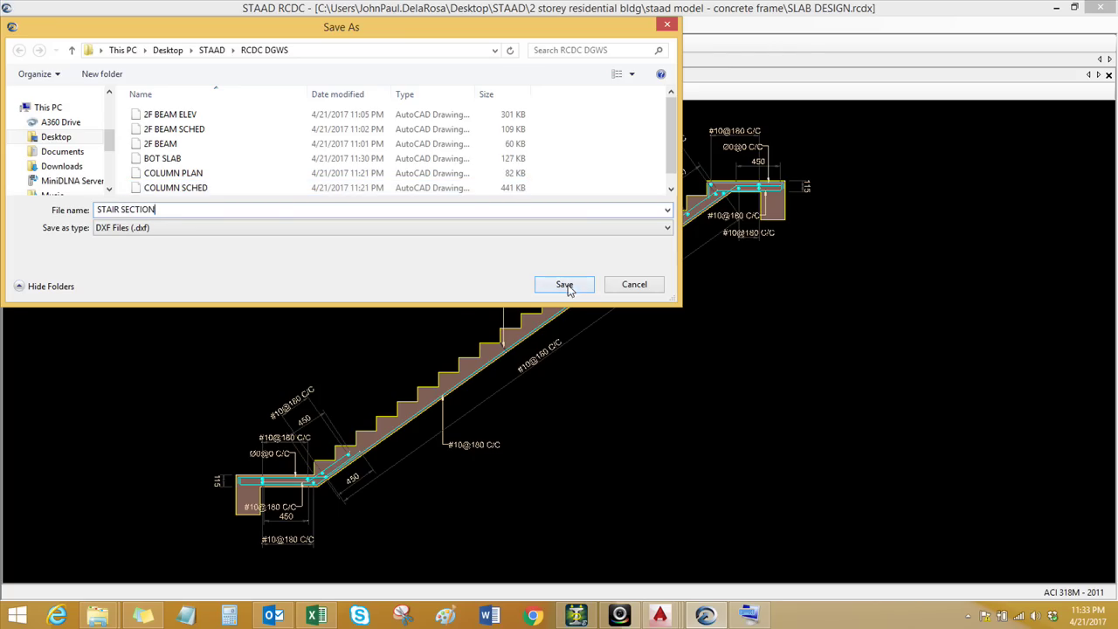
key(Return)
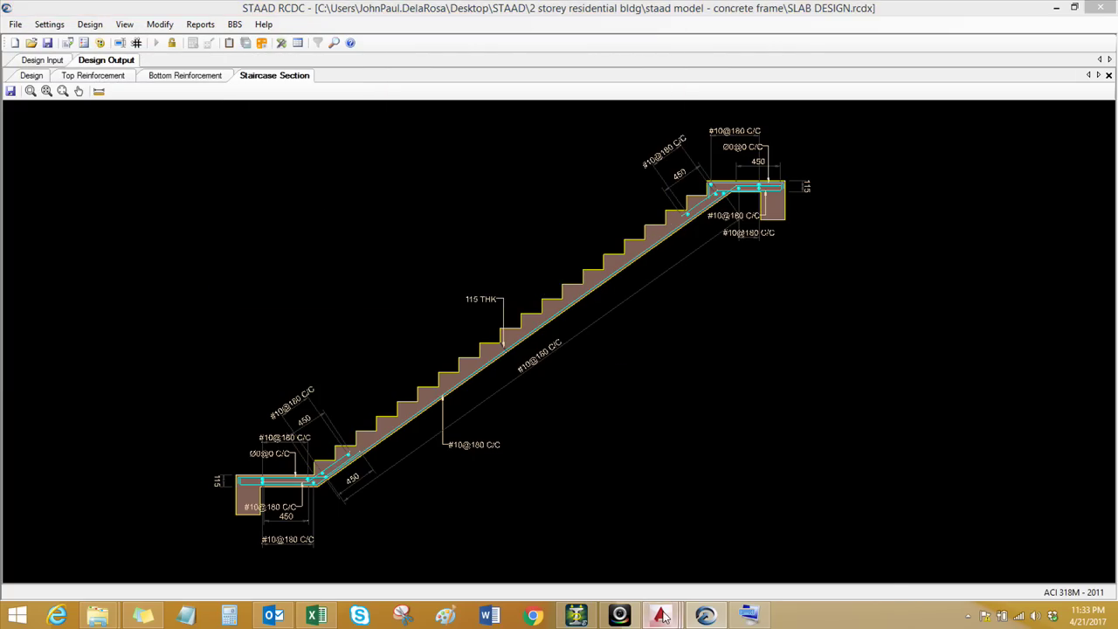
Switch to AutoCAD and close the TOP SLAB.dxf and BOT SLAB.dxf drawings
click(657, 614)
click(659, 533)
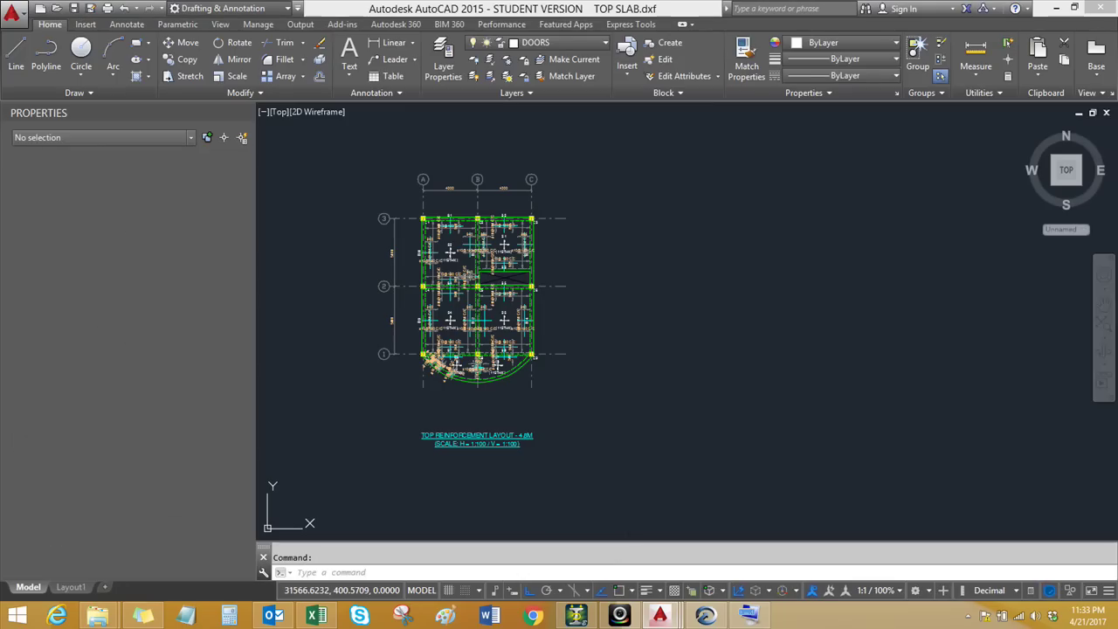
click(1106, 111)
click(622, 339)
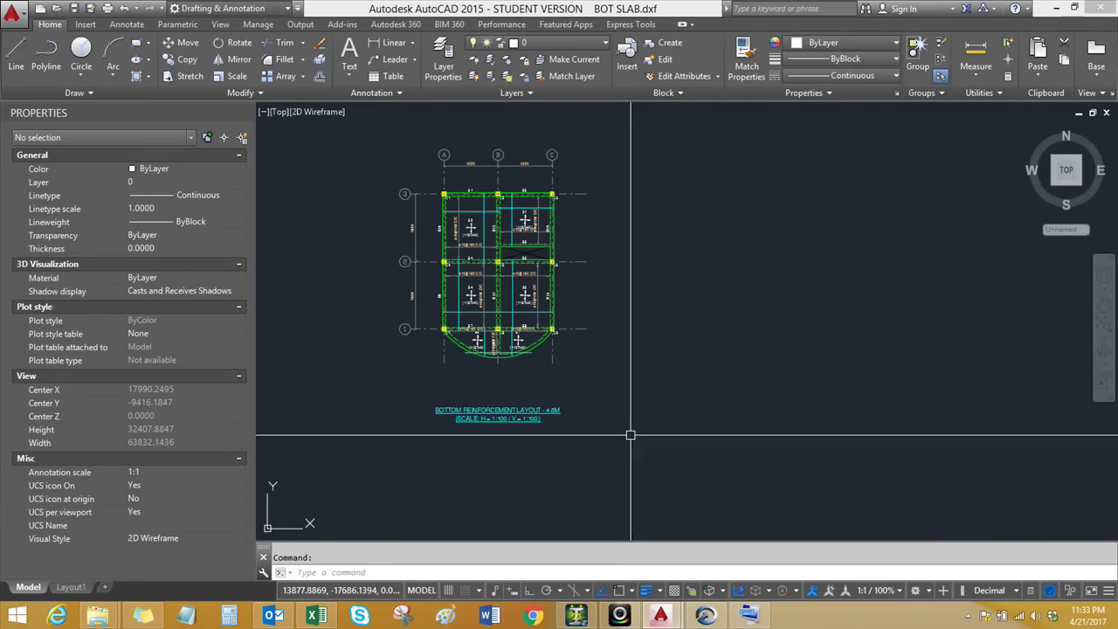
click(1106, 112)
click(621, 338)
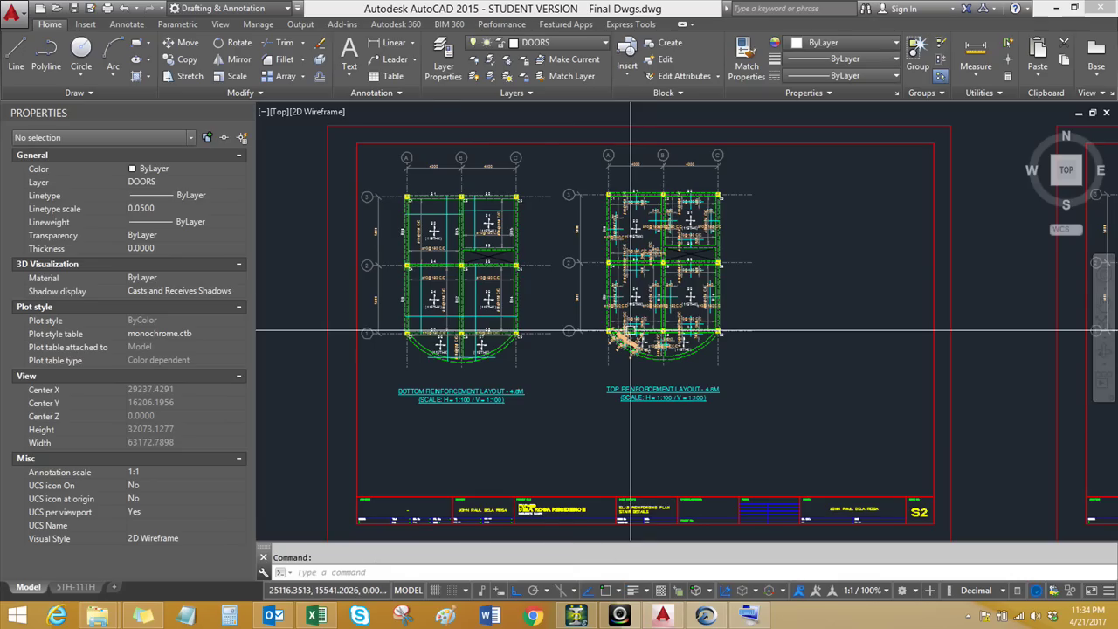
Open STAIR SECTION.dxf from the RCDC DGWS folder
scroll(654, 281, up, 2)
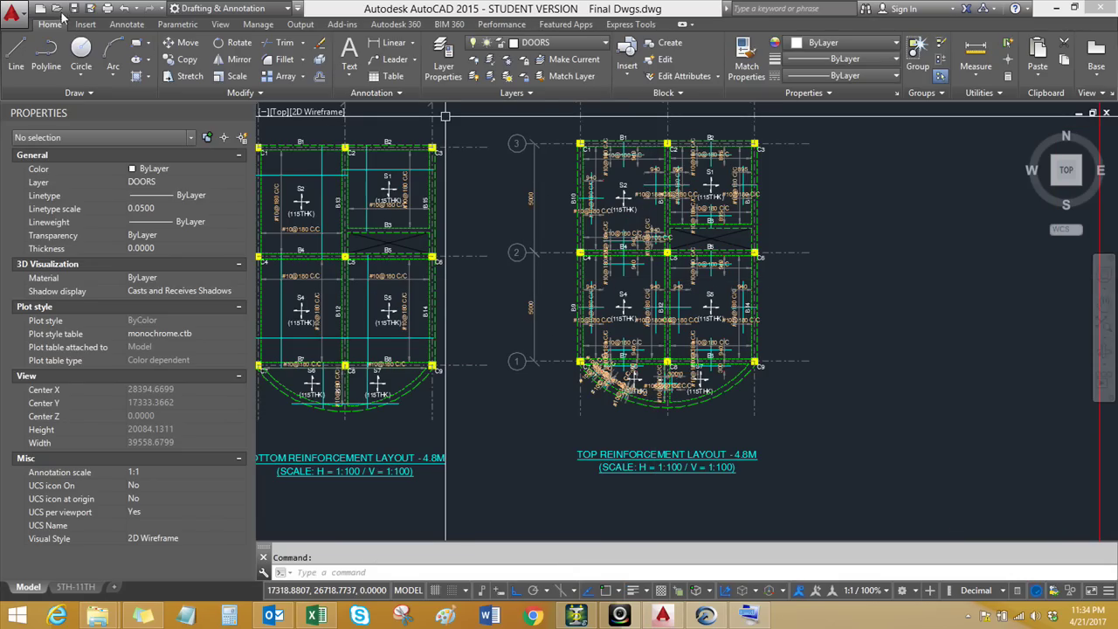
key(ctrl+o)
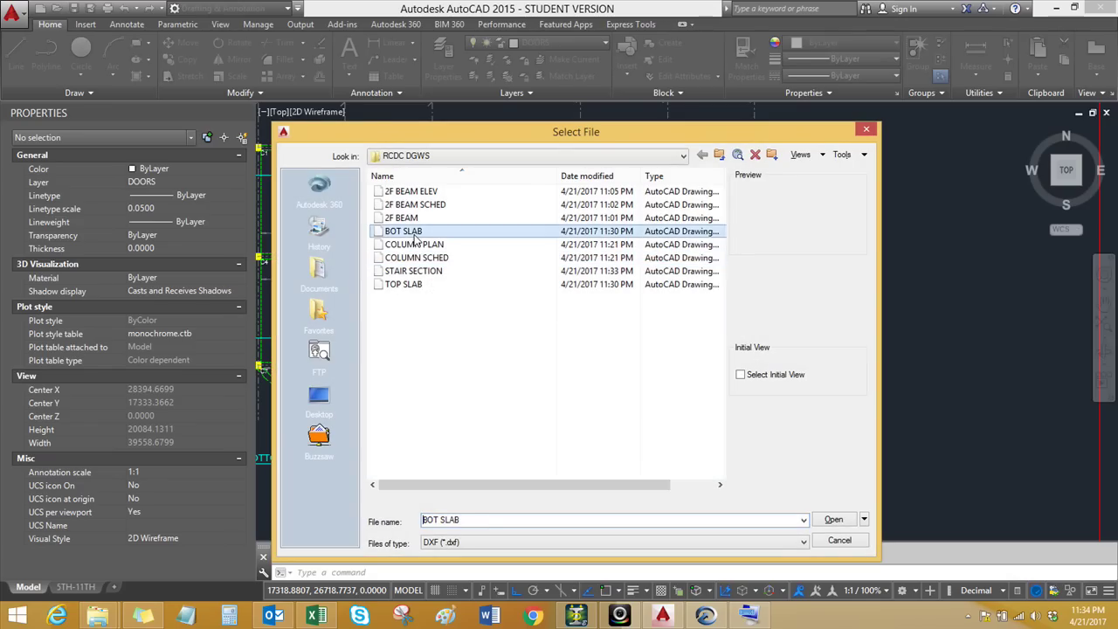
click(414, 270)
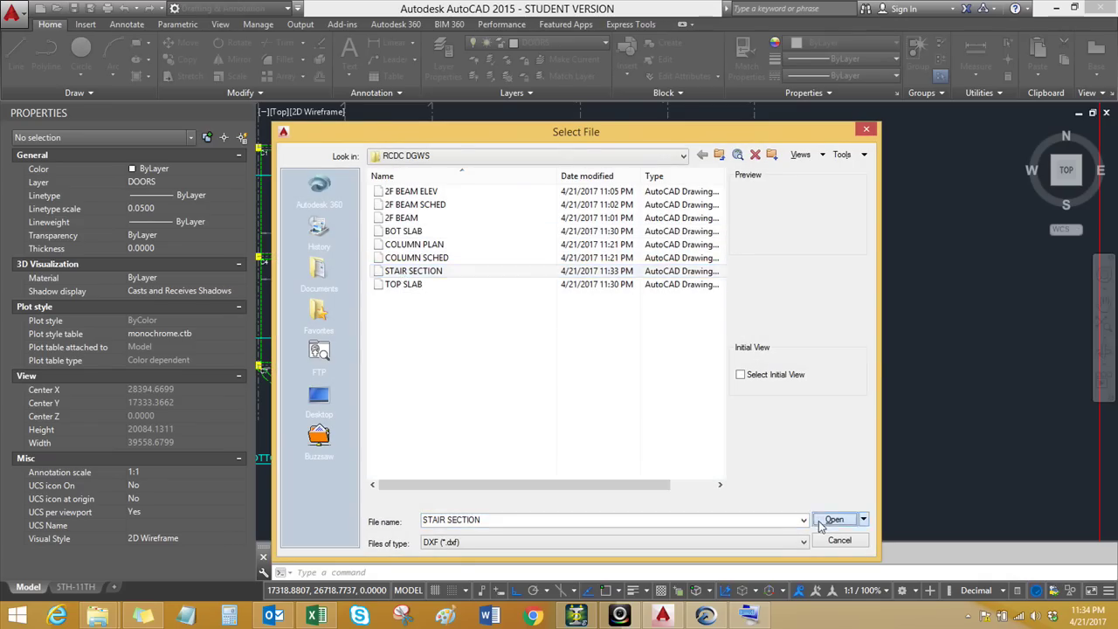
click(833, 518)
Copy the entire stair section with a base point at its lower landing
scroll(536, 327, down, 5)
click(437, 195)
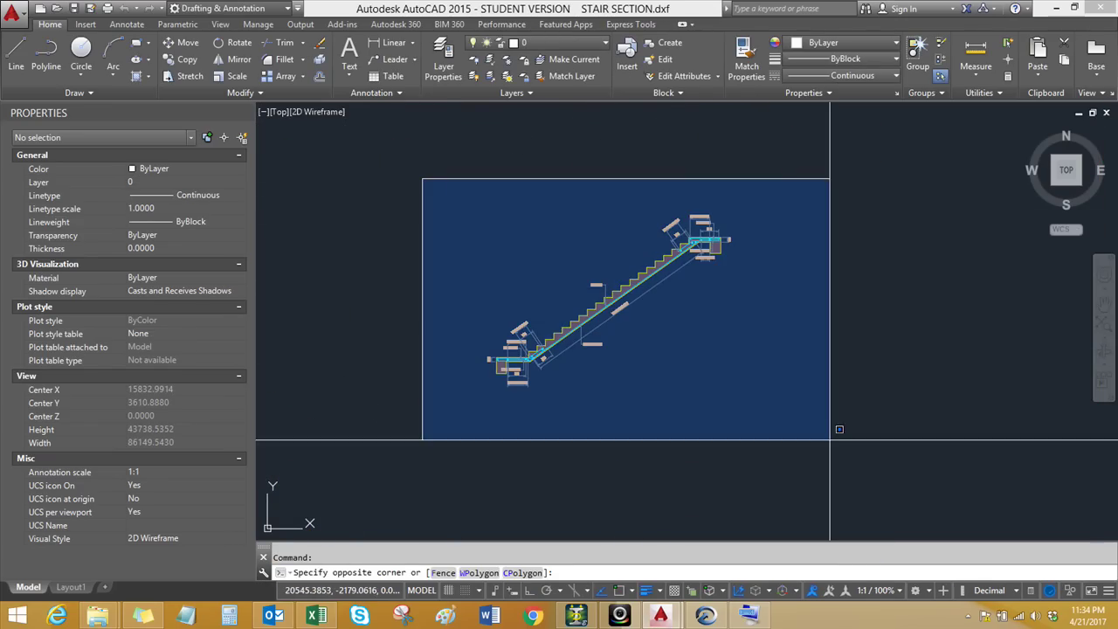
click(849, 486)
scroll(487, 384, up, 3)
key(ctrl+shift+c)
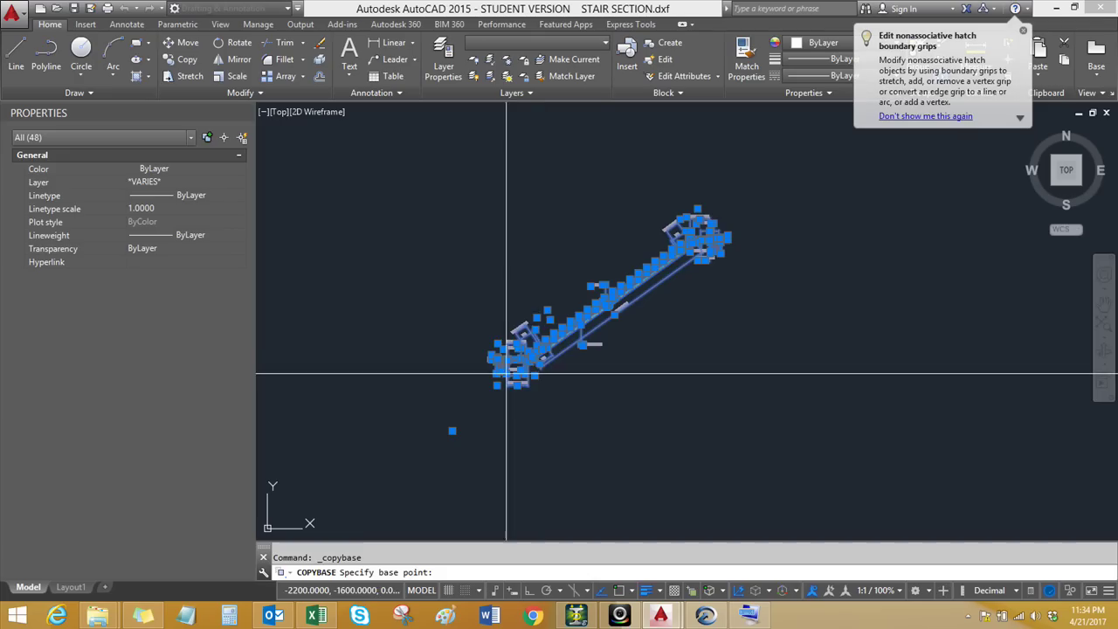
scroll(492, 355, up, 4)
key(Escape)
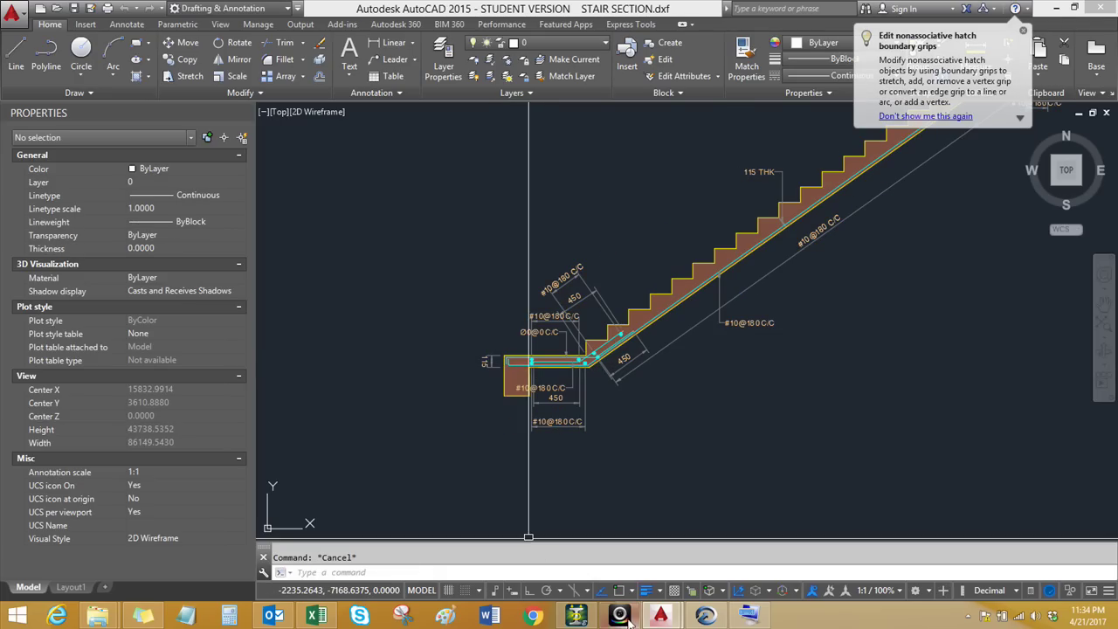
Return to Final Dwgs.dwg and paste the stair section as a block in the empty space above sheet S2
mouse_move(661, 616)
click(585, 530)
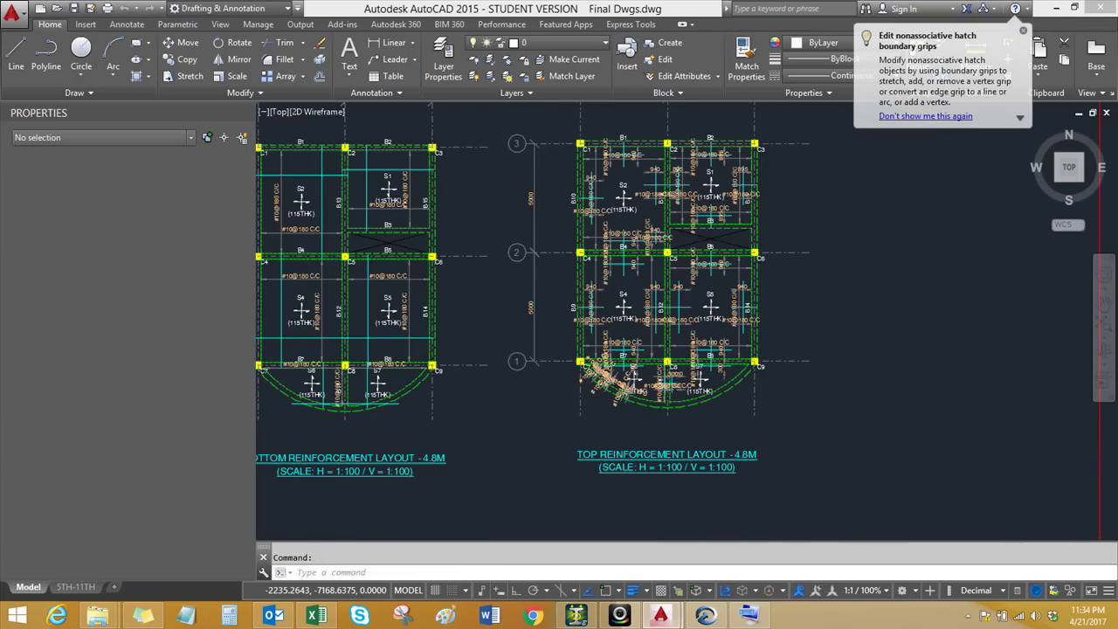
scroll(681, 431, down, 1)
key(ctrl+shift+v)
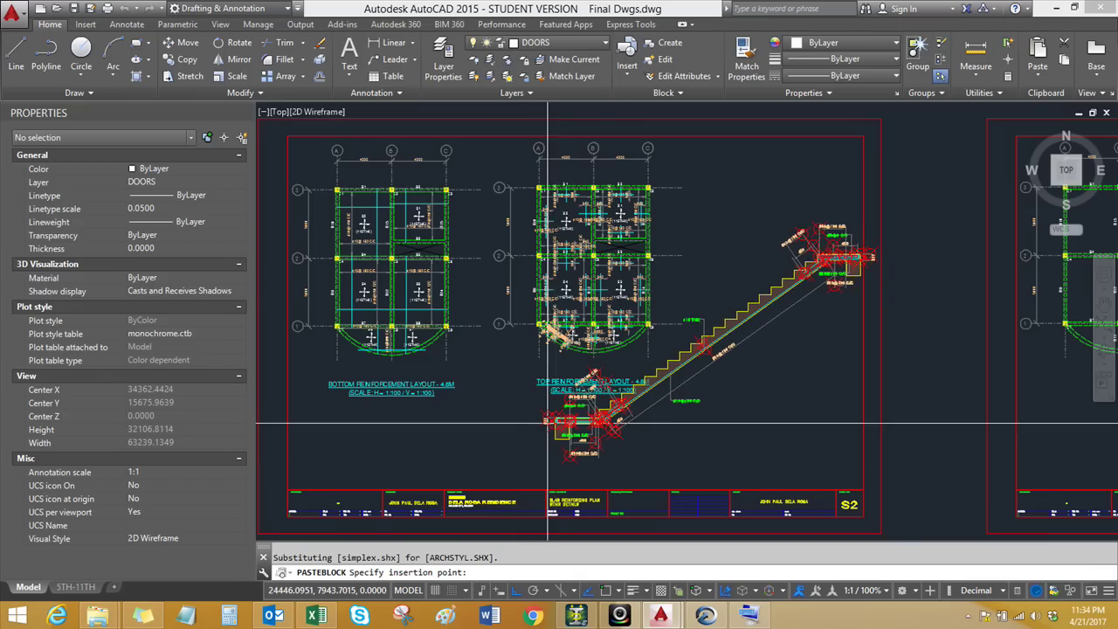
scroll(527, 402, down, 1)
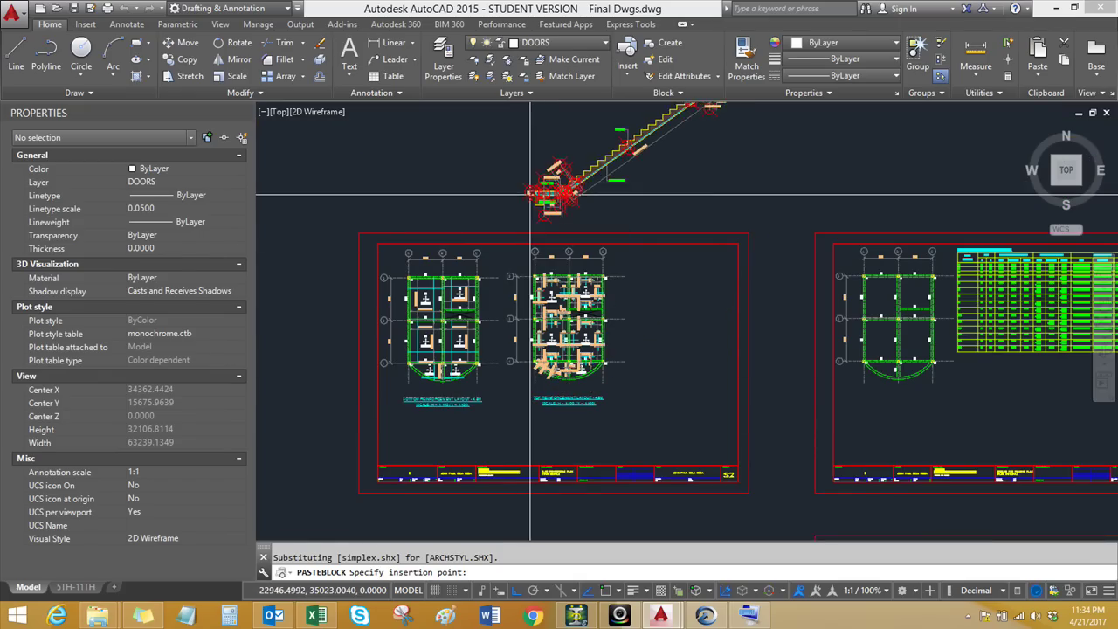
middle_drag(537, 150, 516, 250)
click(508, 284)
click(529, 281)
key(Escape)
click(546, 281)
key(Escape)
text(s)
key(Return)
click(529, 292)
key(Return)
click(529, 290)
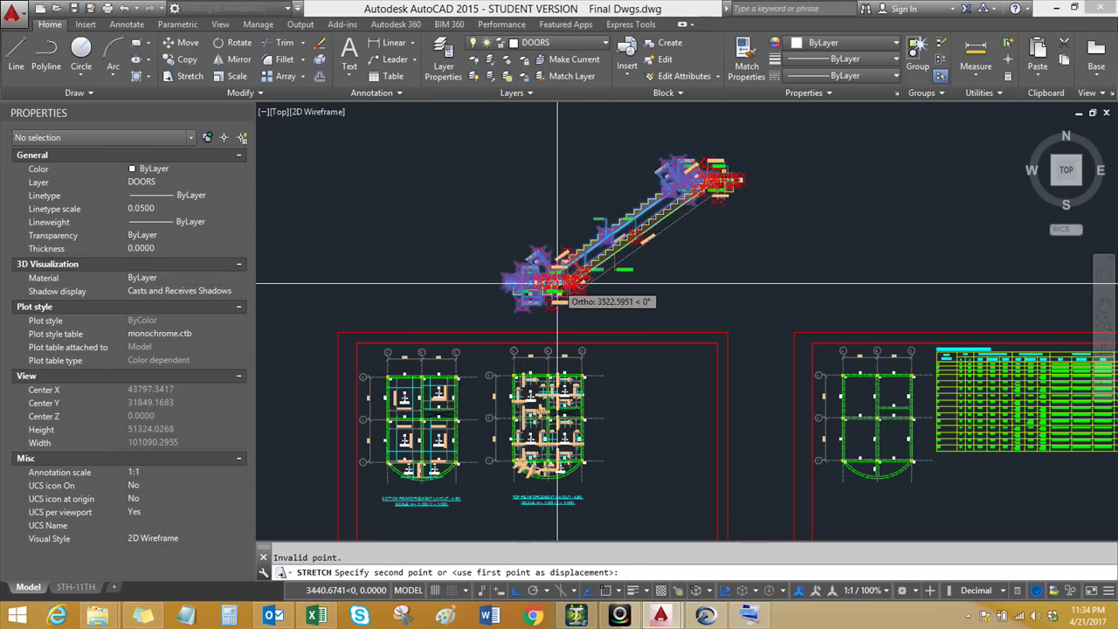
key(Escape)
Scale the stair section block by a factor of 0.5 from a point near its lower landing
text(sc)
key(Return)
click(543, 279)
key(Return)
click(538, 291)
text(0.5)
key(Return)
key(Escape)
scroll(550, 288, up, 2)
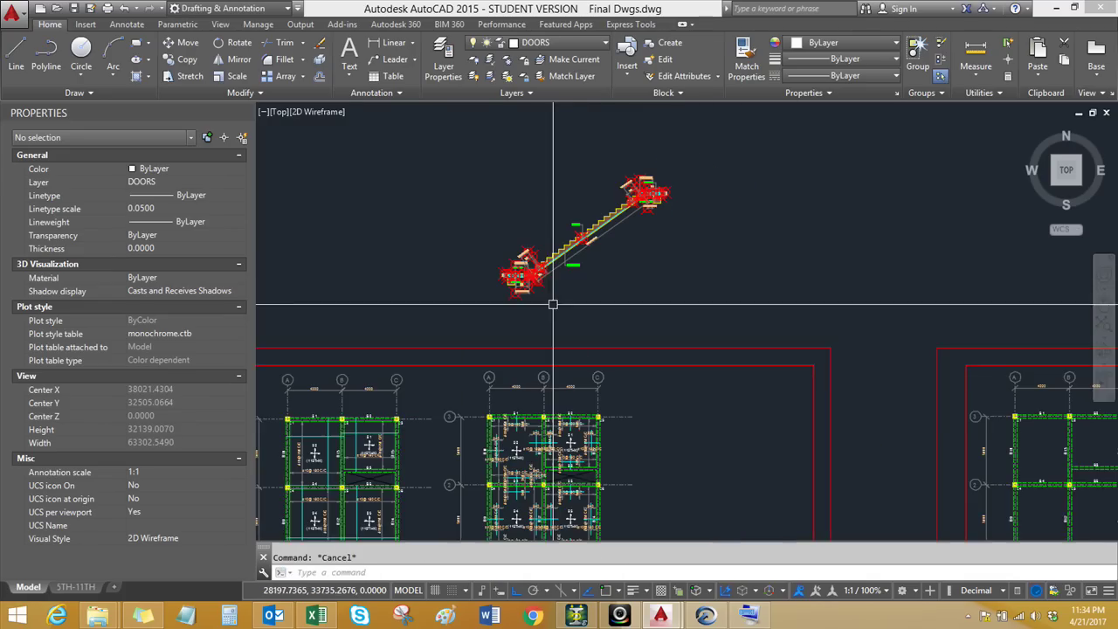
Move the stair section block straight down into sheet S2, below the top reinforcement layout
scroll(544, 213, down, 2)
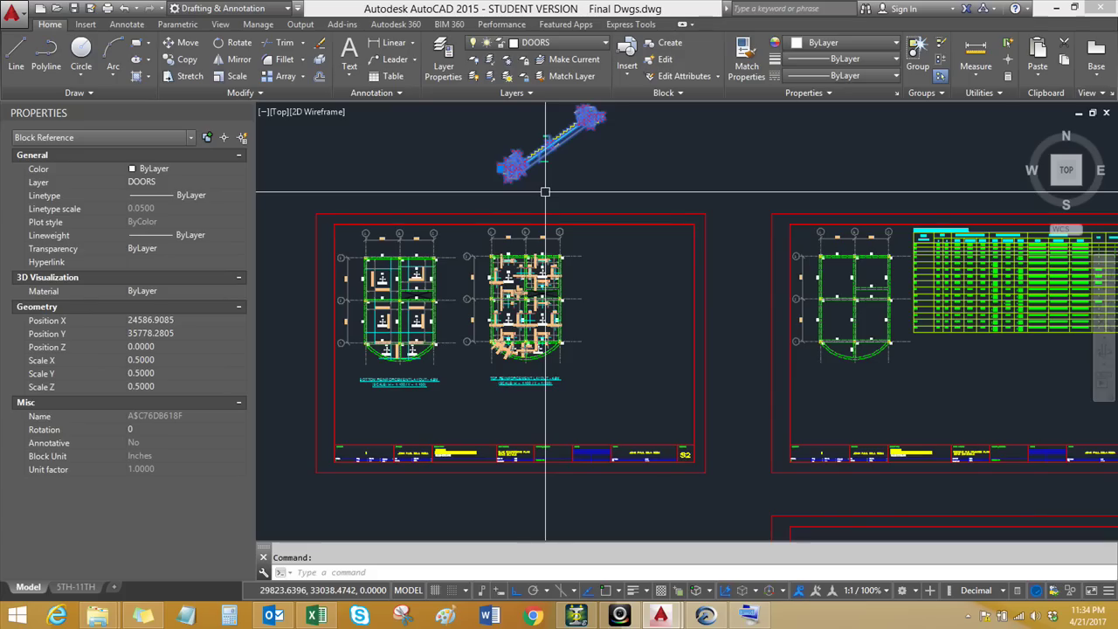
text(m)
key(Return)
click(576, 166)
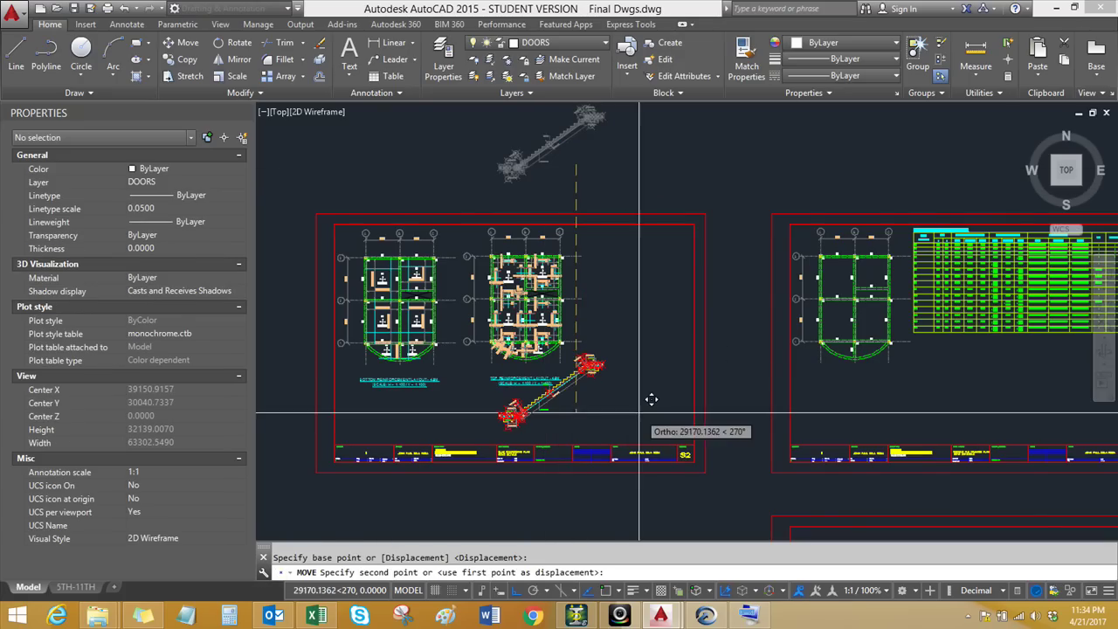
key(Escape)
scroll(578, 376, up, 2)
Erase the stair section block from sheet S2
click(566, 372)
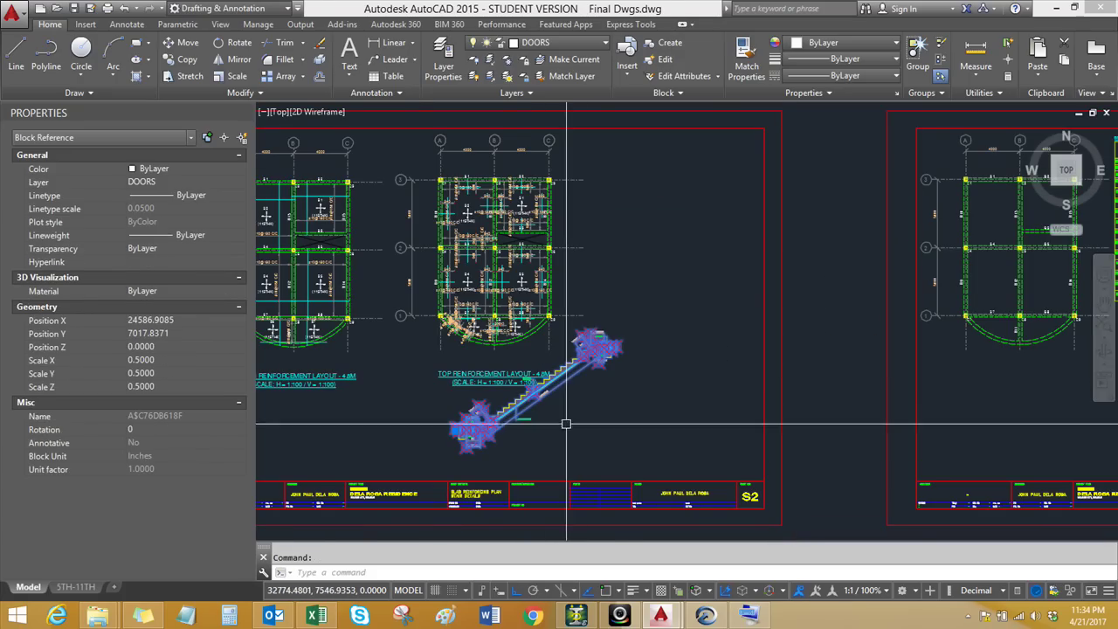
text(m)
key(Return)
key(Escape)
key(Escape)
scroll(599, 310, down, 4)
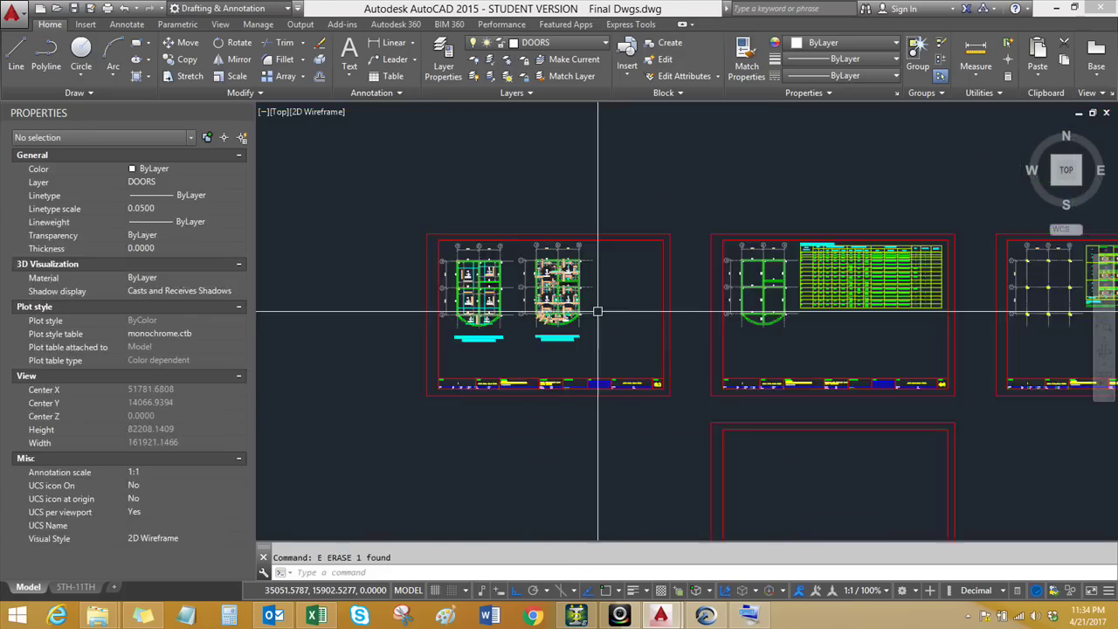
Copy the entire S2 sheet, including its border, title block and both reinforcement layouts
click(406, 193)
click(692, 428)
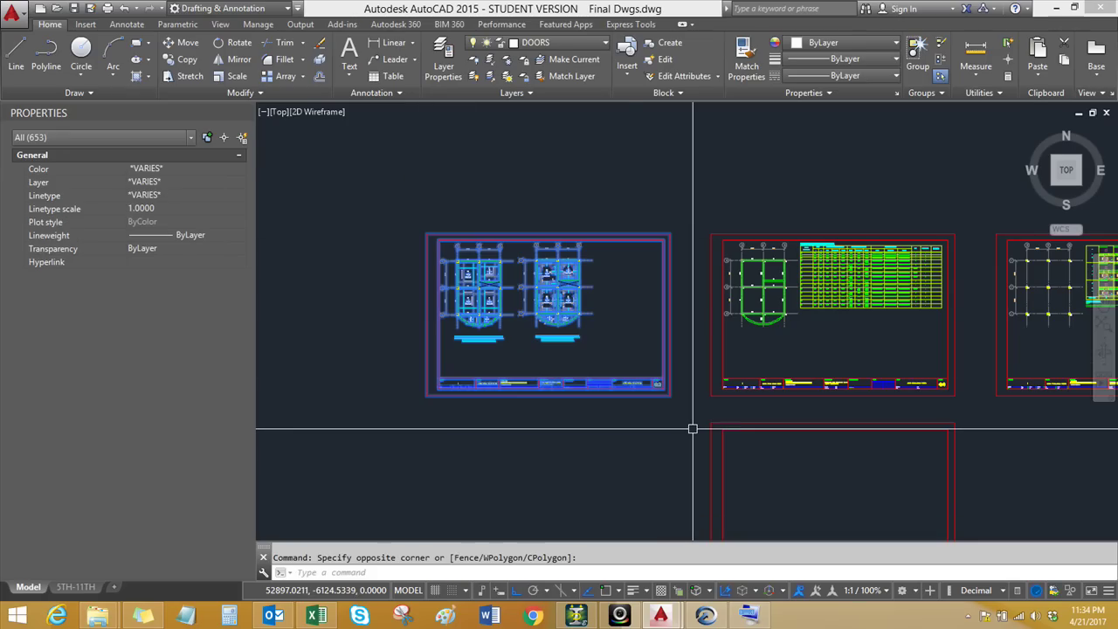
text(c)
key(Return)
key(Escape)
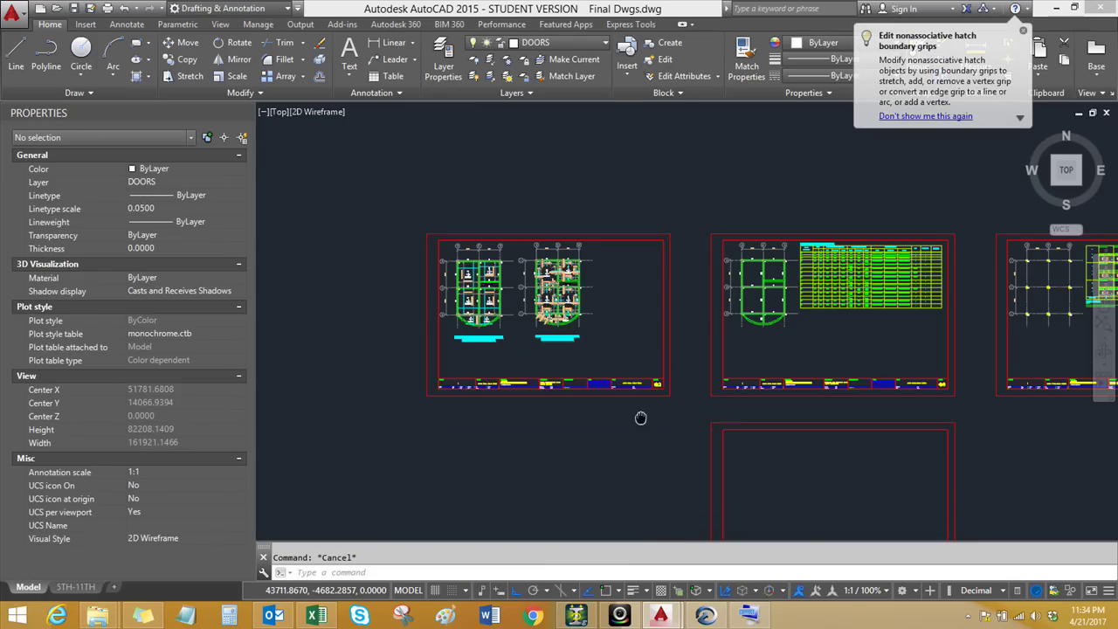
Copy the slab sheet's border and title block, without its reinforcement layouts, to directly below the original sheet
middle_drag(649, 421, 605, 358)
click(659, 353)
click(321, 303)
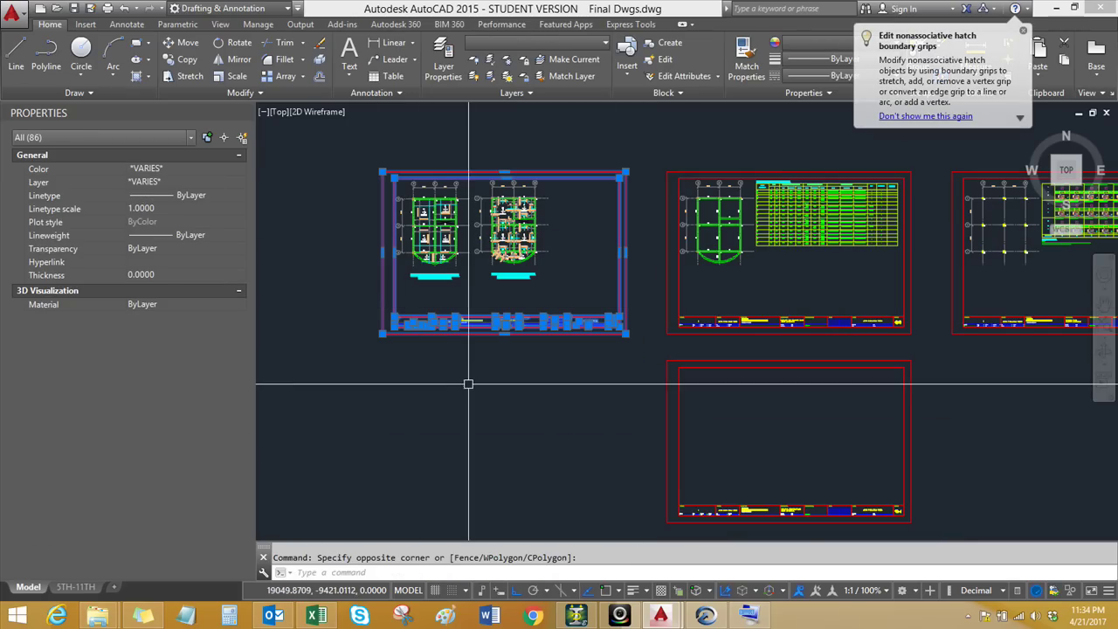
text(co)
key(Return)
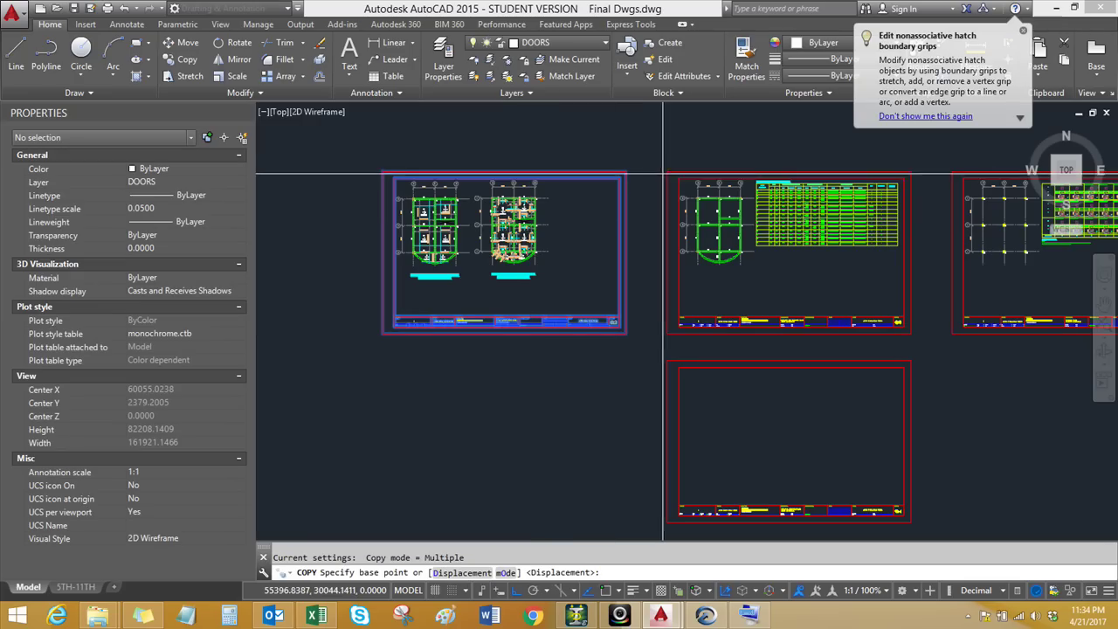
key(F3)
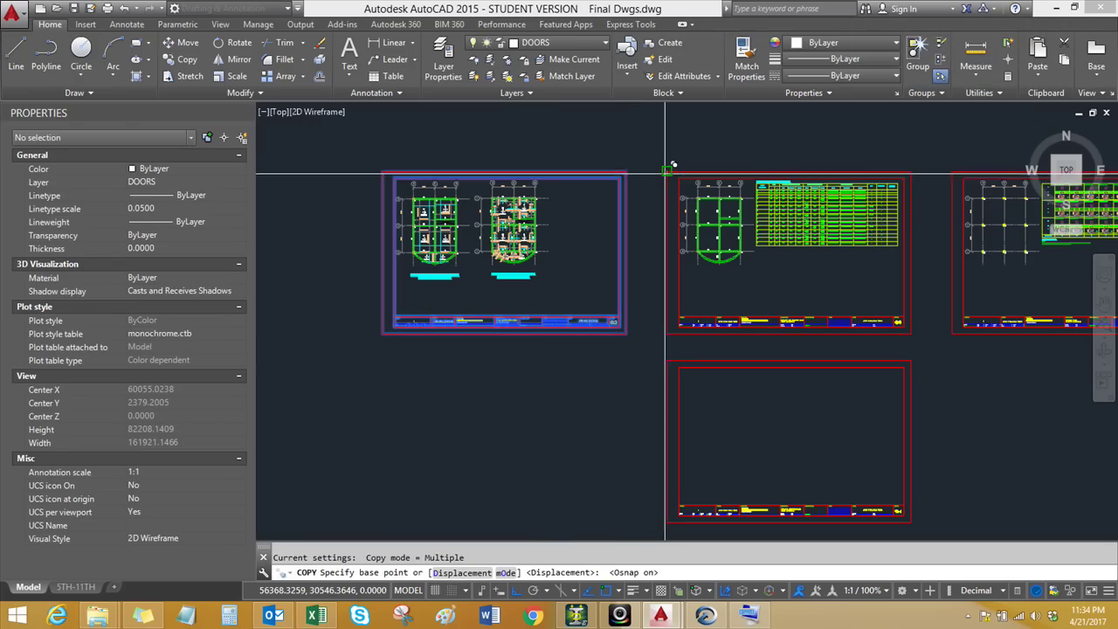
click(666, 171)
click(669, 349)
key(Escape)
middle_drag(547, 434, 545, 415)
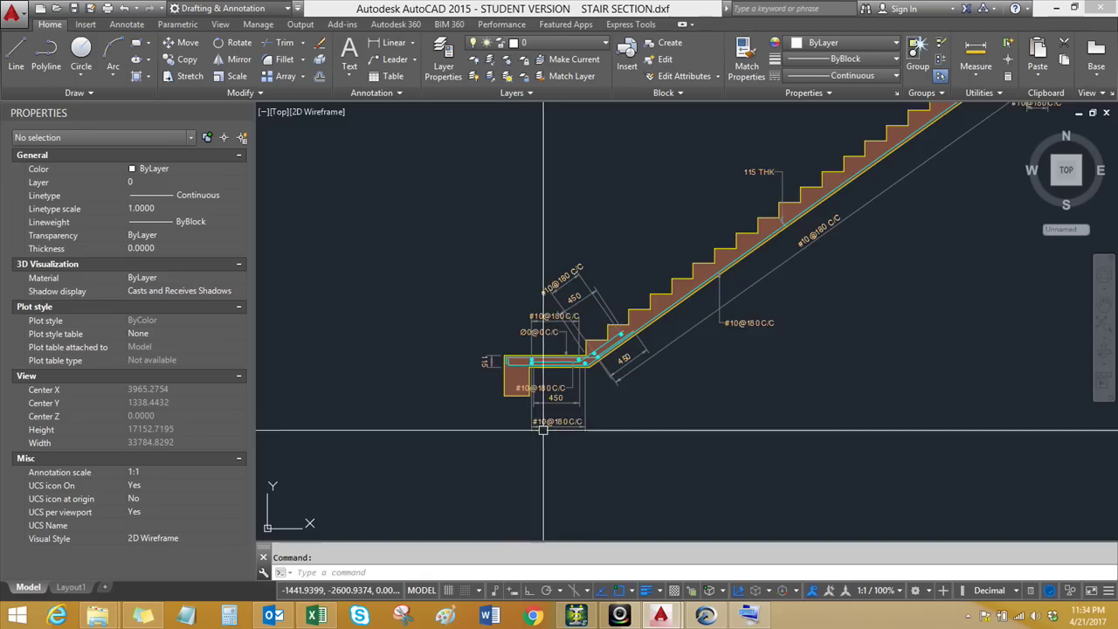
Copy the whole stair section from STAIR SECTION.dxf and paste it inside the new blank sheet in Final Dwgs.dwg
scroll(449, 224, down, 3)
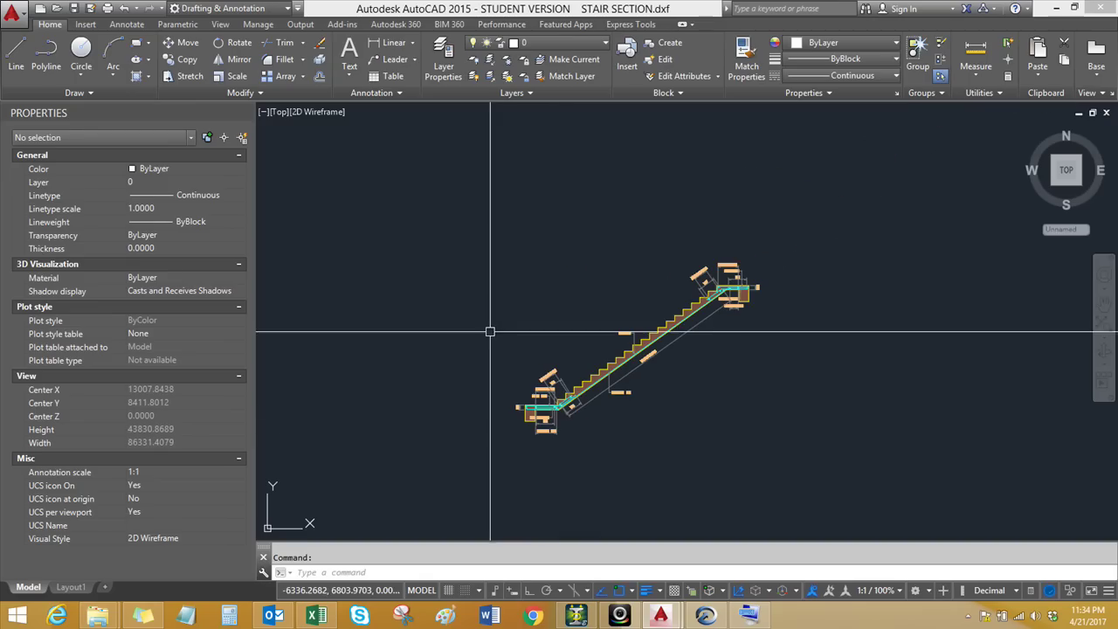
click(451, 219)
click(804, 449)
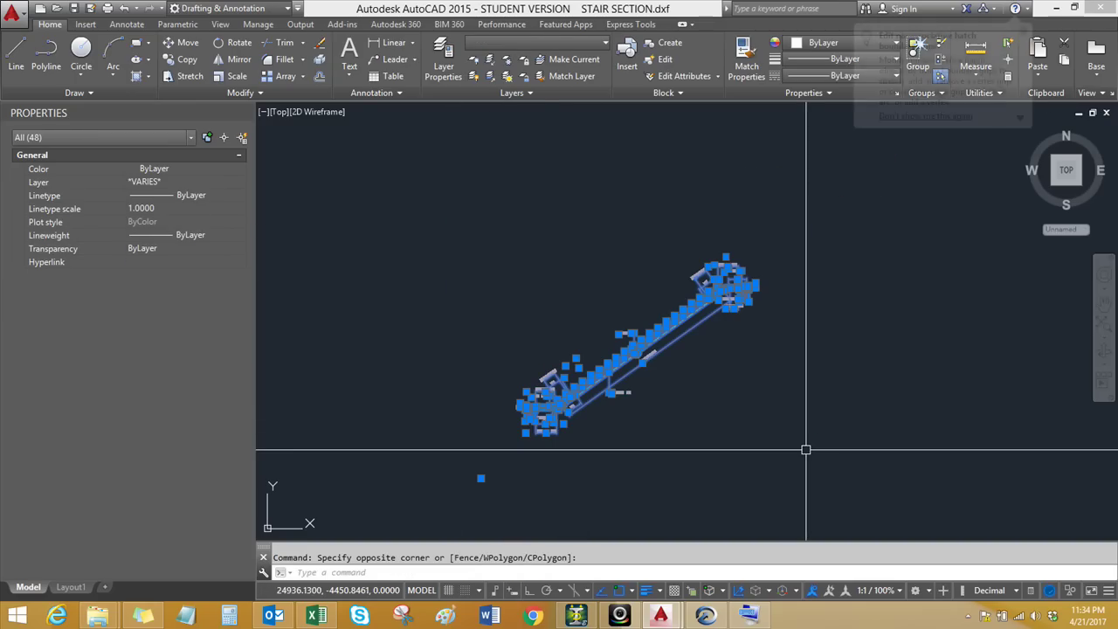
click(538, 399)
key(ctrl+Tab)
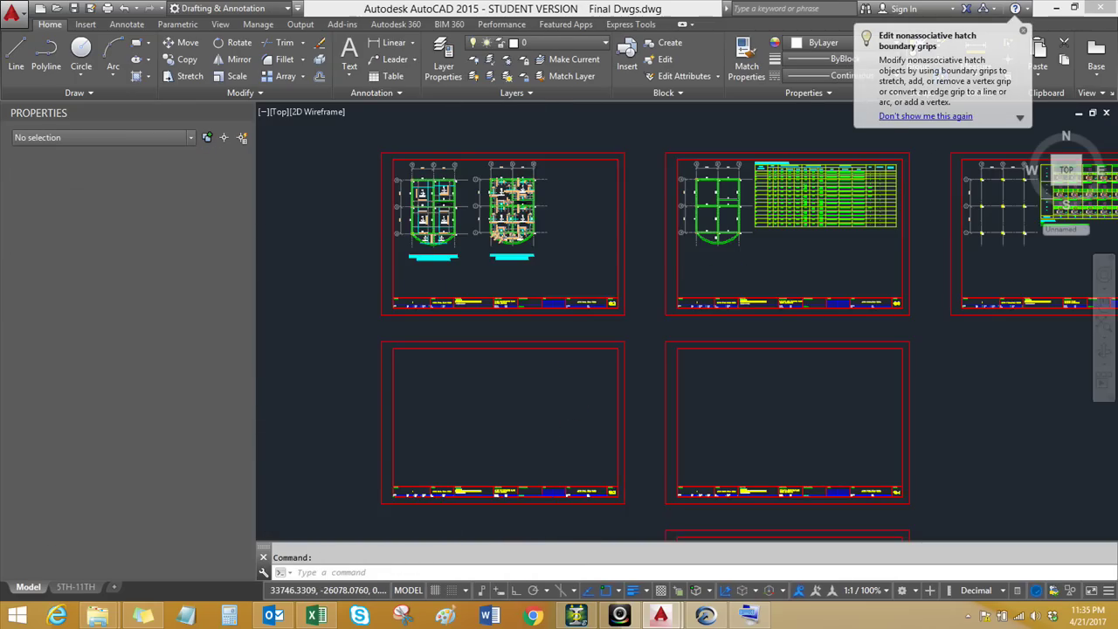
key(ctrl+v)
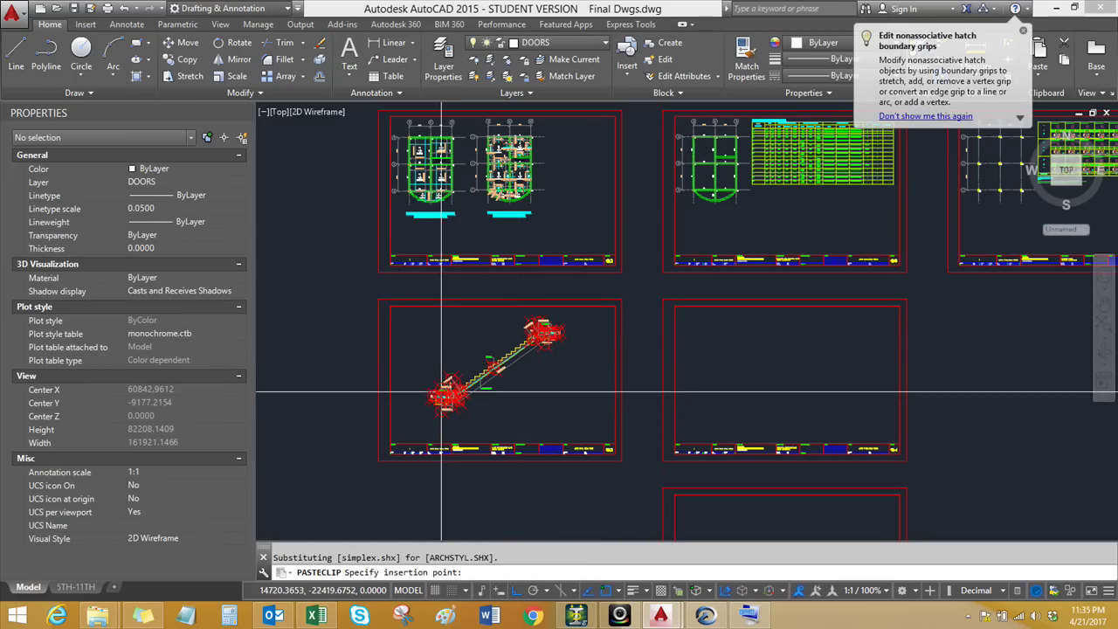
click(415, 393)
Inspect the pasted stair section, redraw the display and save Final Dwgs.dwg
scroll(428, 389, up, 6)
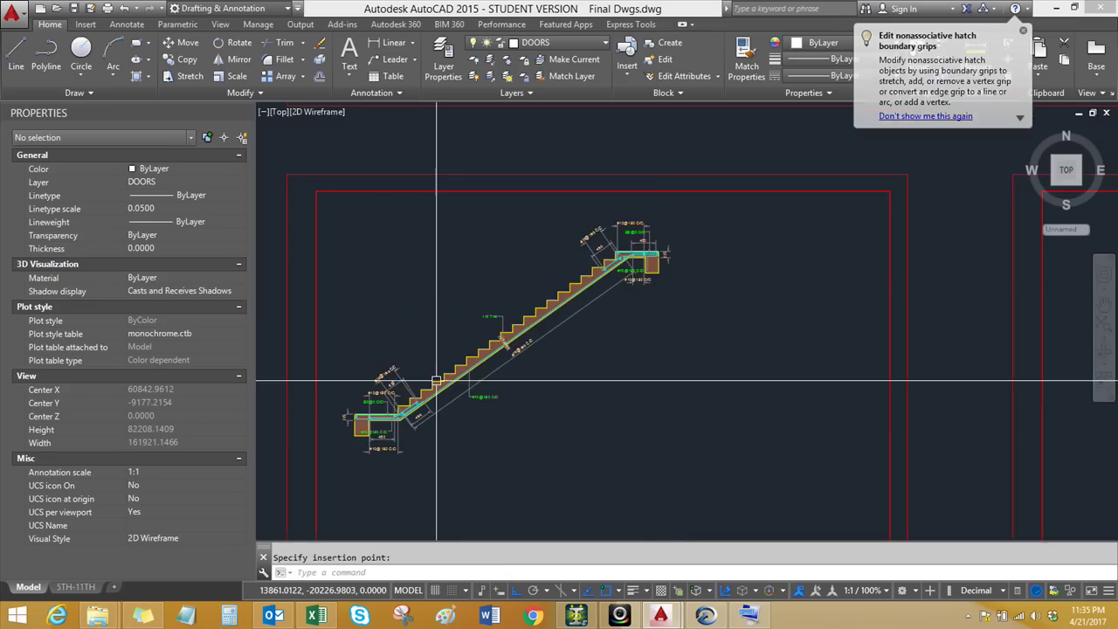
text(r)
key(Return)
scroll(477, 373, down, 8)
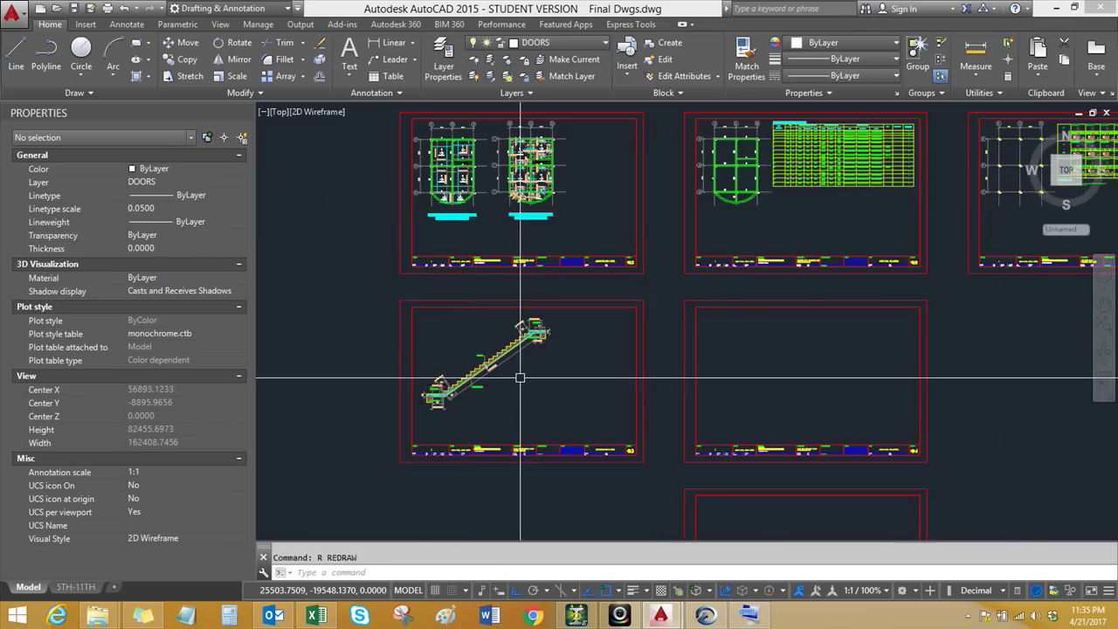
text(r)
key(Escape)
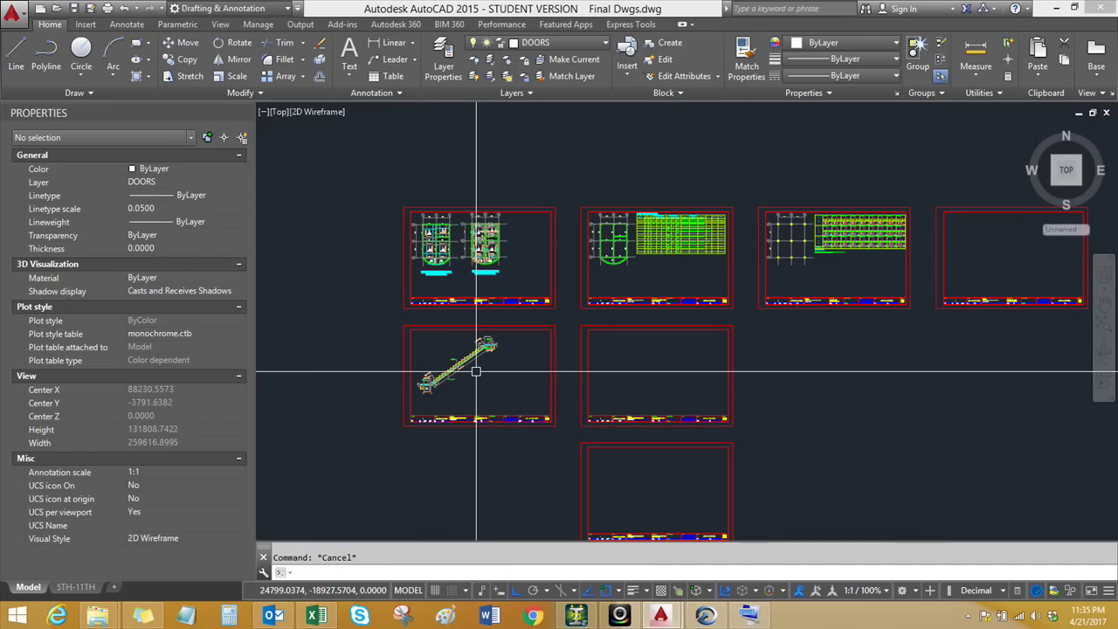
text(r)
scroll(476, 371, up, 4)
key(Return)
scroll(554, 317, down, 4)
key(Escape)
text(r)
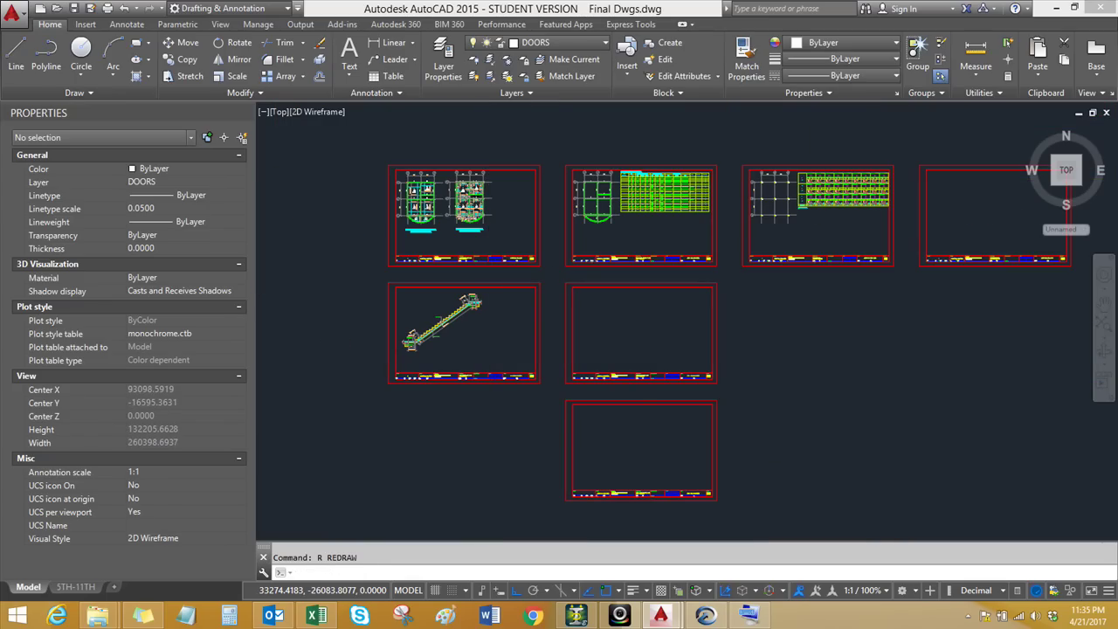
key(ctrl+s)
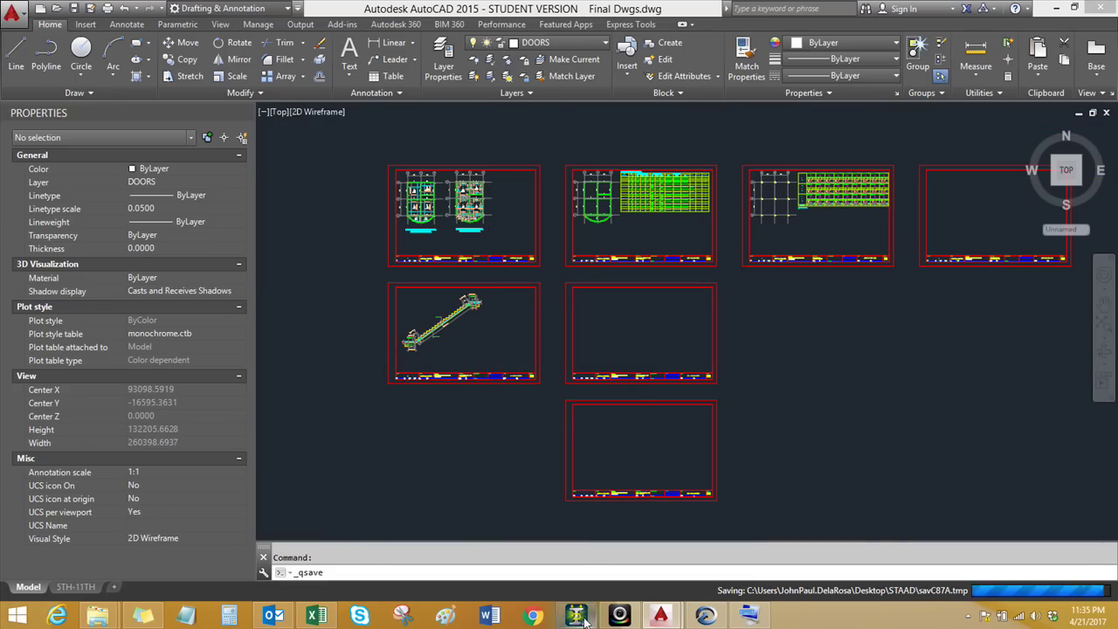
Switch to STAAD RCDC, generate the design calculations report for slab S1 and read through it
click(634, 616)
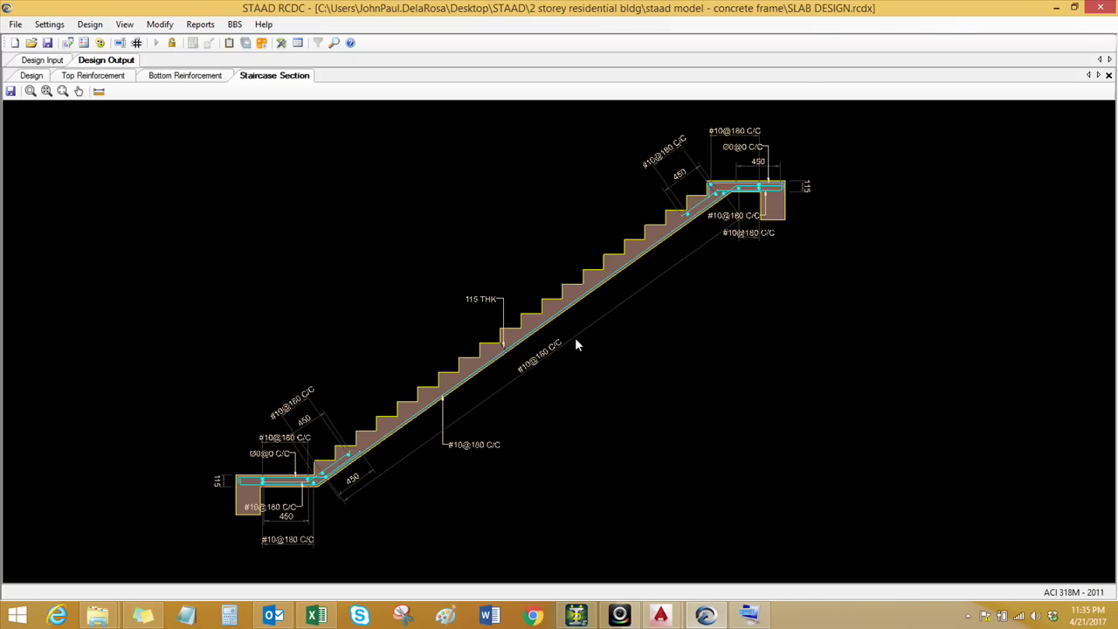
scroll(575, 341, down, 1)
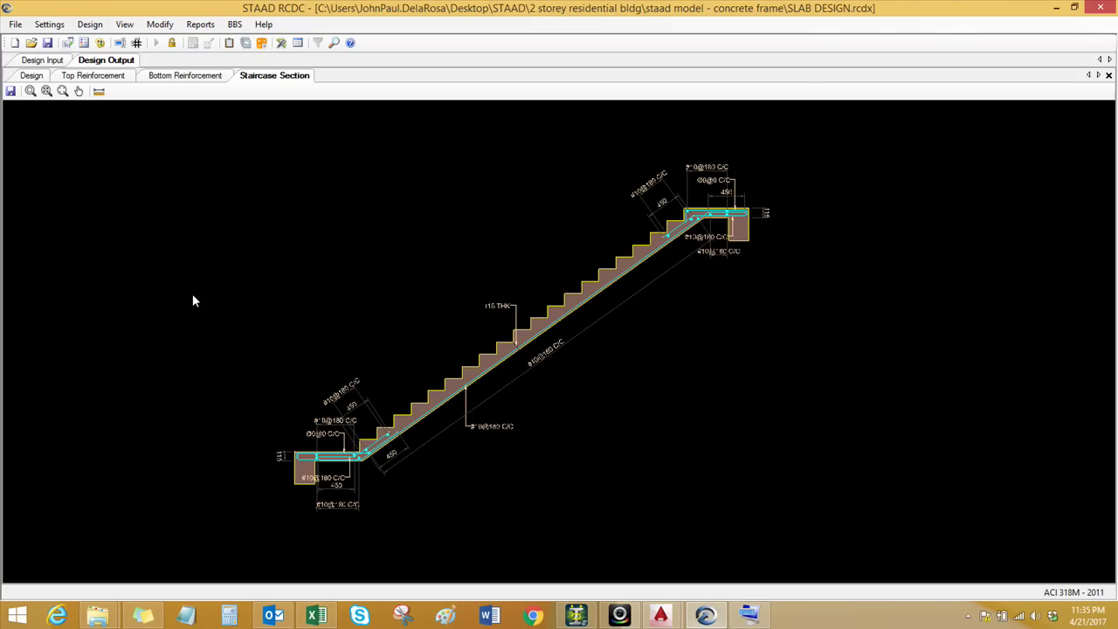
click(201, 25)
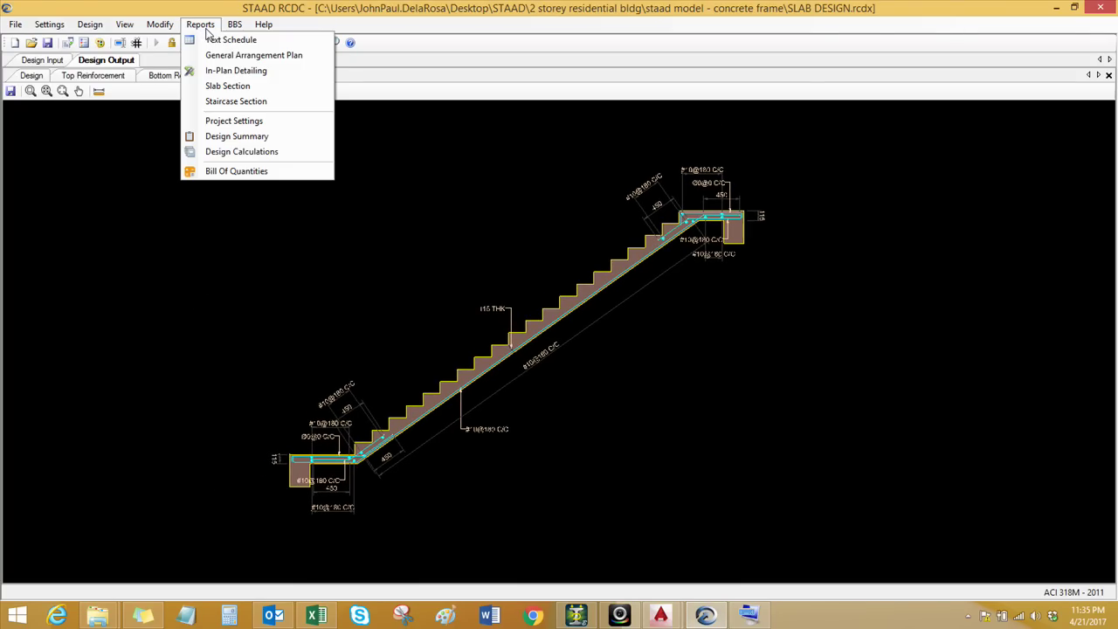
click(247, 152)
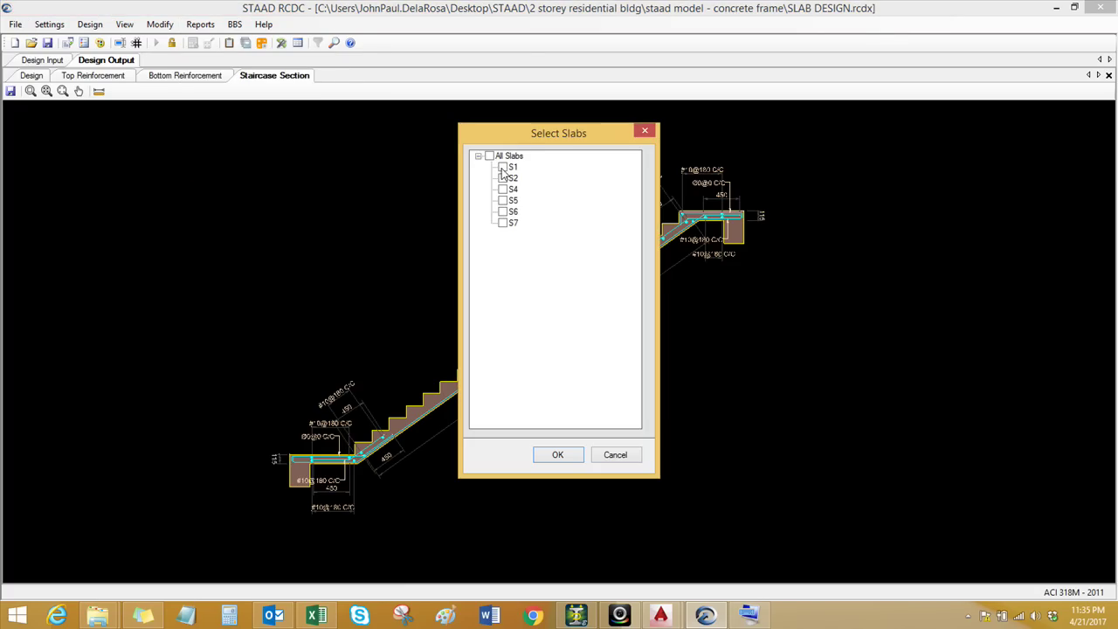
click(556, 454)
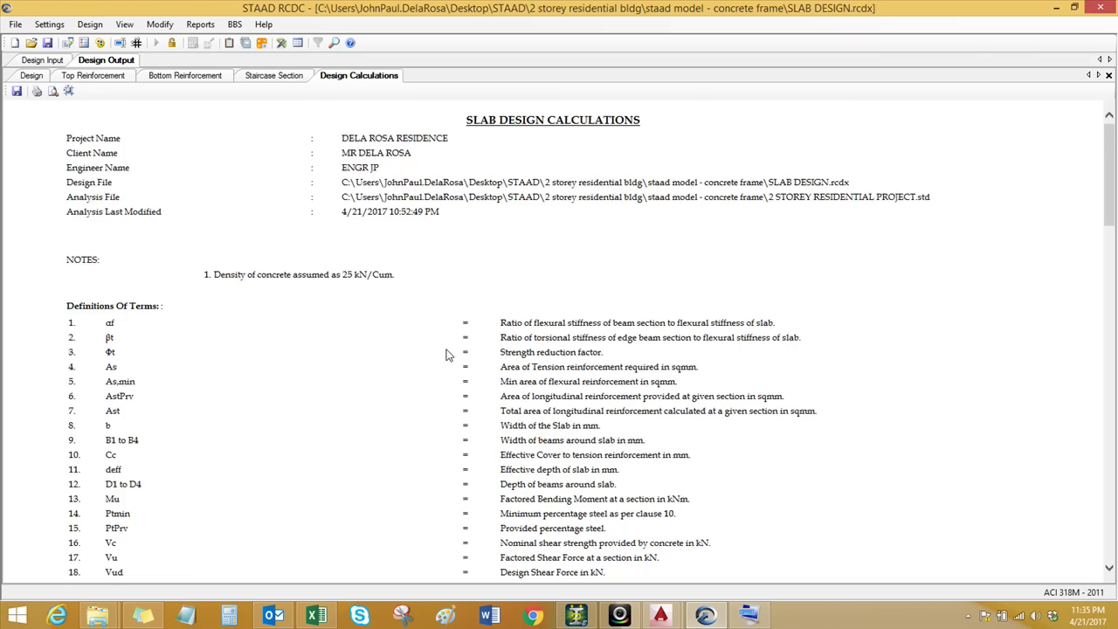
scroll(445, 355, down, 15)
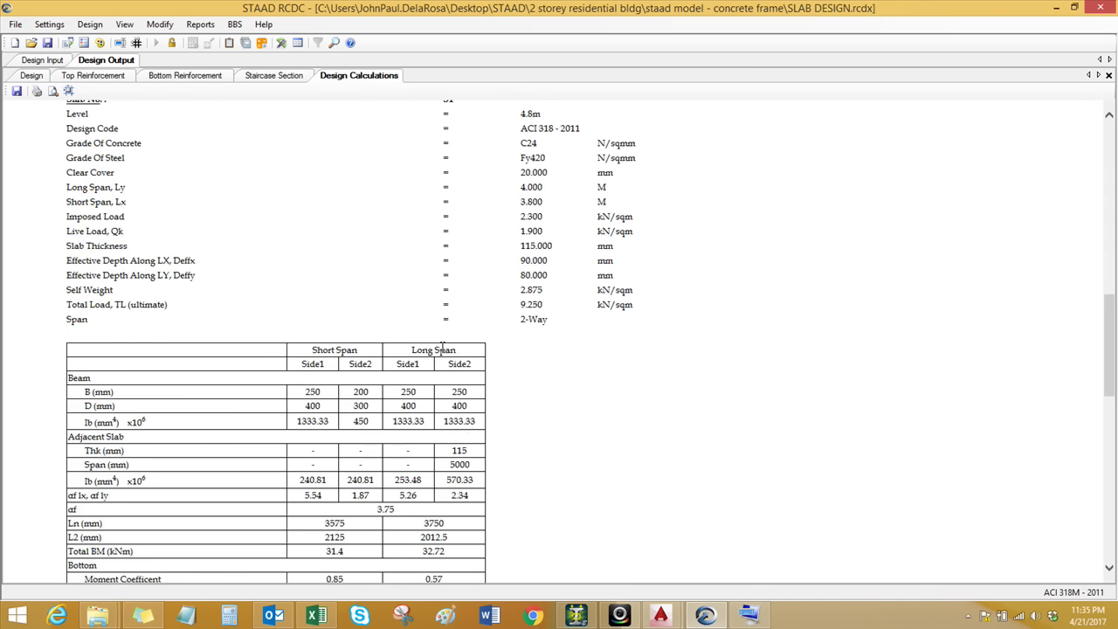
scroll(442, 349, down, 7)
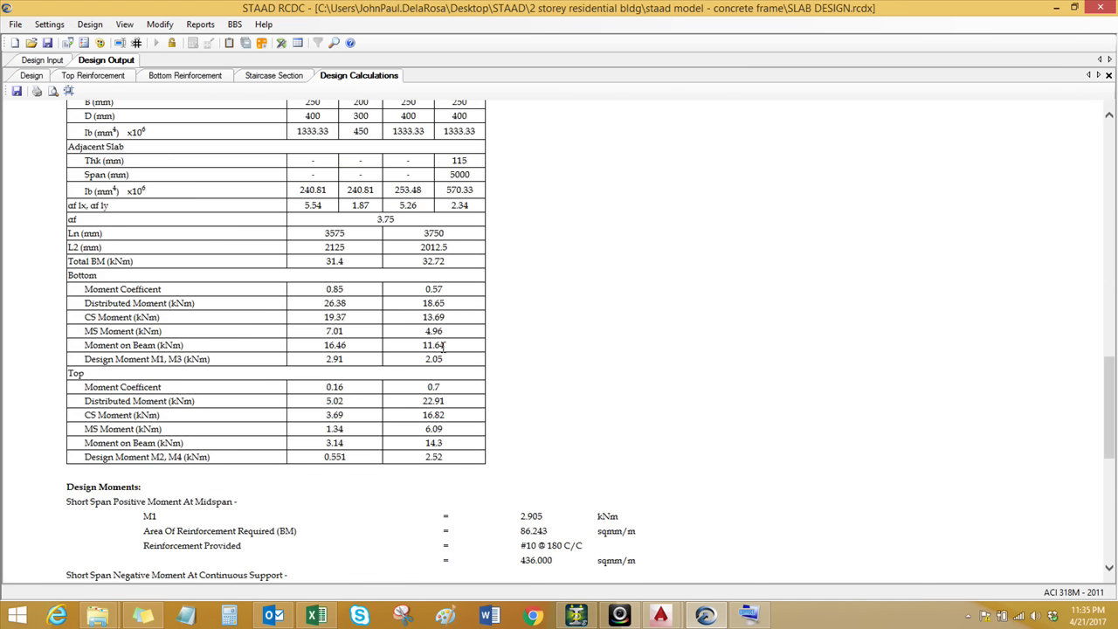
scroll(442, 349, down, 11)
scroll(442, 353, up, 20)
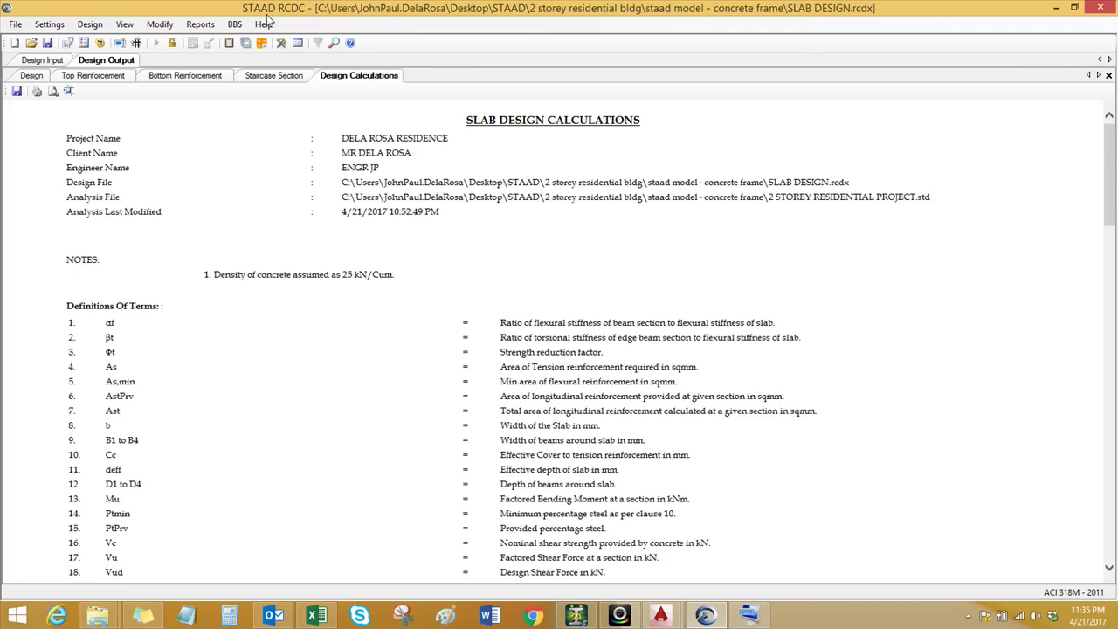
Generate the slab BOQ Summary with a plan area of 80 sqM, keeping the default rates and Rs currency
click(201, 25)
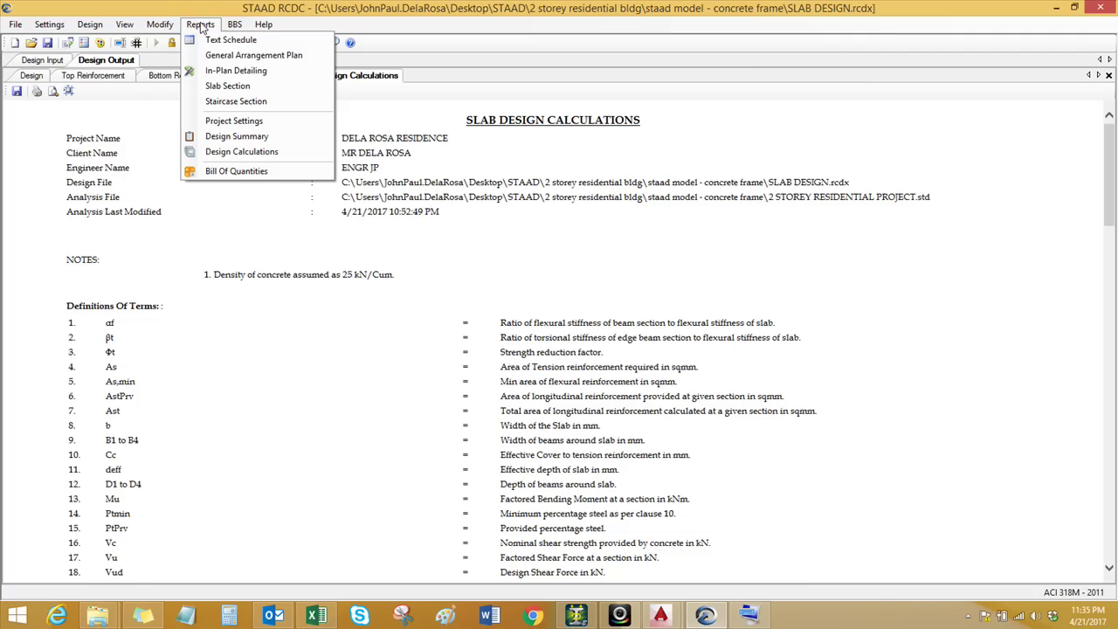
click(237, 171)
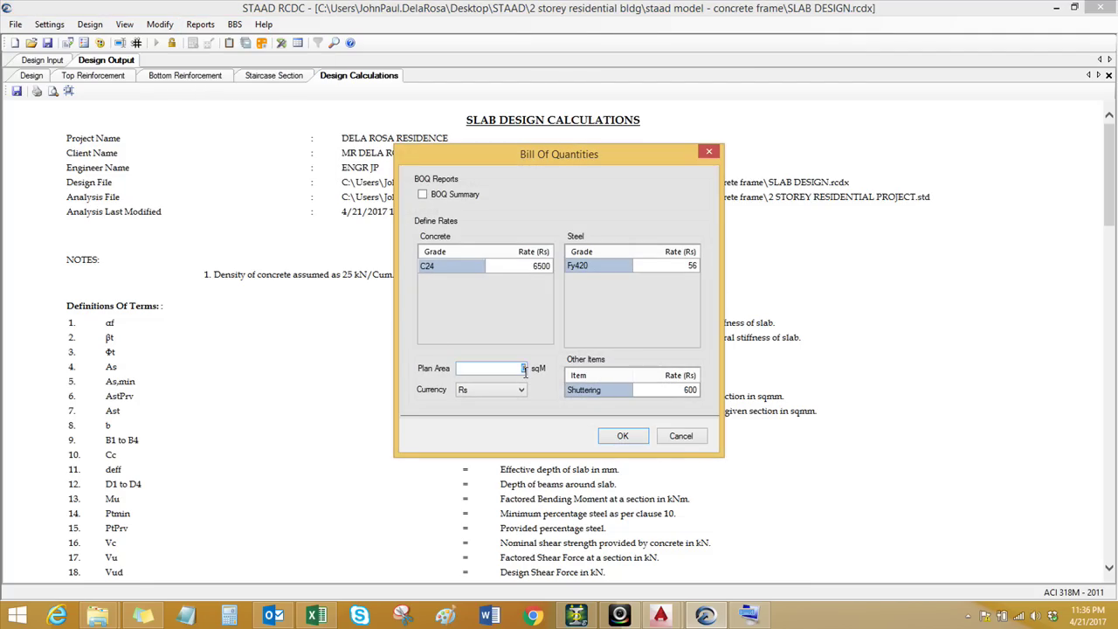
click(623, 435)
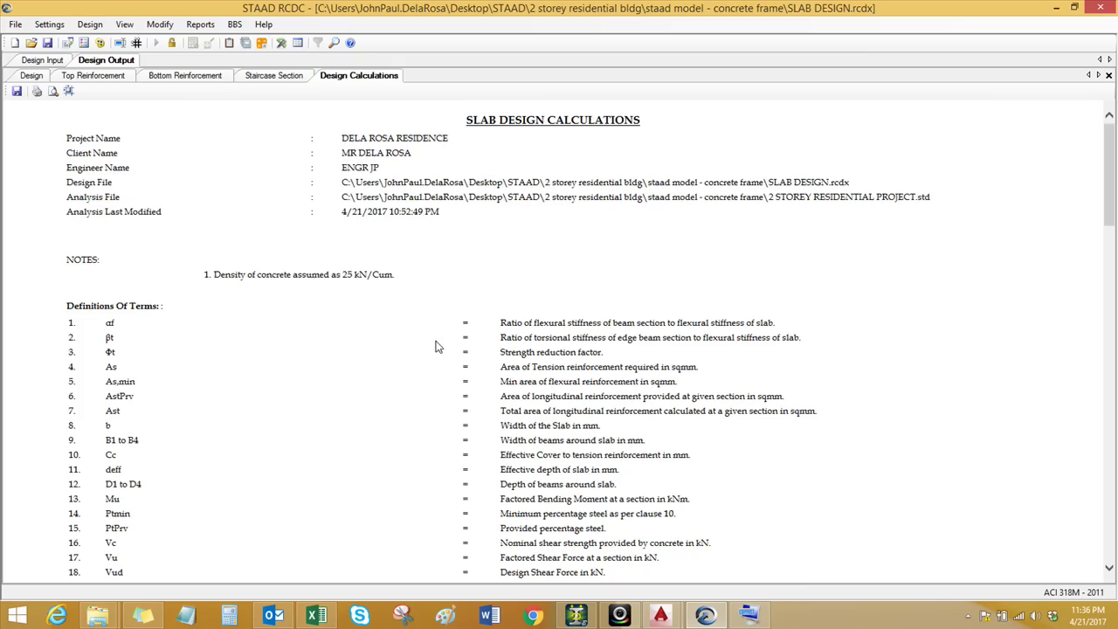
click(200, 24)
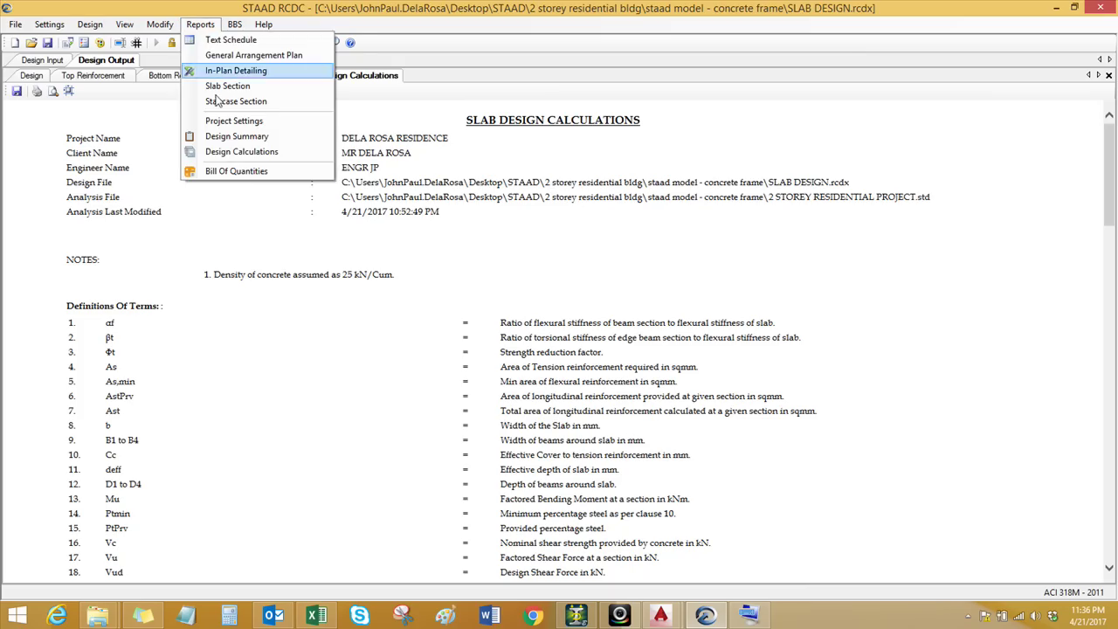
click(236, 174)
click(425, 196)
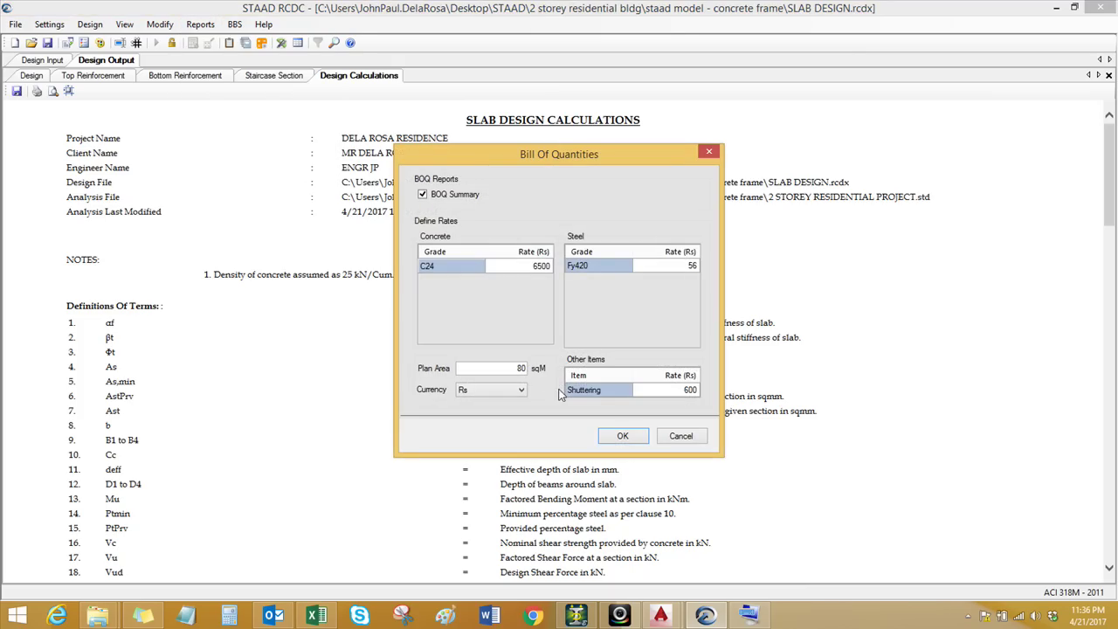
click(628, 432)
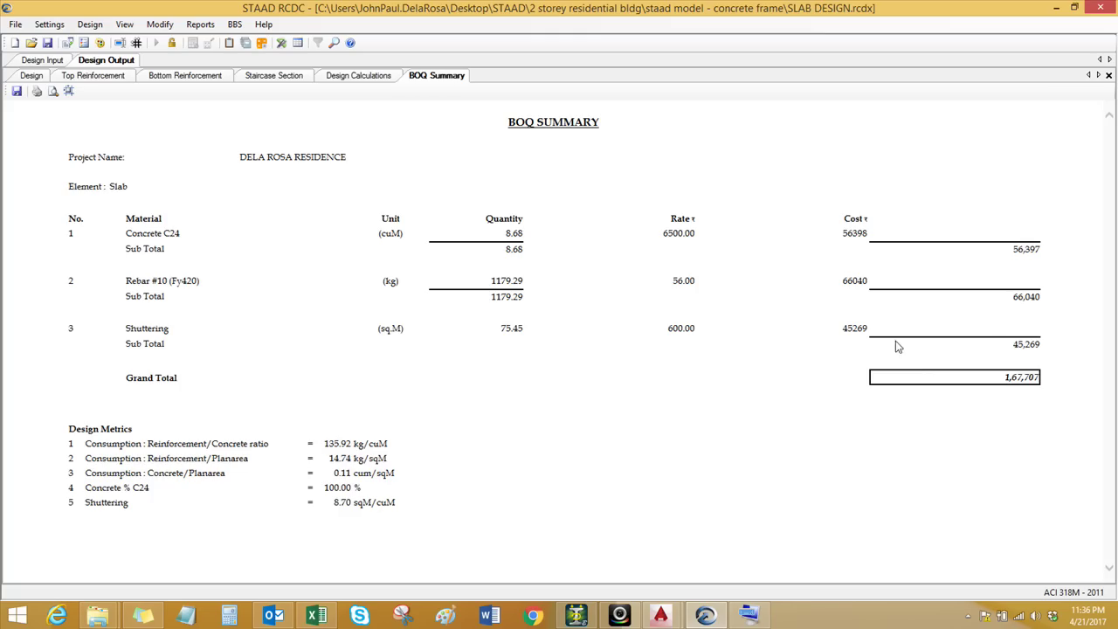
Examine the shuttering metric in the BOQ summary and compare it with the slab panels in the design input layout
drag(340, 505, 365, 509)
click(341, 508)
click(56, 61)
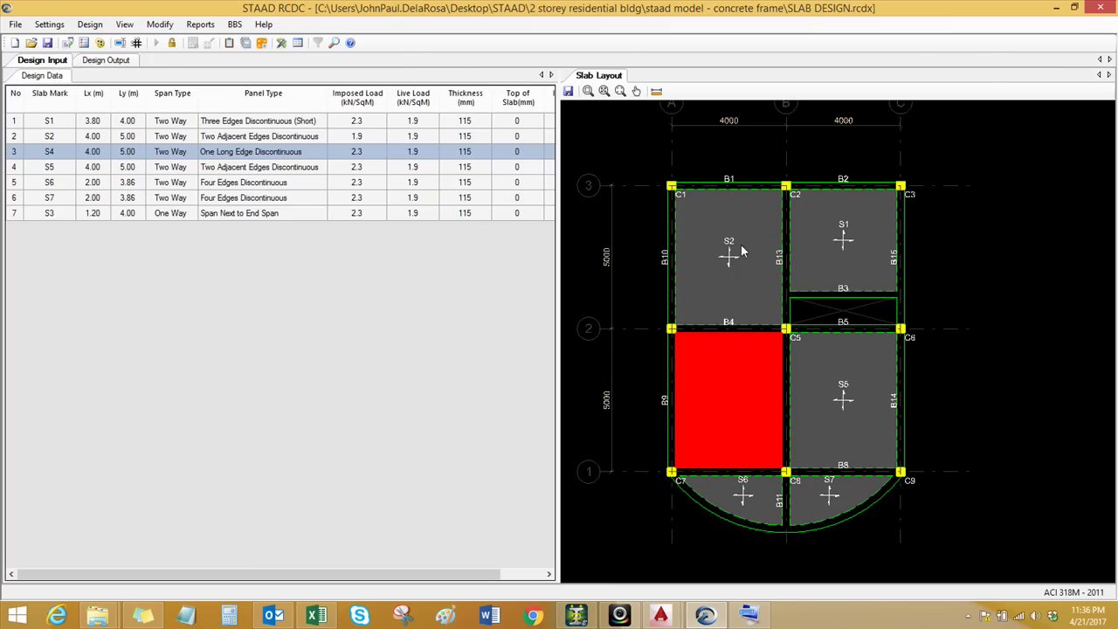
click(111, 59)
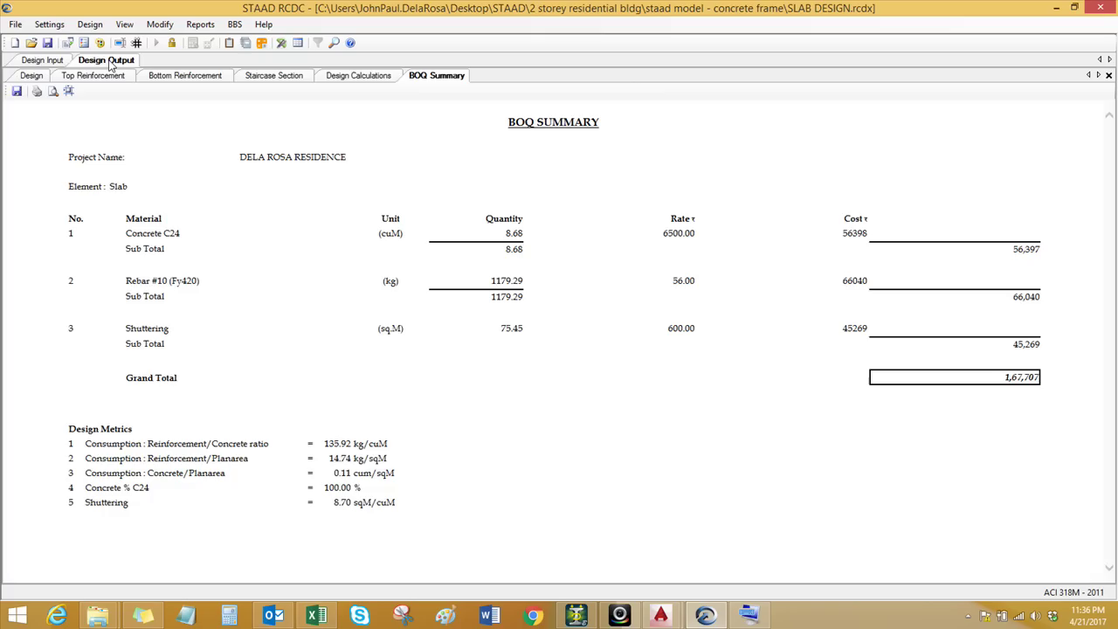
click(56, 61)
click(837, 276)
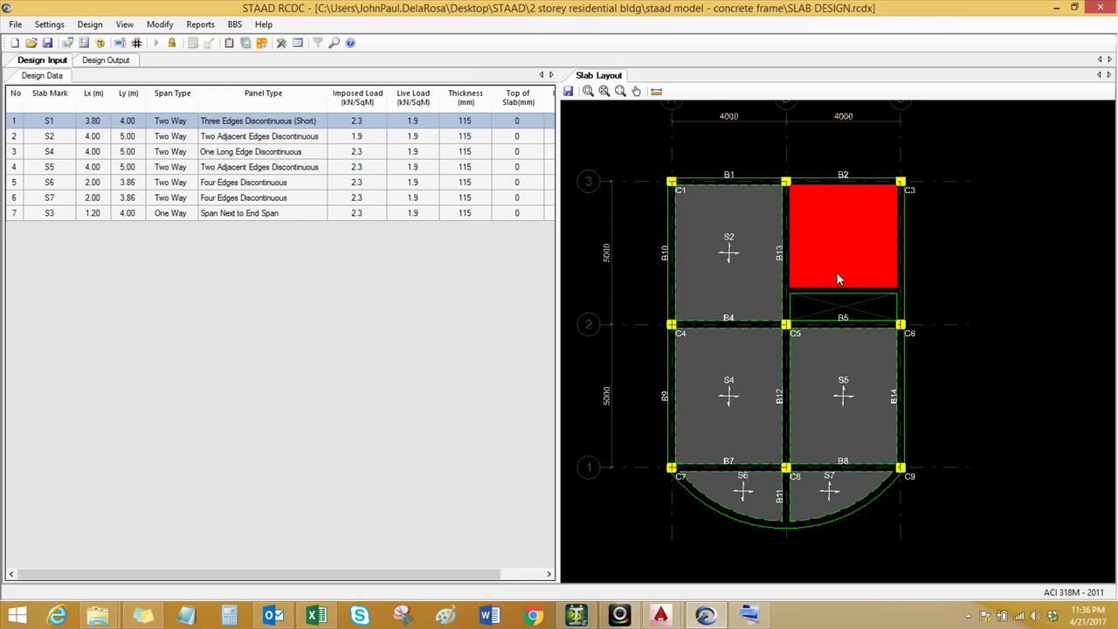
Generate the bar bending schedules as on-screen drawings and view the top reinforcement schedule
click(235, 25)
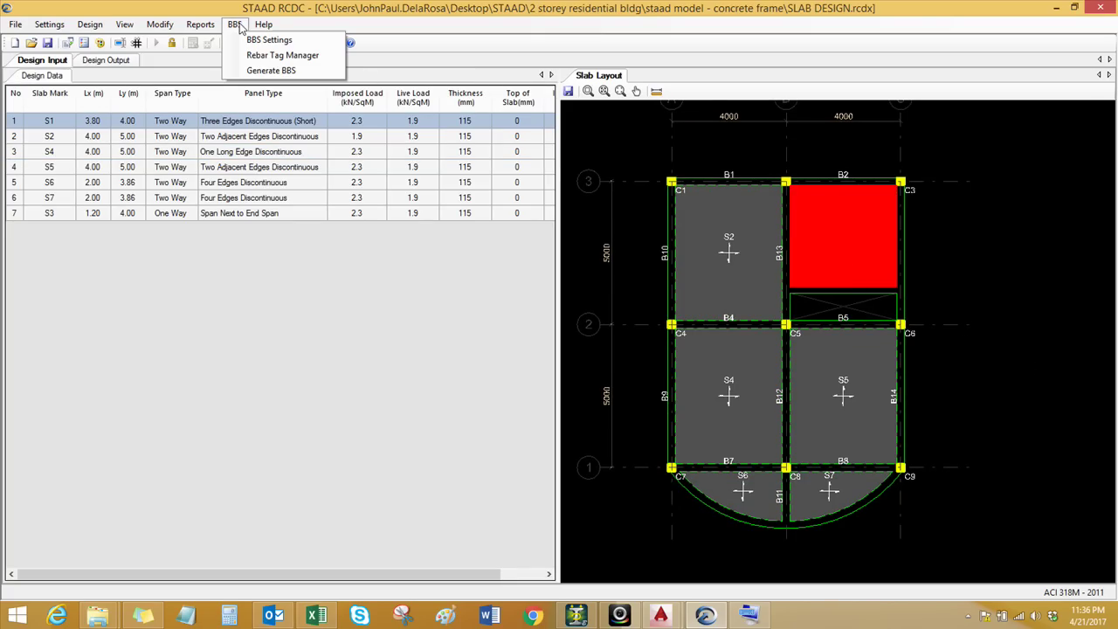
click(269, 71)
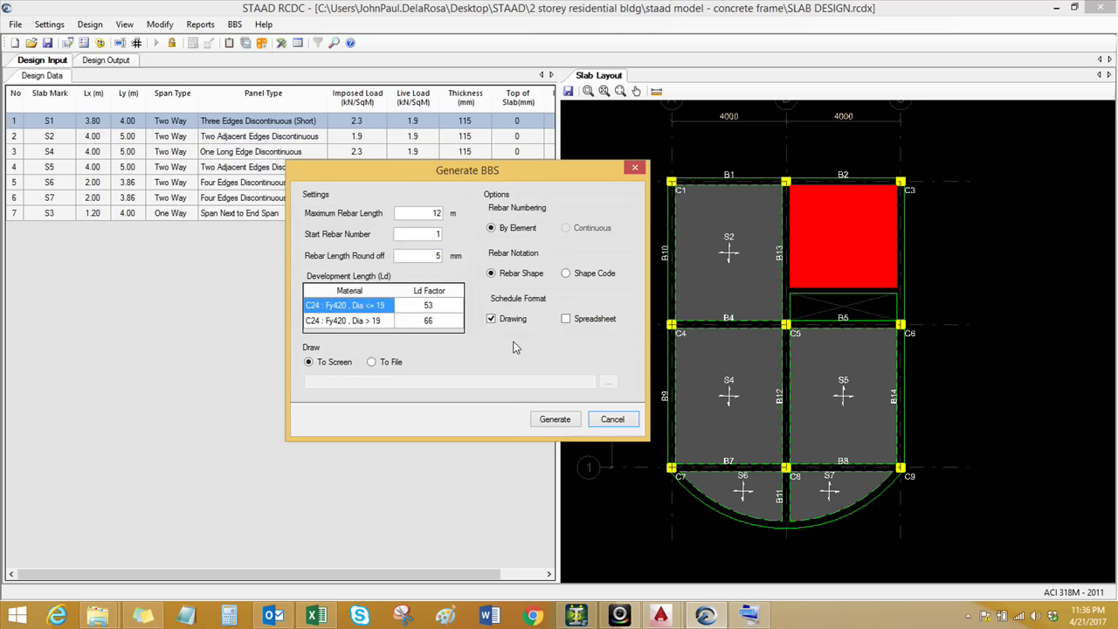
click(555, 421)
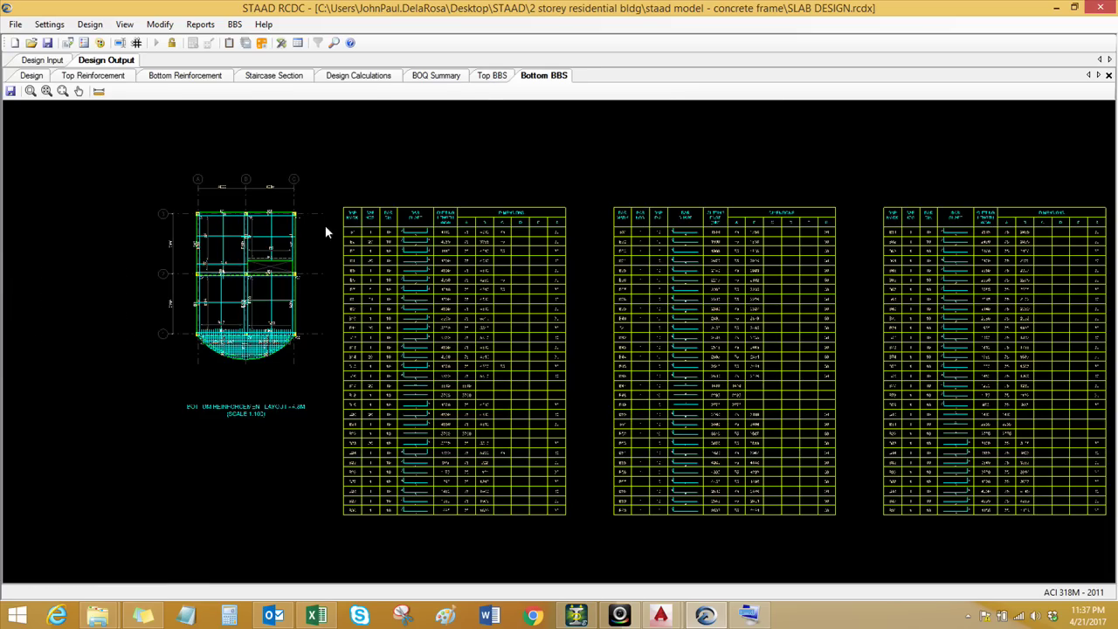
click(494, 79)
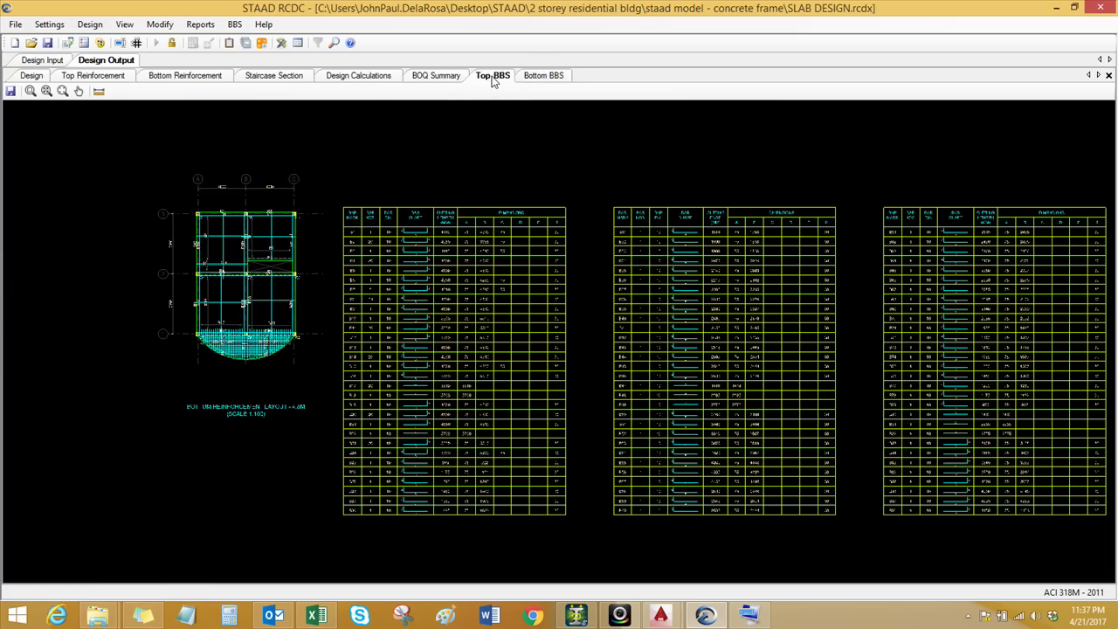
scroll(100, 268, up, 5)
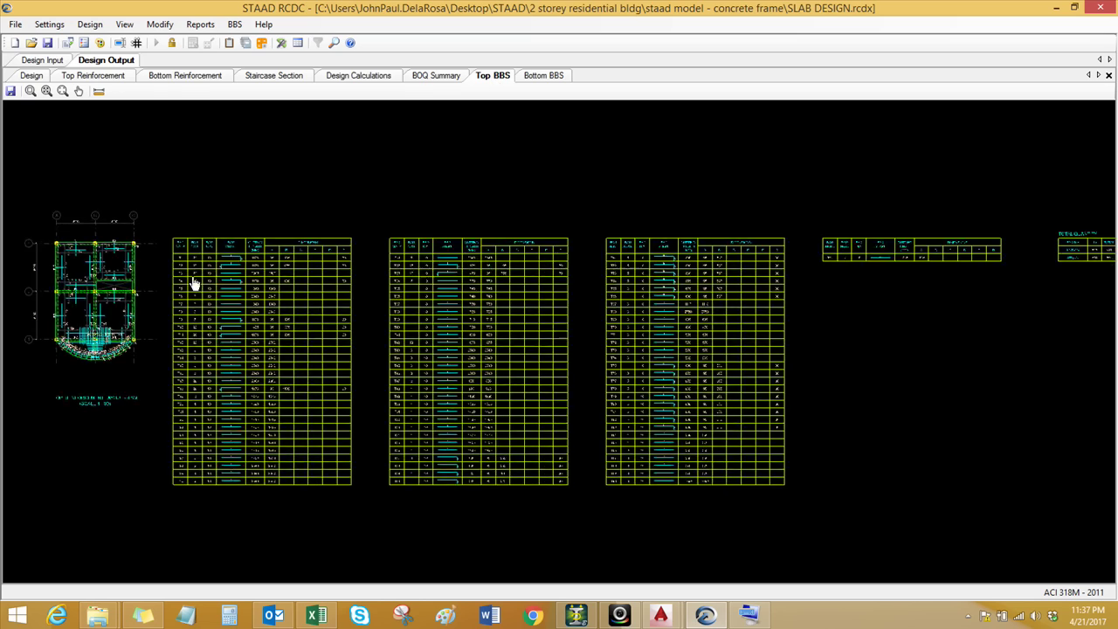
Examine the top reinforcement layout and its bar bending schedule, including the bar marks around the curved balcony
scroll(100, 268, up, 3)
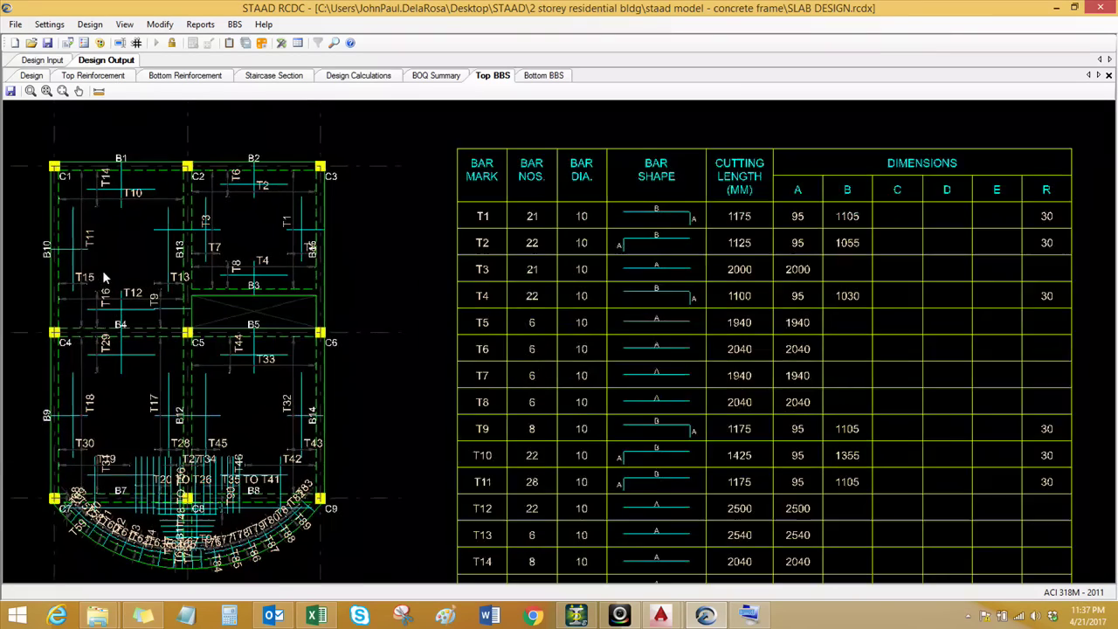
middle_drag(238, 231, 291, 230)
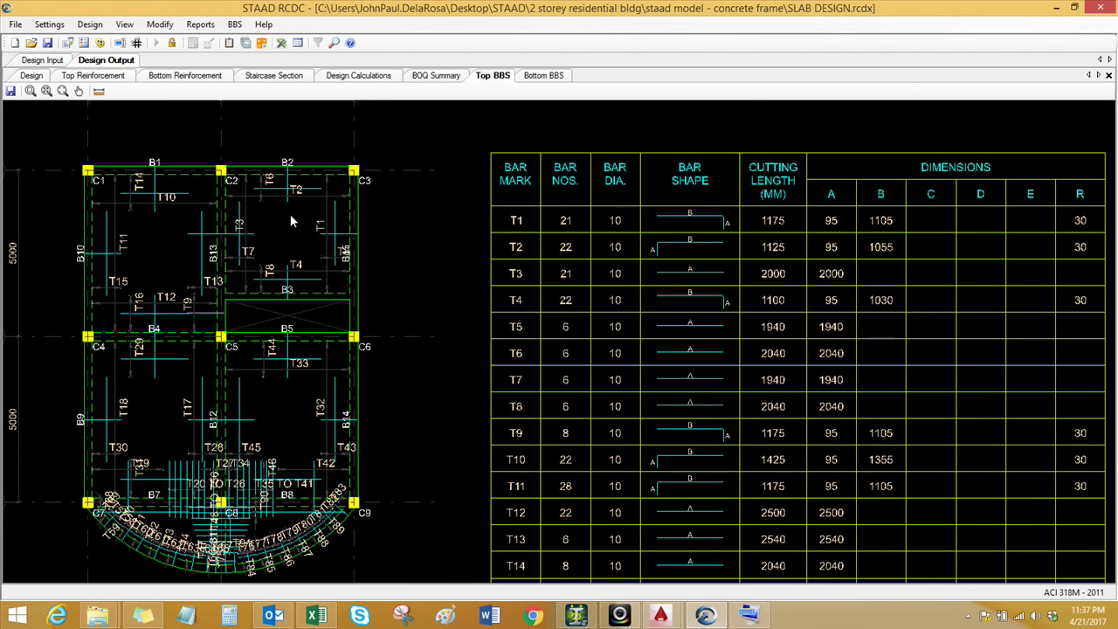
scroll(240, 494, up, 1)
scroll(225, 461, up, 3)
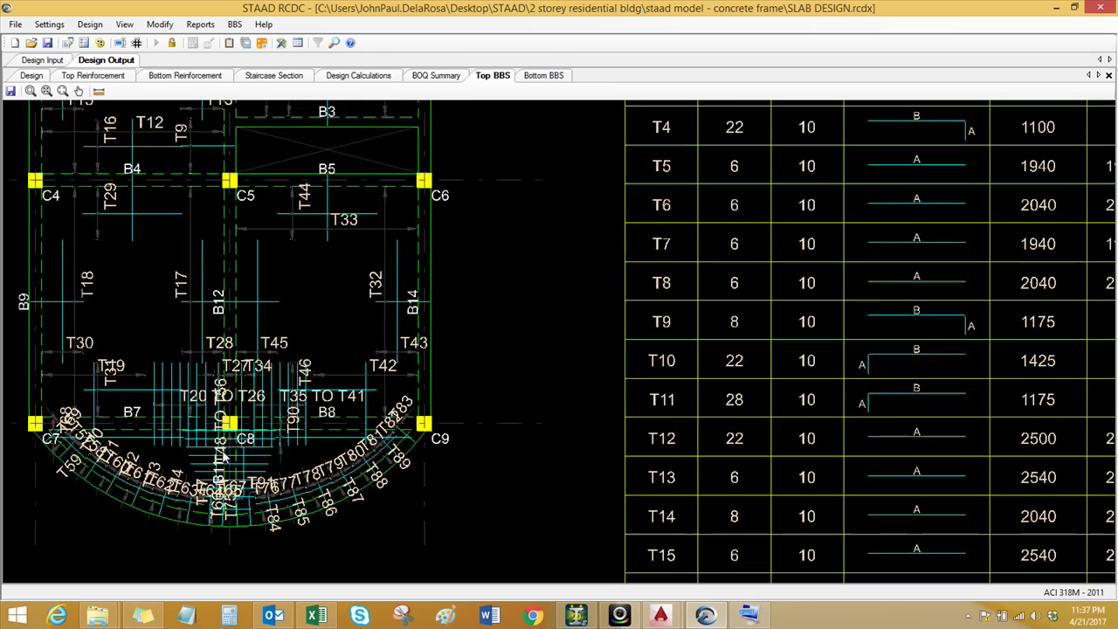
scroll(224, 480, down, 5)
scroll(327, 447, down, 4)
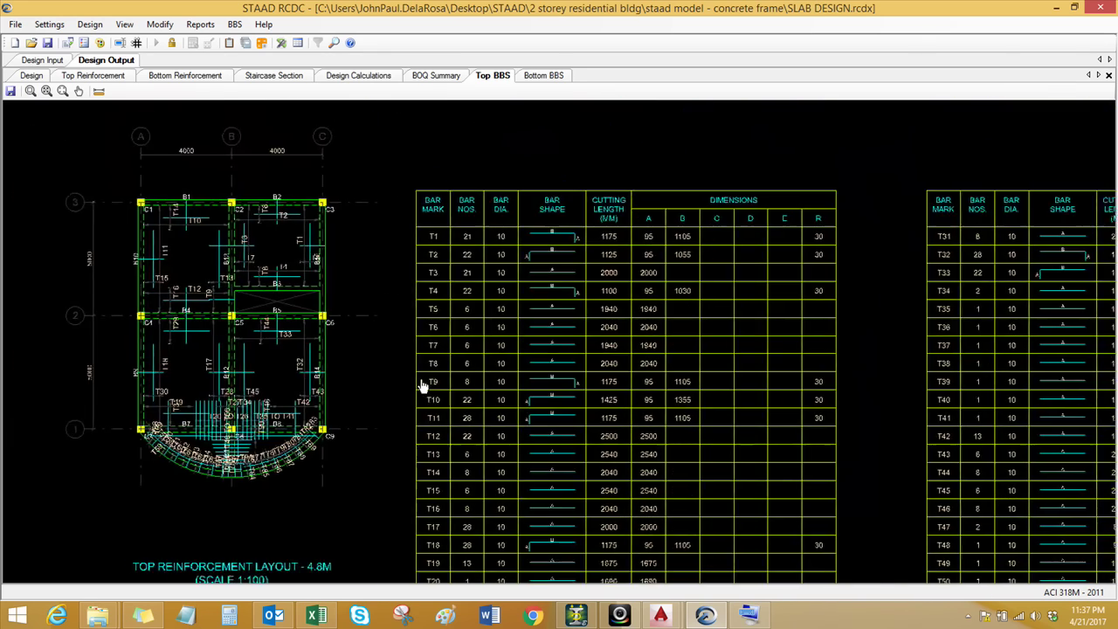
View the bottom reinforcement bar bending schedule and look over its layout, bar tables and total quantity table
click(546, 78)
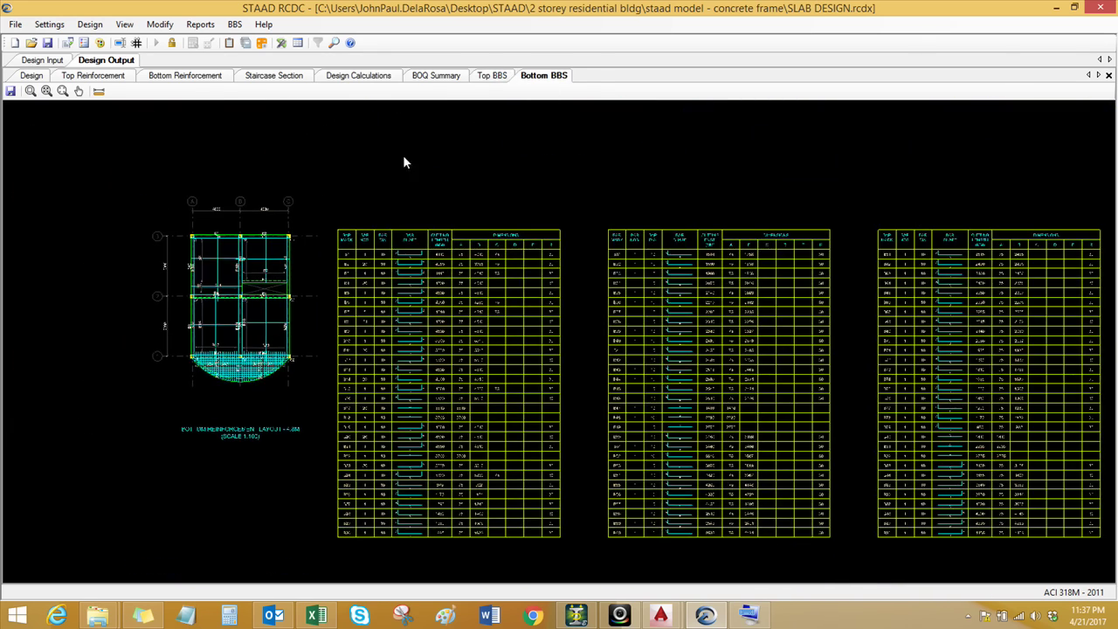
scroll(213, 375, up, 3)
scroll(185, 408, up, 2)
scroll(268, 399, down, 4)
scroll(239, 311, down, 3)
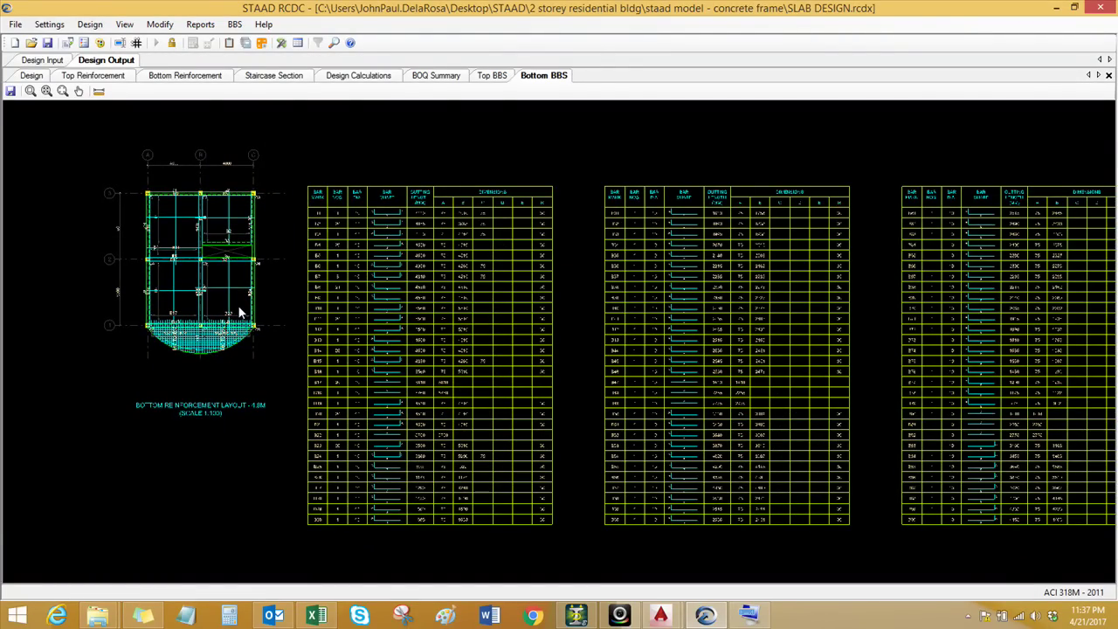
scroll(239, 311, down, 3)
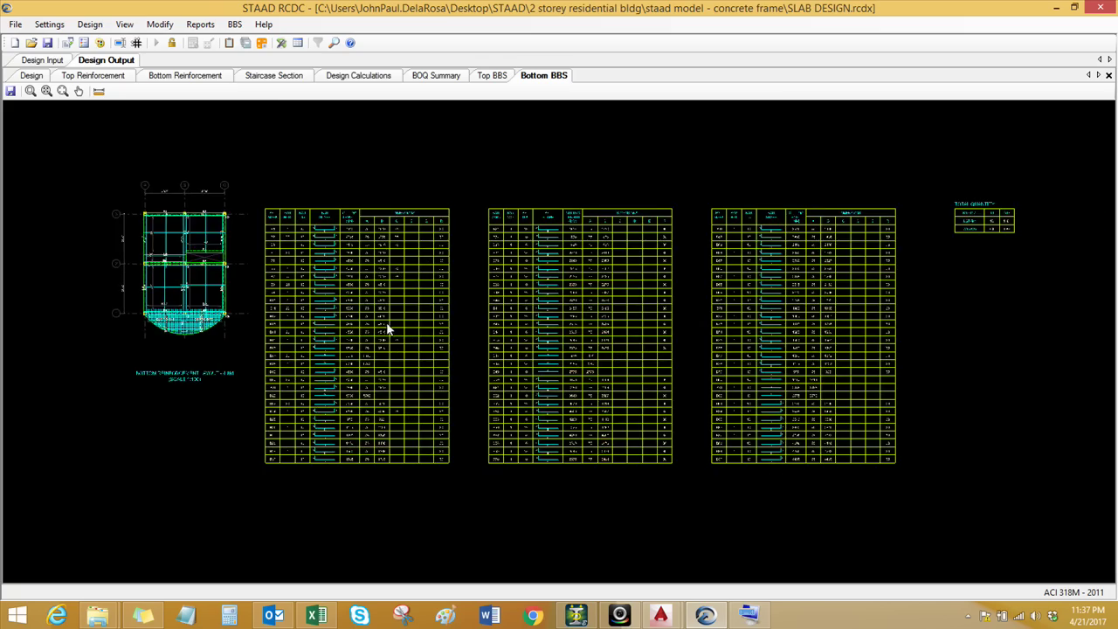
scroll(390, 325, down, 2)
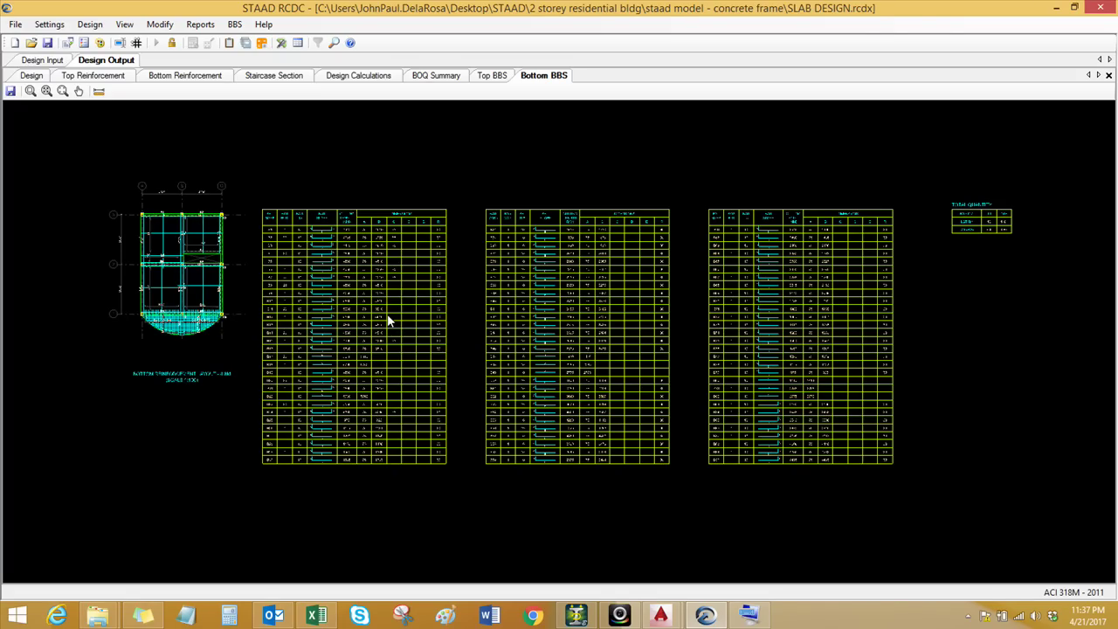
Save the slab design and start a new RCDC project
click(48, 42)
click(15, 24)
click(33, 41)
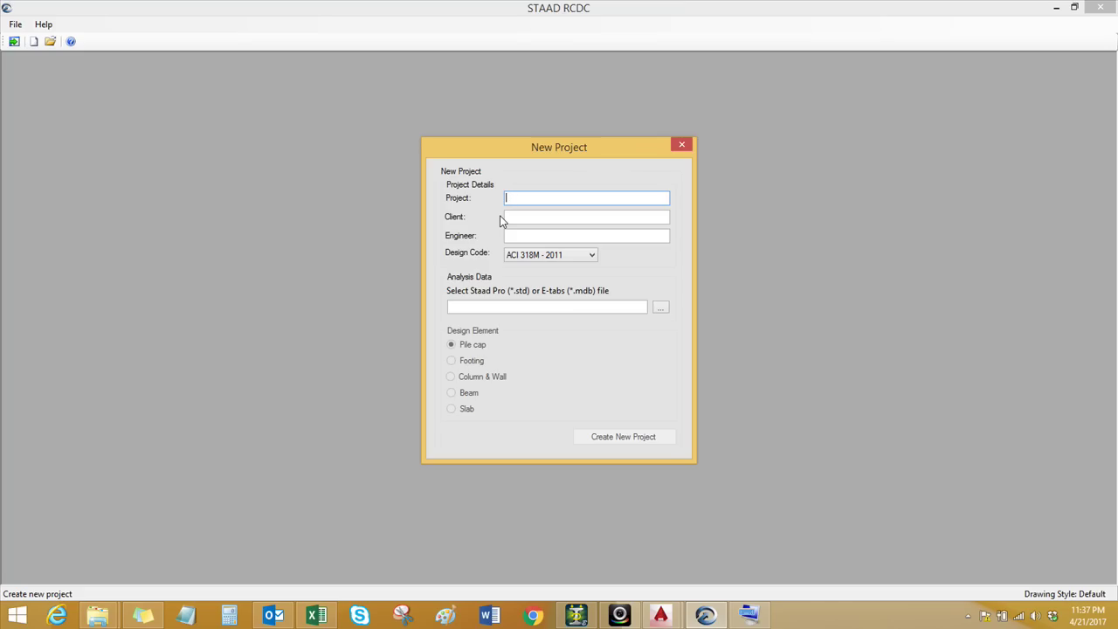
Fill in the new project's details with the residence's project name, the client's name and the engineer's name
text(DELA ROSA RESIDENCE)
click(528, 216)
text(ME  DELA ROSA)
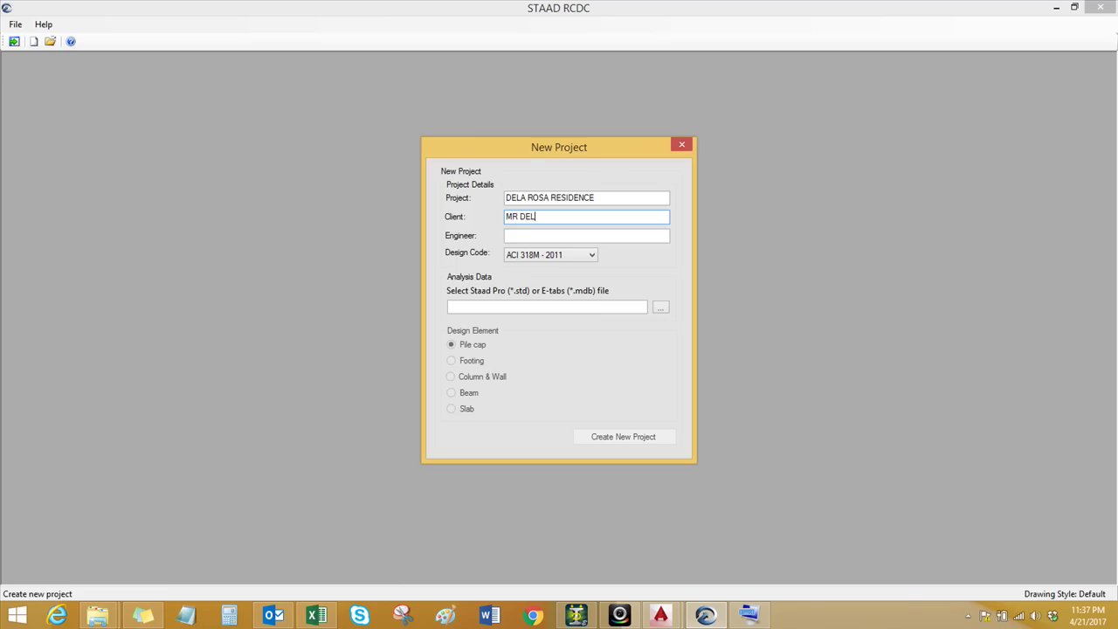
click(536, 236)
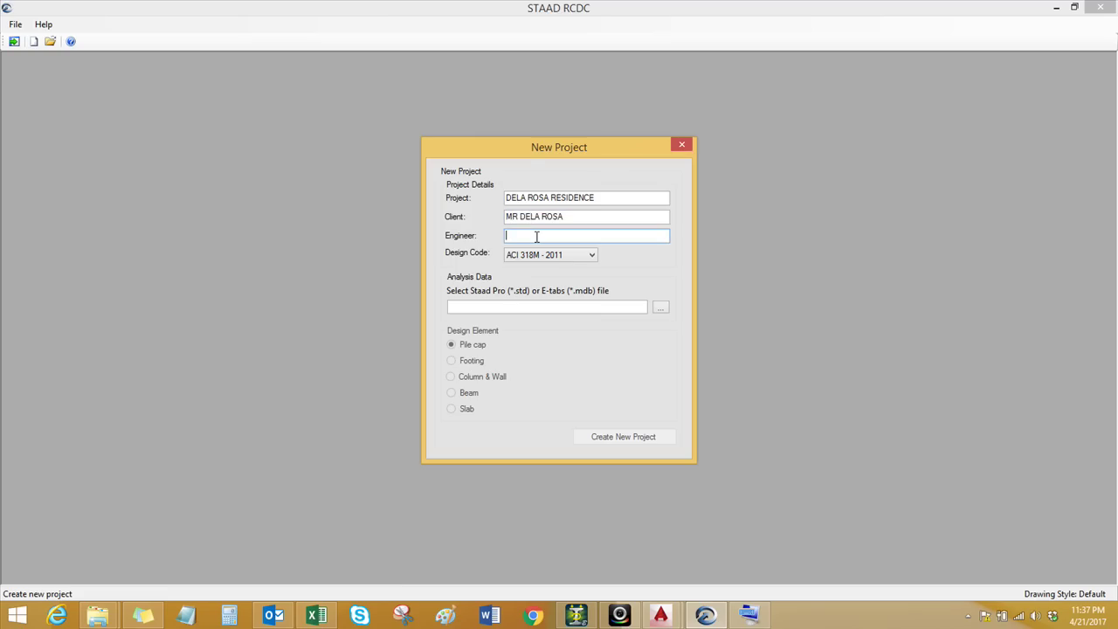
text(ENGR JP)
Load the 2 STOREY RESIDENTIAL PROJECT analysis file from the "staad model - concrete frame" folder of the 2 storey residential bldg project
click(660, 307)
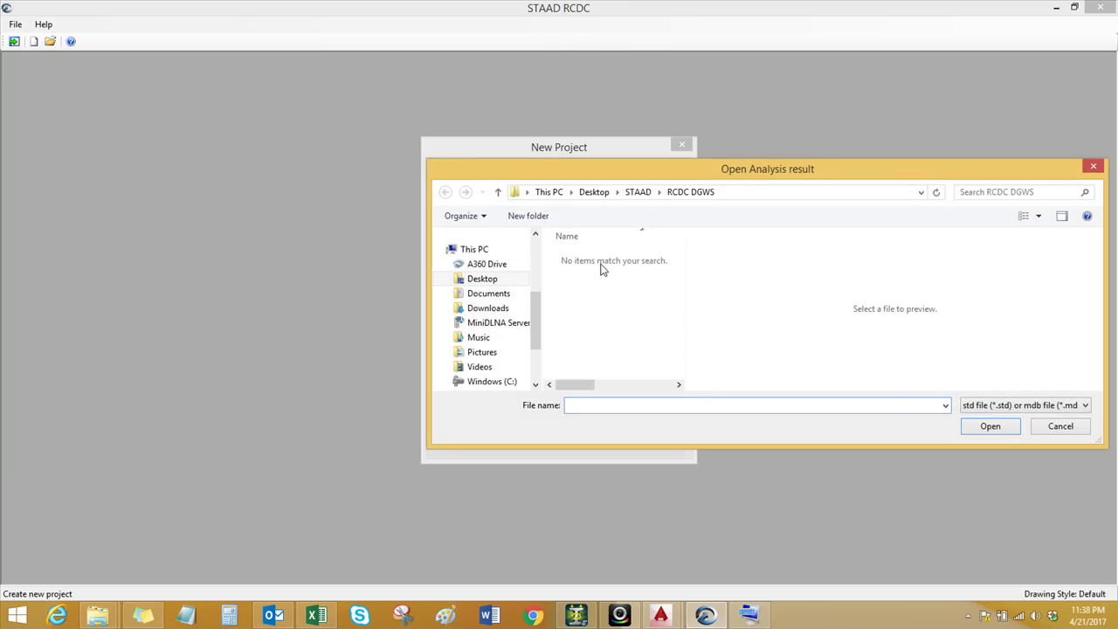
click(638, 192)
double_click(611, 256)
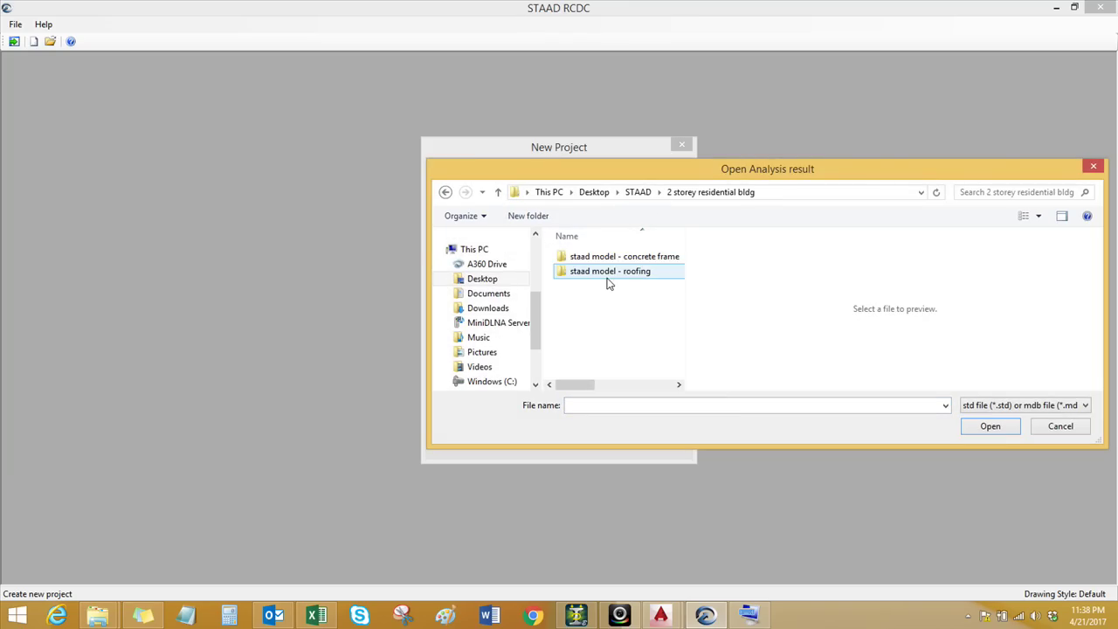
double_click(617, 257)
click(620, 257)
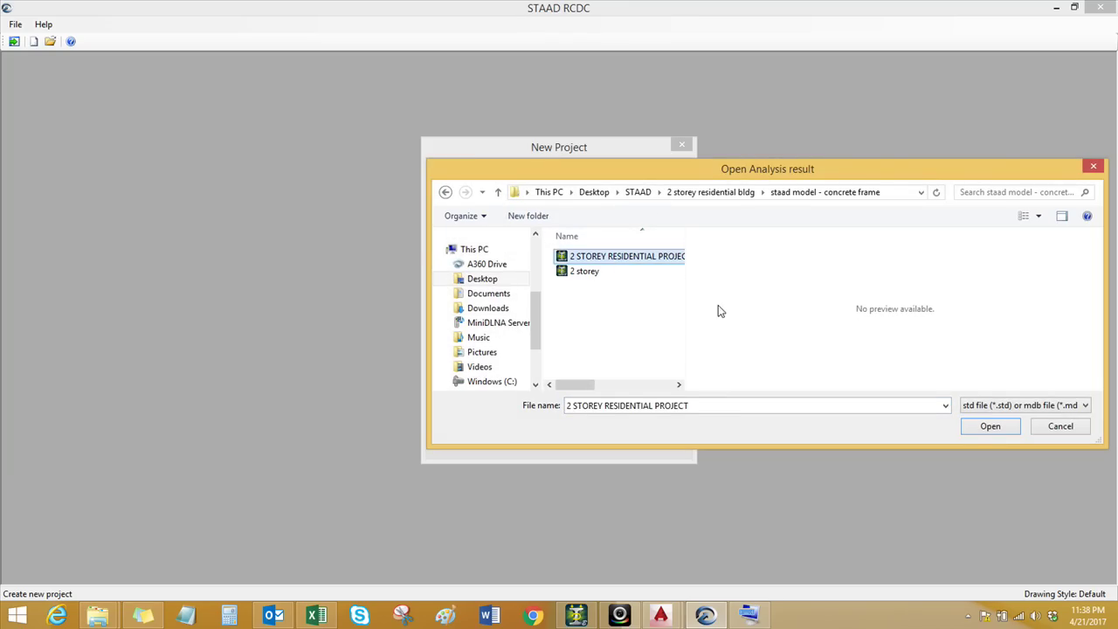
click(990, 426)
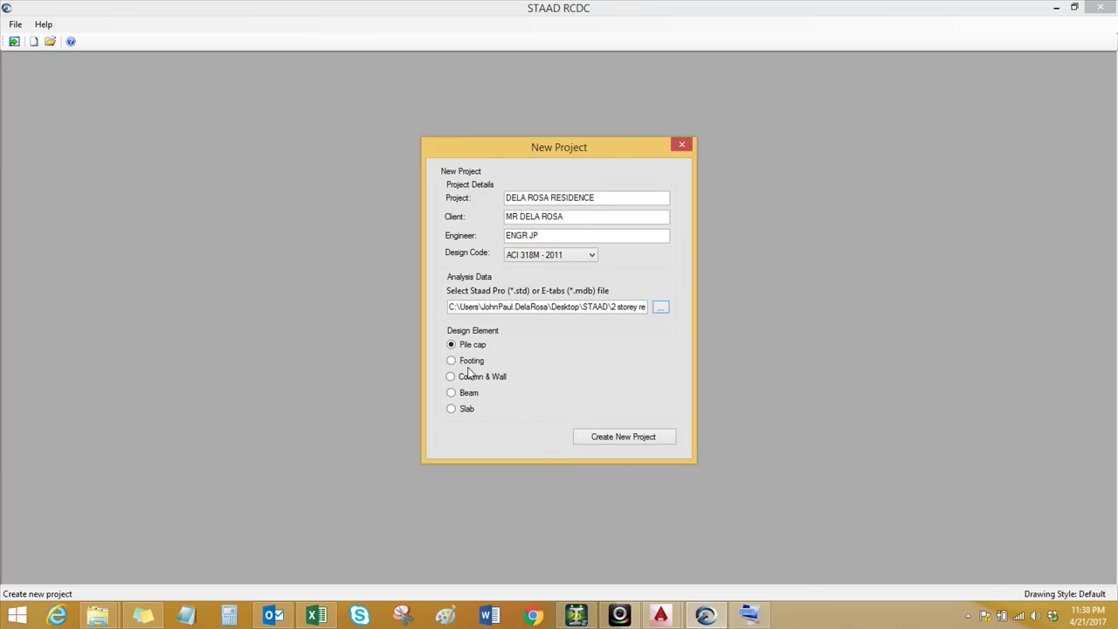
Choose Footing as the design element and create the project with the ACI 318M - 2011 code
click(452, 361)
click(605, 442)
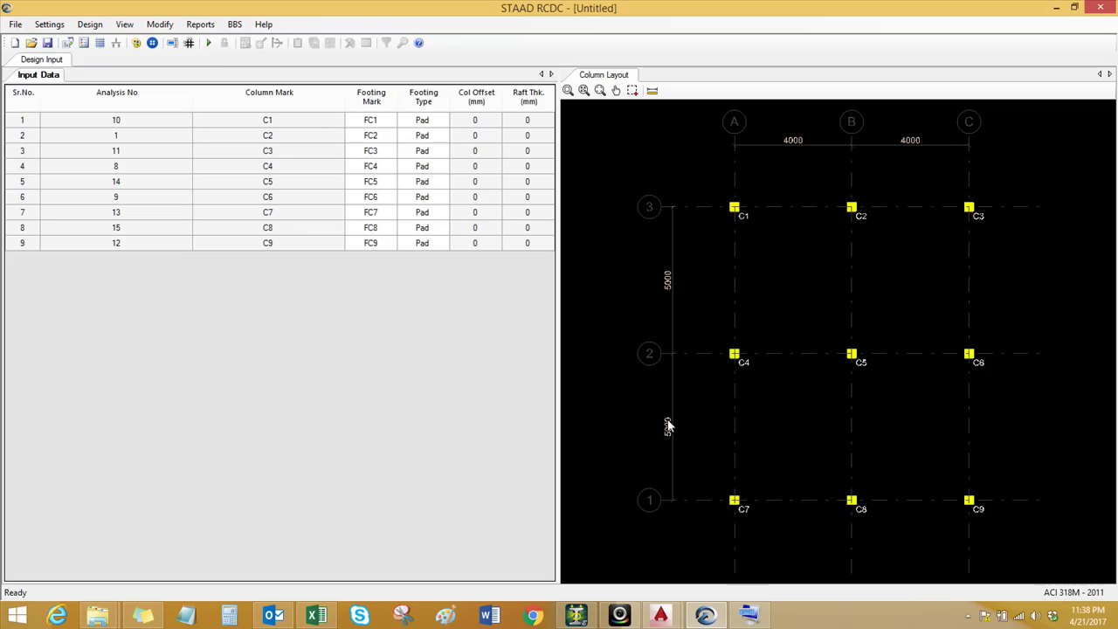
middle_drag(666, 424, 636, 422)
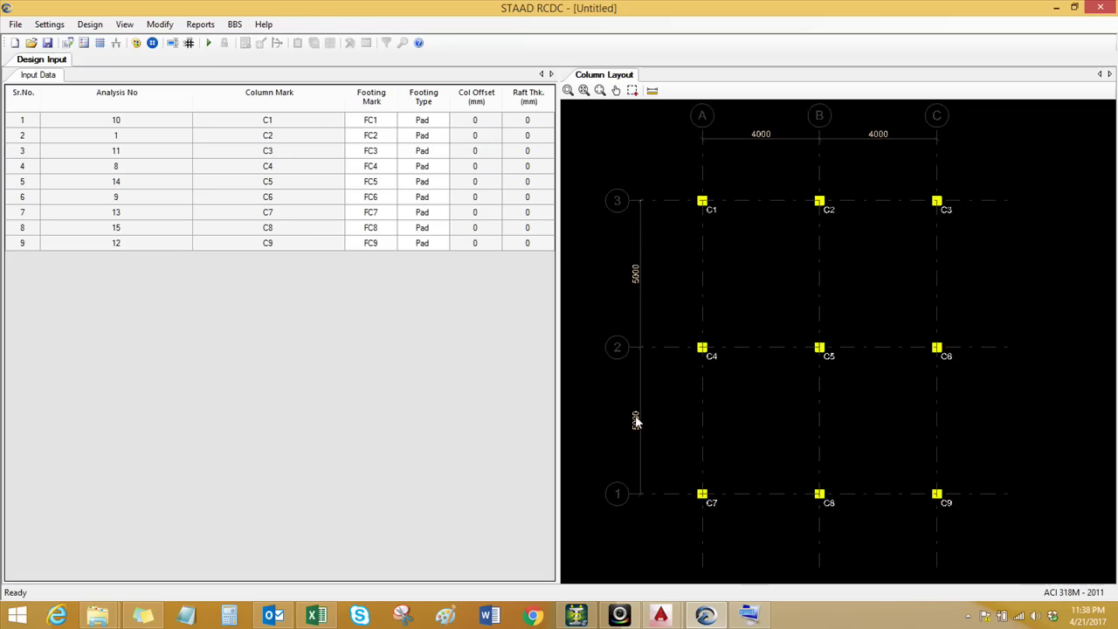
Switch to AutoCAD and close the STAIR SECTION.dxf drawing, returning to Final Dwgs.dwg
mouse_move(657, 618)
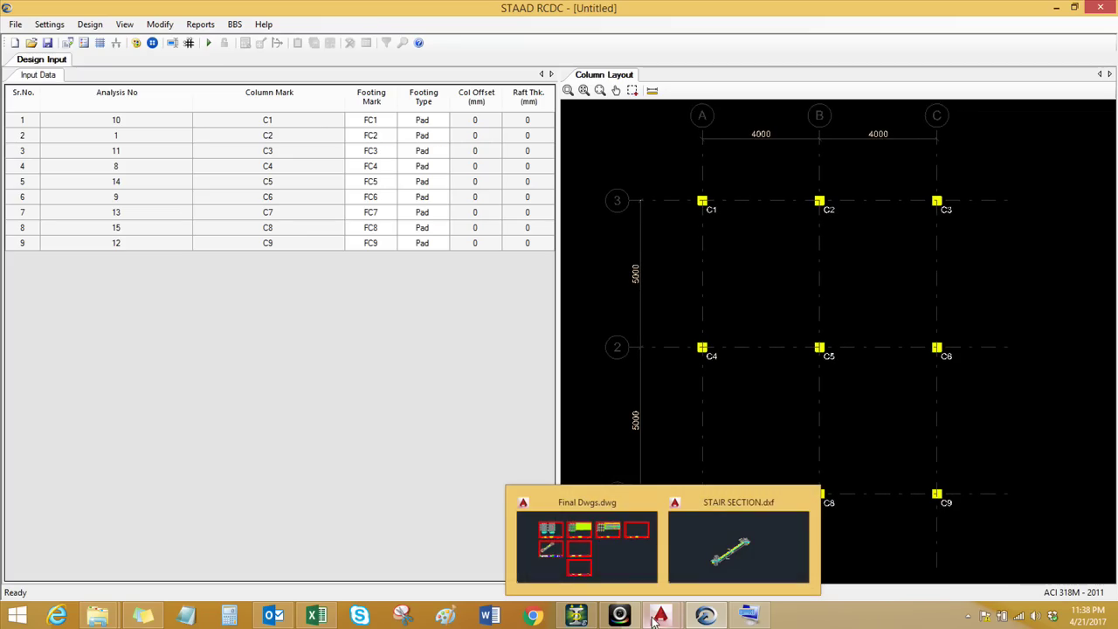
click(741, 548)
click(1107, 114)
click(617, 340)
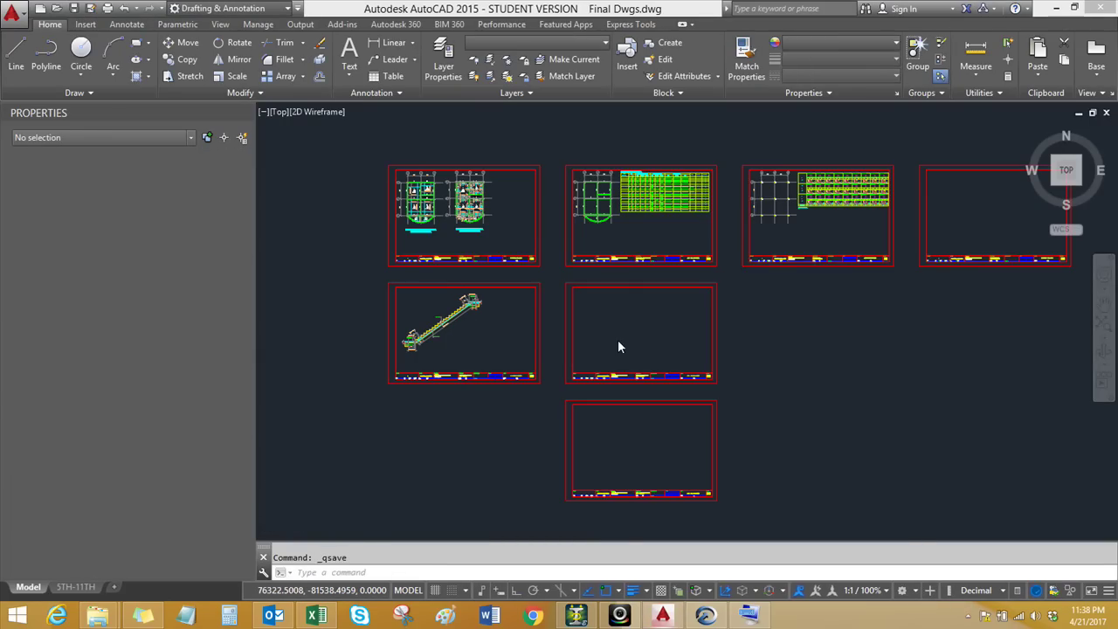
key(Escape)
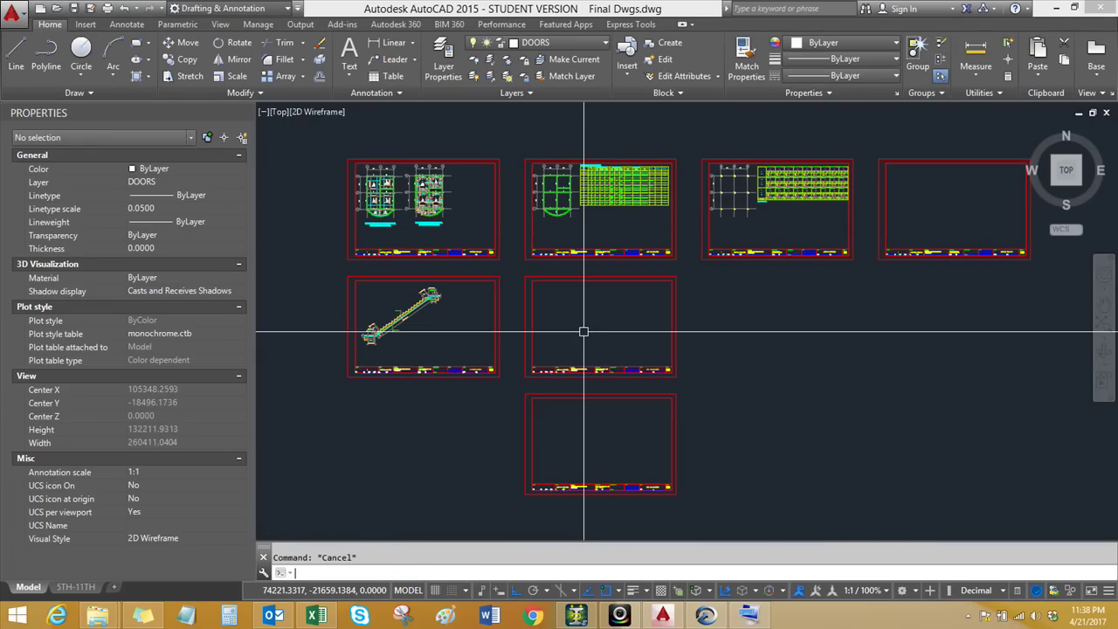
Examine the empty sheet S7 and the sheet contents in its title block
middle_drag(888, 229, 682, 280)
scroll(717, 254, up, 2)
scroll(718, 254, up, 2)
middle_drag(704, 242, 484, 274)
scroll(617, 415, up, 3)
scroll(496, 404, up, 2)
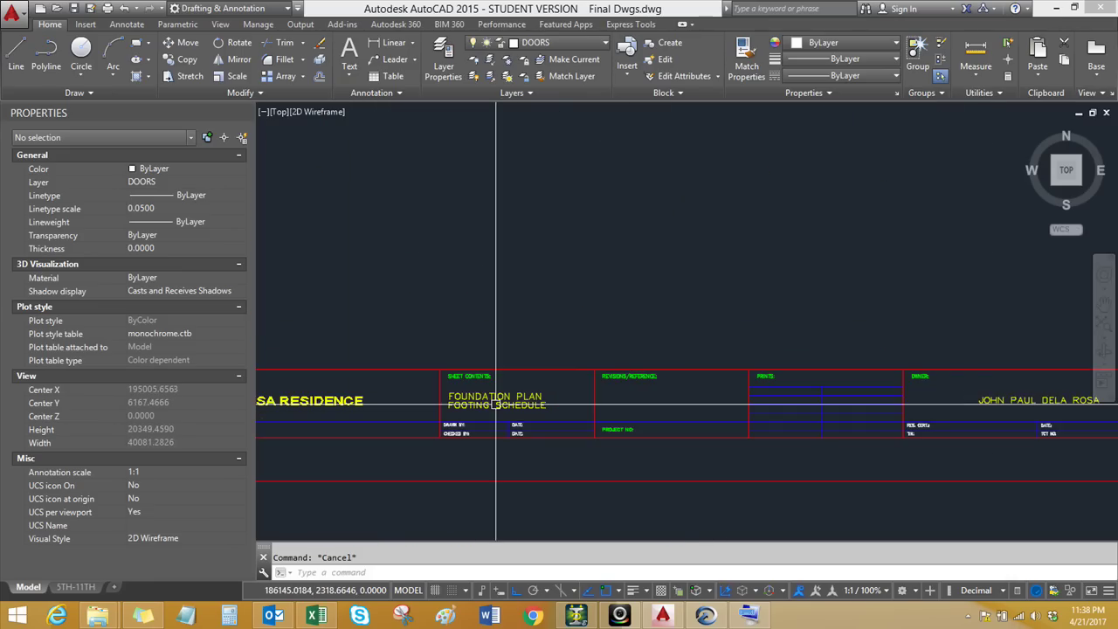
scroll(524, 461, down, 4)
text(r)
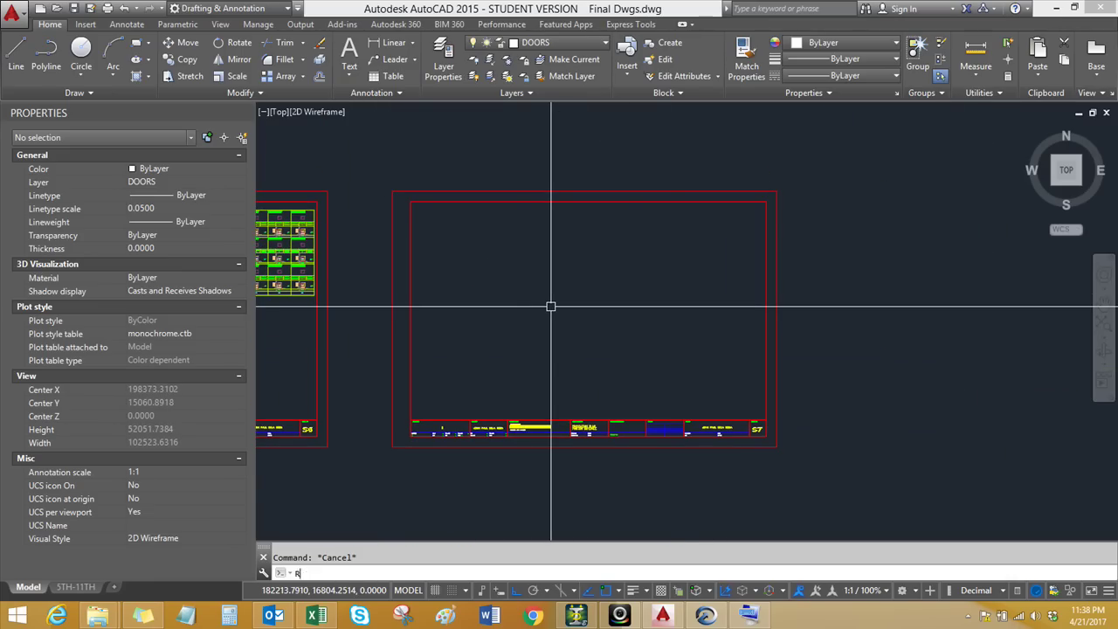
Switch back to STAAD RCDC and, in the footing general settings, turn off Provide Top Steel and set the clear cover to 75 mm
click(706, 616)
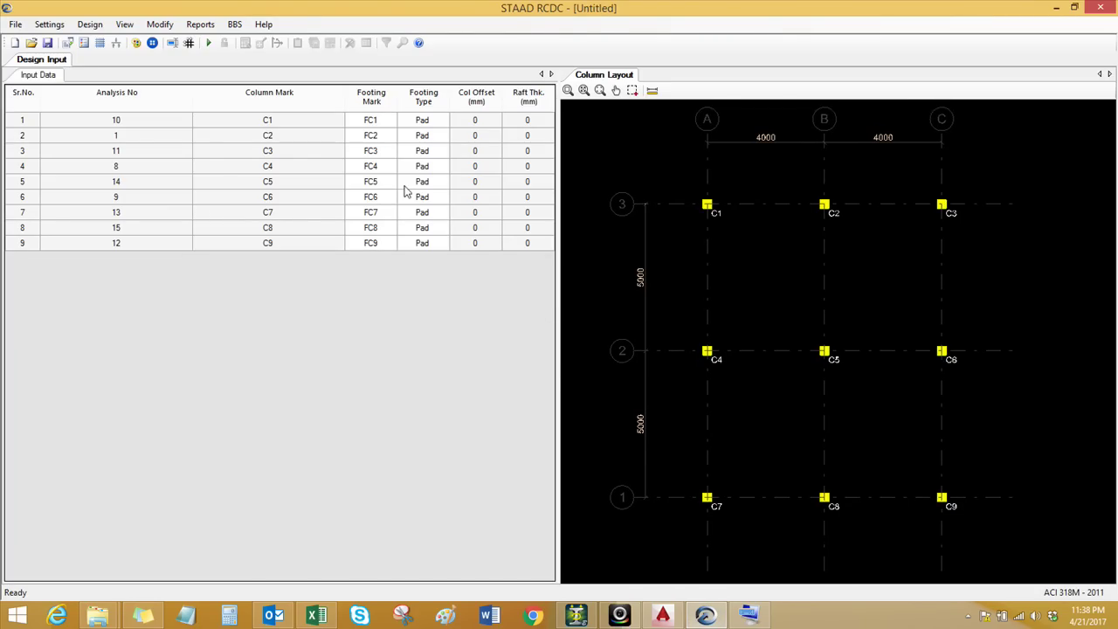
click(16, 26)
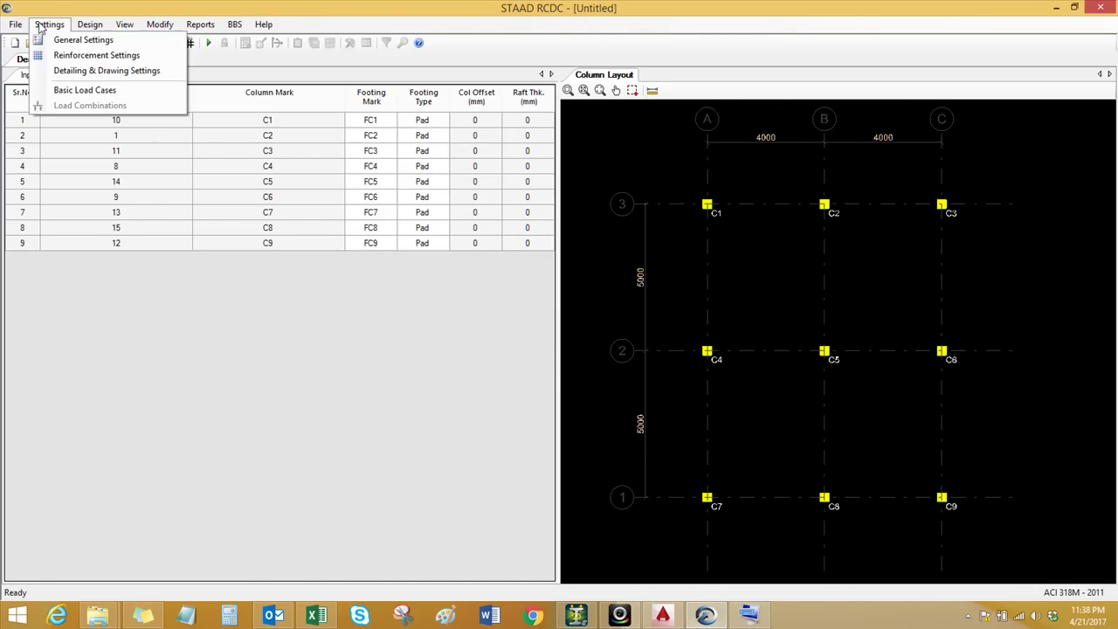
click(59, 40)
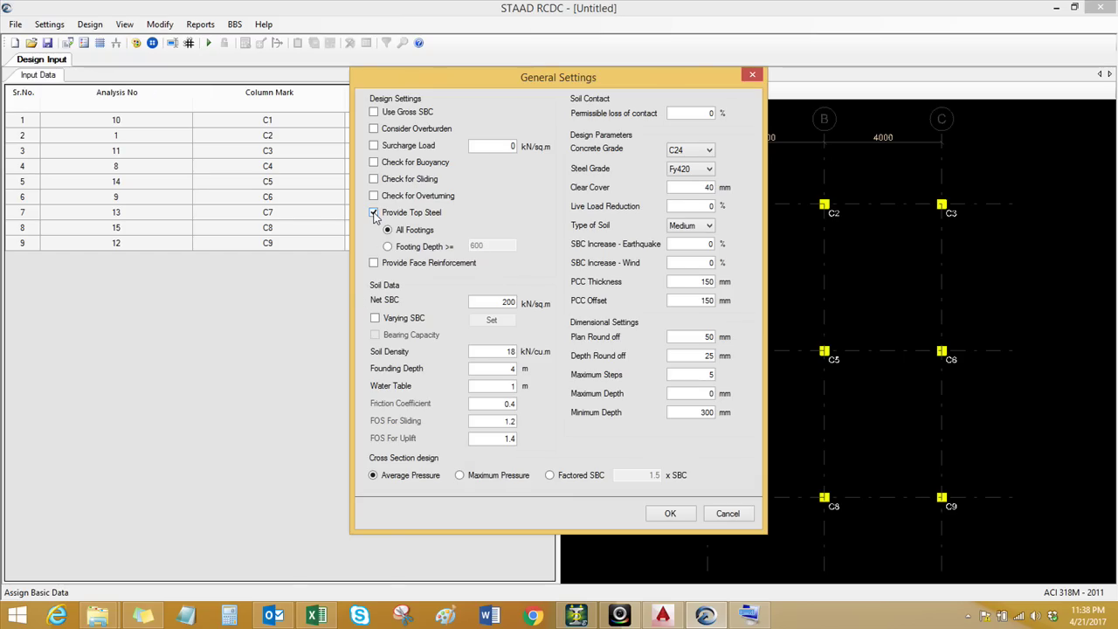
click(374, 213)
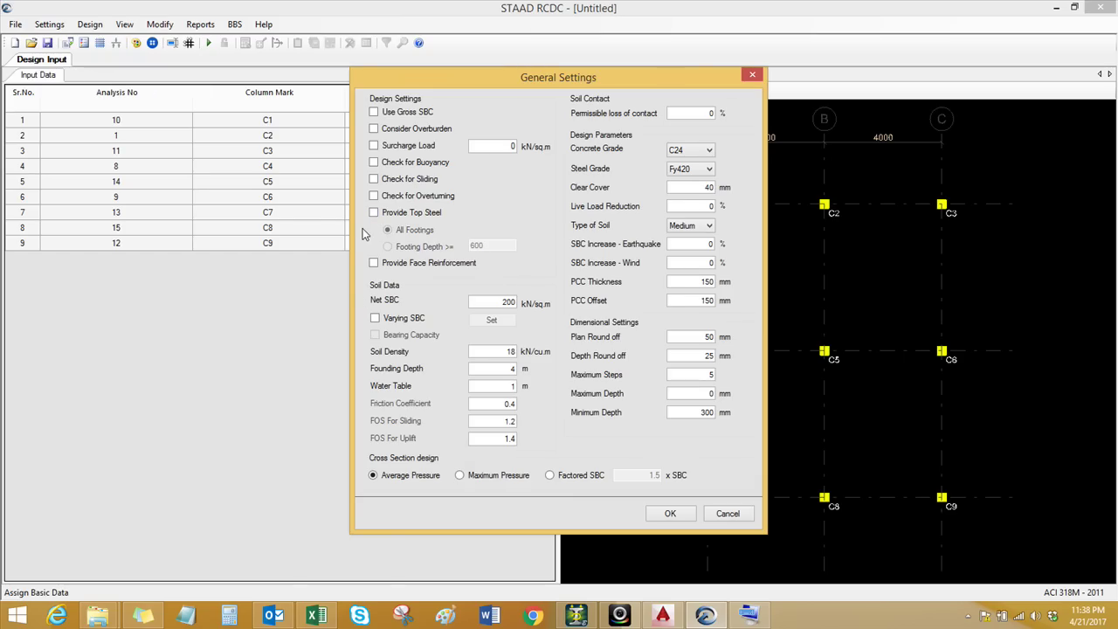
double_click(708, 187)
text(75)
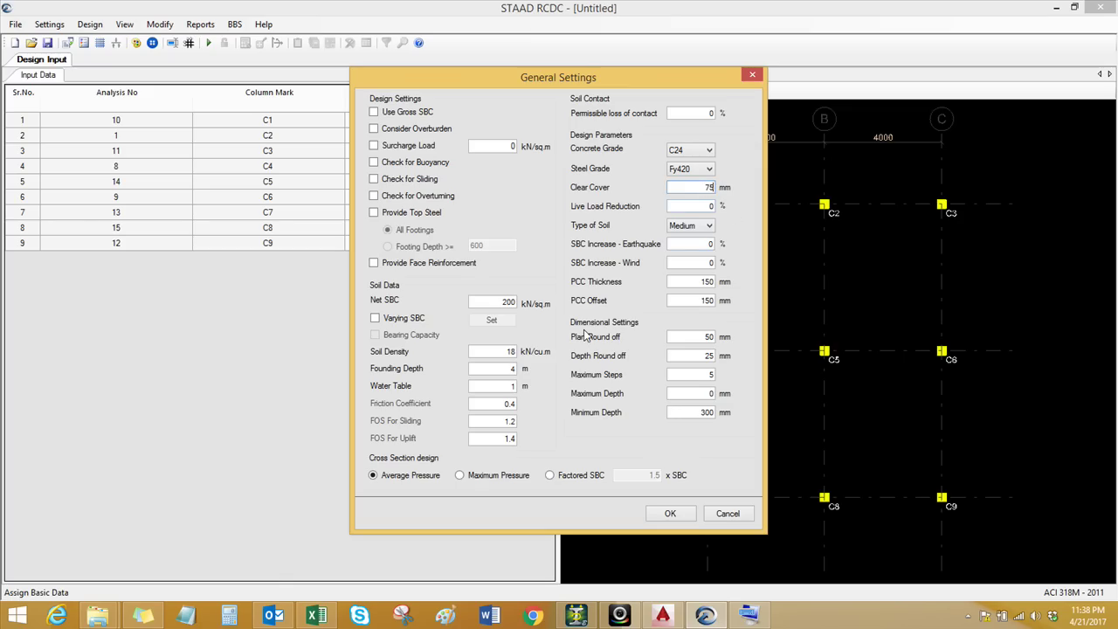
Set the net SBC to 100 kN/sq.m, keep the PCC thickness and offset at 150 mm, and accept the general settings
double_click(504, 303)
text(1)
click(688, 302)
click(694, 281)
click(670, 516)
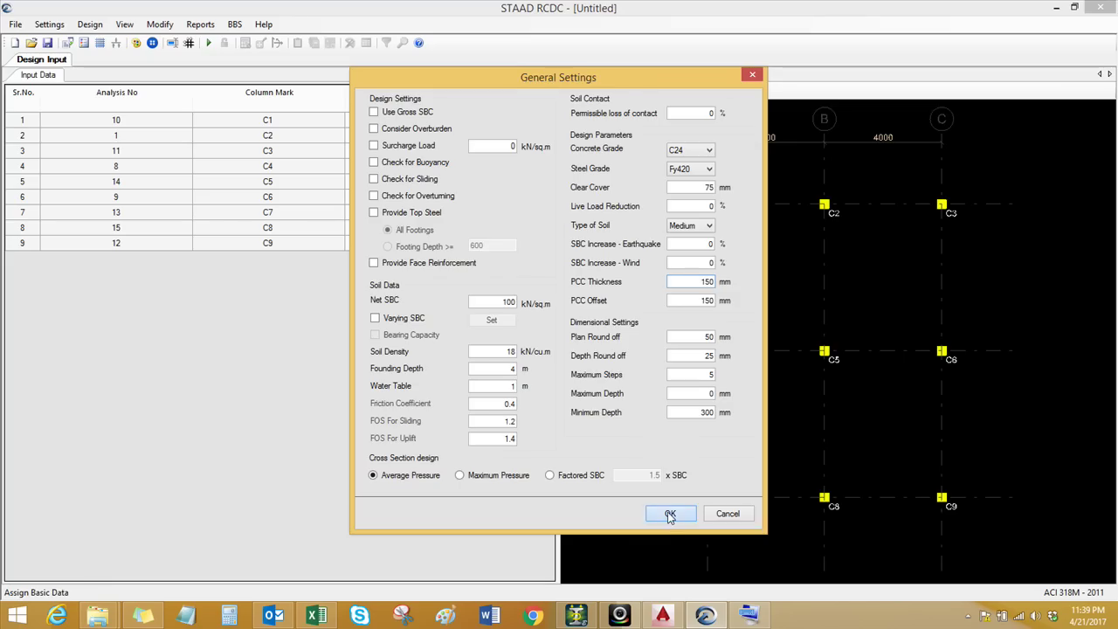
Review the footing reinforcement settings and accept them with their default values
click(48, 24)
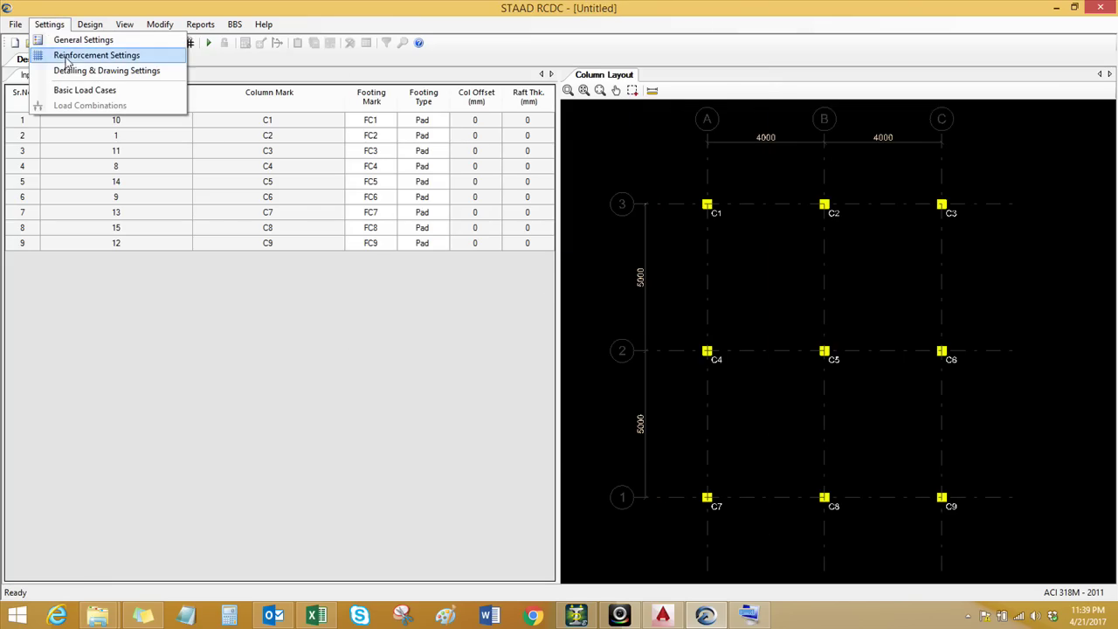
click(96, 55)
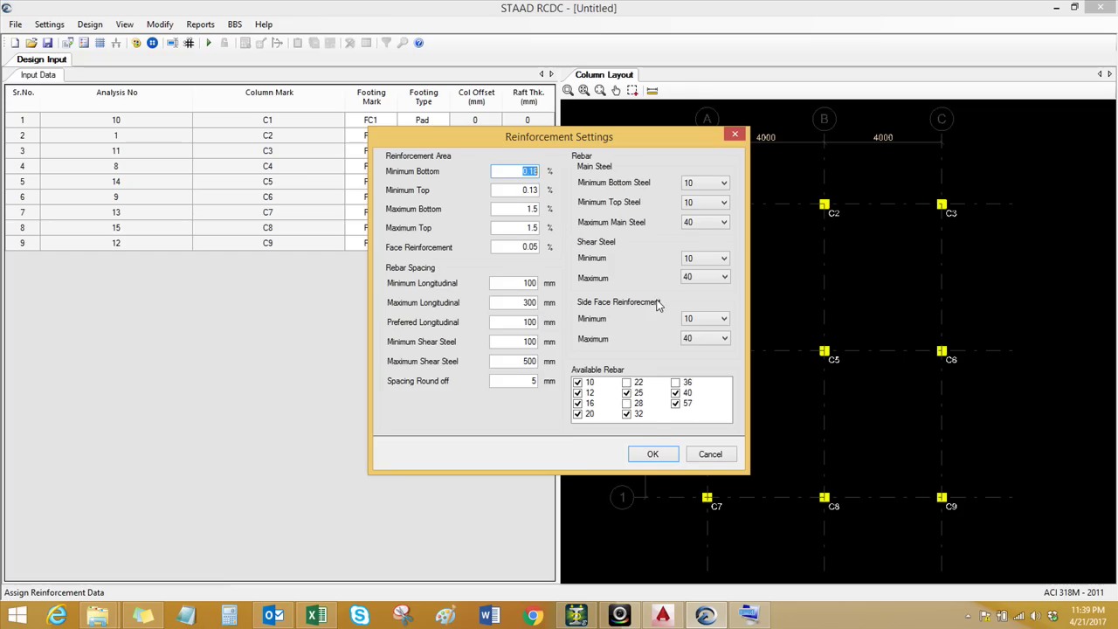
click(652, 455)
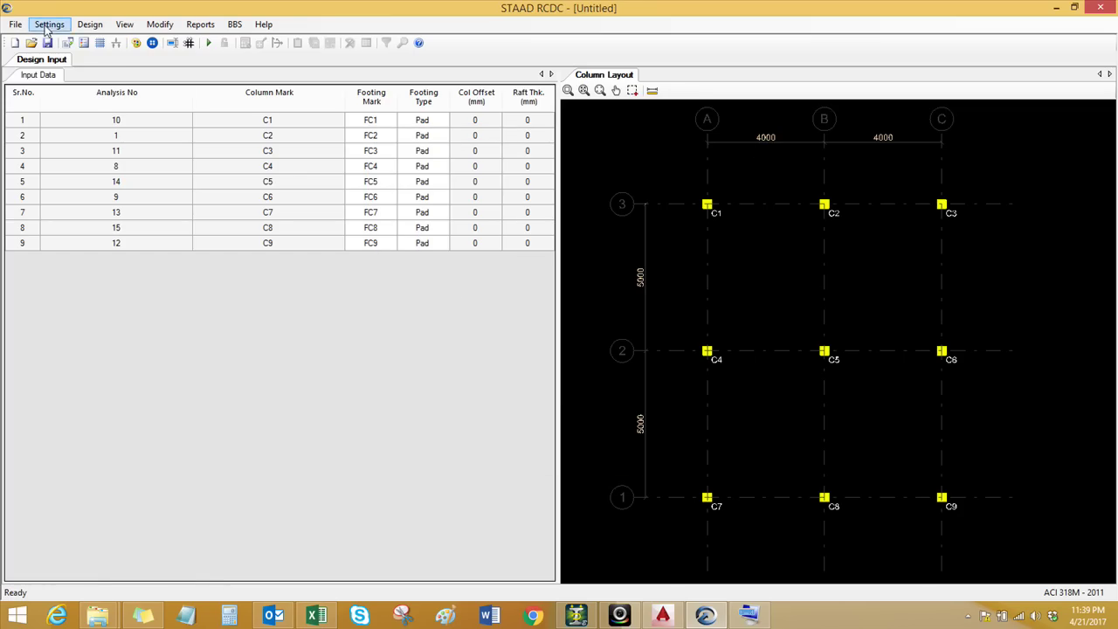
Reopen the general settings for the footing design
click(49, 25)
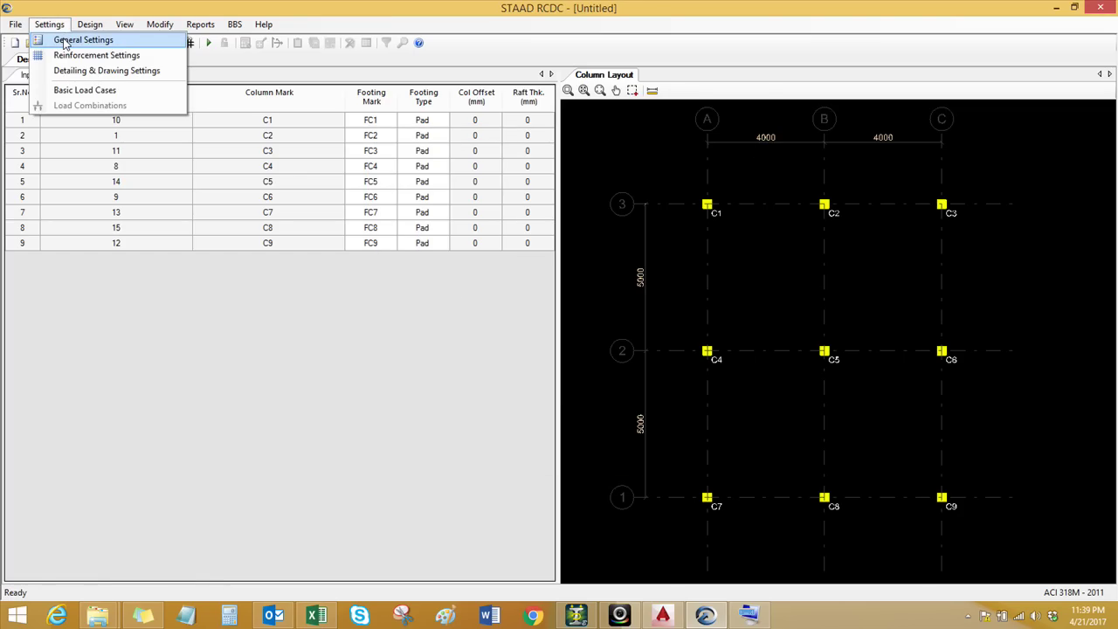
click(83, 40)
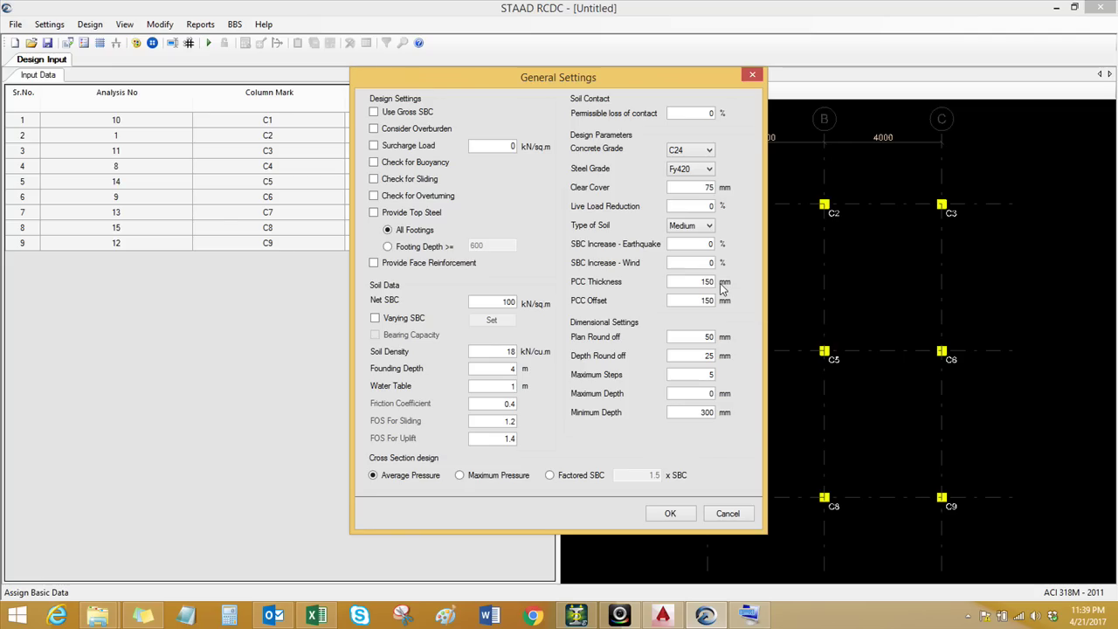